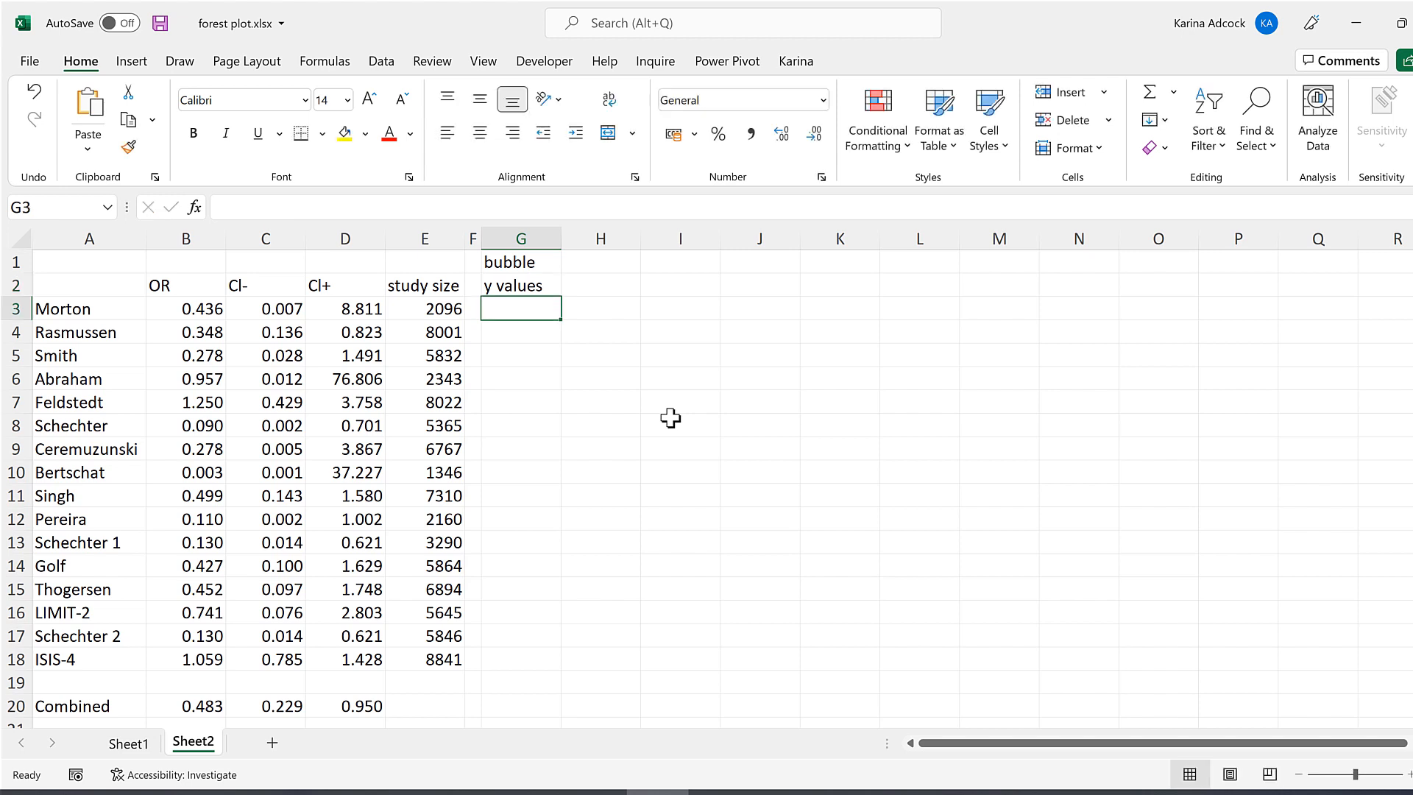
- Enter 2 in G18 and 3 in G17, and extend the series upward to G3
left_click(541, 662)
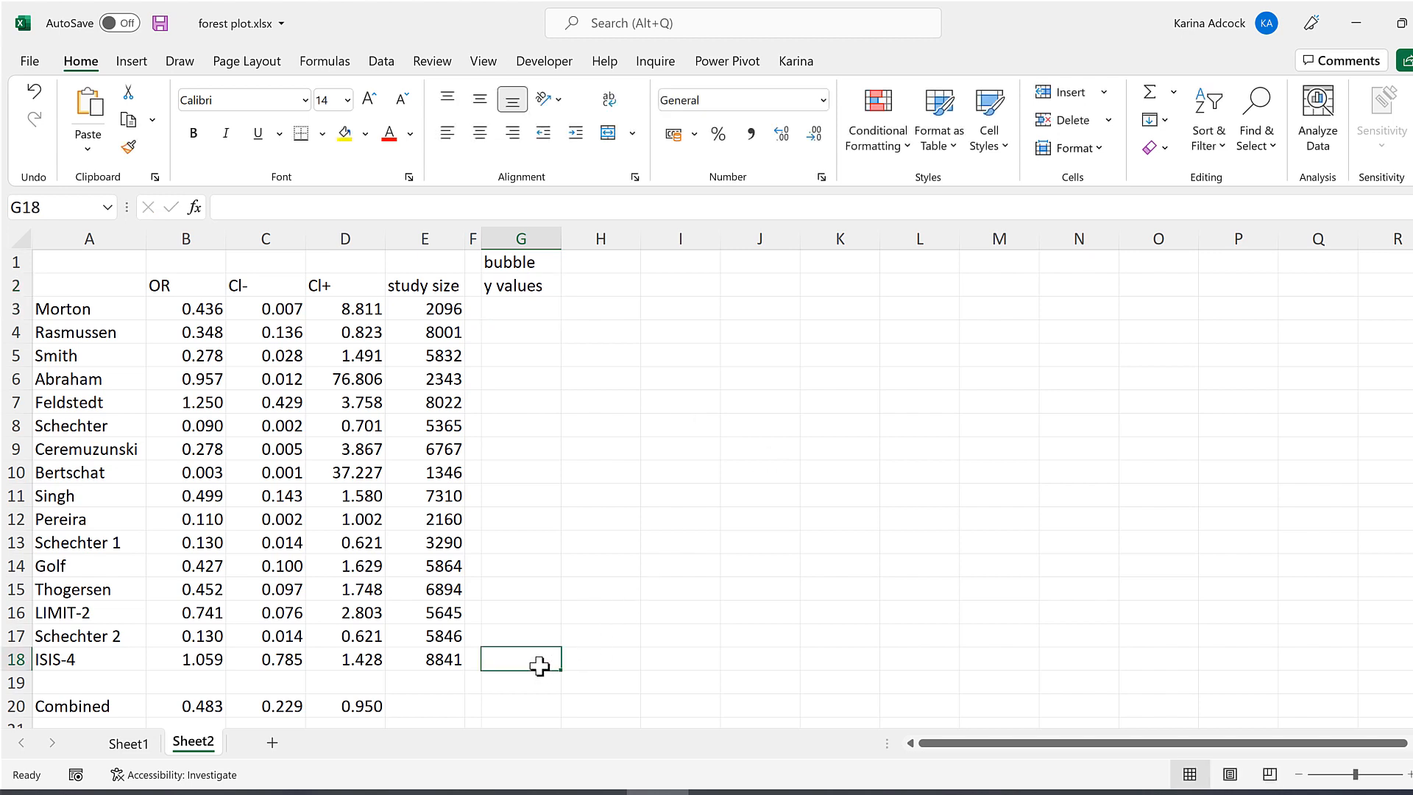
type("2")
left_click(534, 640)
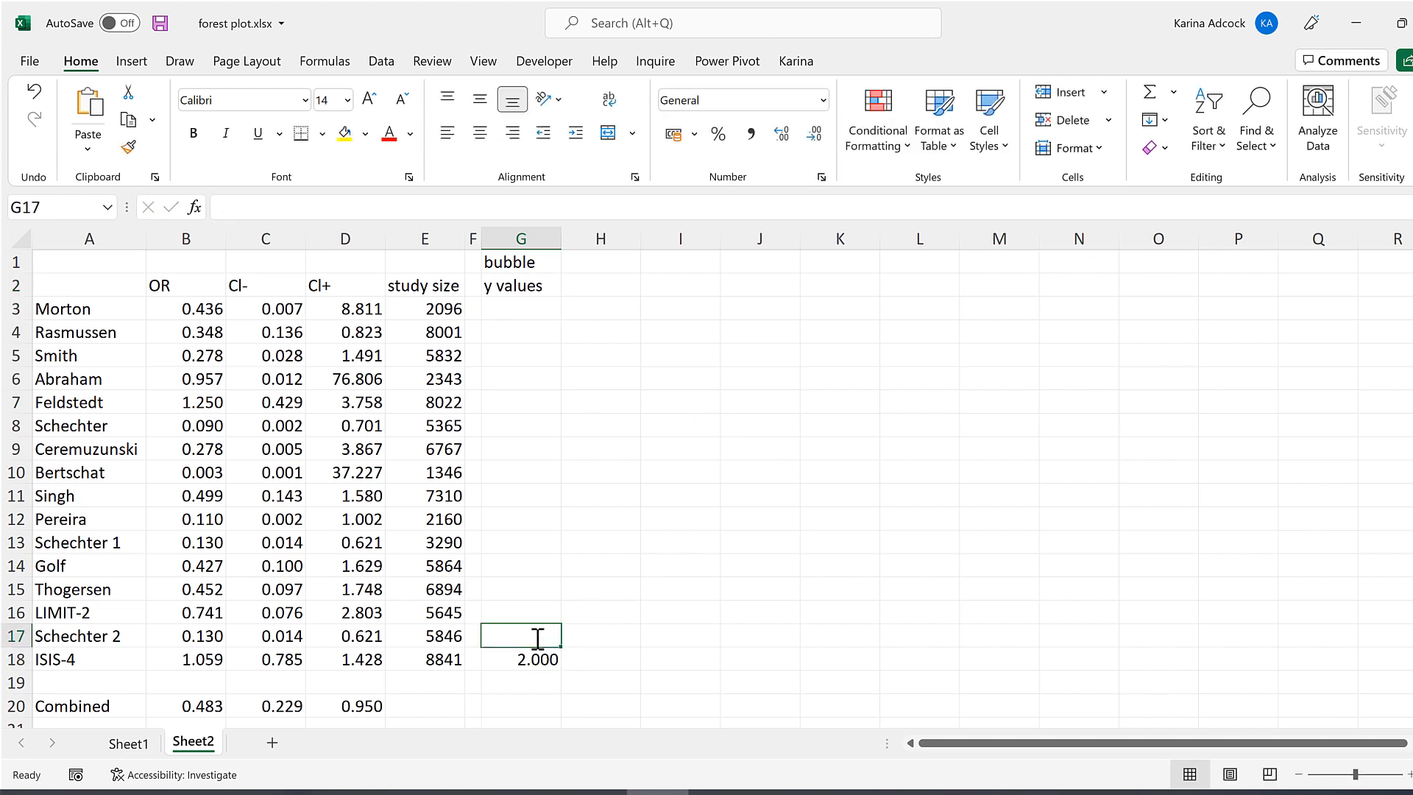
type("3")
key("Tab")
left_click_drag(527, 657, 540, 308)
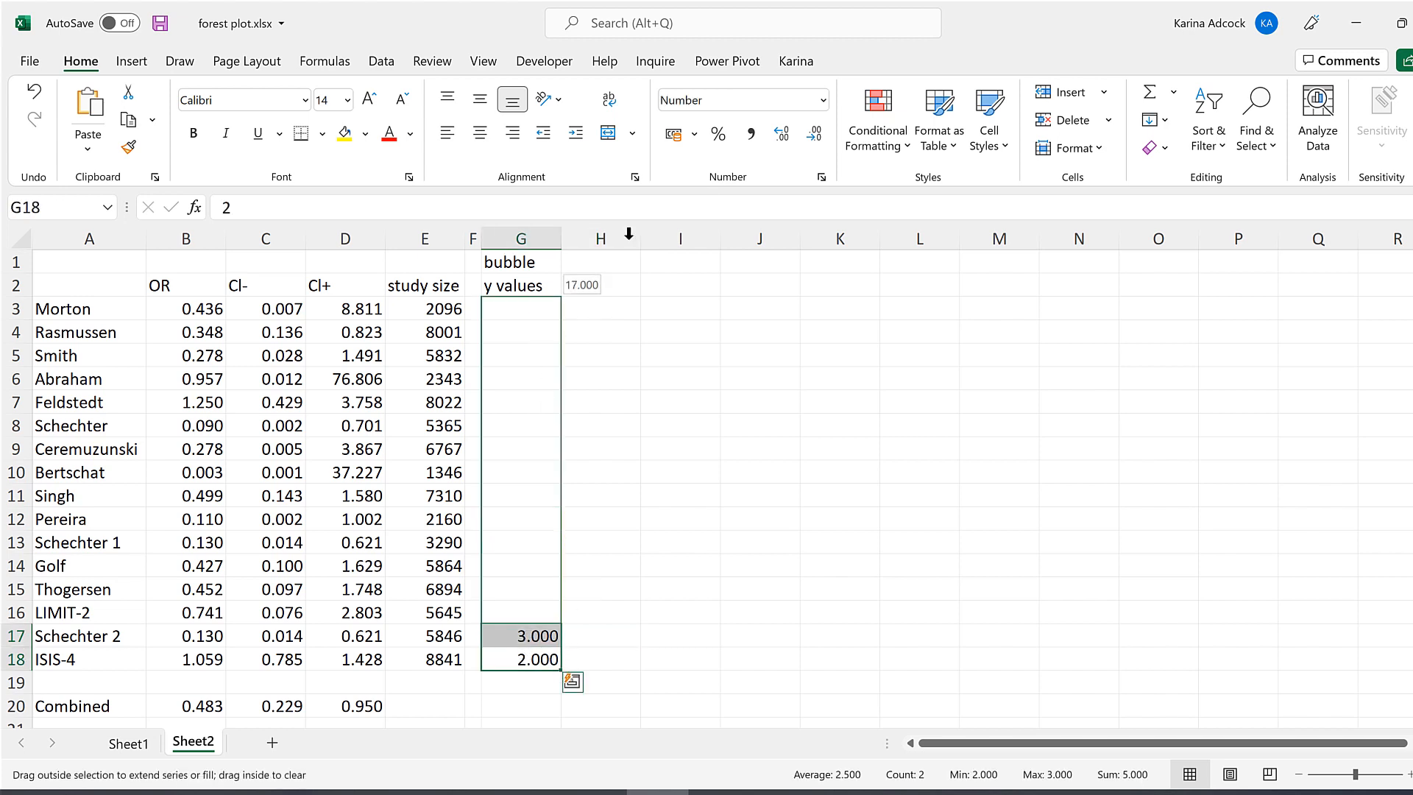
- Apply the General number format to the bubble y values in column G
left_click(823, 100)
left_click(736, 125)
left_click(679, 411)
key("Right")
key("Right")
key("Right")
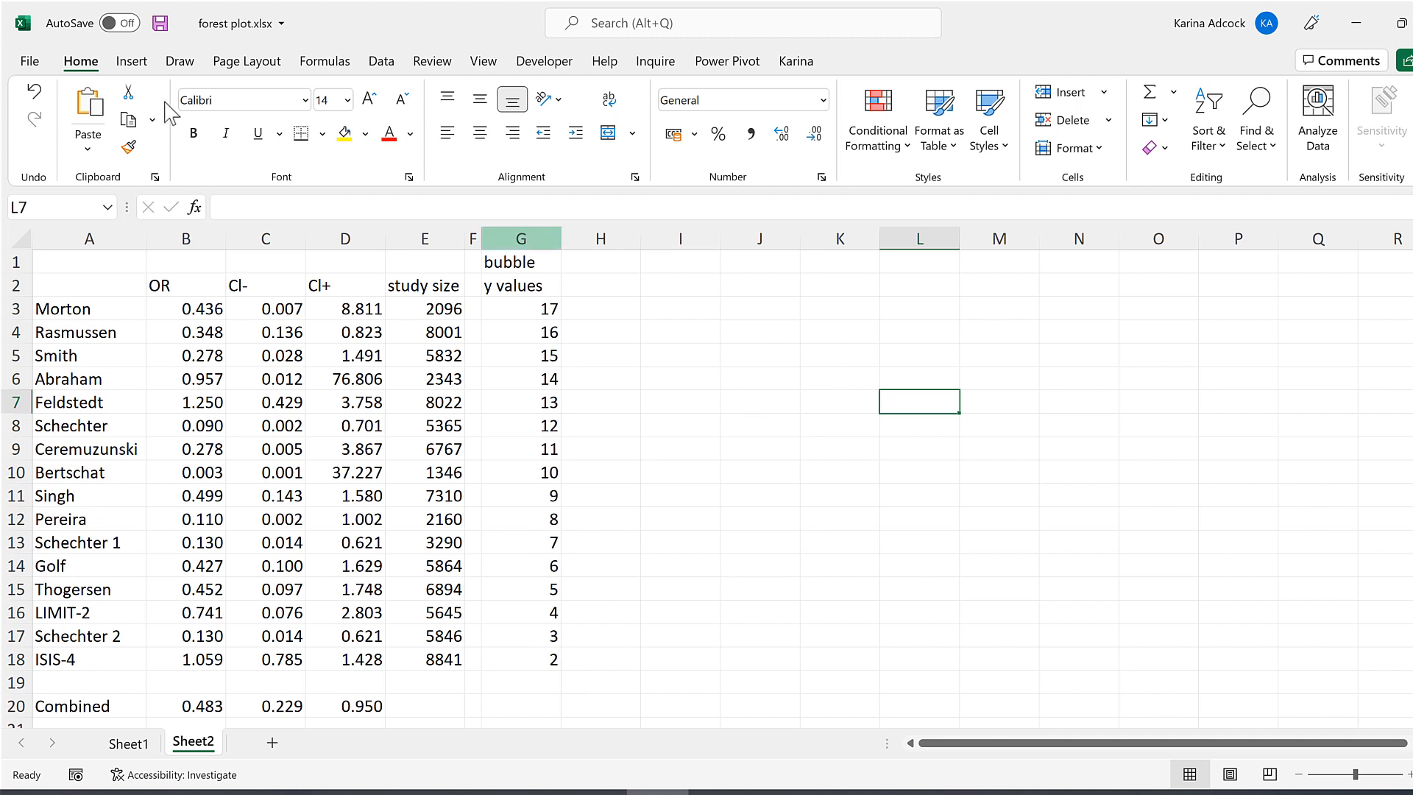
- Insert an empty 2-D bubble chart and move it clear of the data, over columns J to N
left_click(132, 60)
left_click(592, 149)
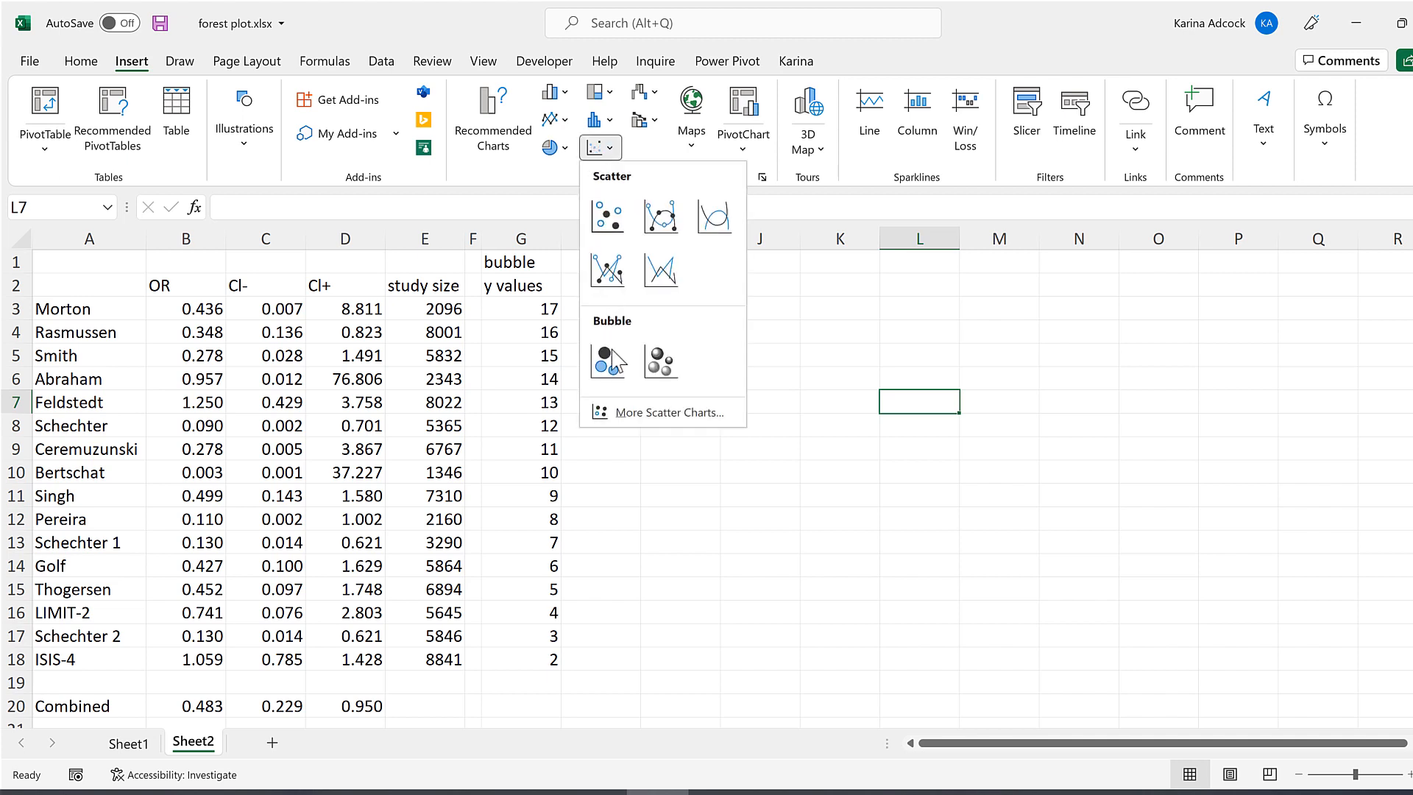
left_click(612, 364)
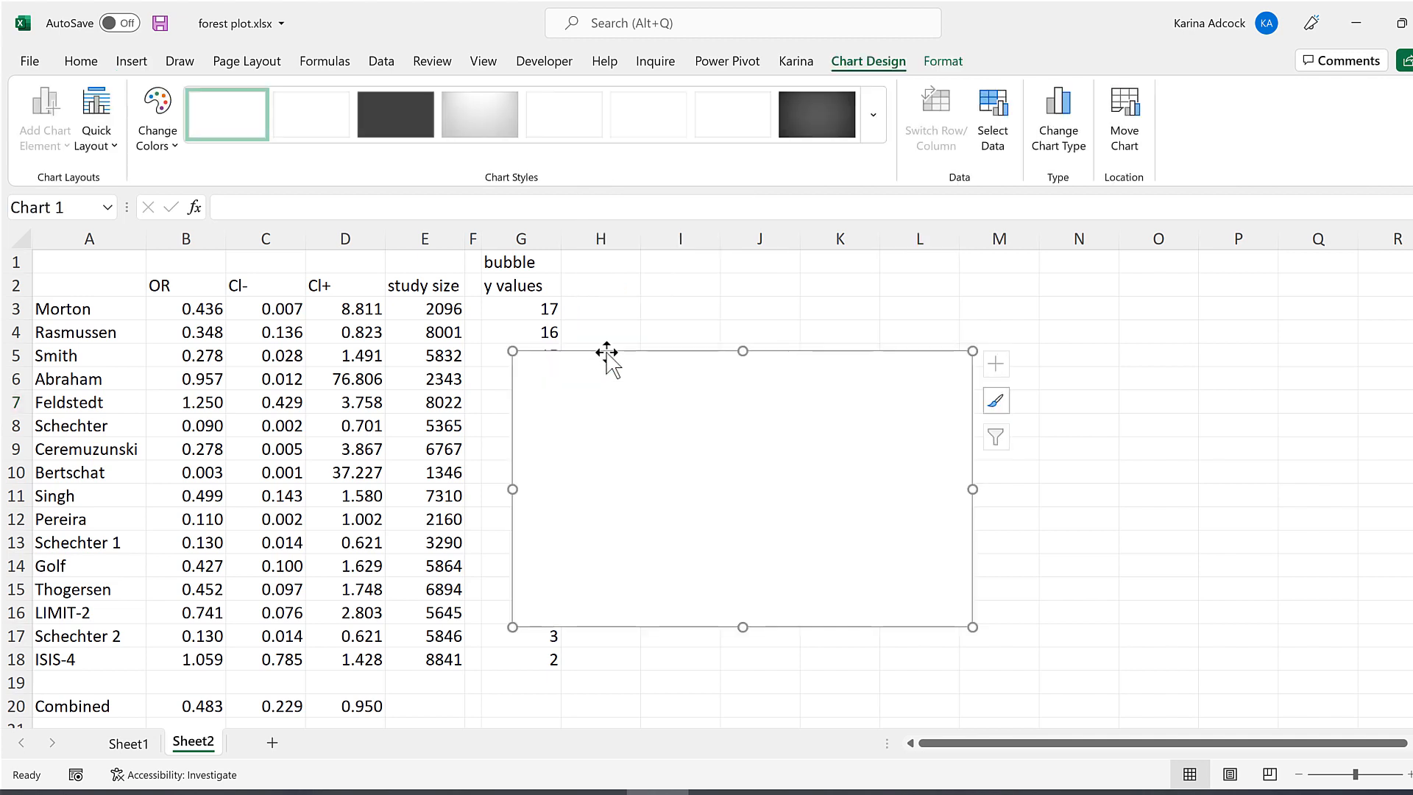
left_click_drag(609, 353, 775, 312)
- Add a series to the empty chart, named from G1, with X values from B3:B18
right_click(774, 312)
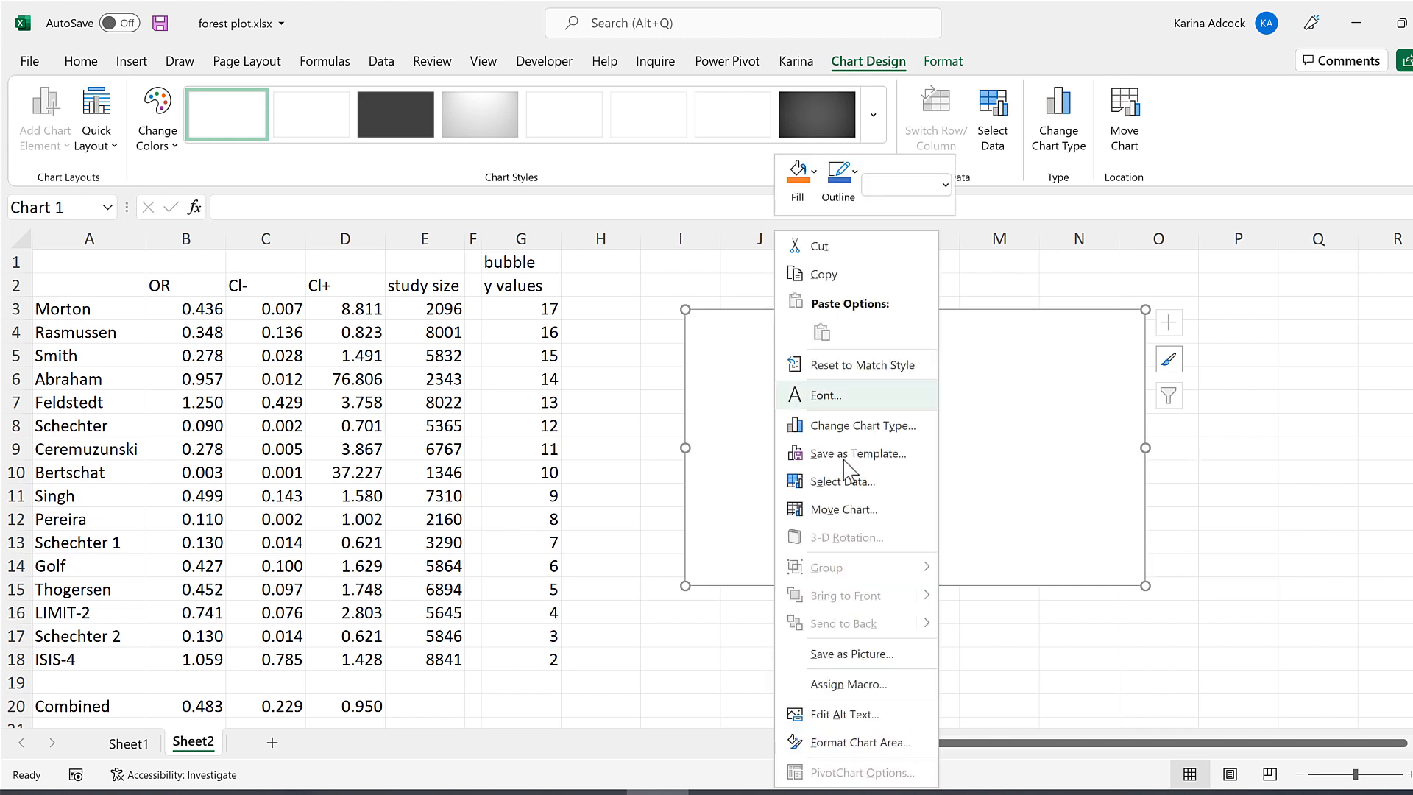
left_click(843, 482)
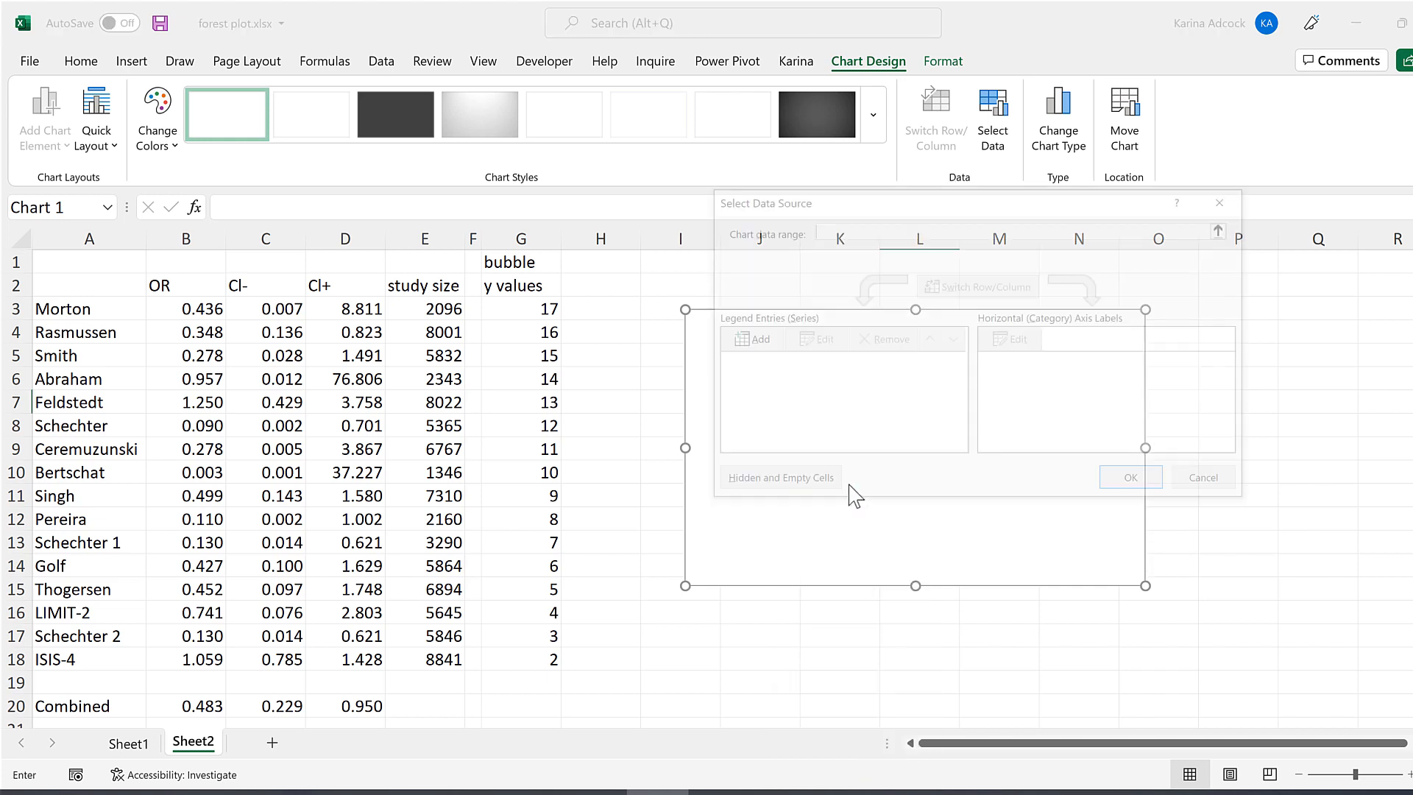
left_click(760, 342)
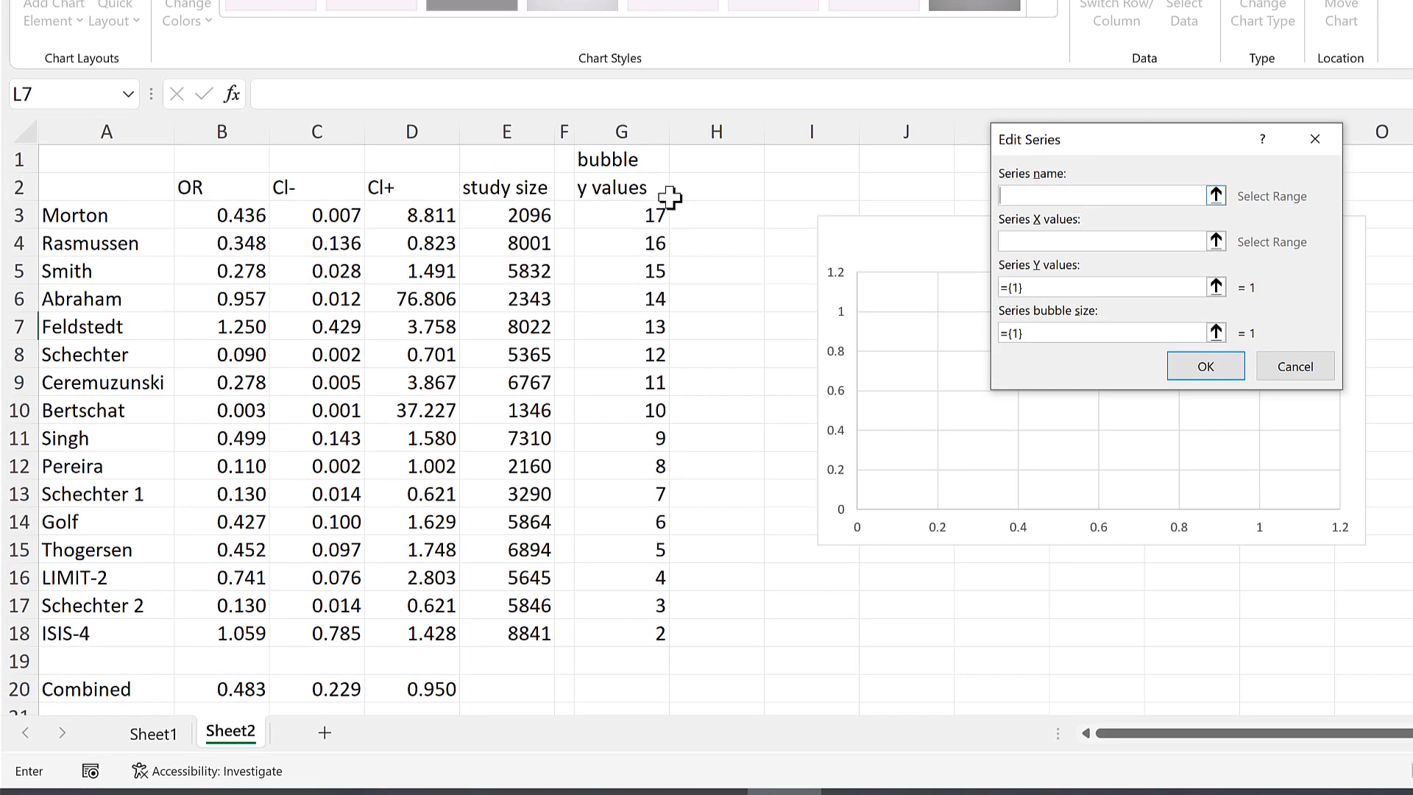
left_click(633, 159)
left_click(1067, 241)
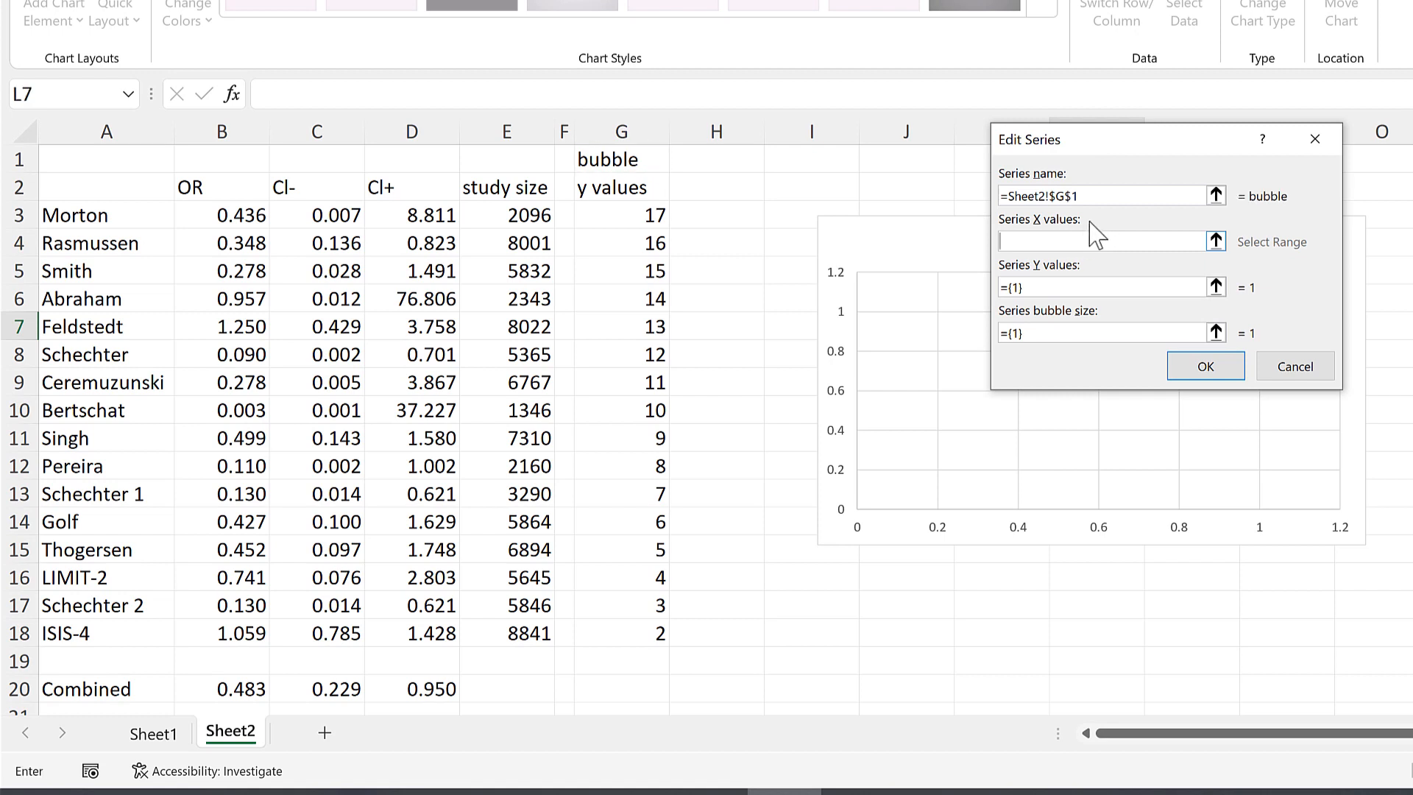
left_click_drag(246, 214, 214, 634)
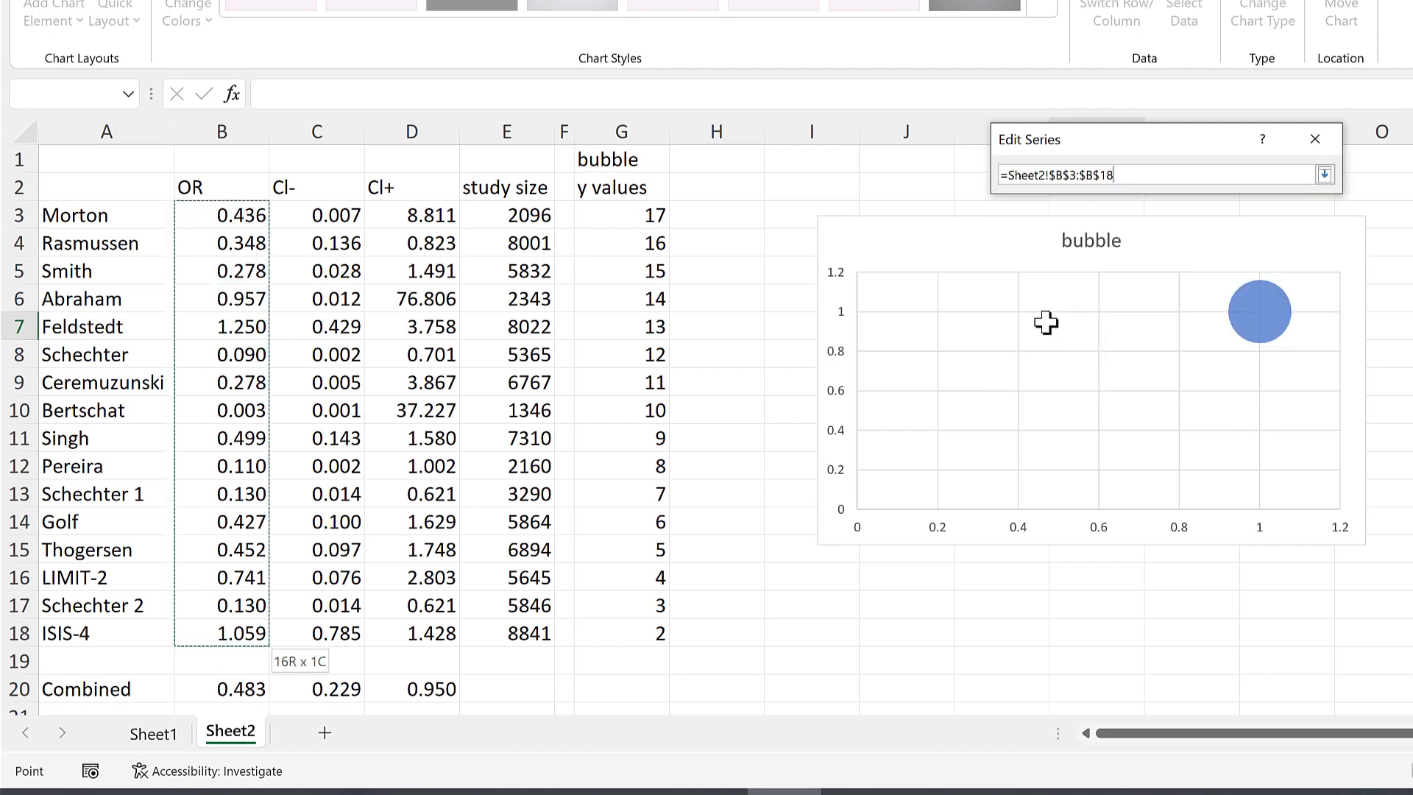
- Set the series Y values to G3:G18 and its bubble size to E3:E18, and apply the data source
left_click(1062, 286)
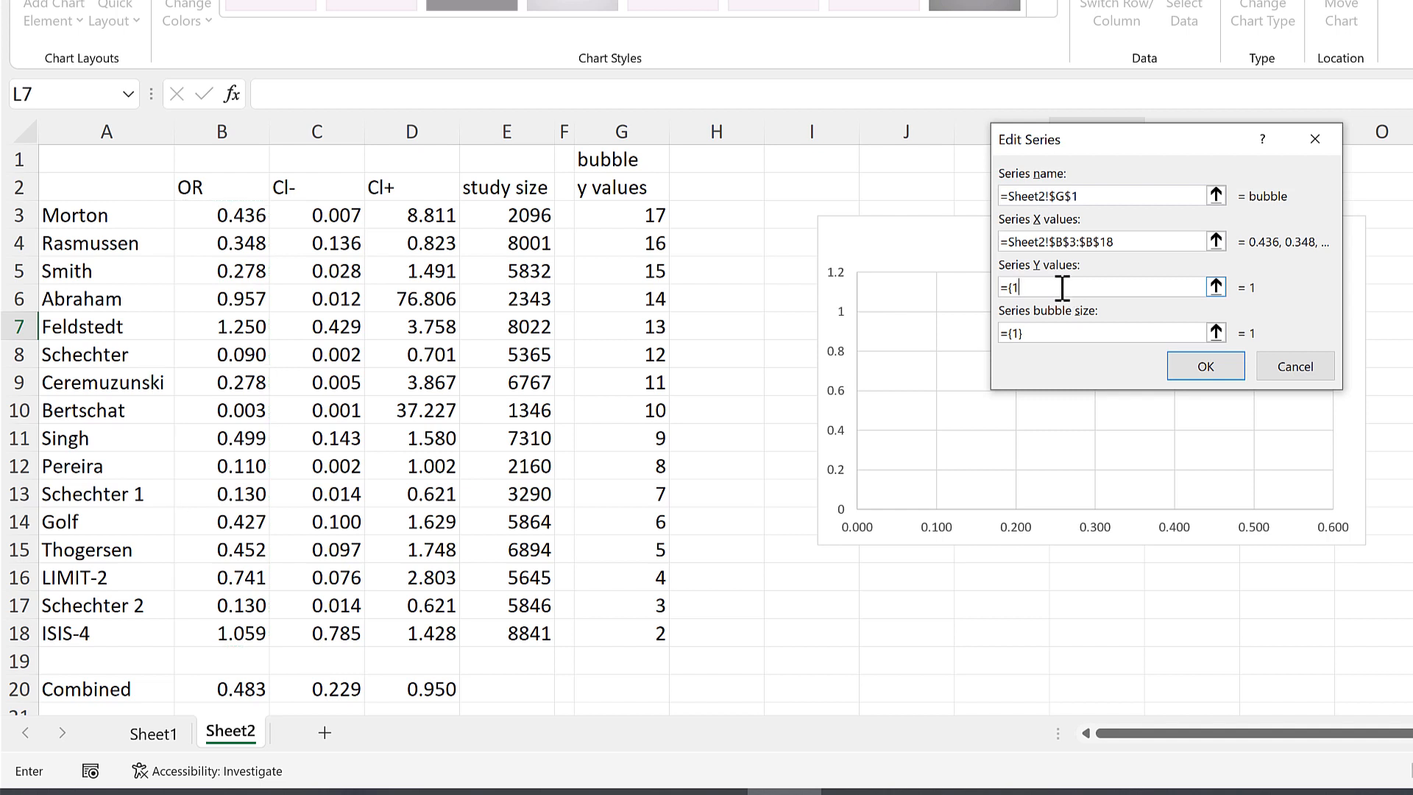
key("BackSpace")
key("BackSpace")
key("BackSpace")
left_click_drag(611, 218, 628, 633)
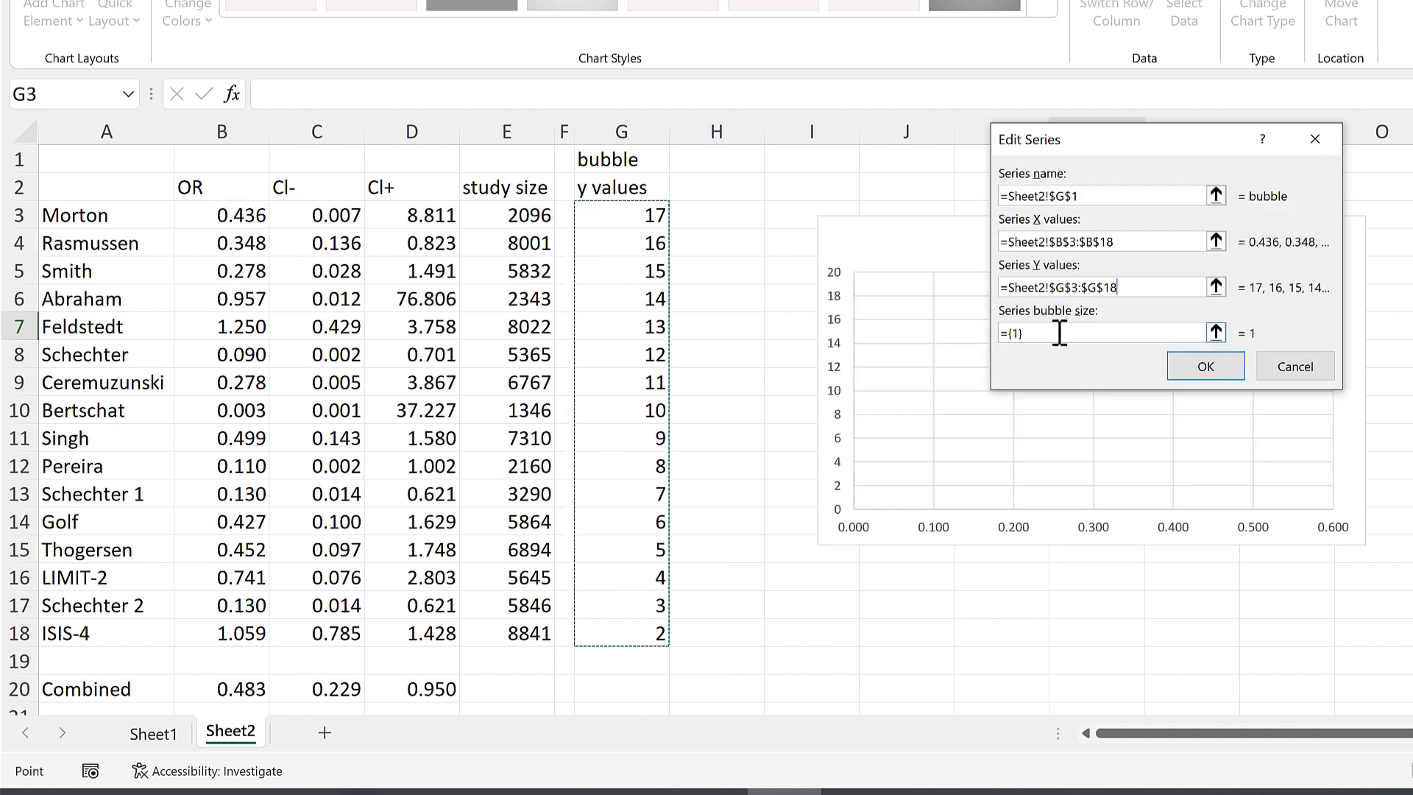
left_click_drag(1060, 333, 1001, 335)
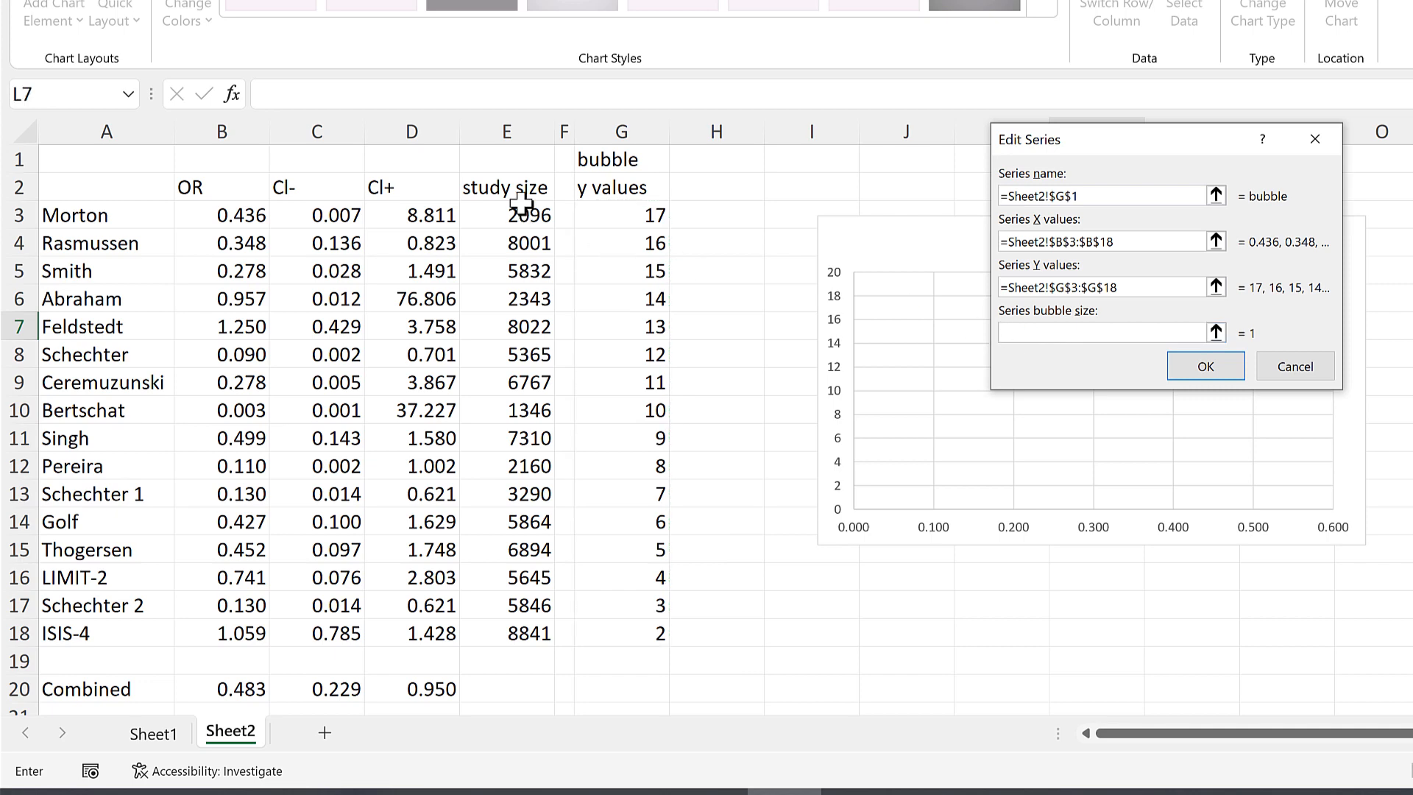
left_click_drag(521, 215, 522, 633)
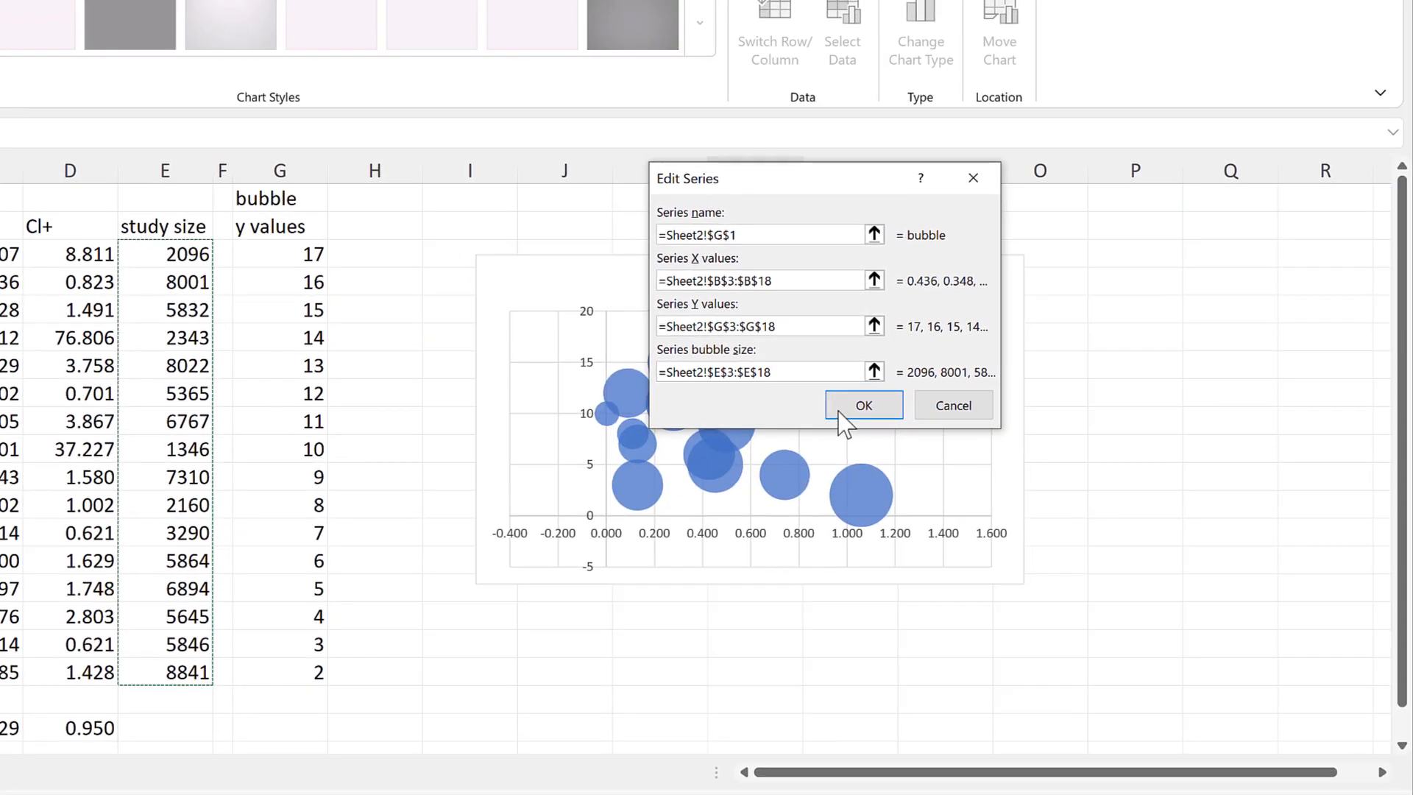
left_click(1185, 384)
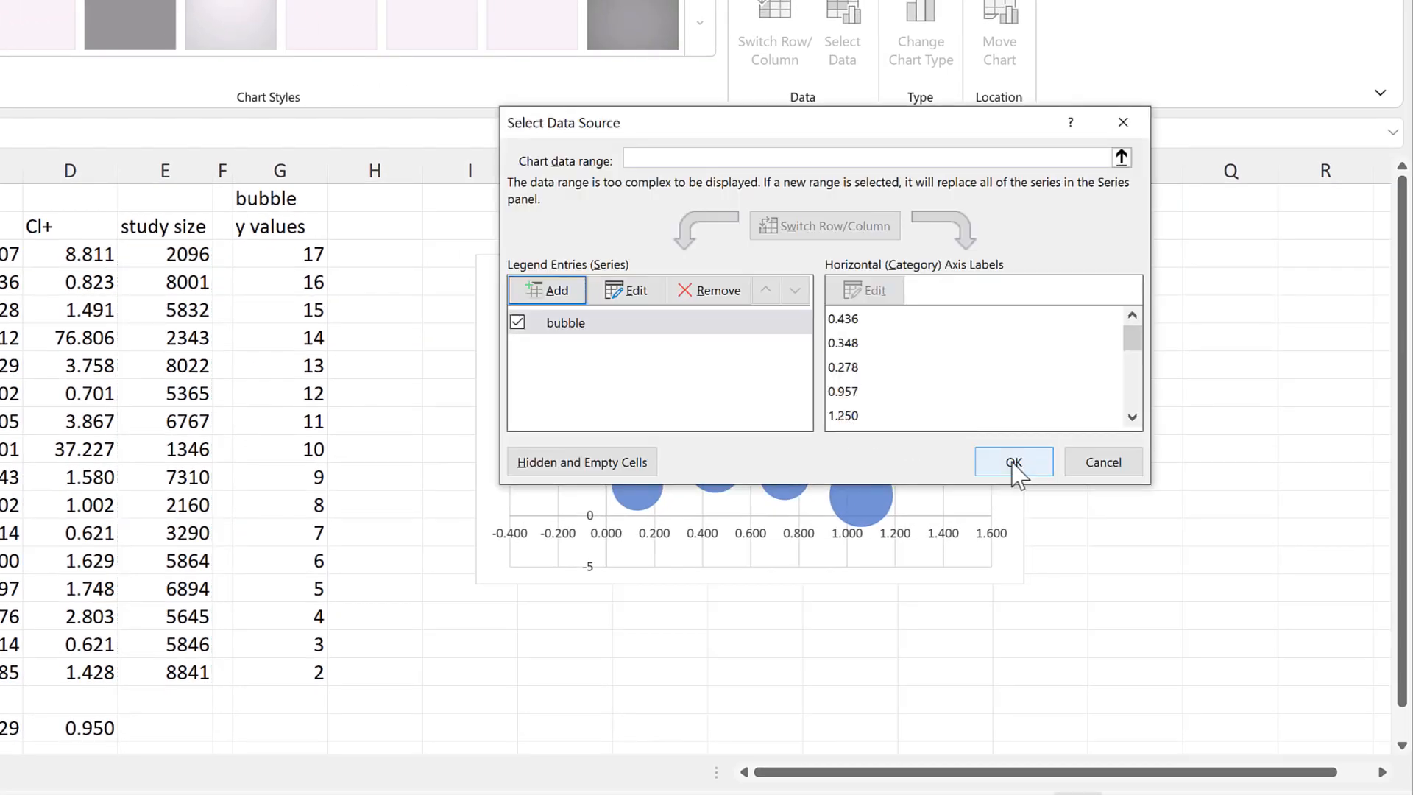
left_click(1012, 464)
- Move the bubble chart up beside the y values column and stretch it down to row 20
left_click_drag(618, 243, 521, 189)
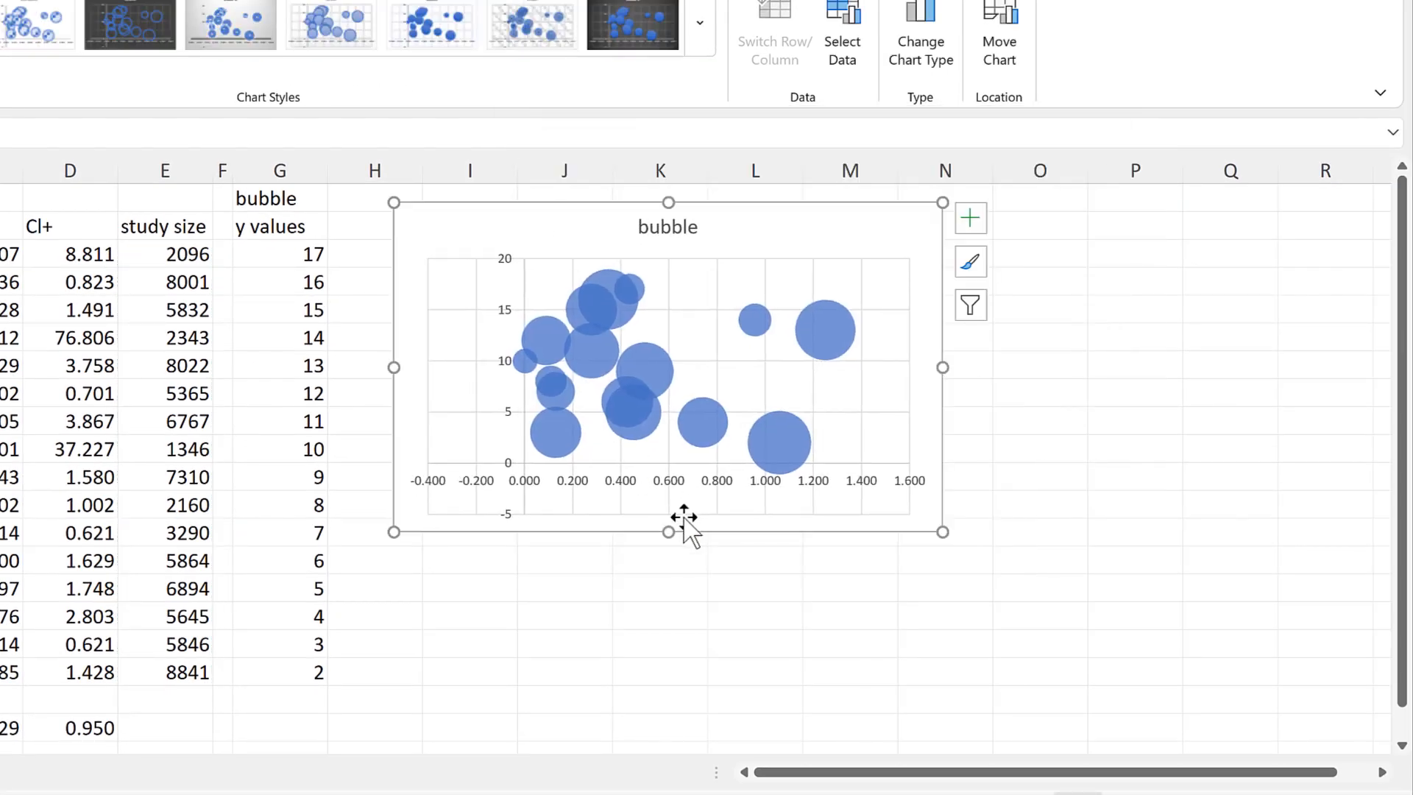
left_click_drag(669, 532, 663, 735)
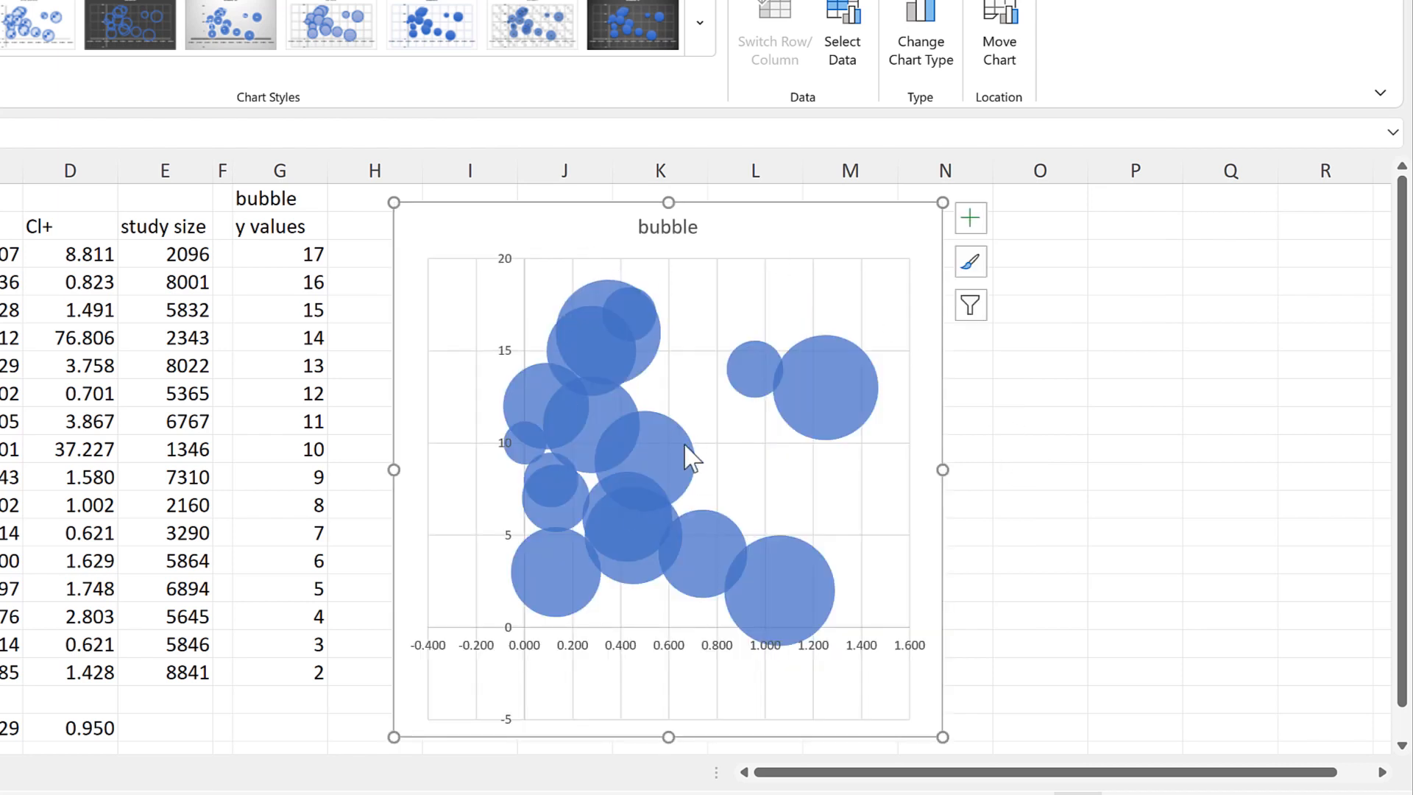
- Scale the bubble size of the chart series to 15
mouse_move(832, 361)
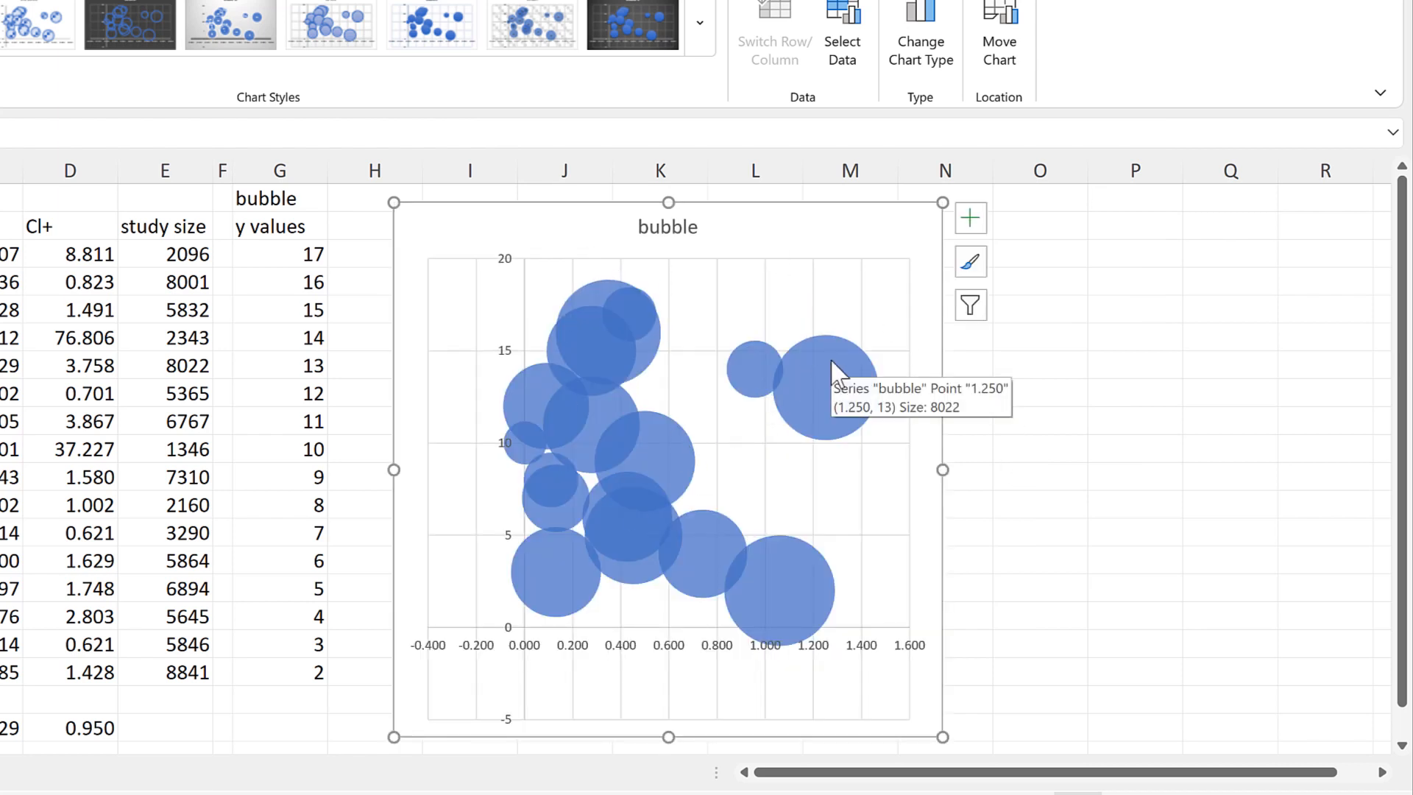
double_click(831, 359)
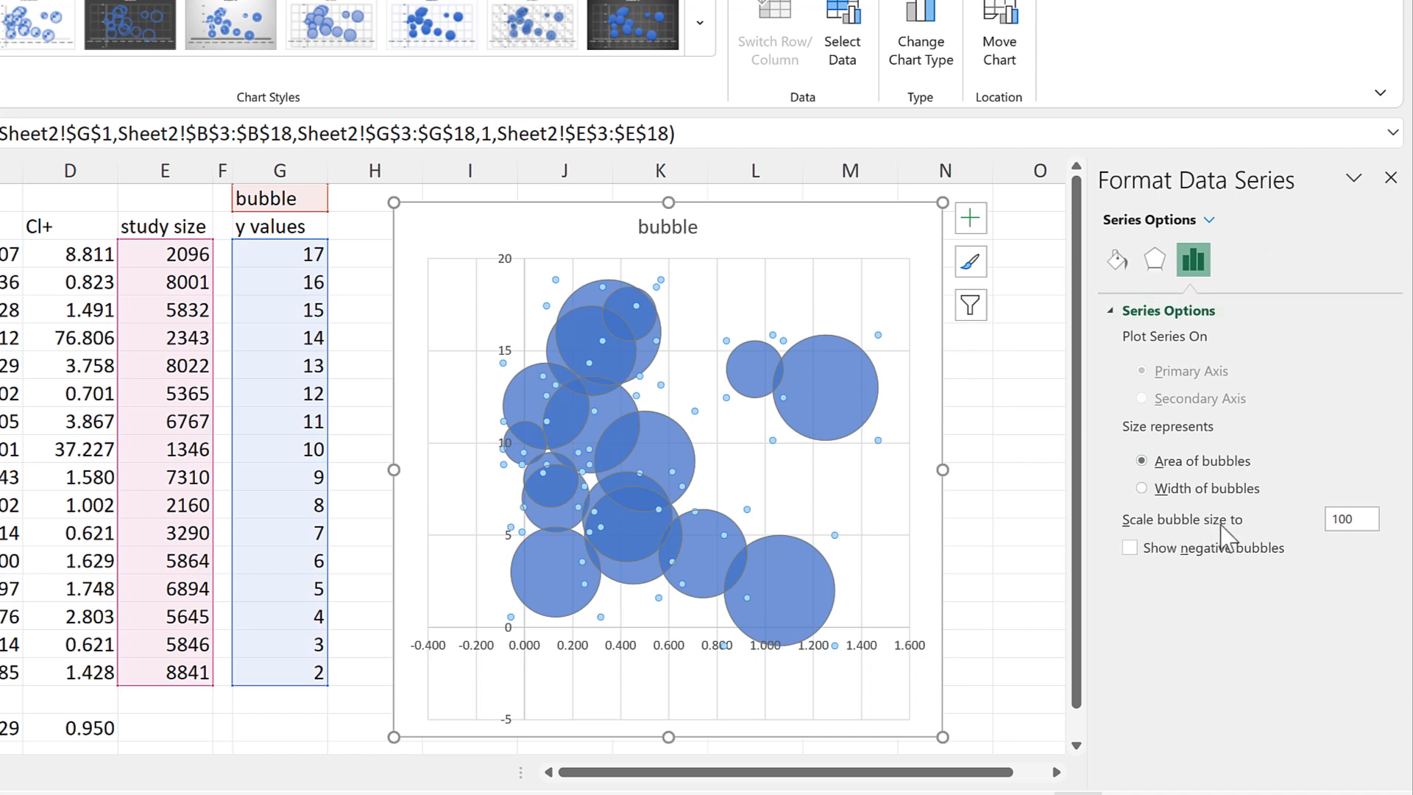
left_click_drag(1362, 519, 1318, 527)
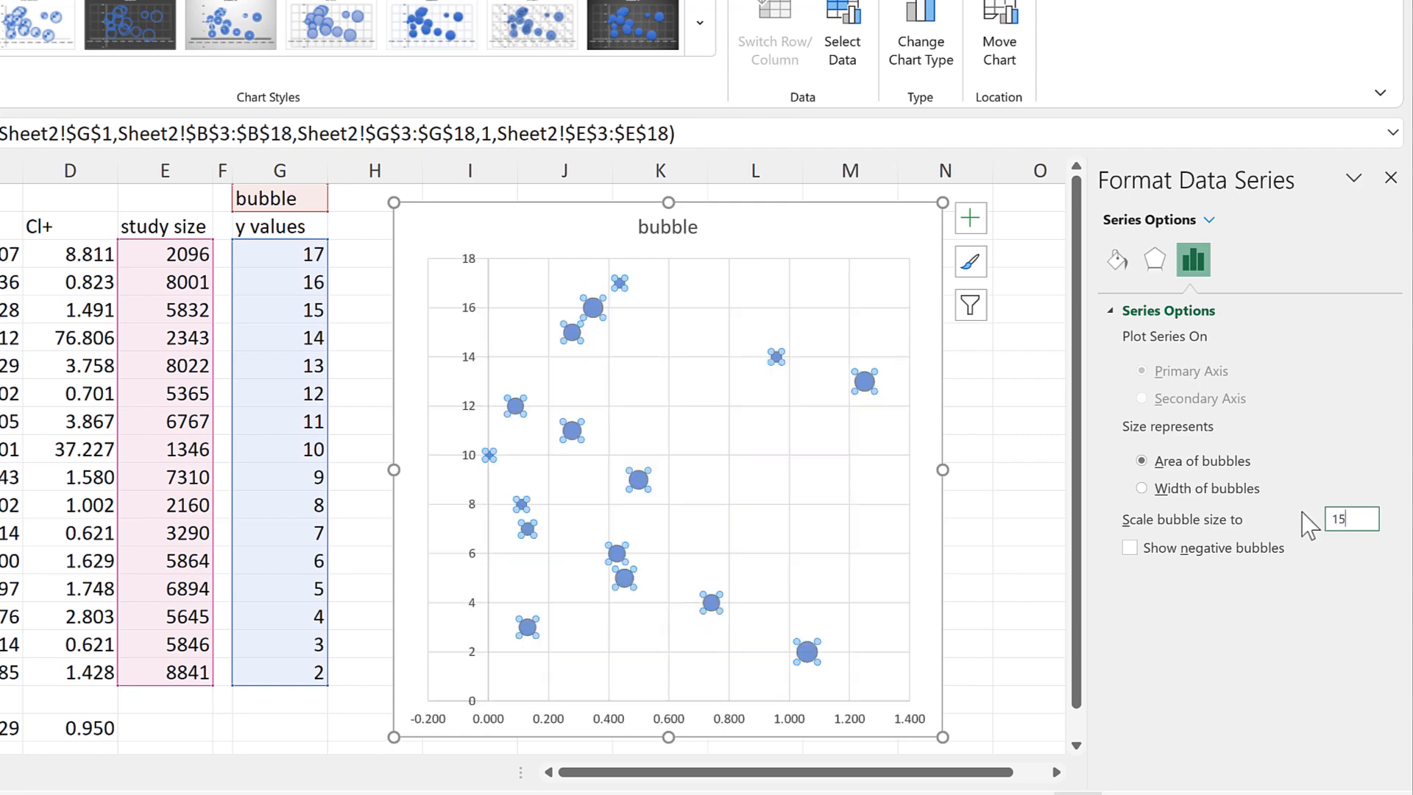
left_click(372, 253)
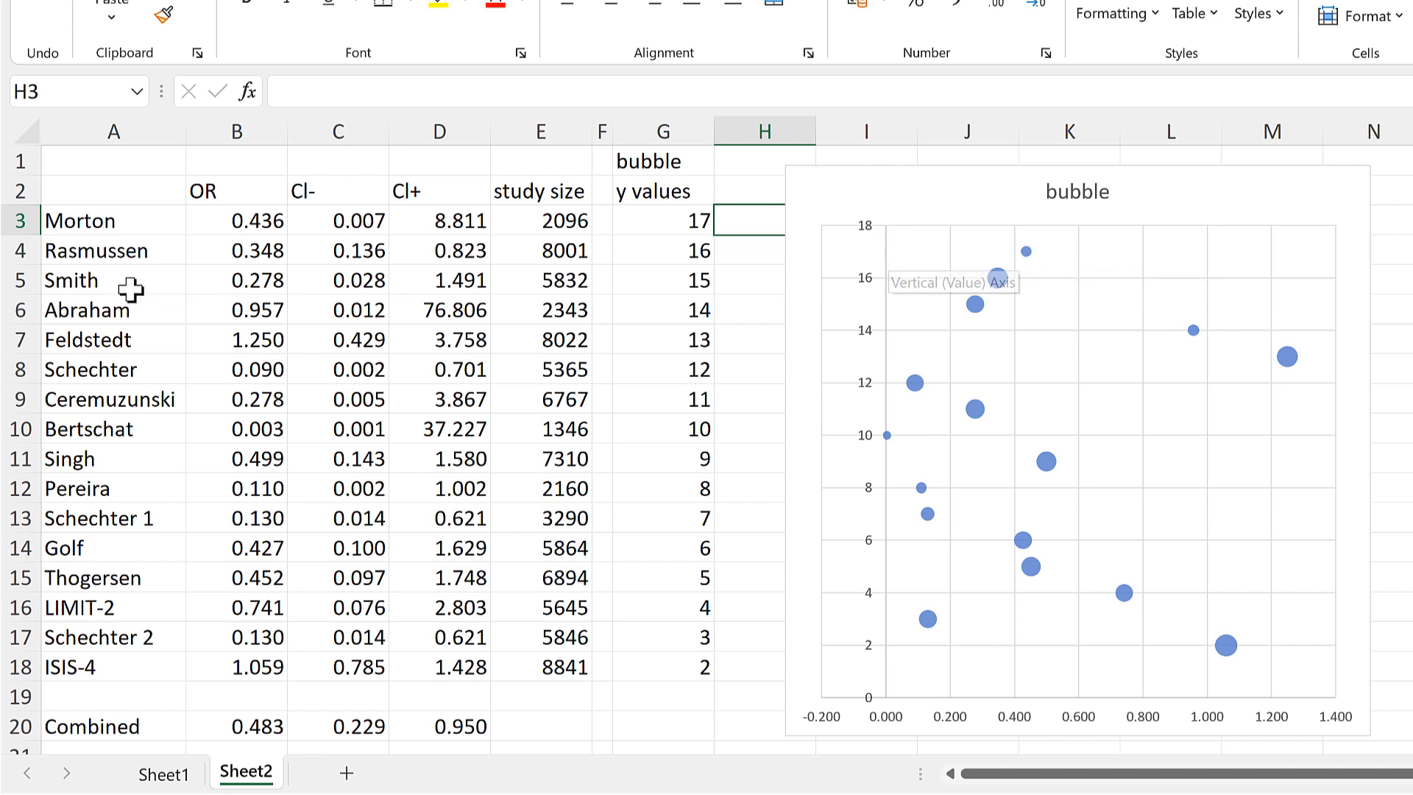
- Compare the data in rows 3, 4 and 18 with their matching bubbles in the chart
left_click_drag(94, 221, 750, 220)
left_click(751, 220)
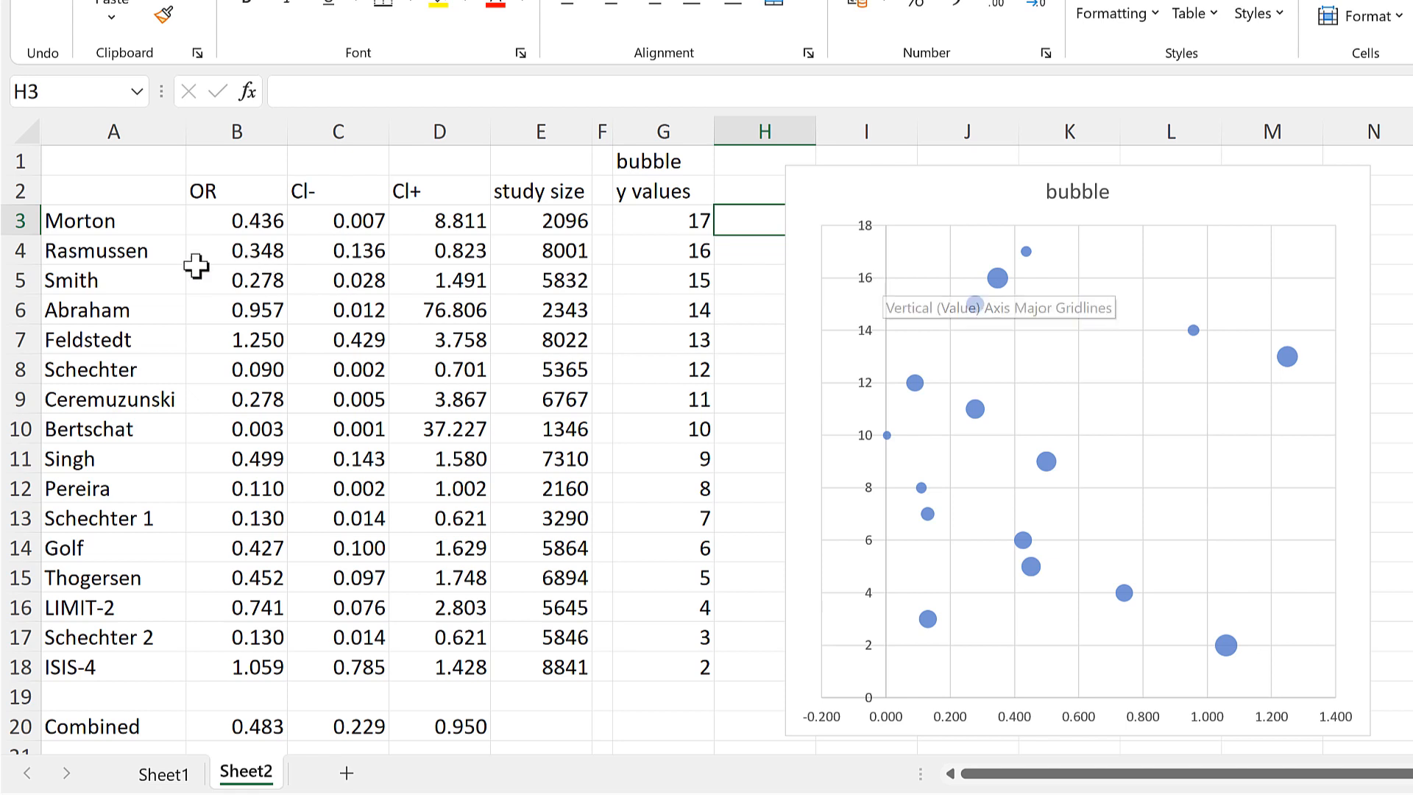
left_click_drag(169, 256, 646, 254)
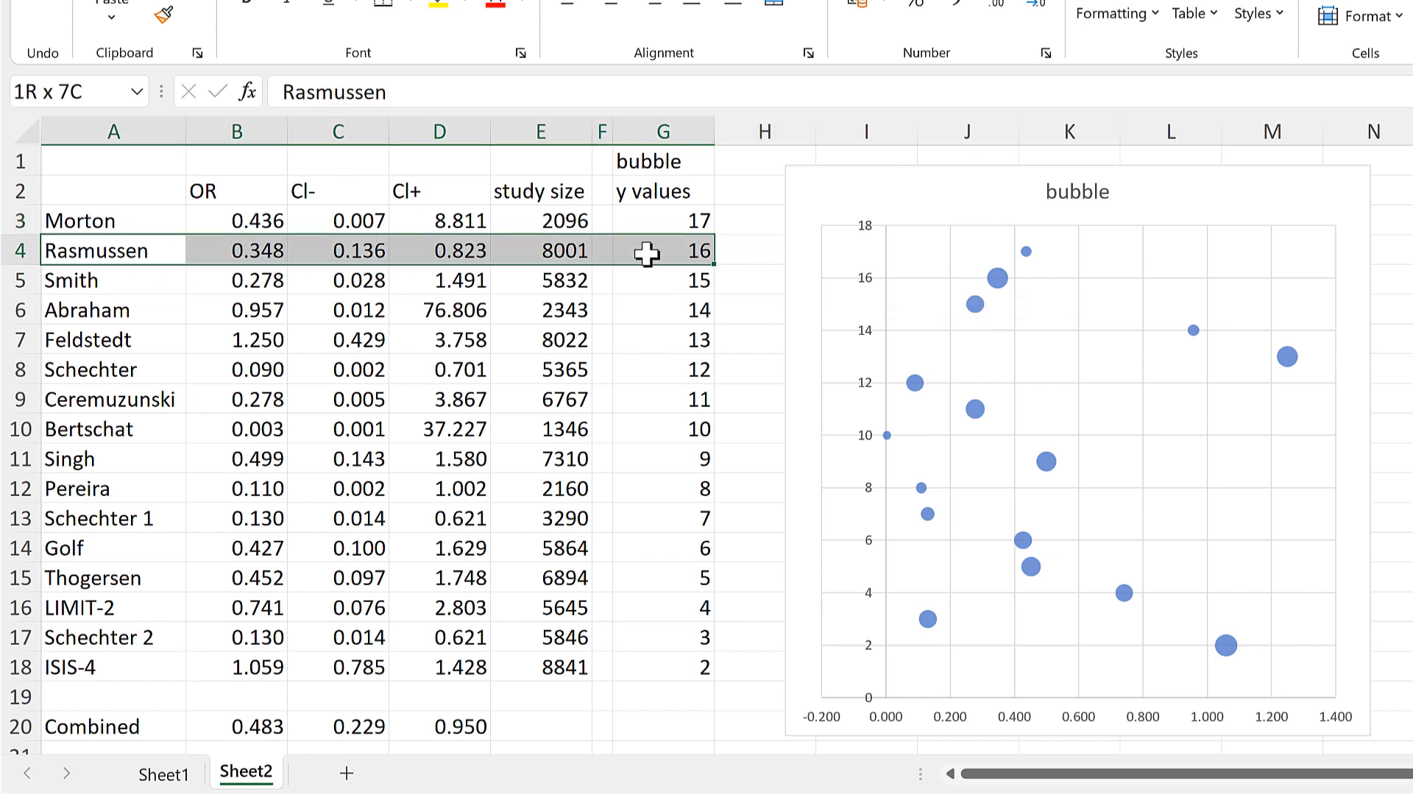
left_click(736, 251)
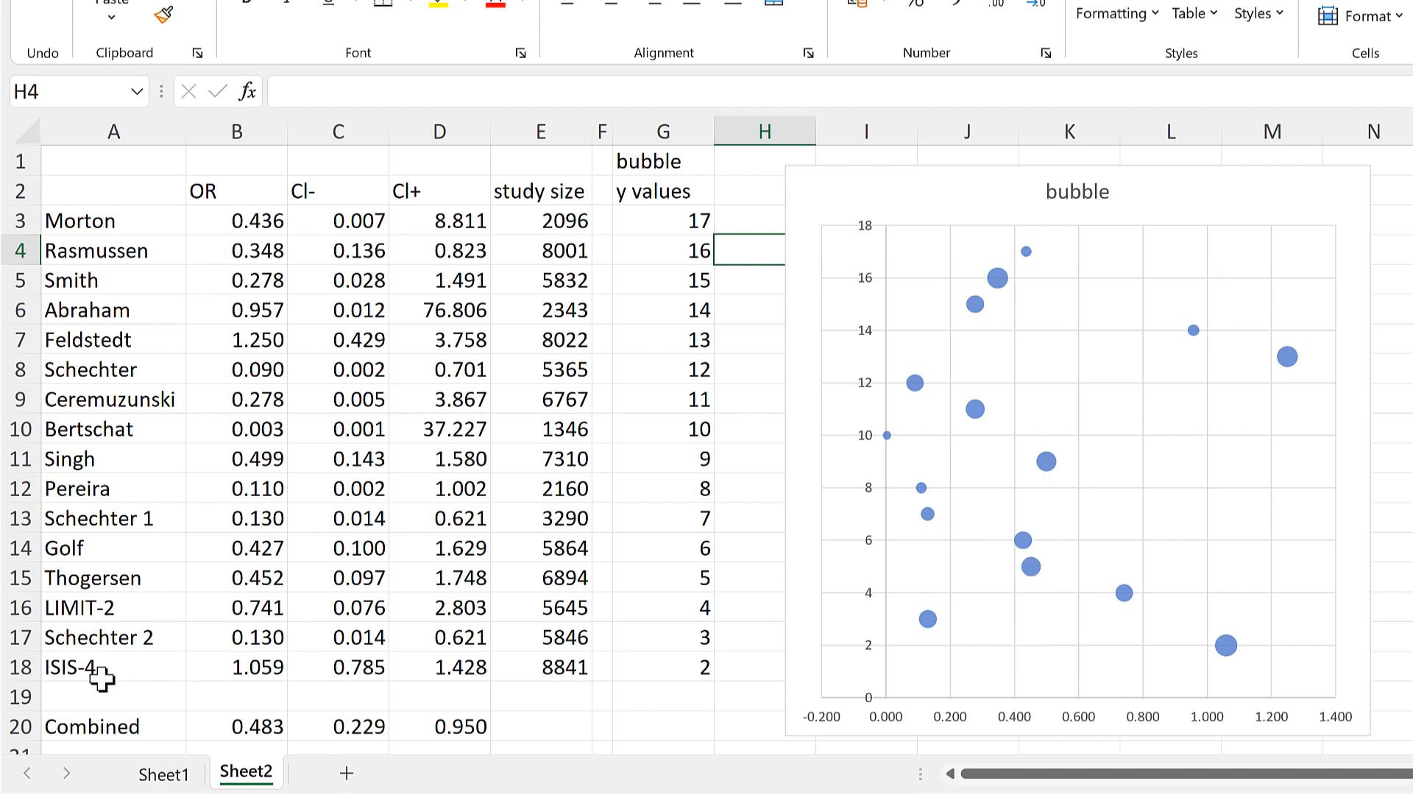
left_click_drag(118, 668, 703, 672)
left_click(703, 671)
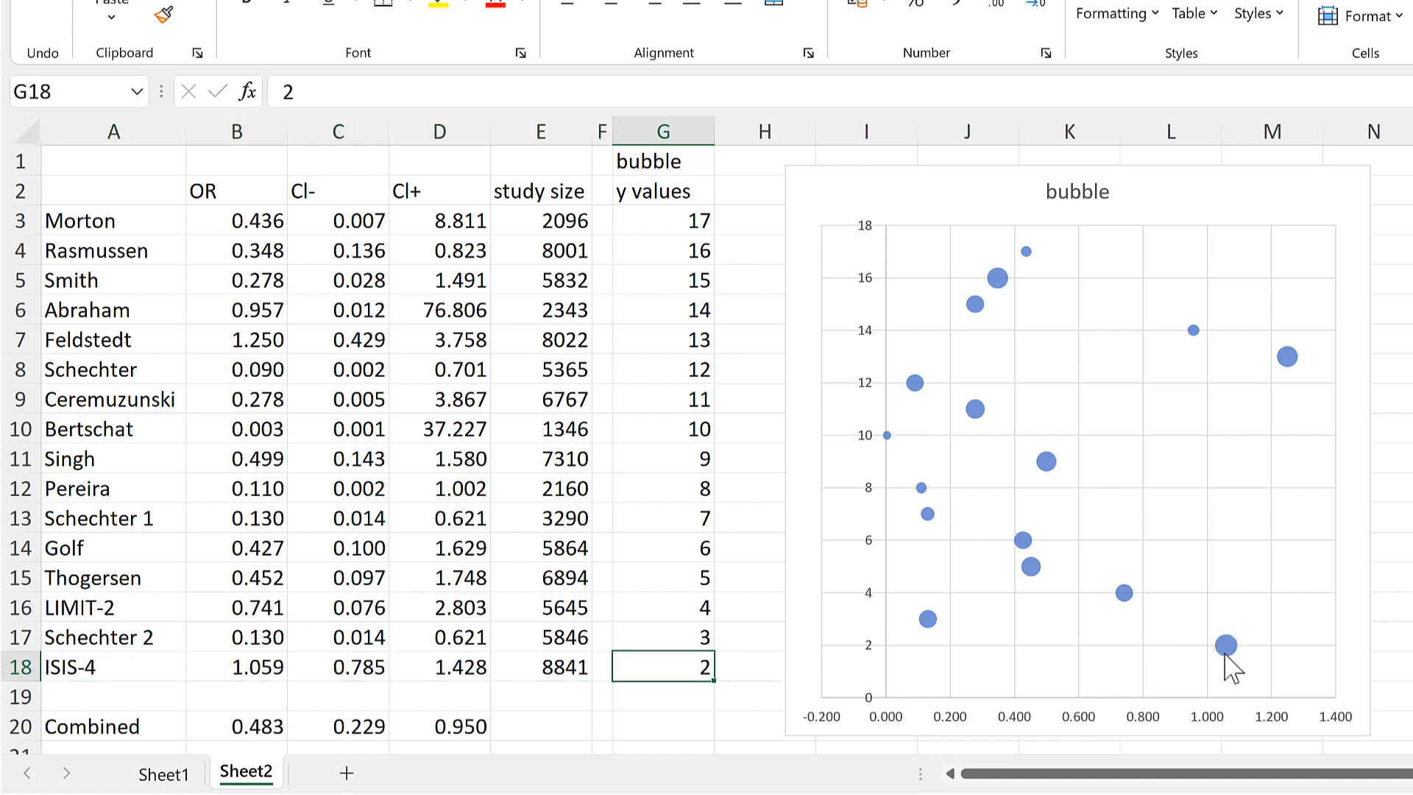
mouse_move(1226, 666)
left_click(723, 665)
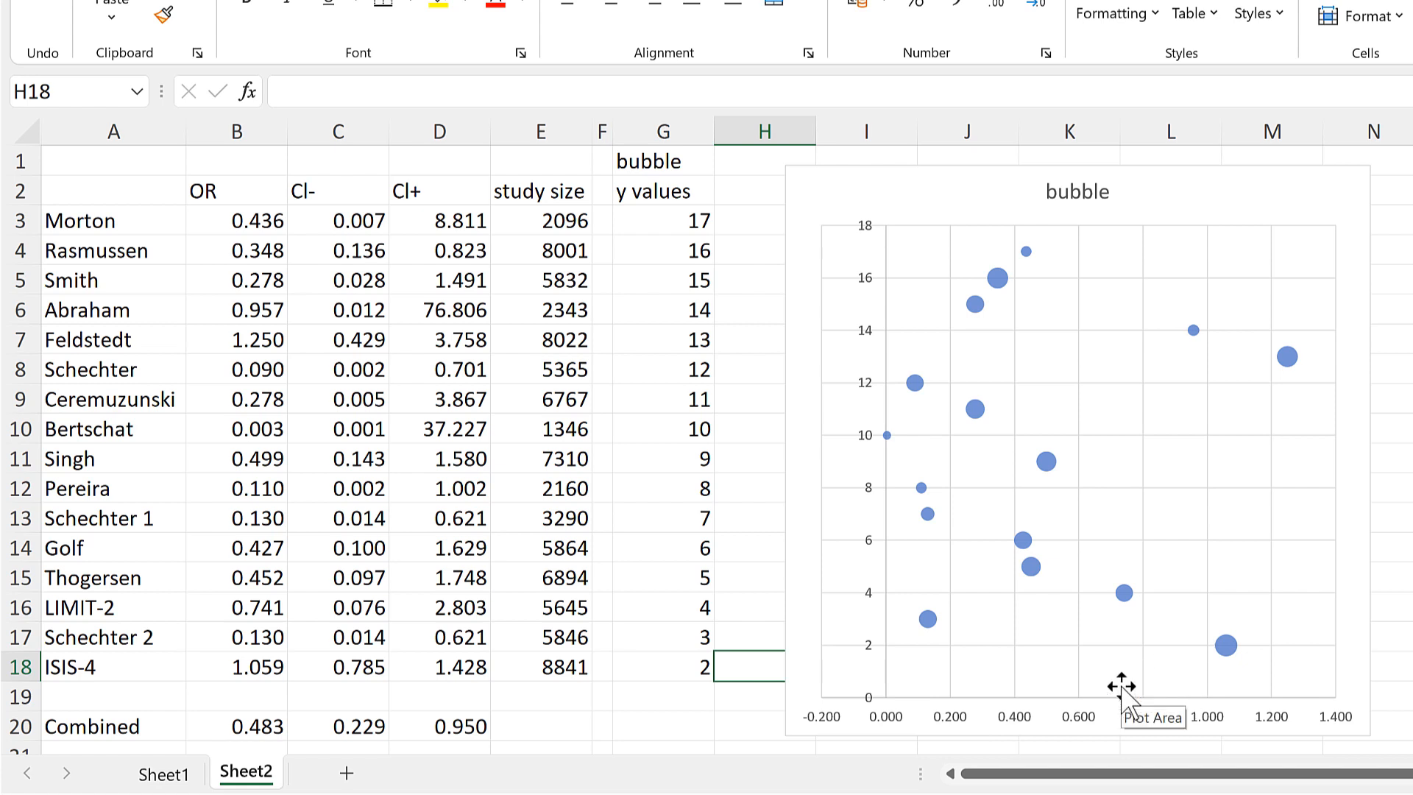
left_click(736, 249)
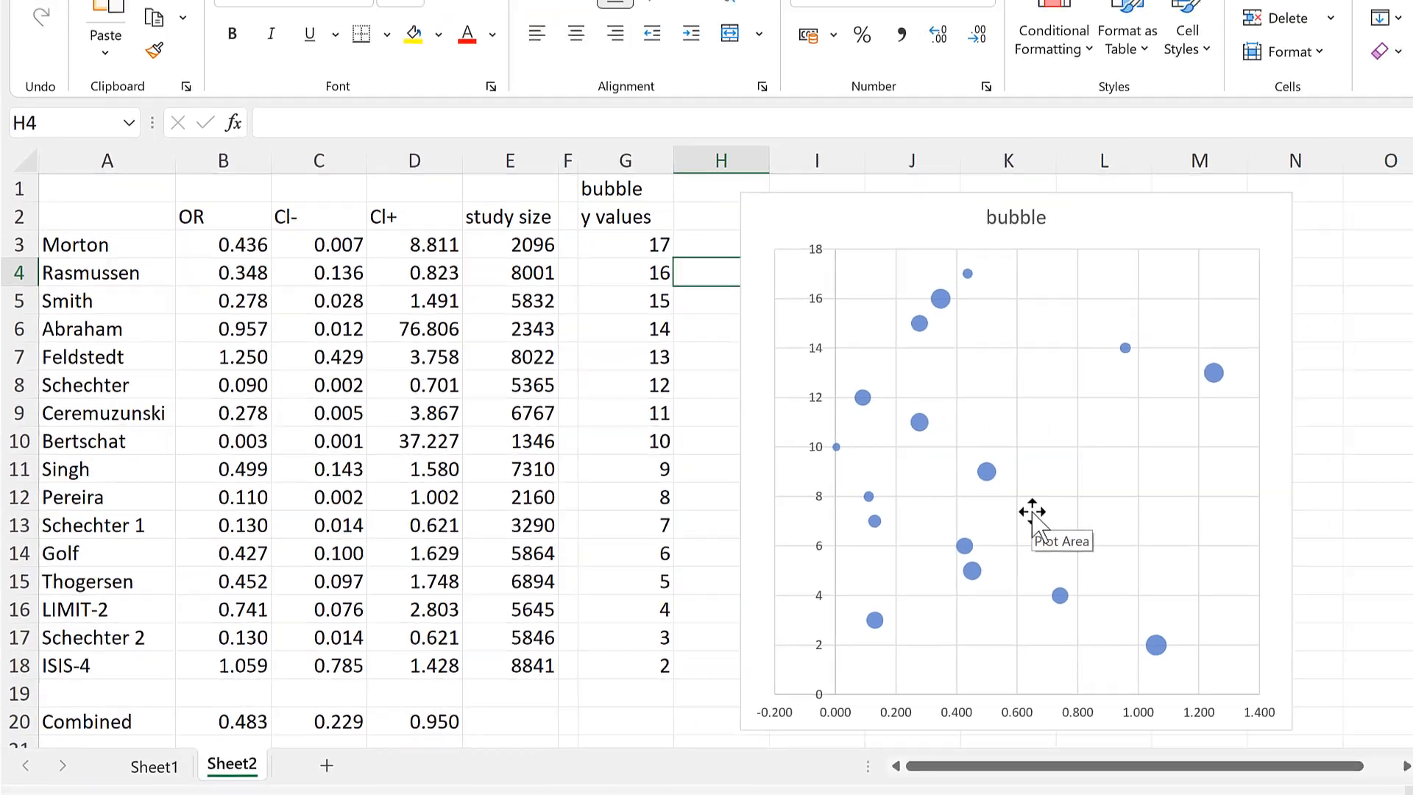
key("Down")
key("Down")
key("Down")
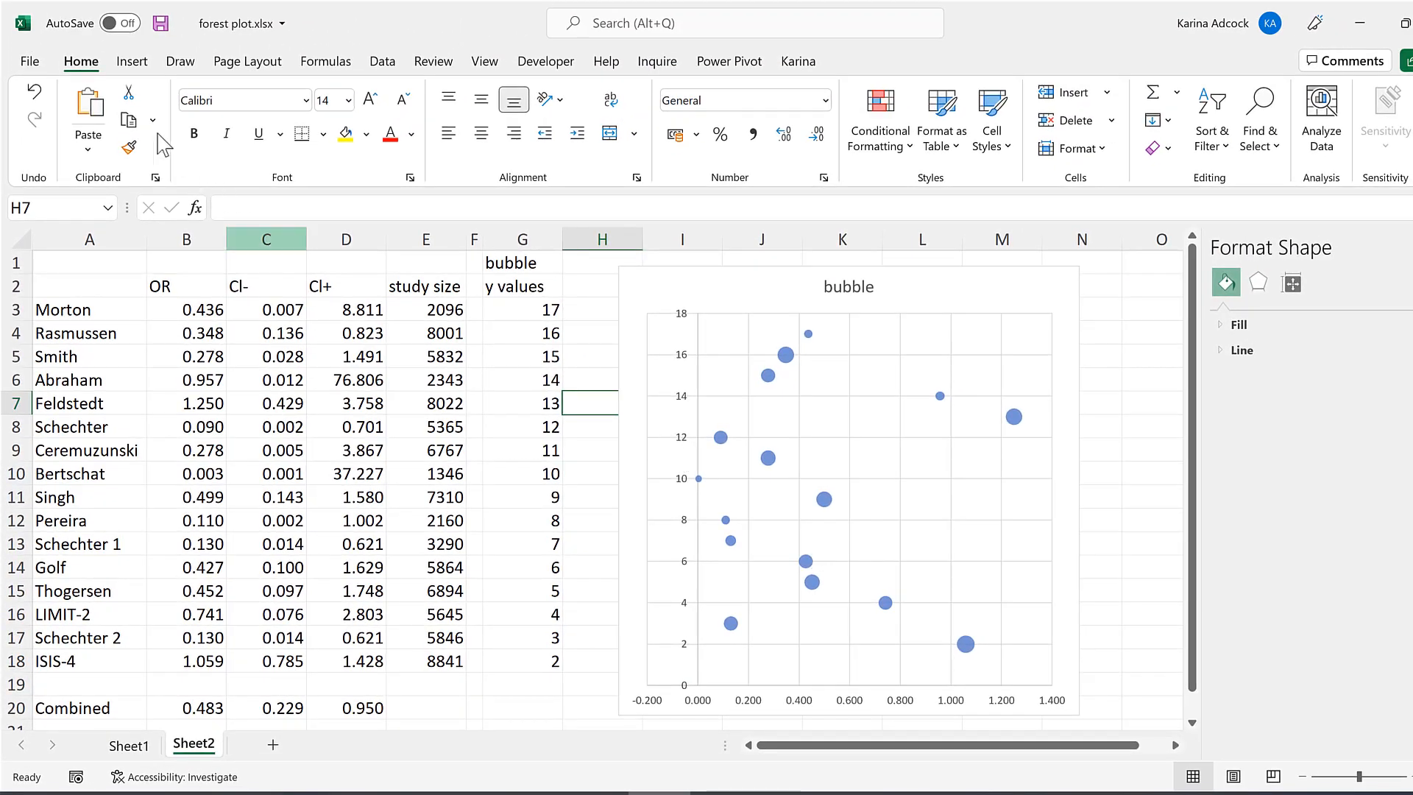
- Draw a perfect circle about 2.47 cm in diameter over column G, around rows 7 to 11
left_click(131, 66)
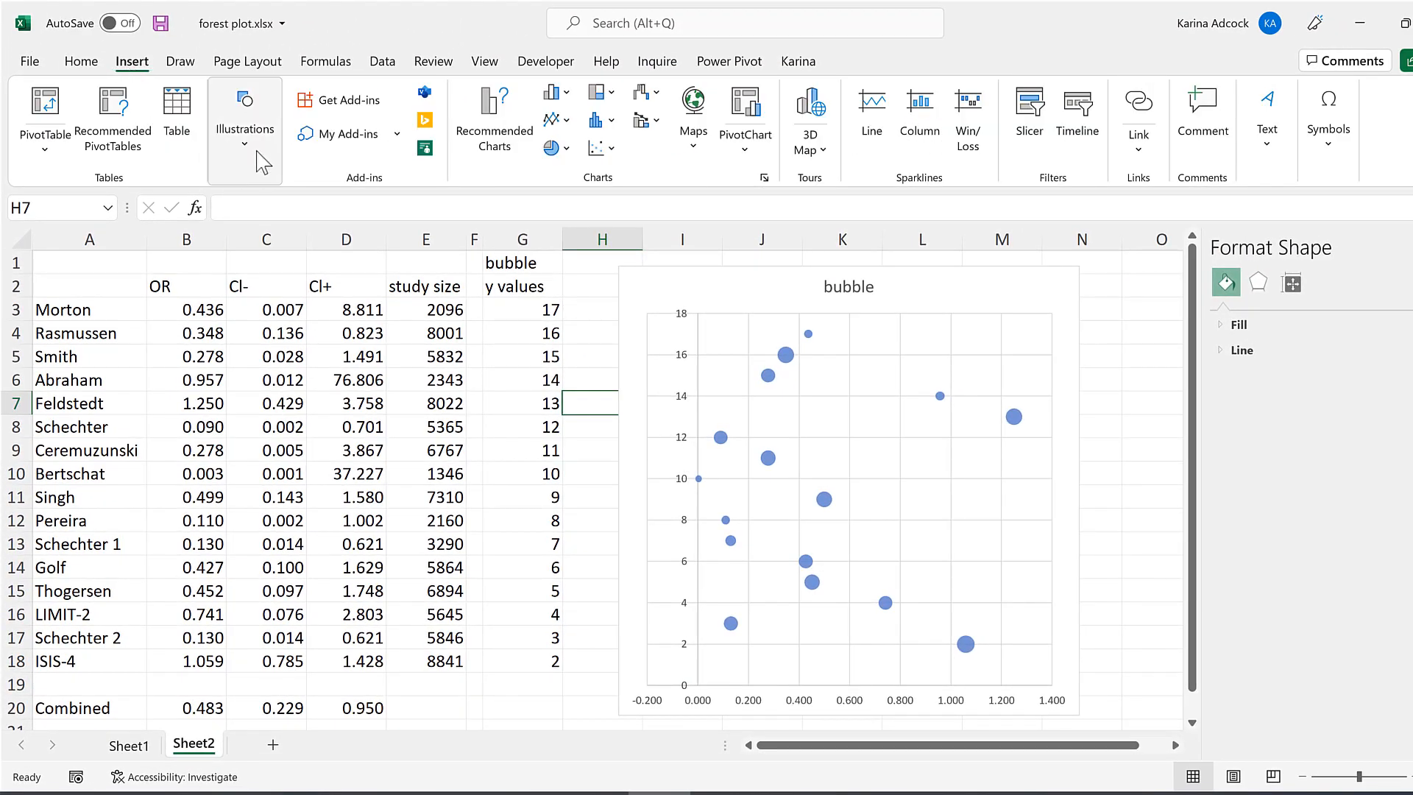
left_click(264, 169)
left_click(280, 247)
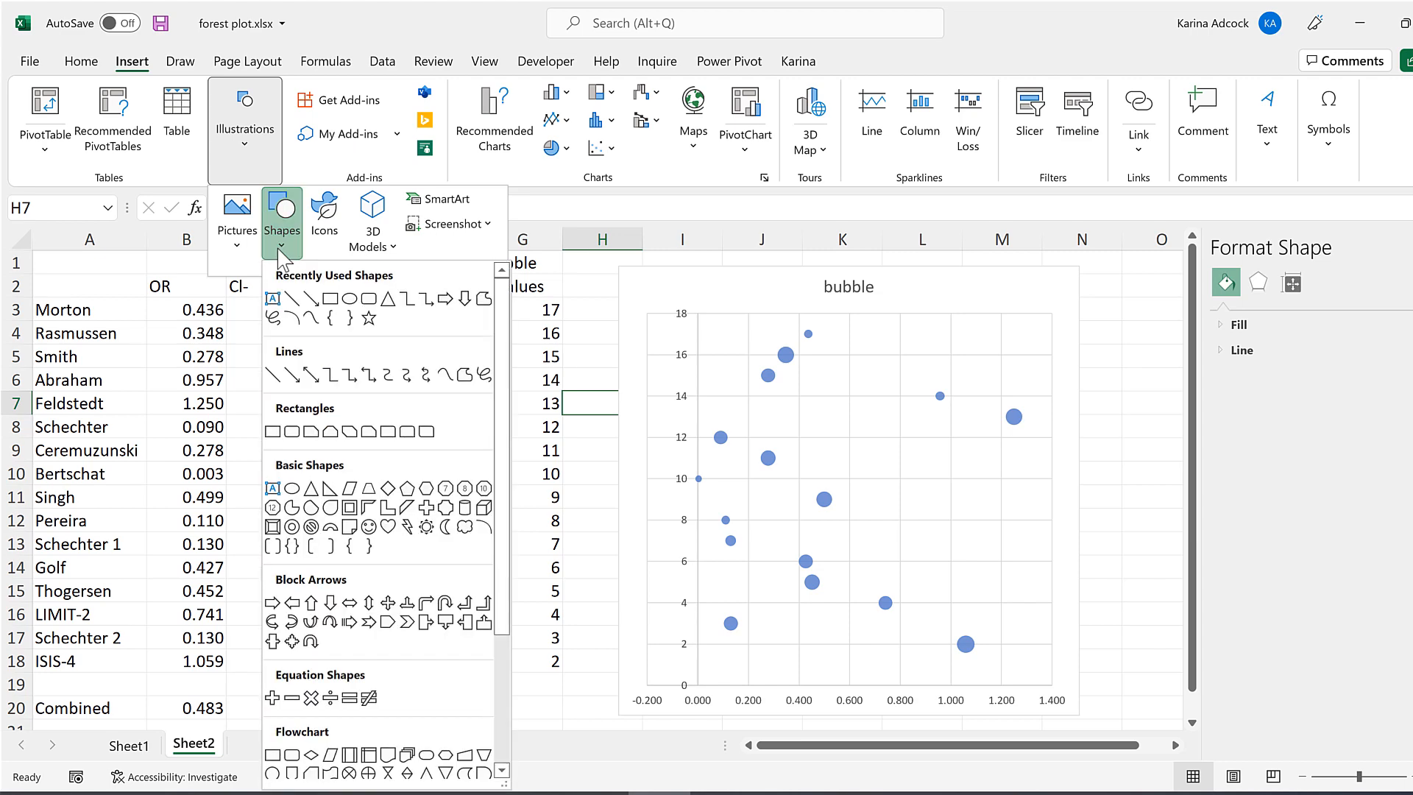
left_click(295, 489)
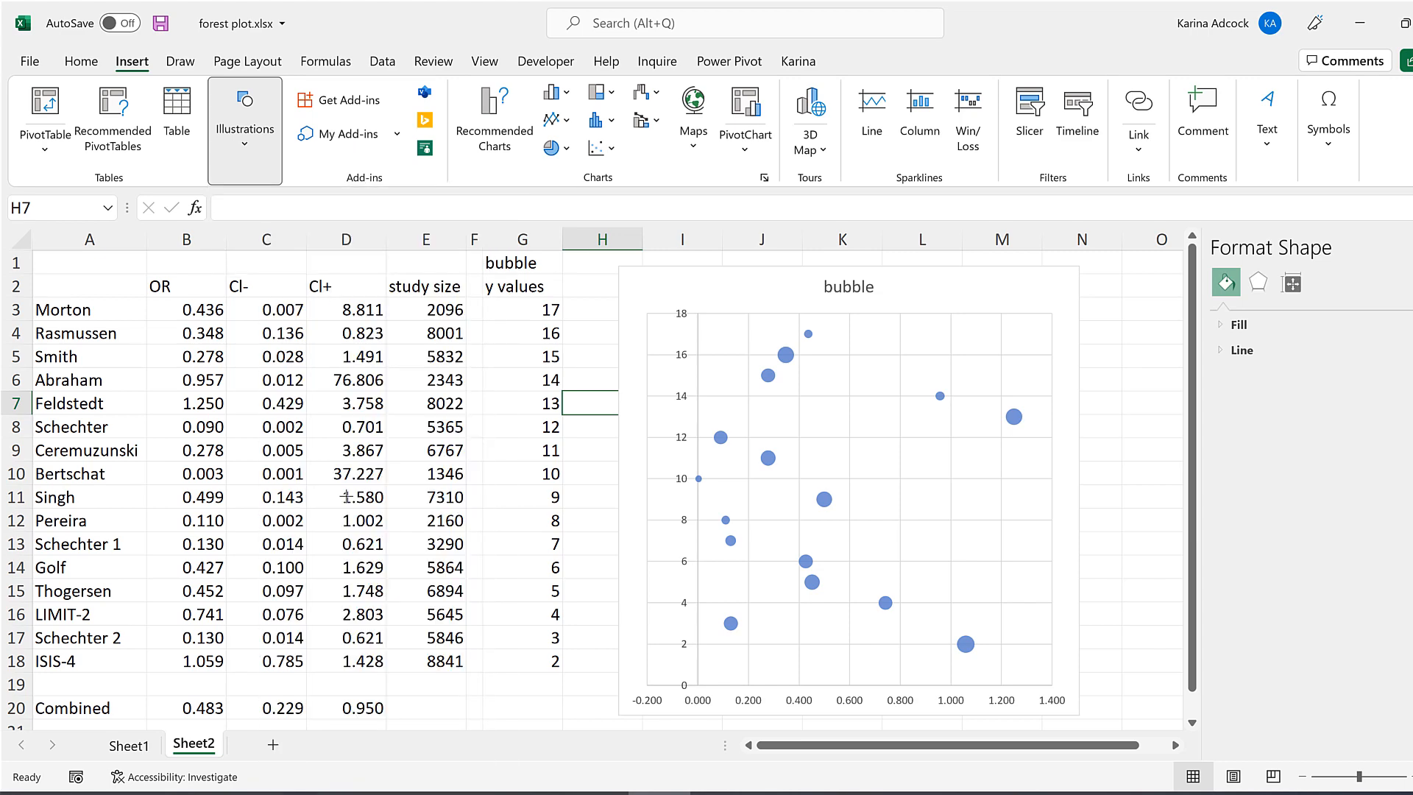
key("shift")
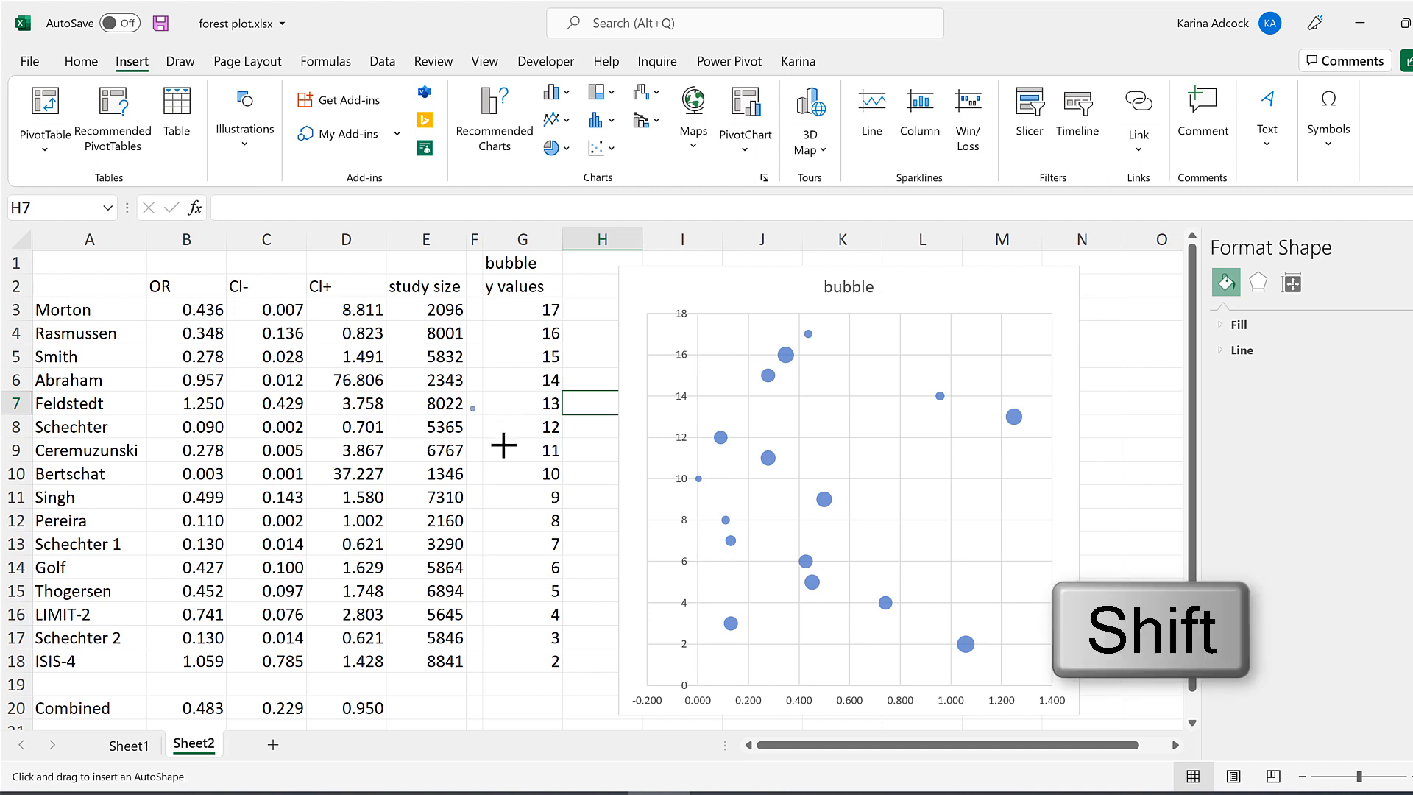
left_click_drag(504, 444, 558, 485)
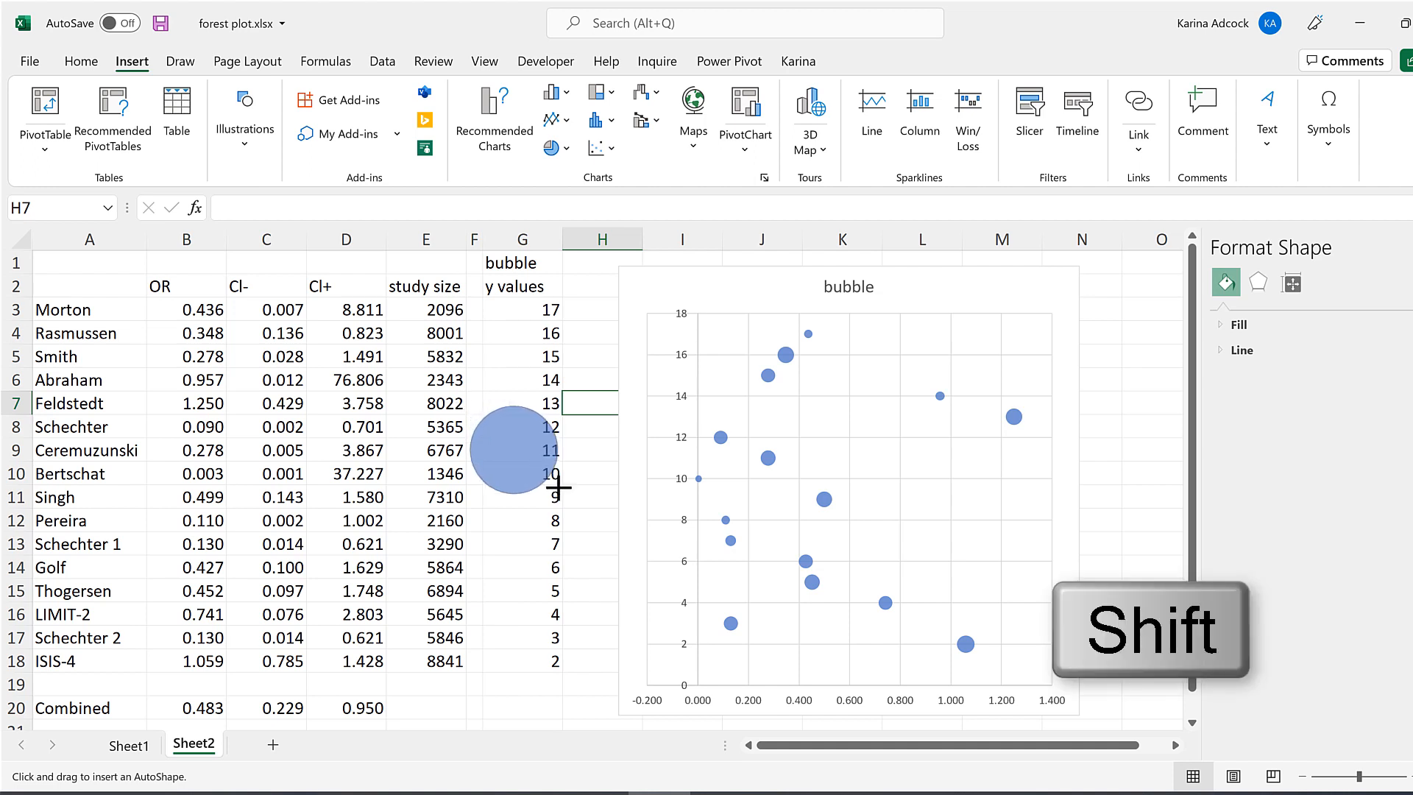
left_click_drag(557, 487, 558, 488)
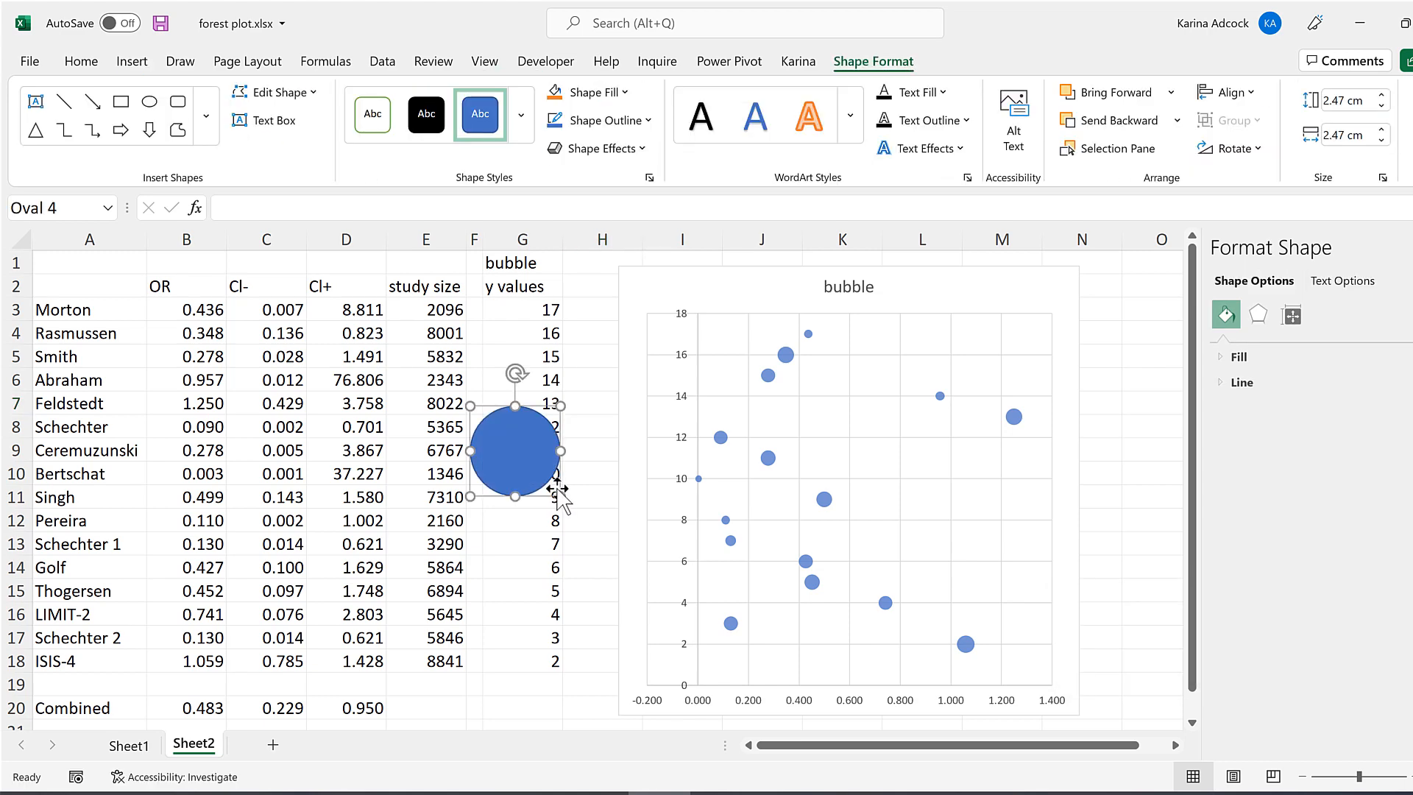
- Draw a perfect square about 1.73 cm wide inside the circle over column G
left_click(206, 116)
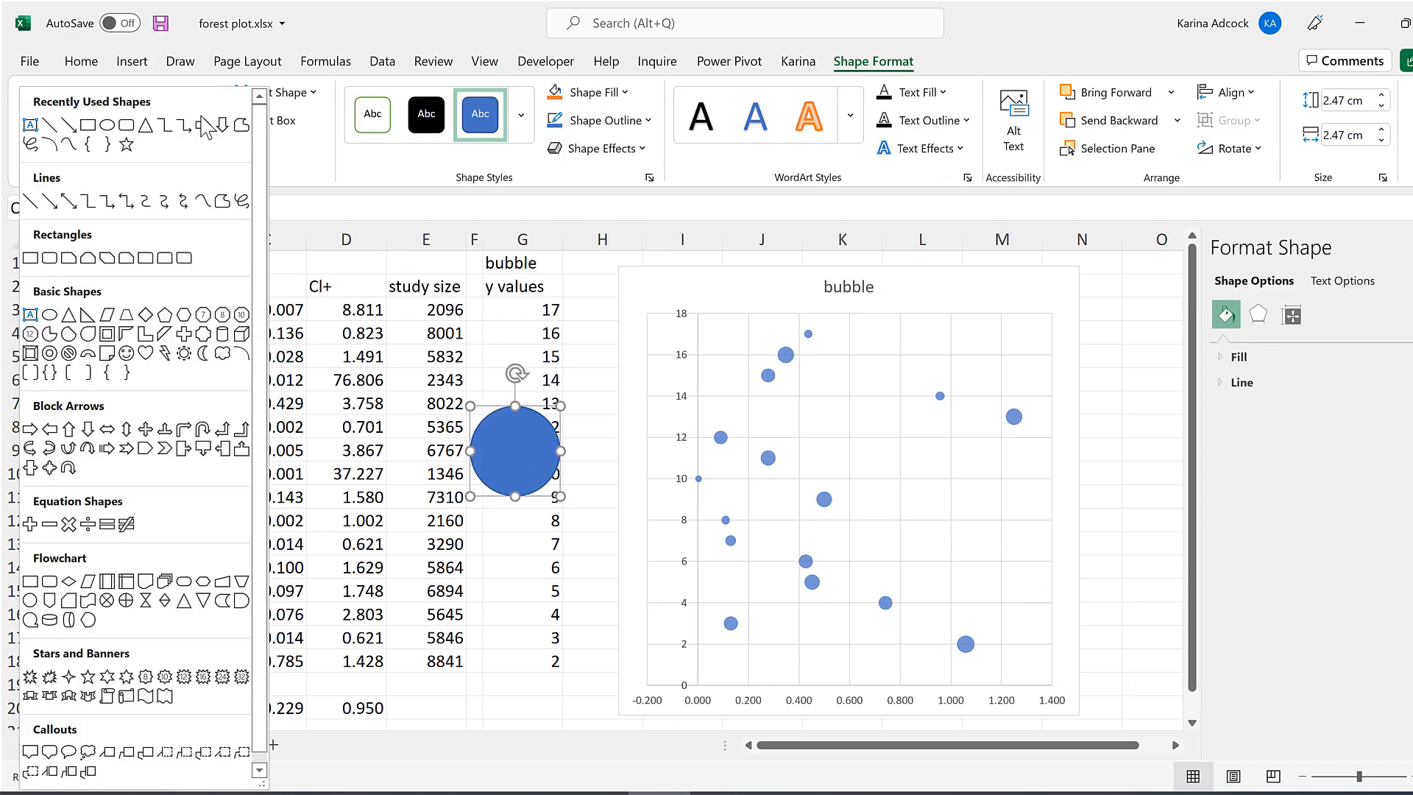
left_click(30, 259)
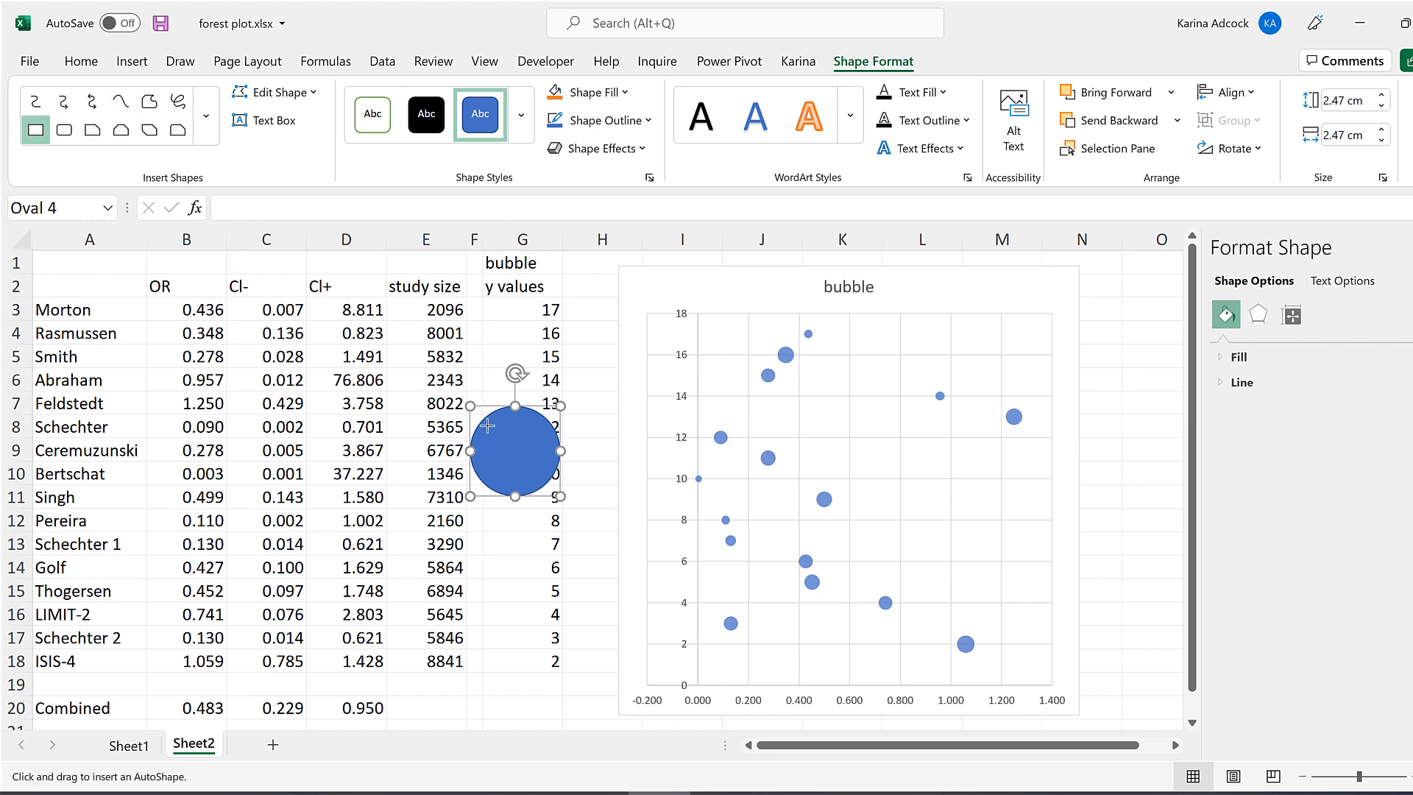
key("shift")
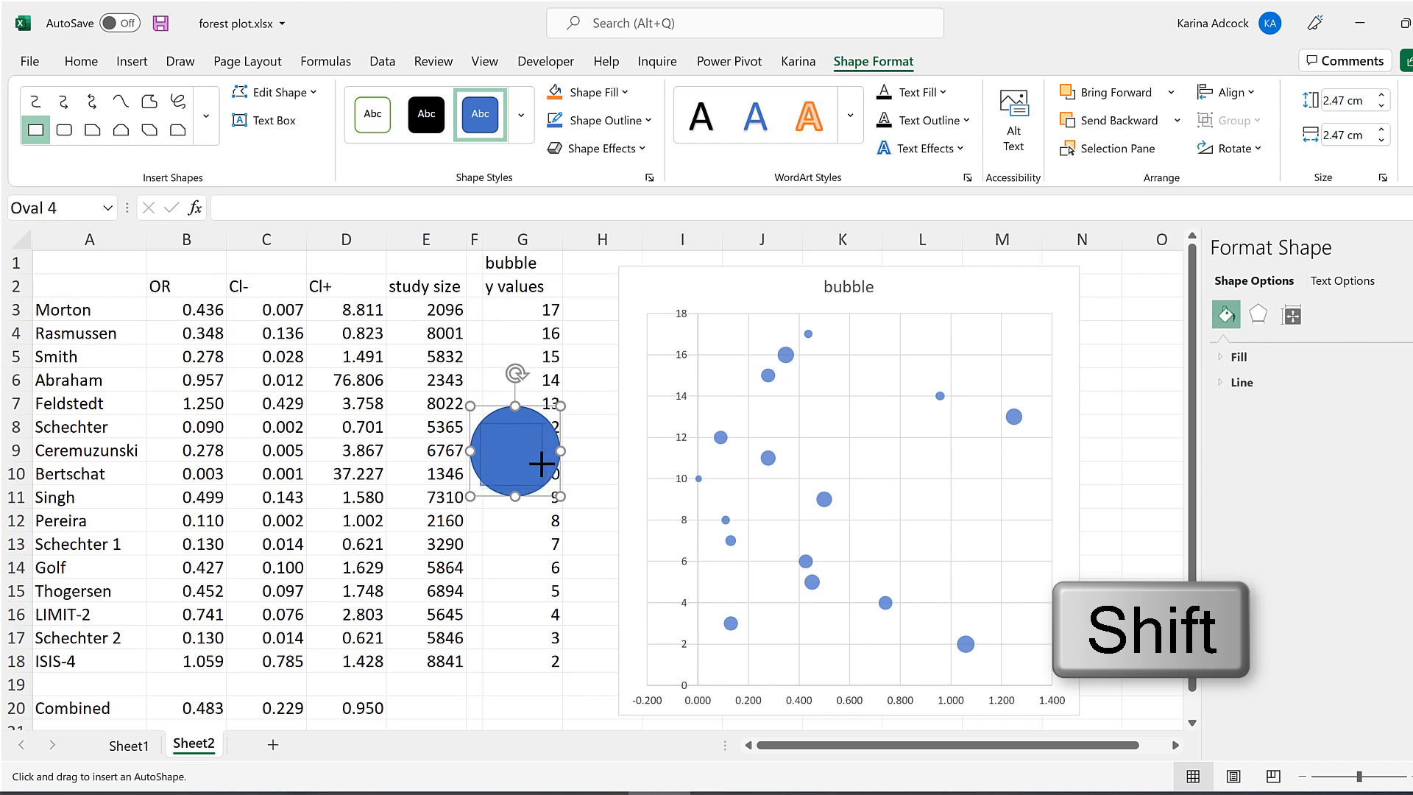
left_click_drag(542, 463, 544, 465)
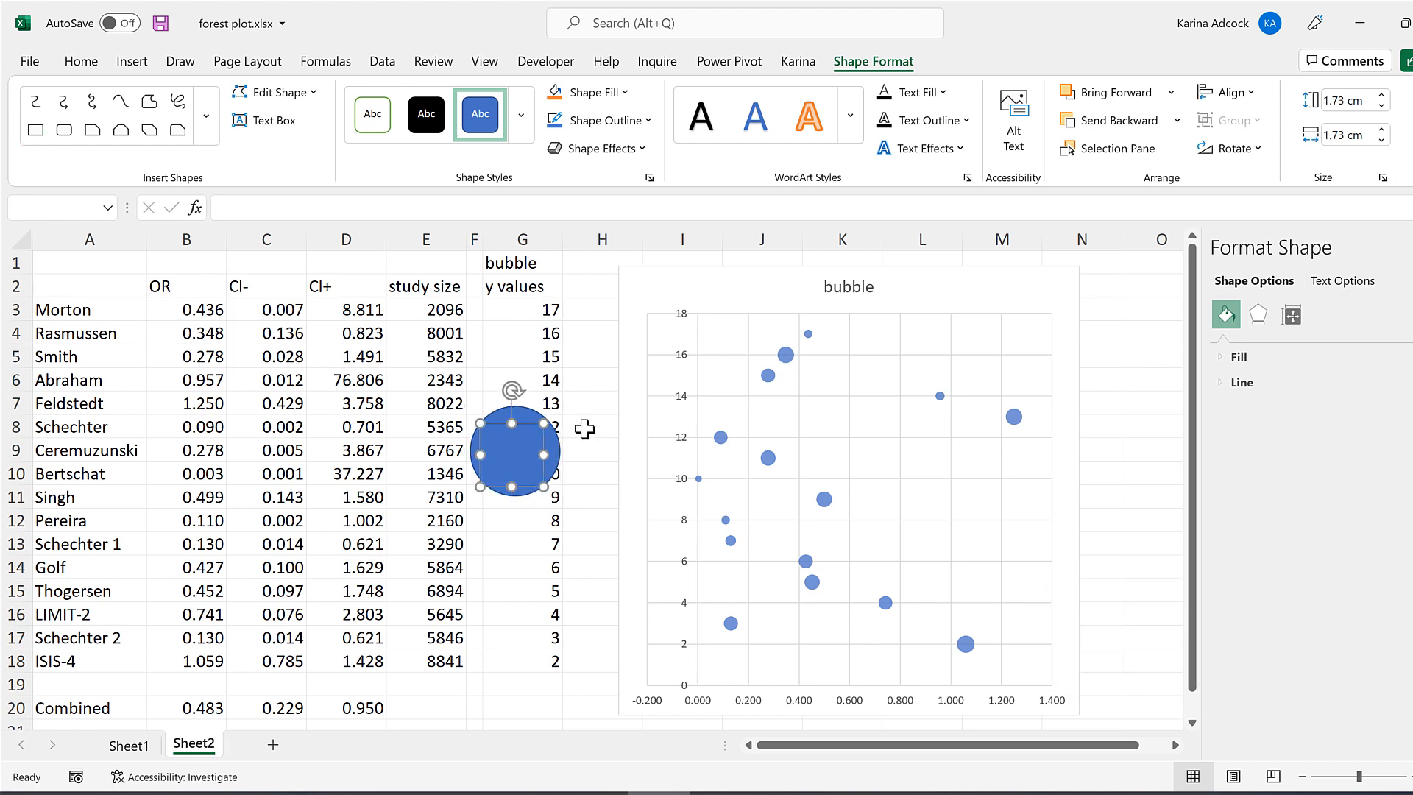
- Align the circle and square by their centers horizontally and by their middles vertically
left_click(545, 474, "ctrl")
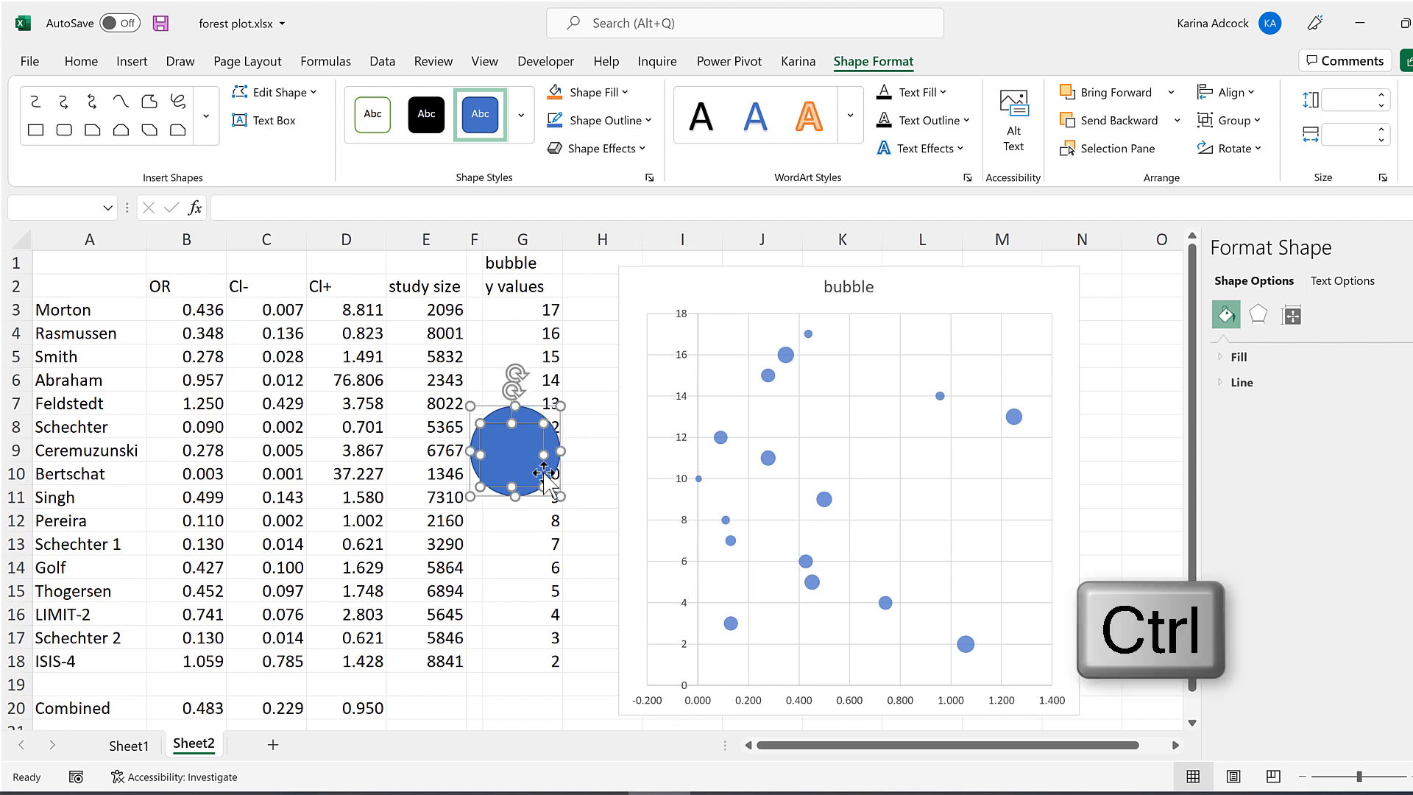
left_click(1241, 100)
left_click(1269, 157)
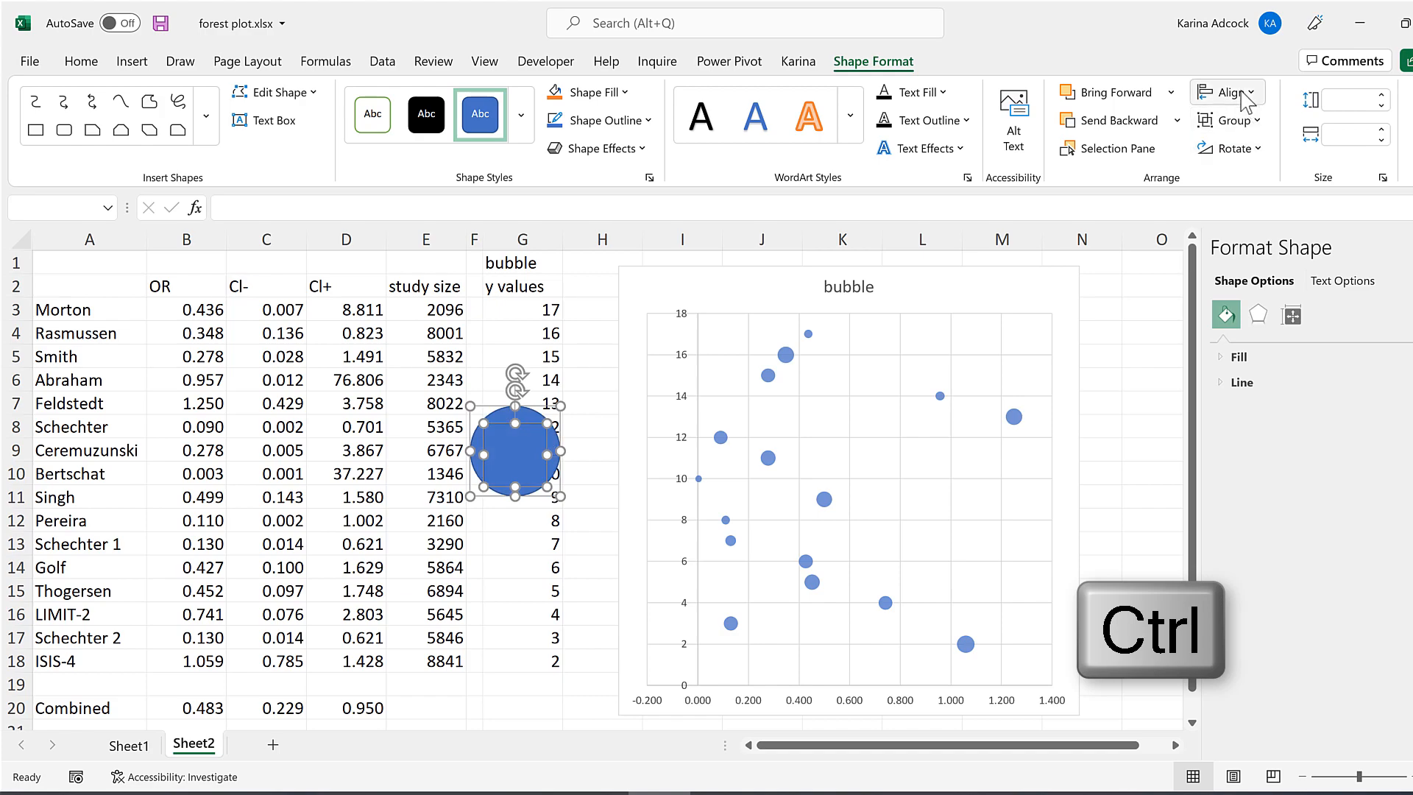
left_click(1237, 93)
left_click(1259, 235)
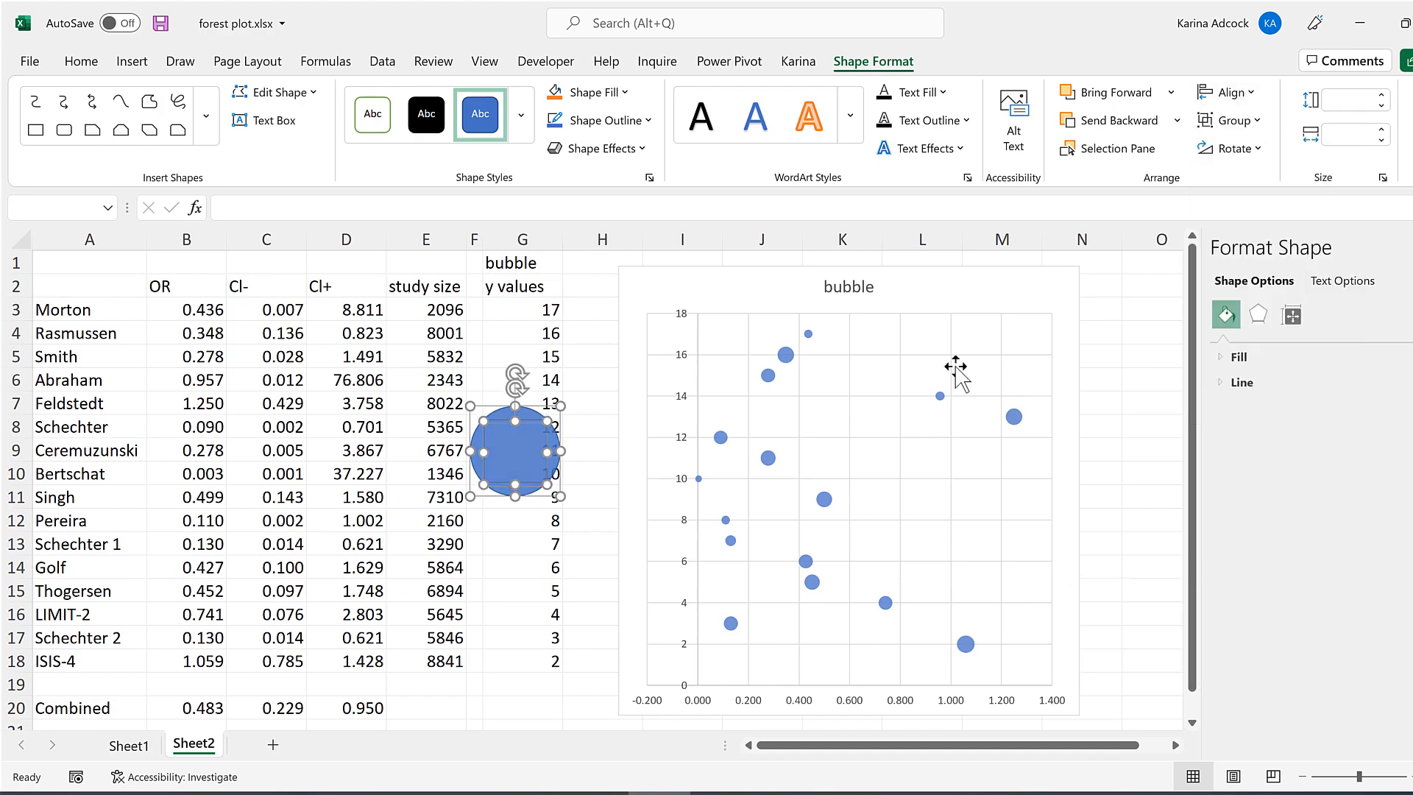
left_click(605, 411)
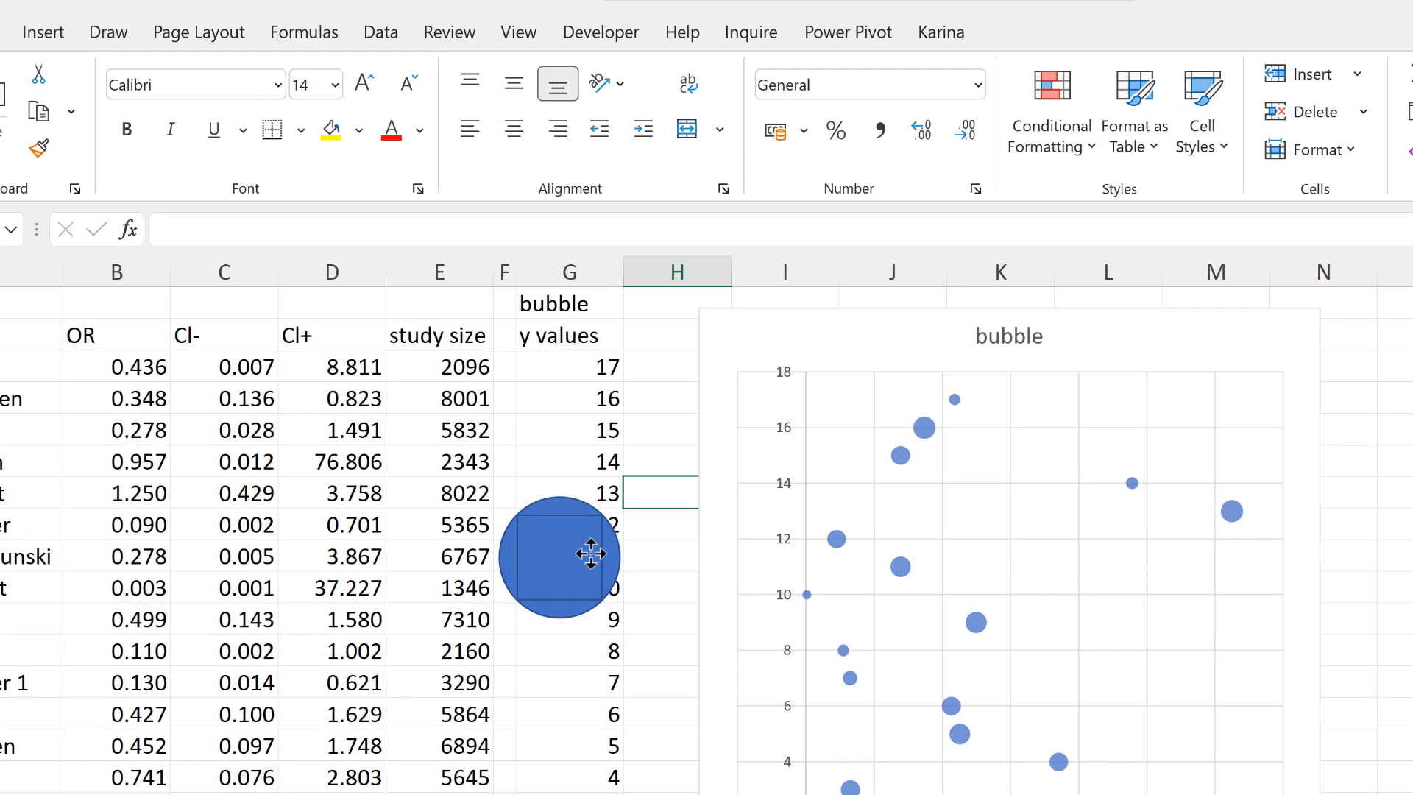
- Remove the outline of the square and fill it with black
left_click(554, 471)
left_click(718, 112)
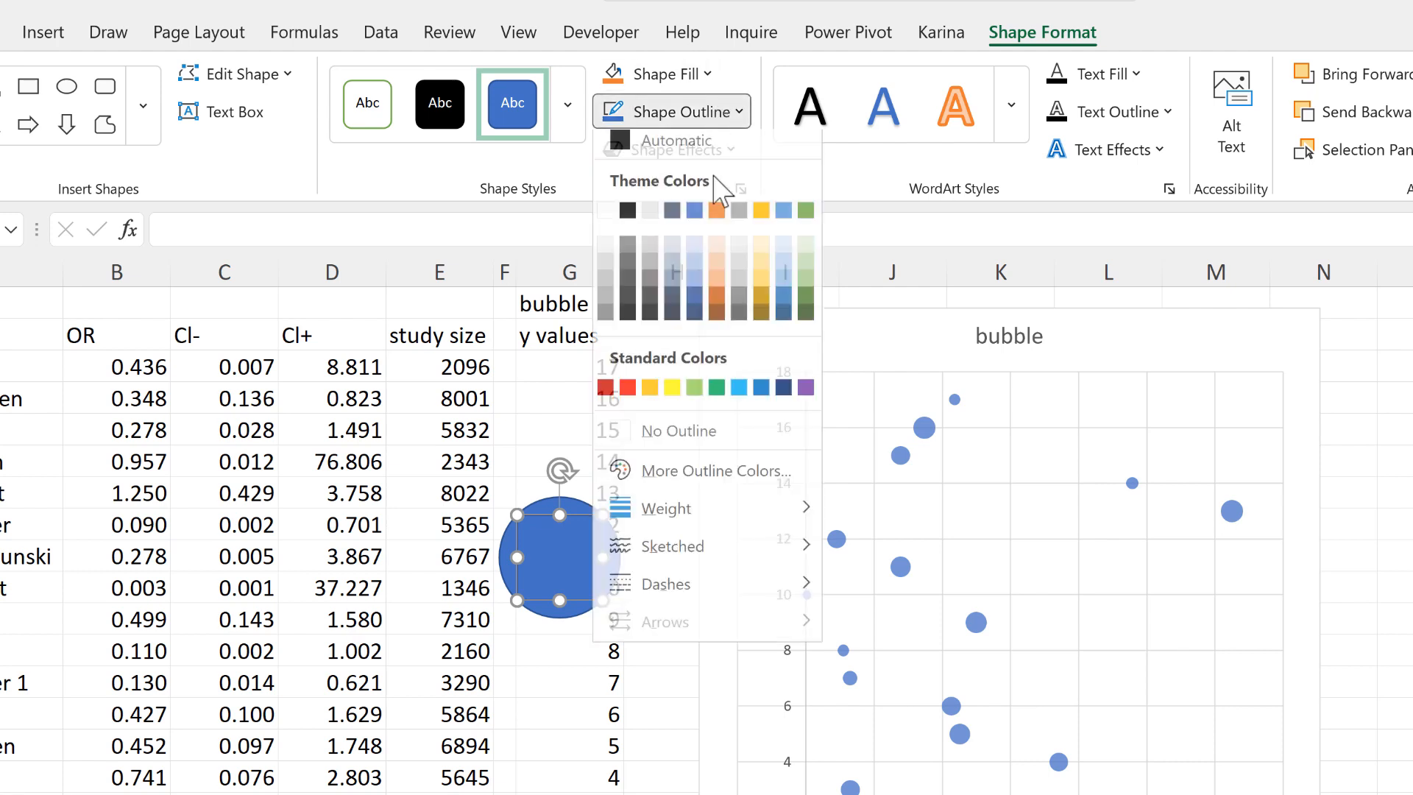
left_click(721, 440)
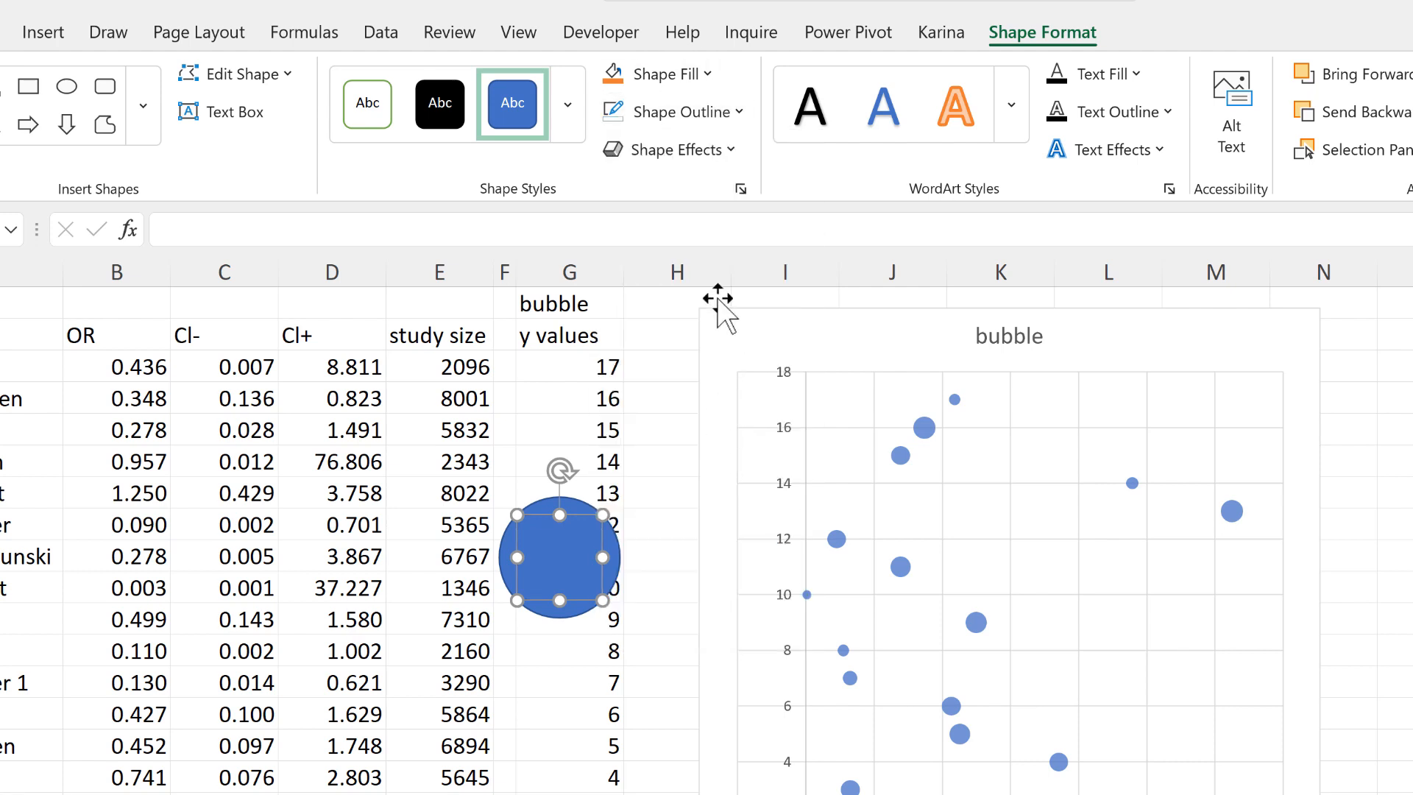
left_click(702, 72)
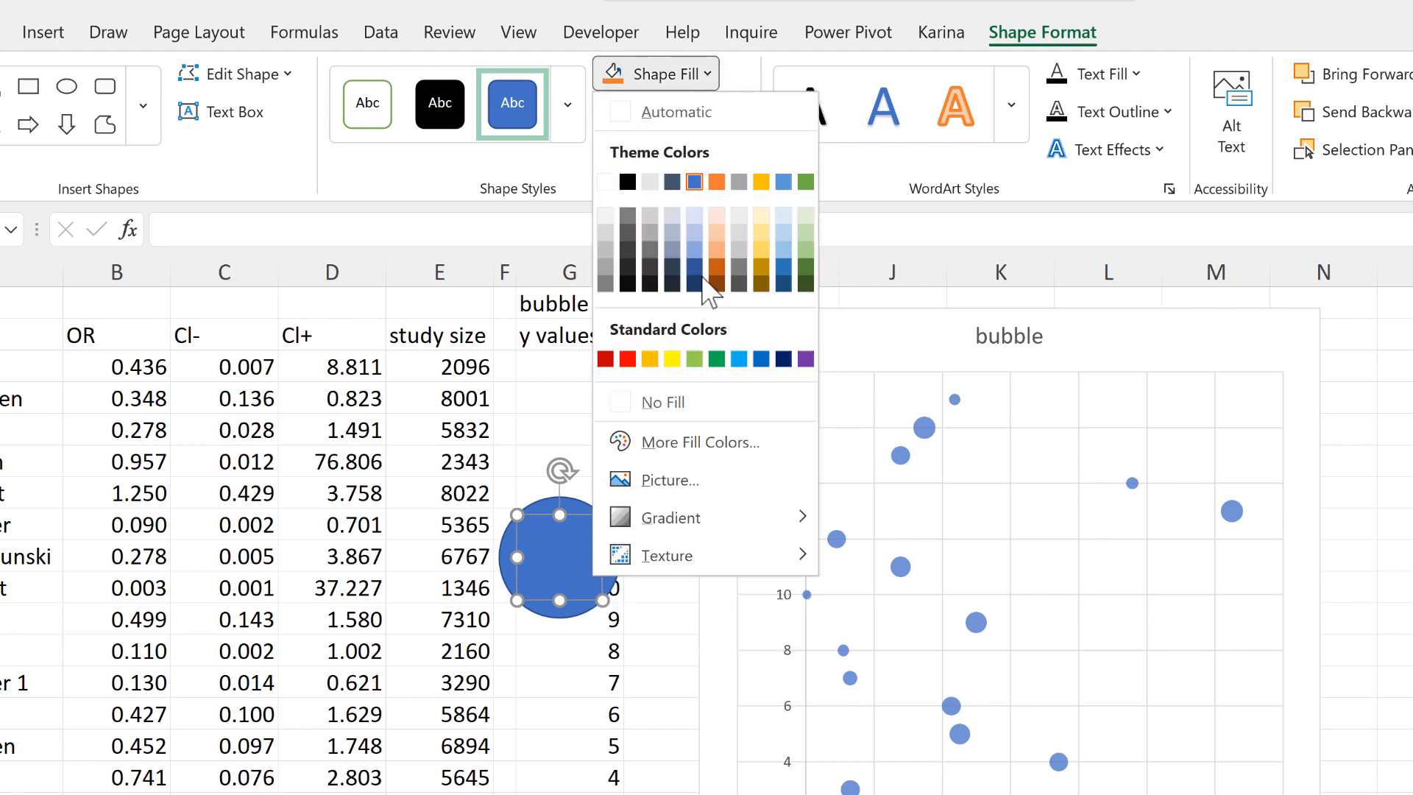
left_click(628, 183)
- Remove the fill of the circle and give it a purple outline
left_click(580, 501)
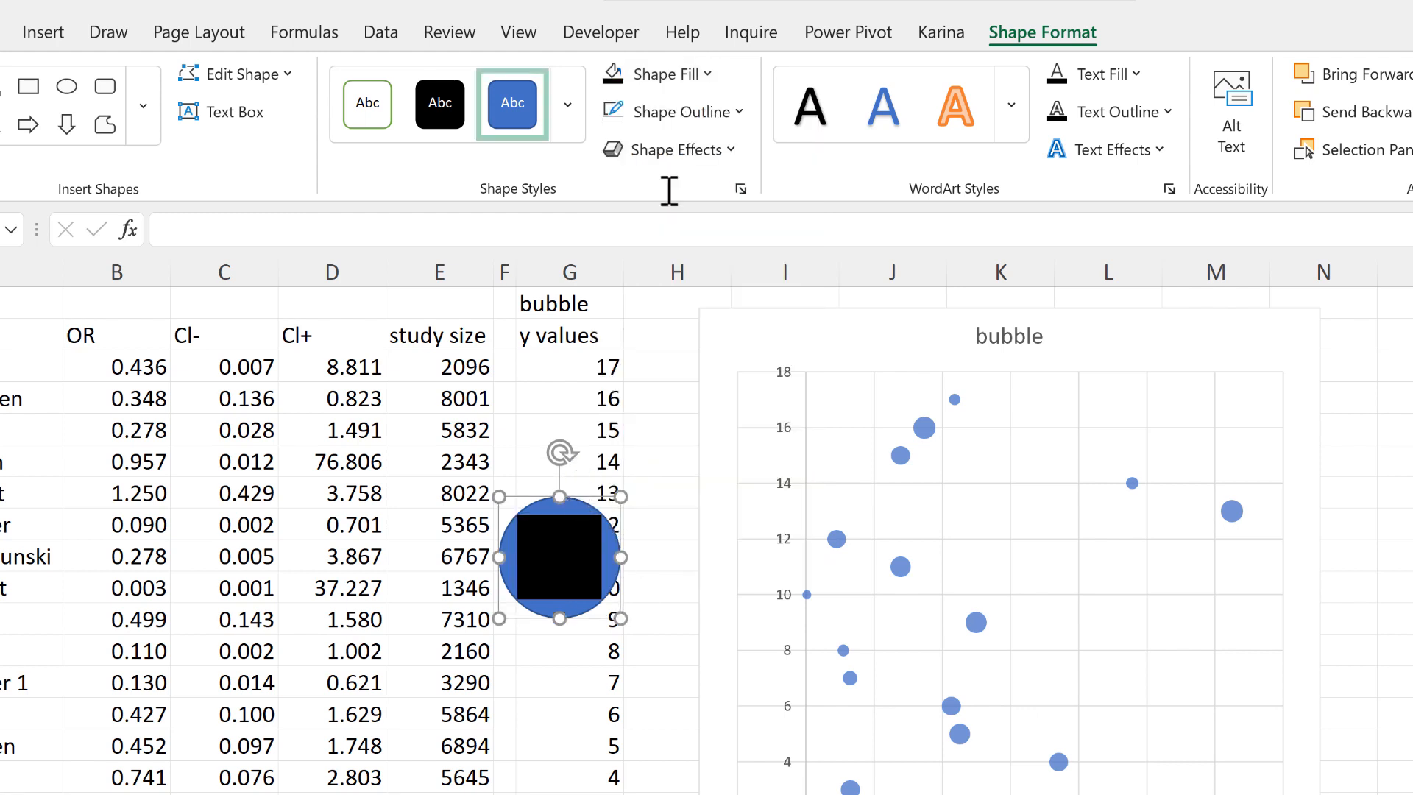
left_click(699, 75)
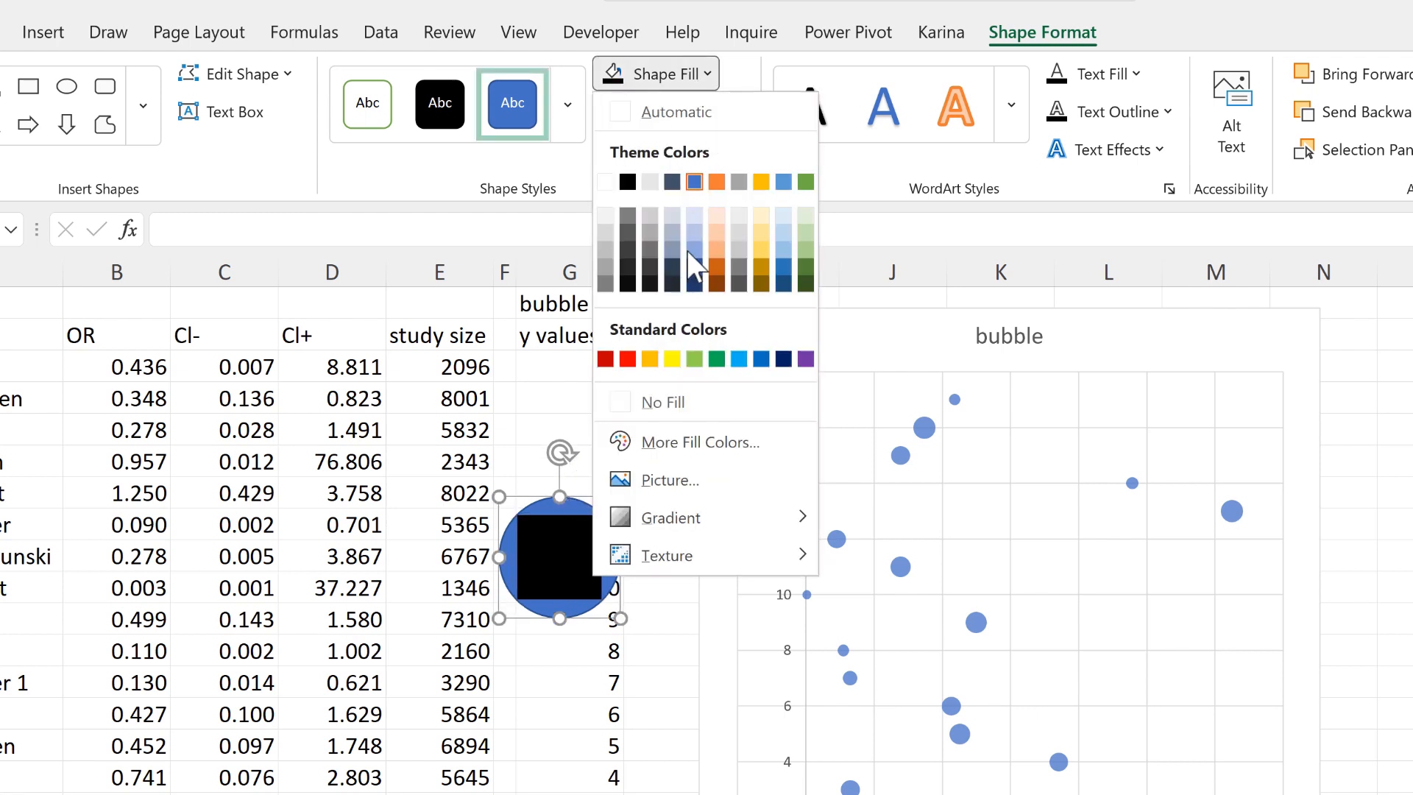
left_click(703, 403)
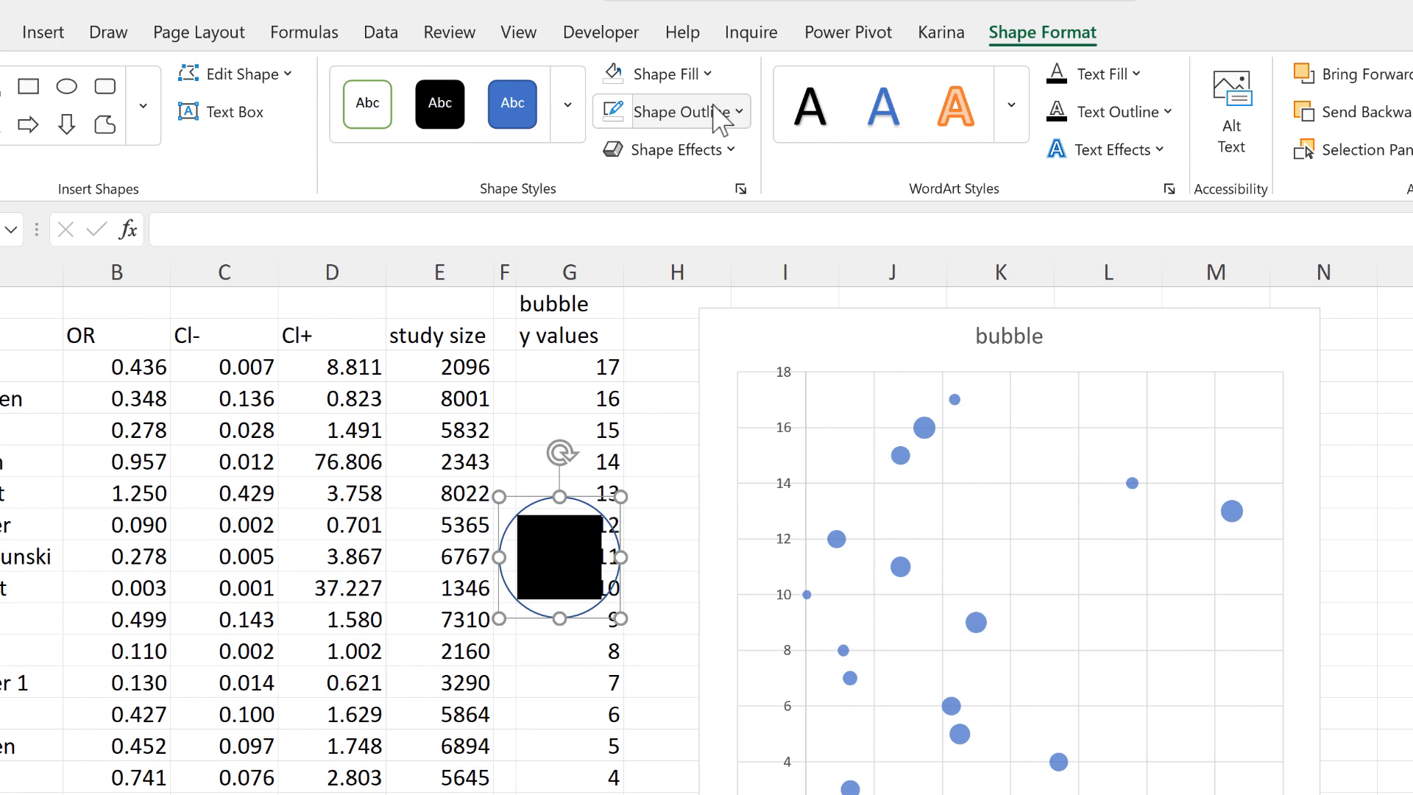
left_click(713, 108)
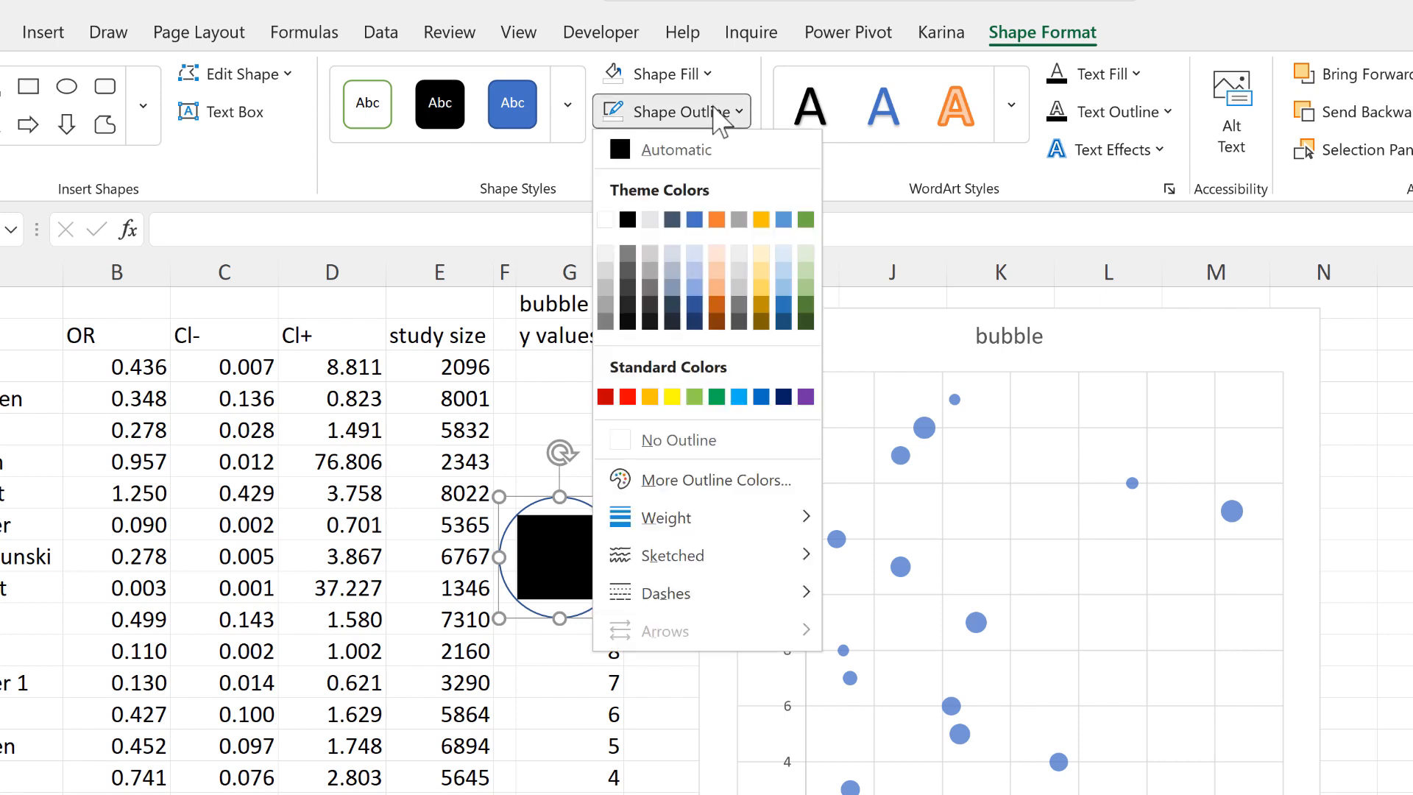
left_click(806, 398)
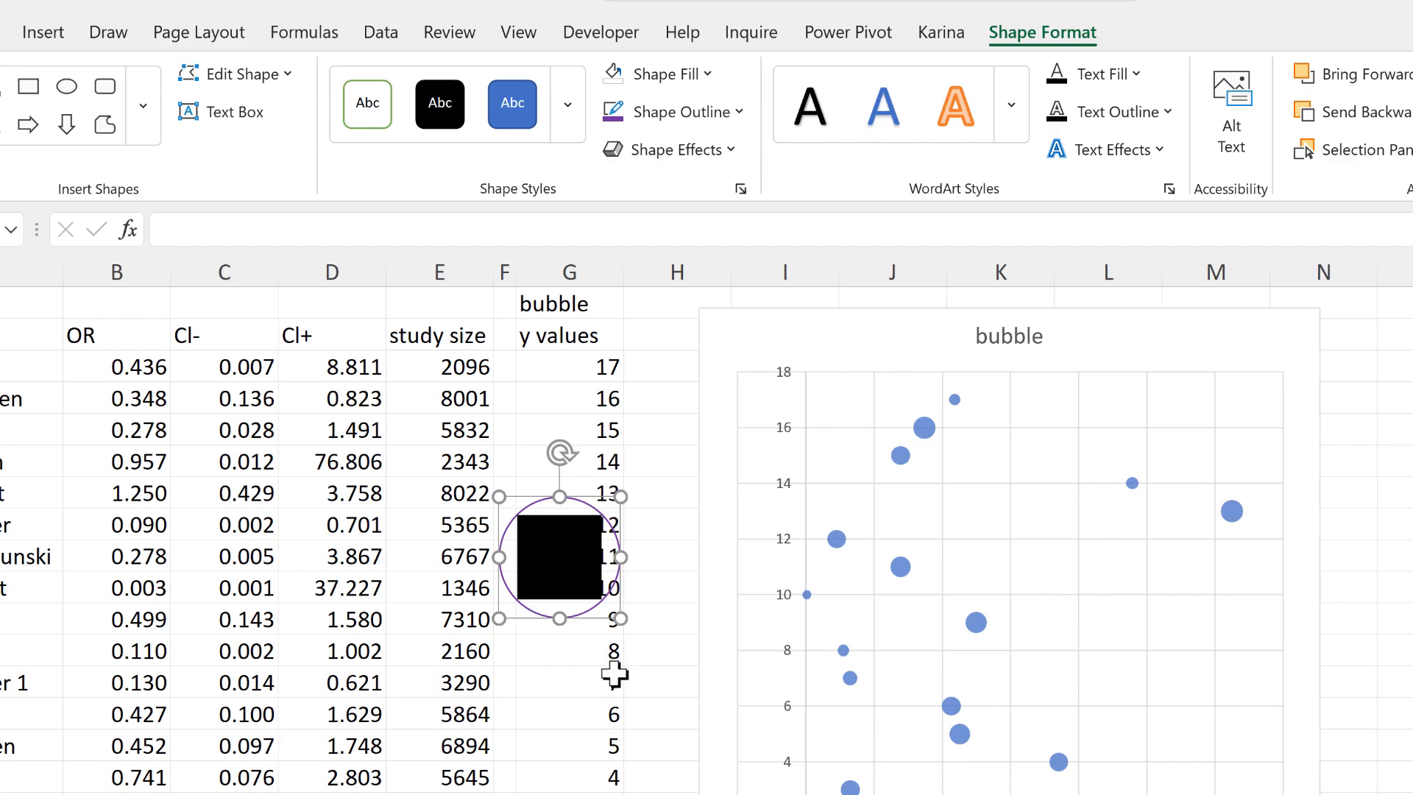
- Group the black square and the purple-outlined circle into one object
left_click(564, 544, "ctrl")
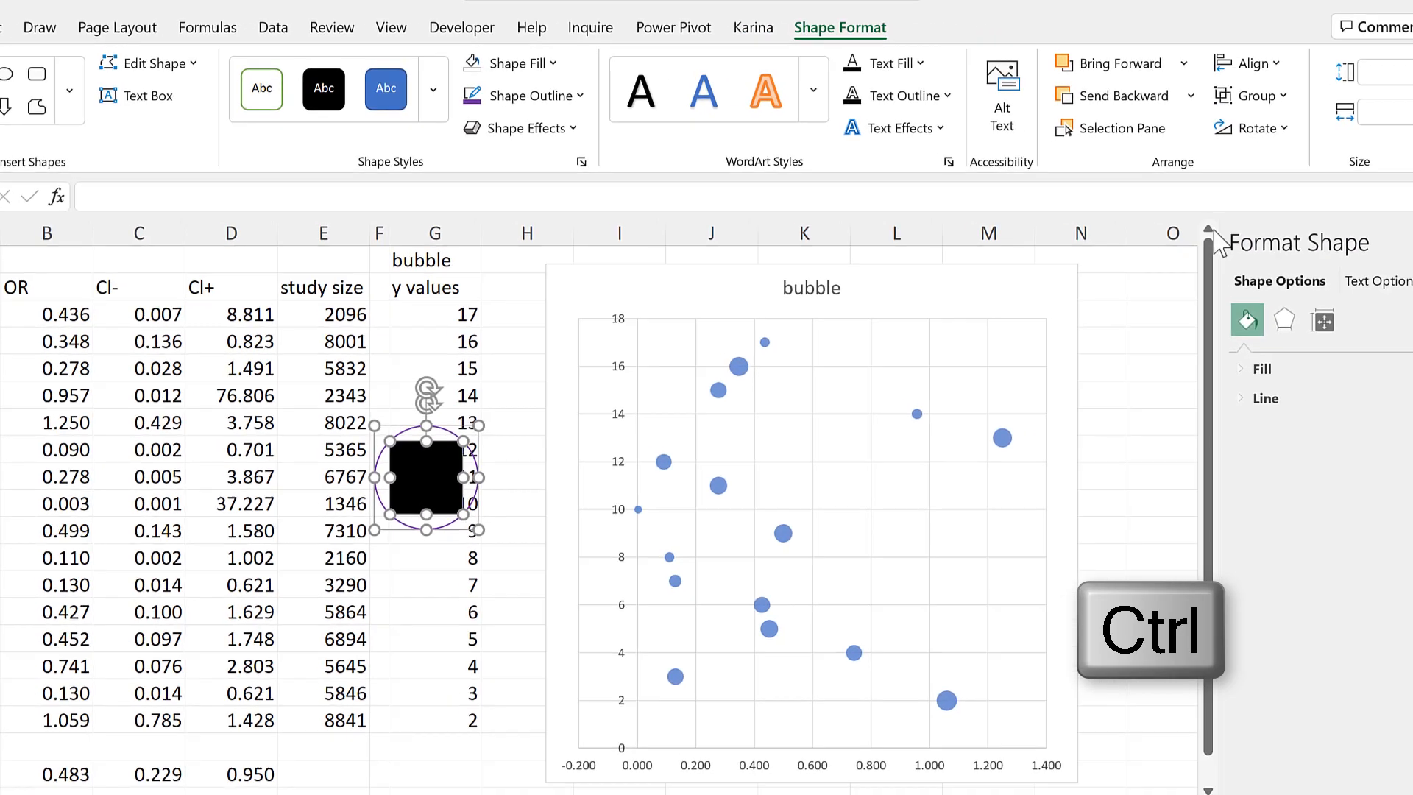
left_click(1241, 96)
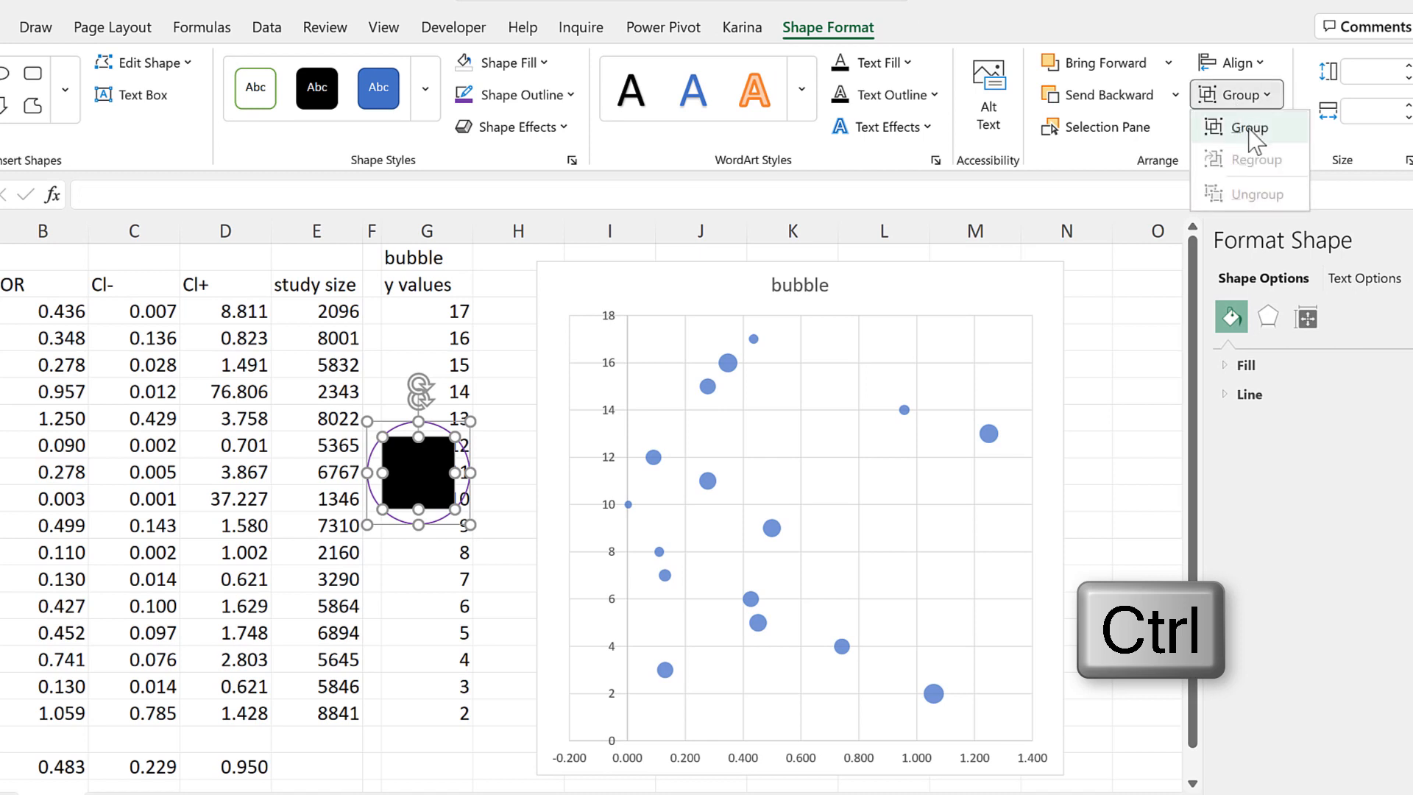
left_click(1250, 129)
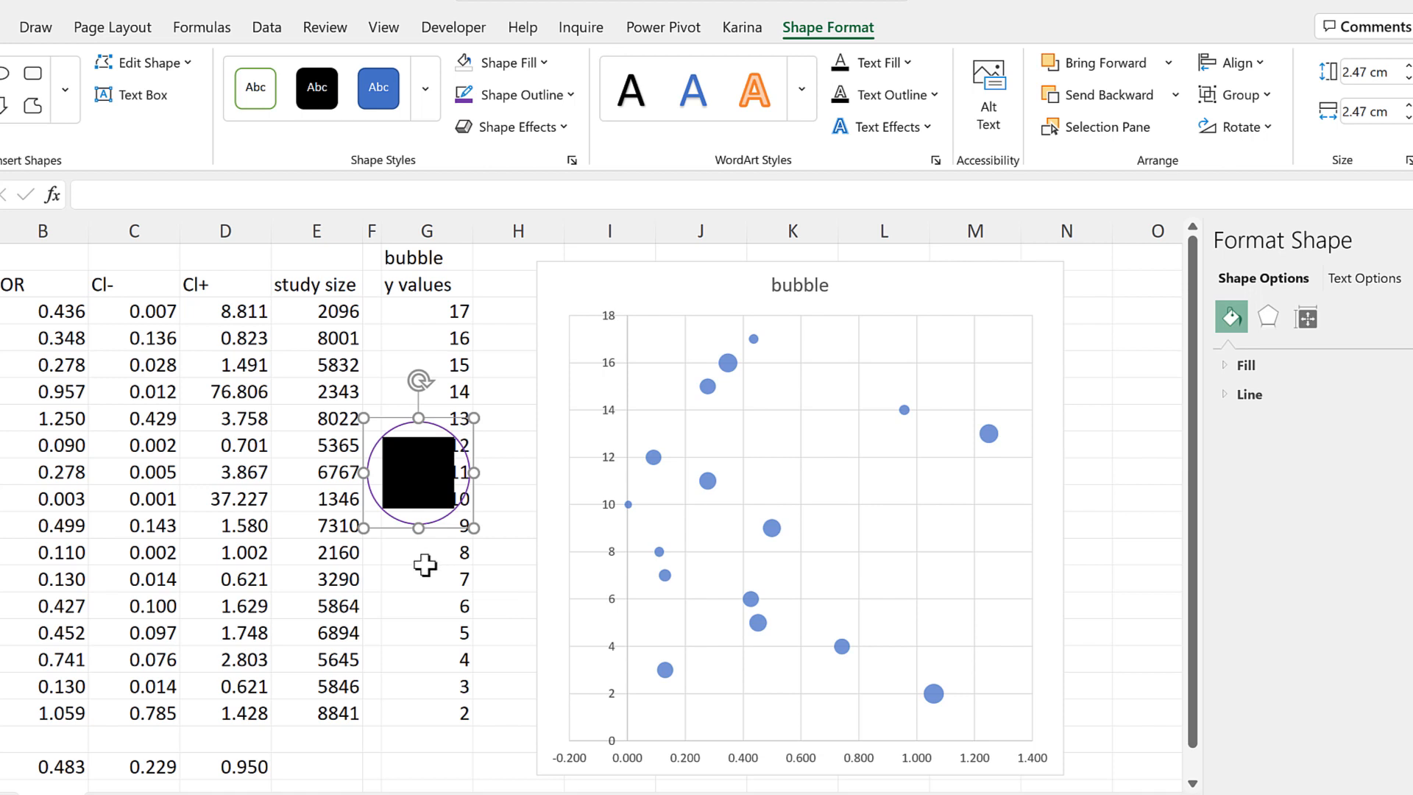
- Copy the grouped shape and paste it onto the chart's bubble series as its marker
key("ctrl+c")
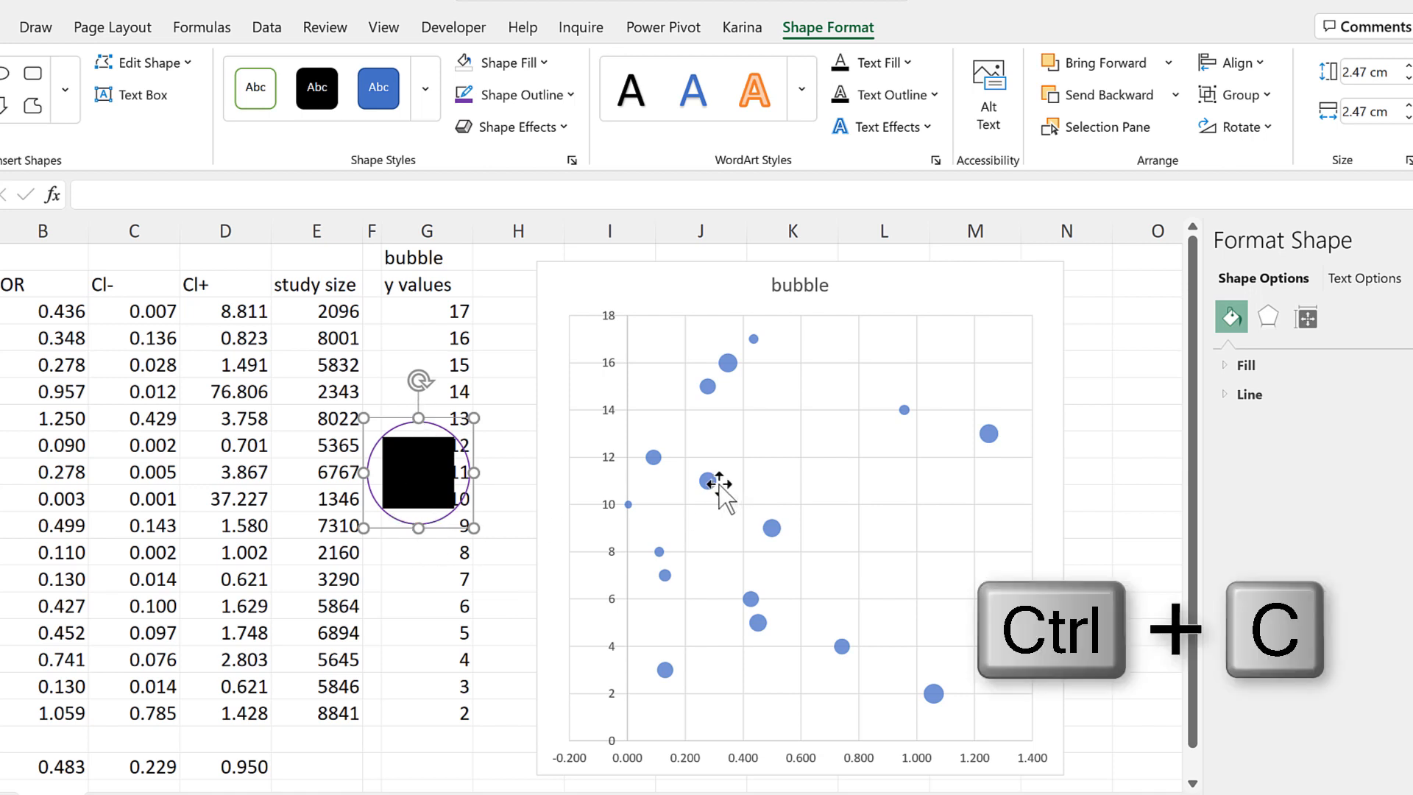
left_click(753, 337)
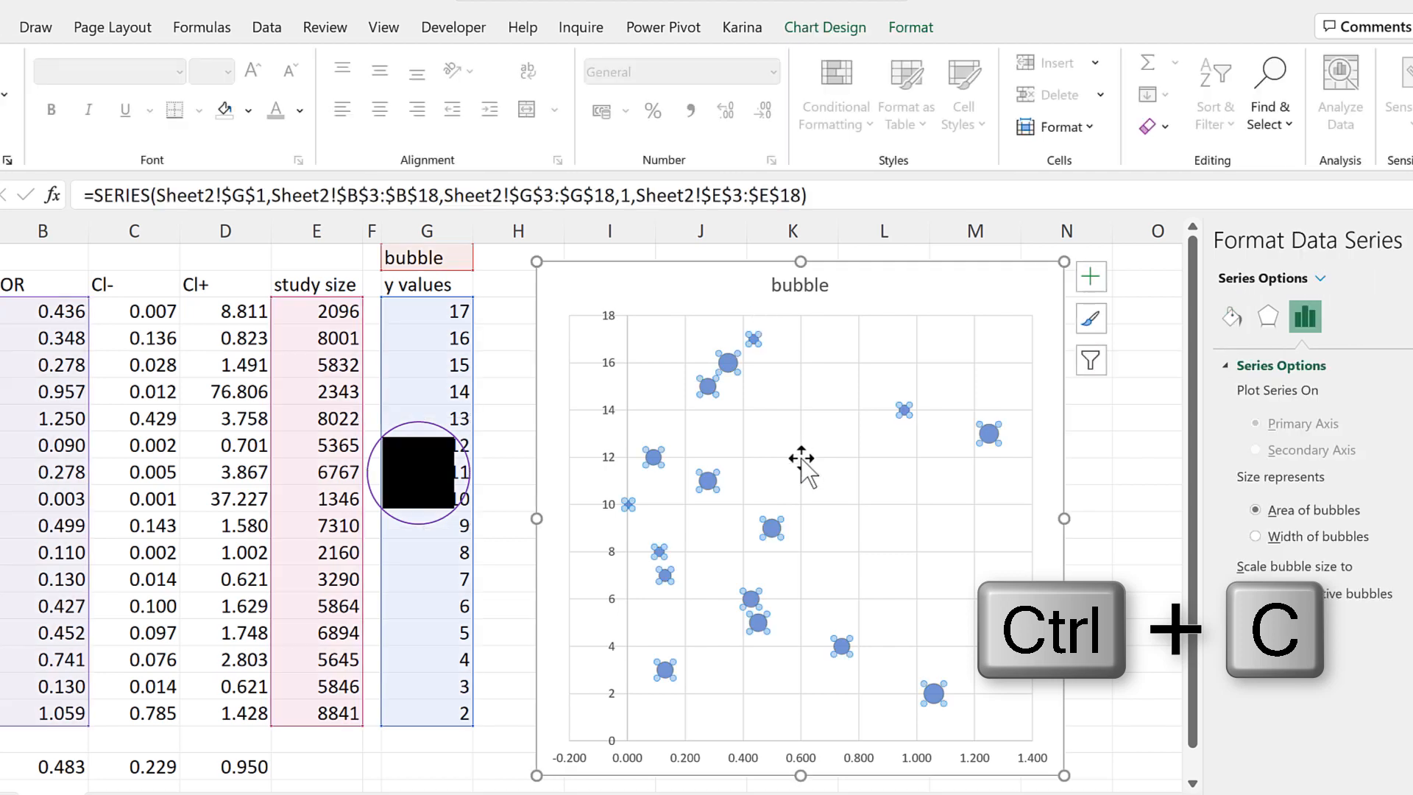
key("ctrl+v")
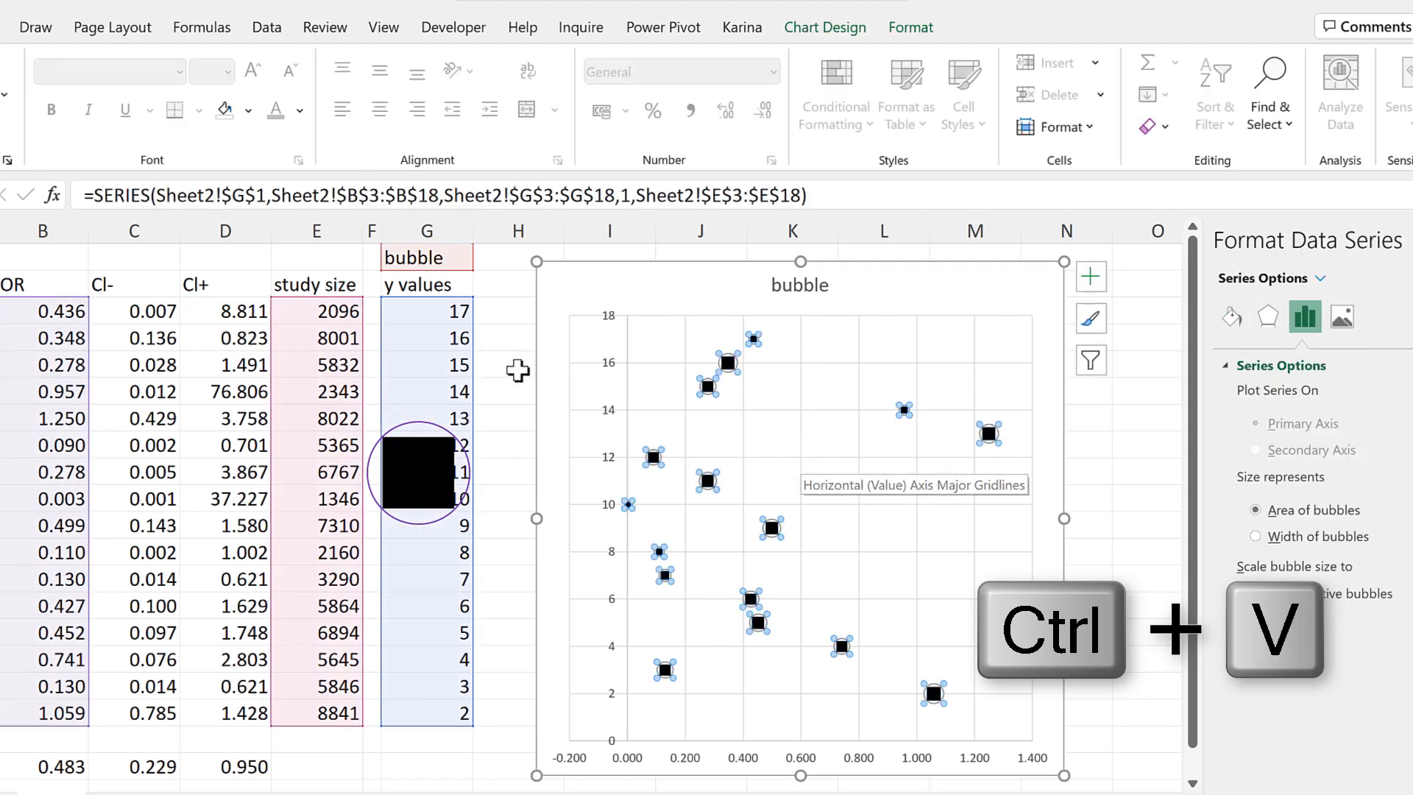
left_click(517, 371)
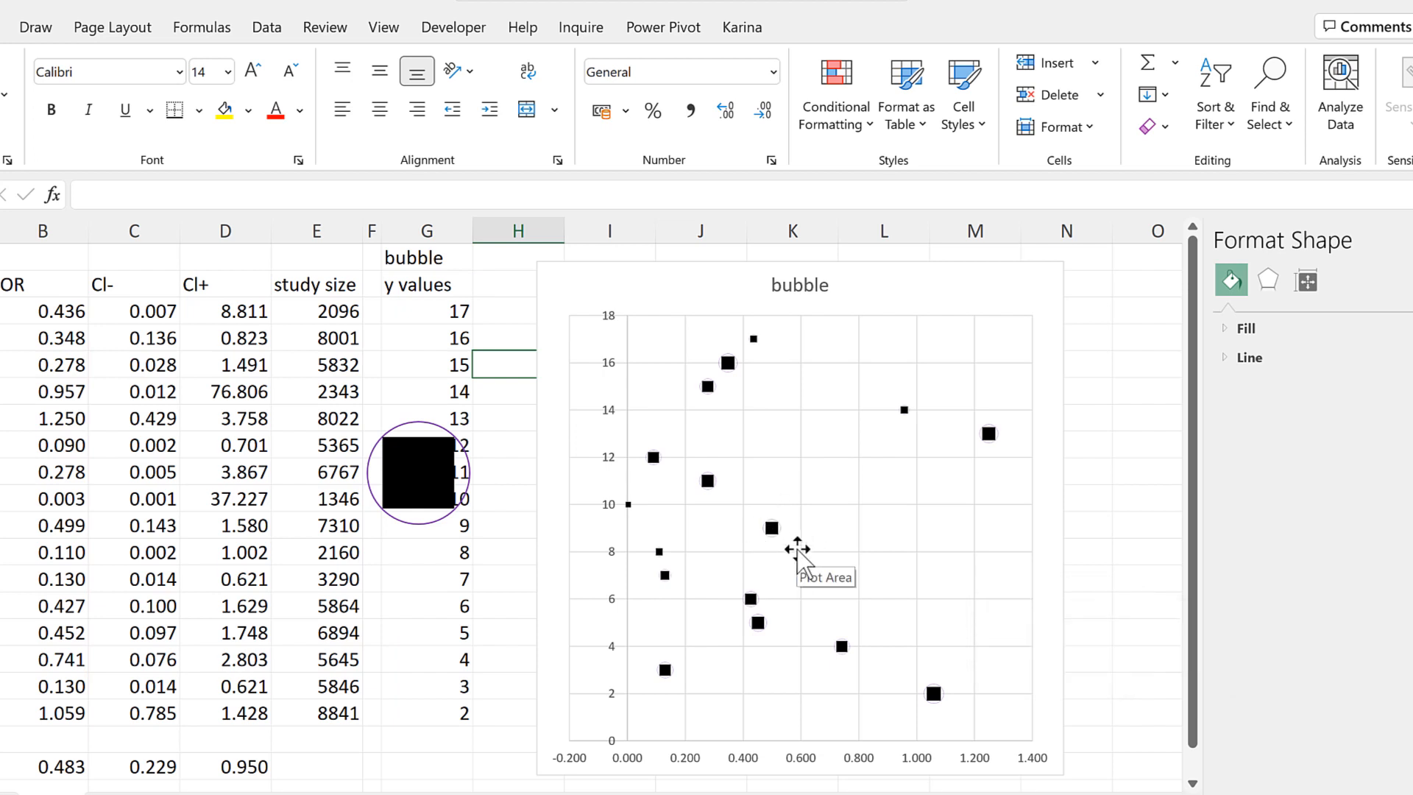
- Remove the outline from the grouped shape so the circle is invisible around the black square
left_click(425, 442)
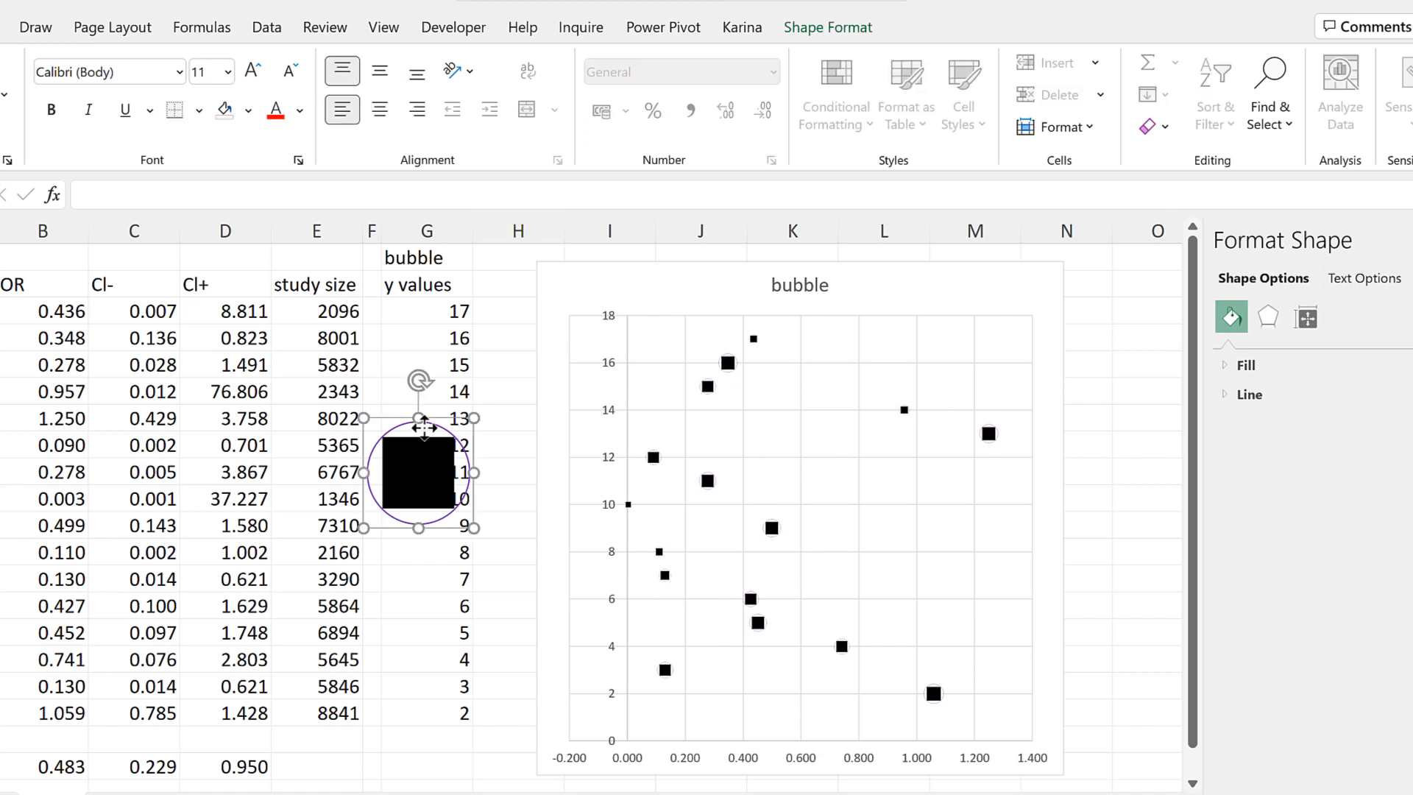
left_click(822, 37)
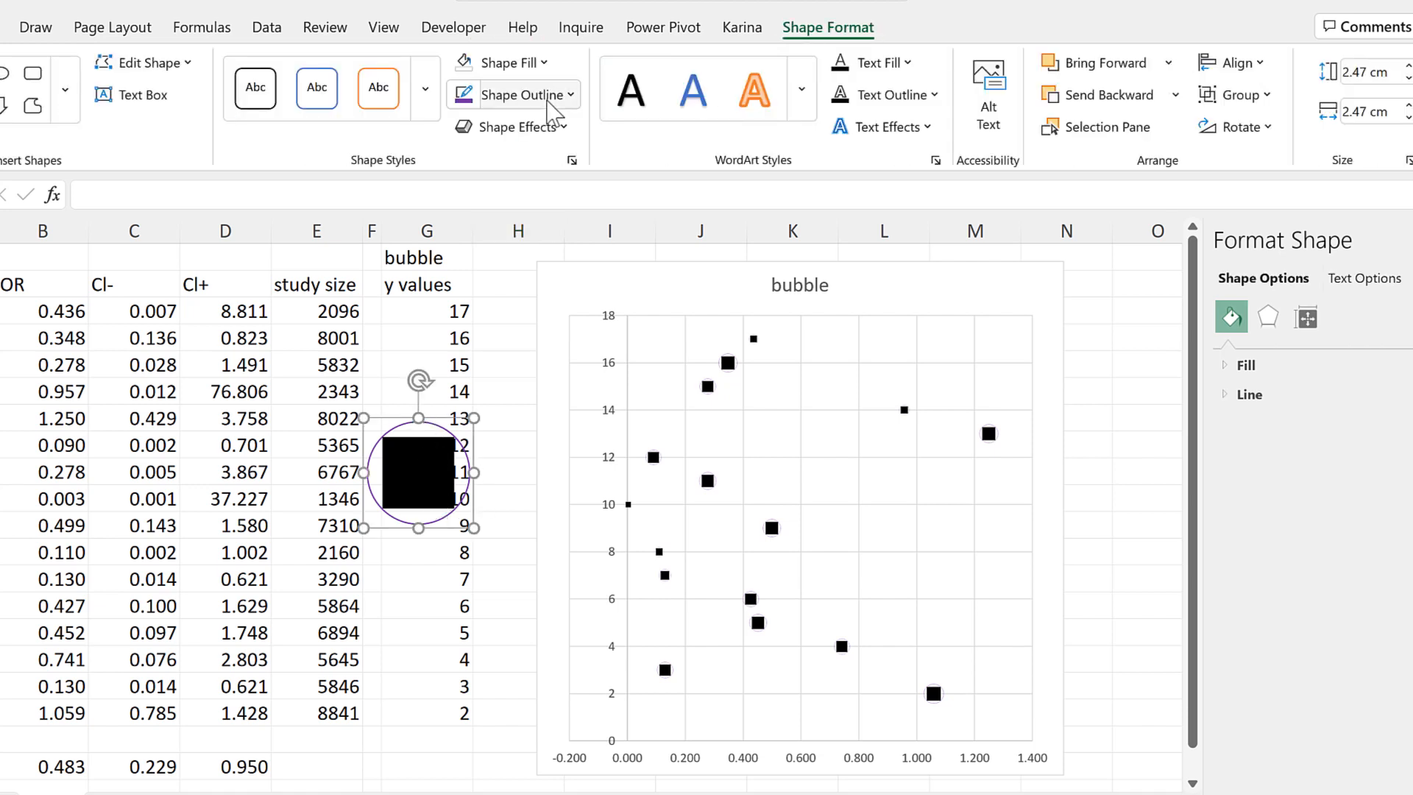
left_click(548, 103)
left_click(515, 373)
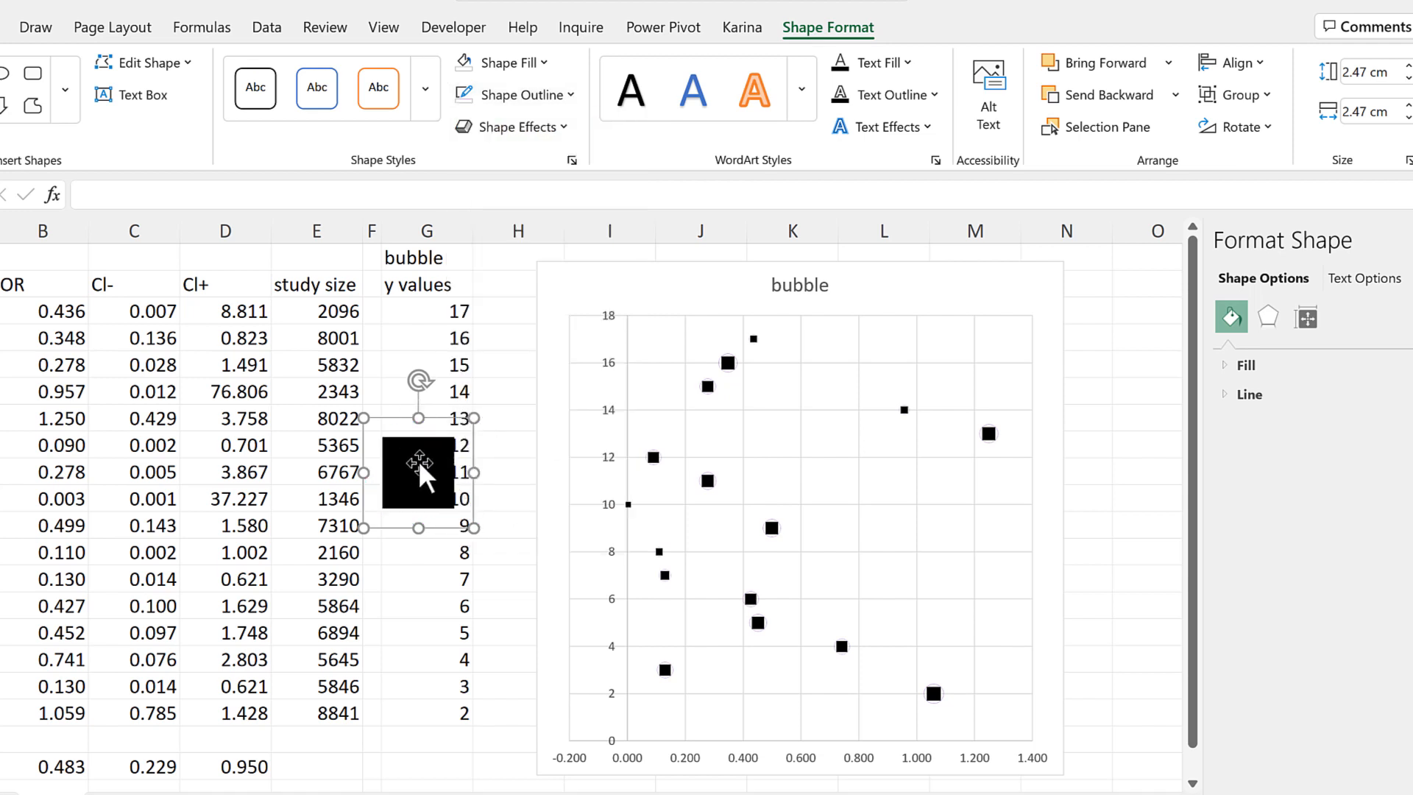
- Copy the outline-free grouped shape and paste it onto the bubble series as its marker
key("ctrl+c")
left_click(710, 390)
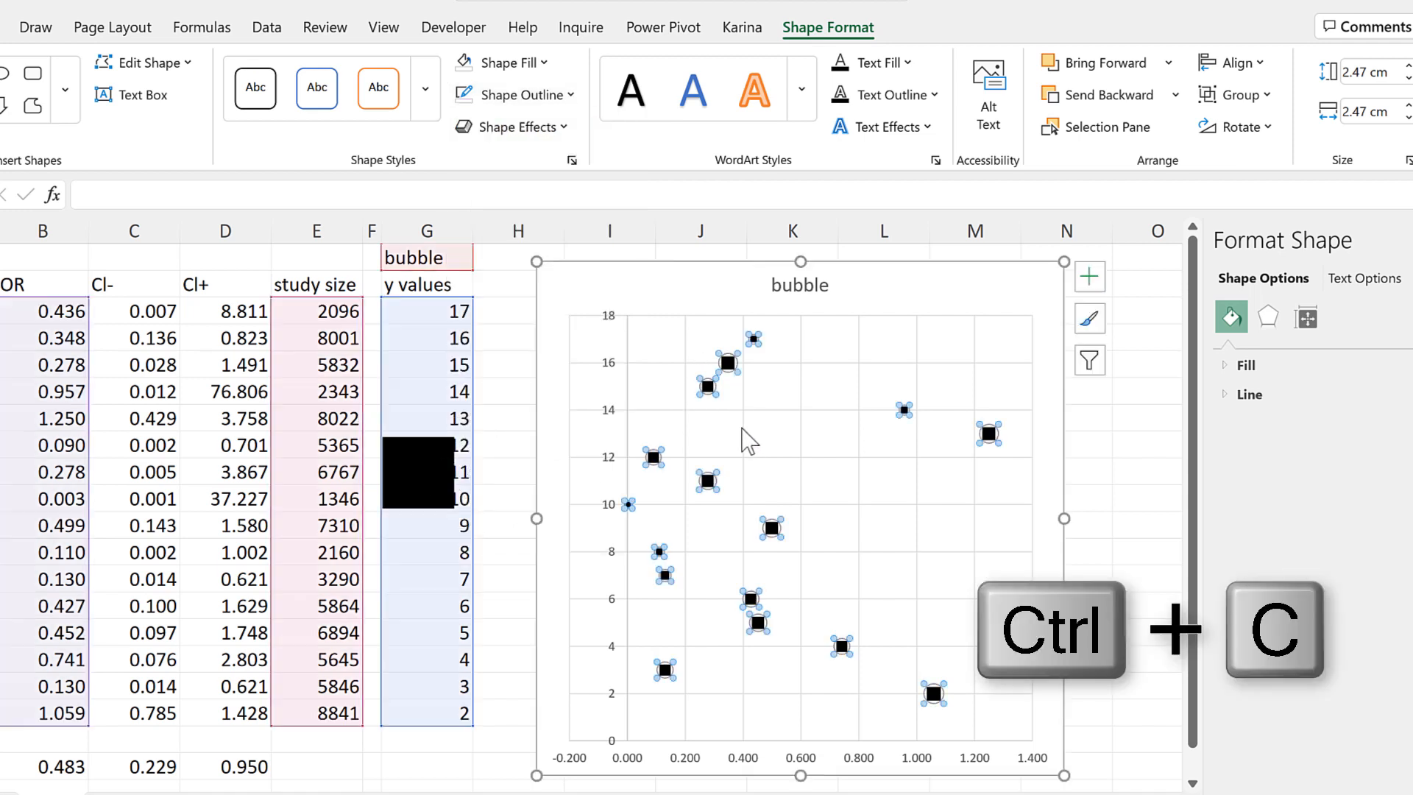
key("ctrl+v")
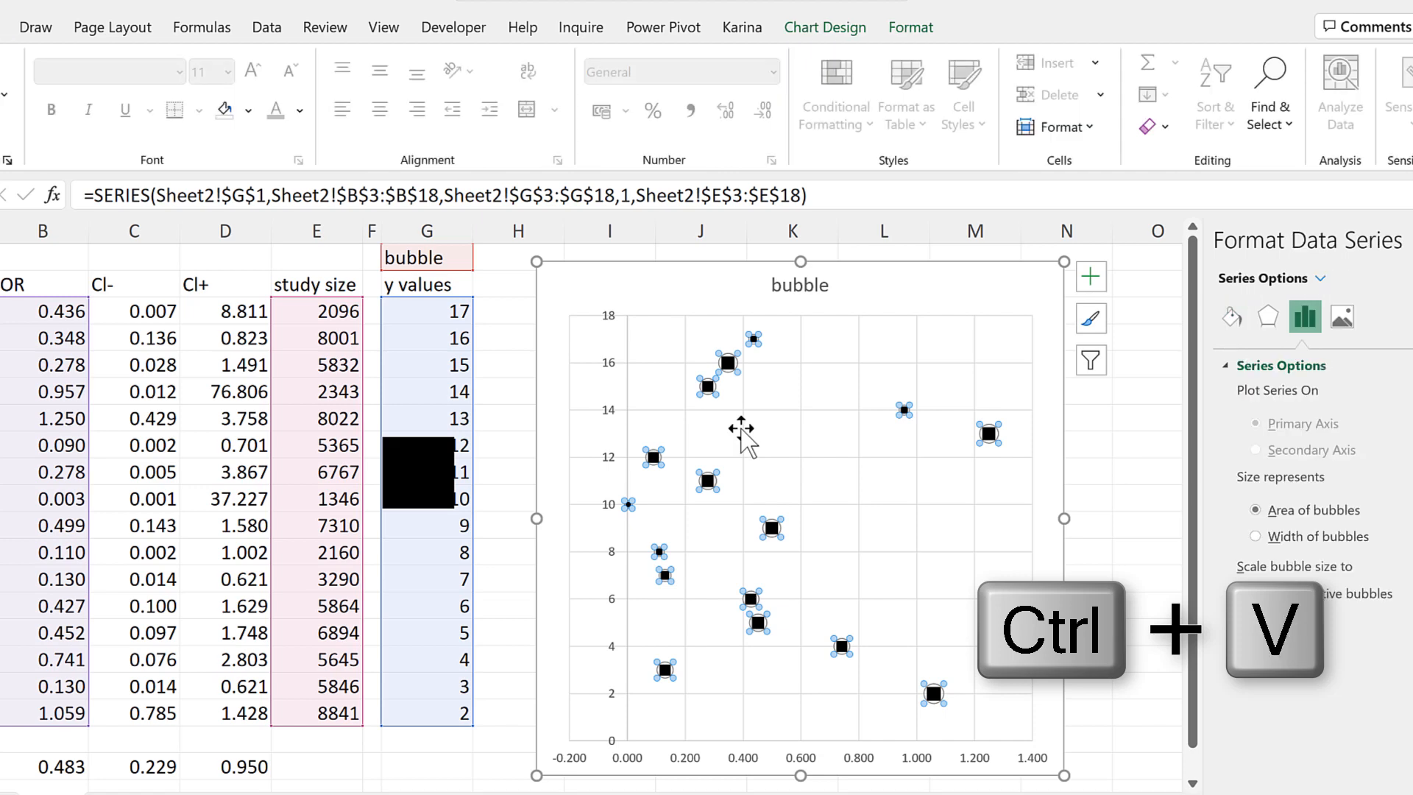
left_click(492, 359)
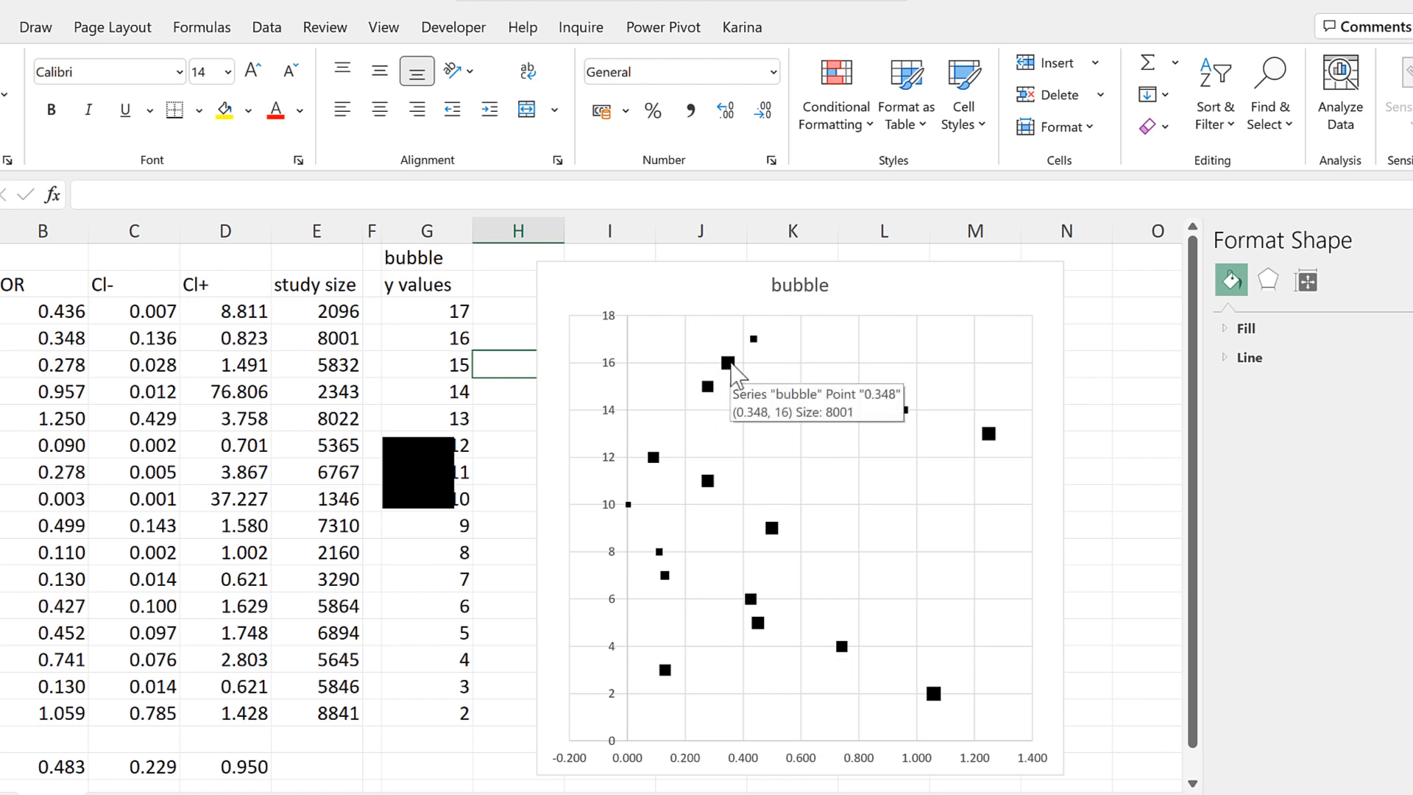
- Add error bars to the bubble series and delete the vertical ones, keeping only the horizontal bars
left_click(728, 364)
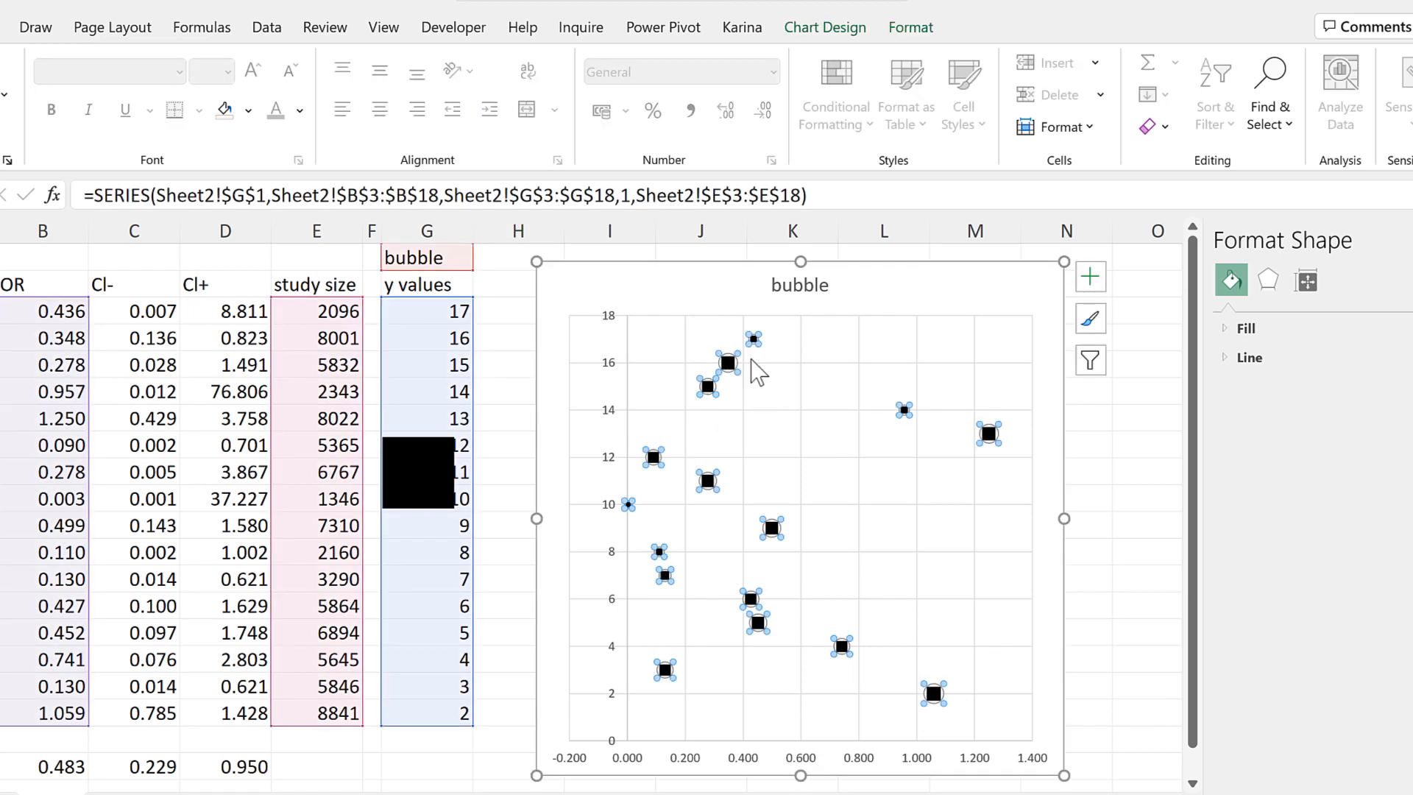
left_click(1093, 286)
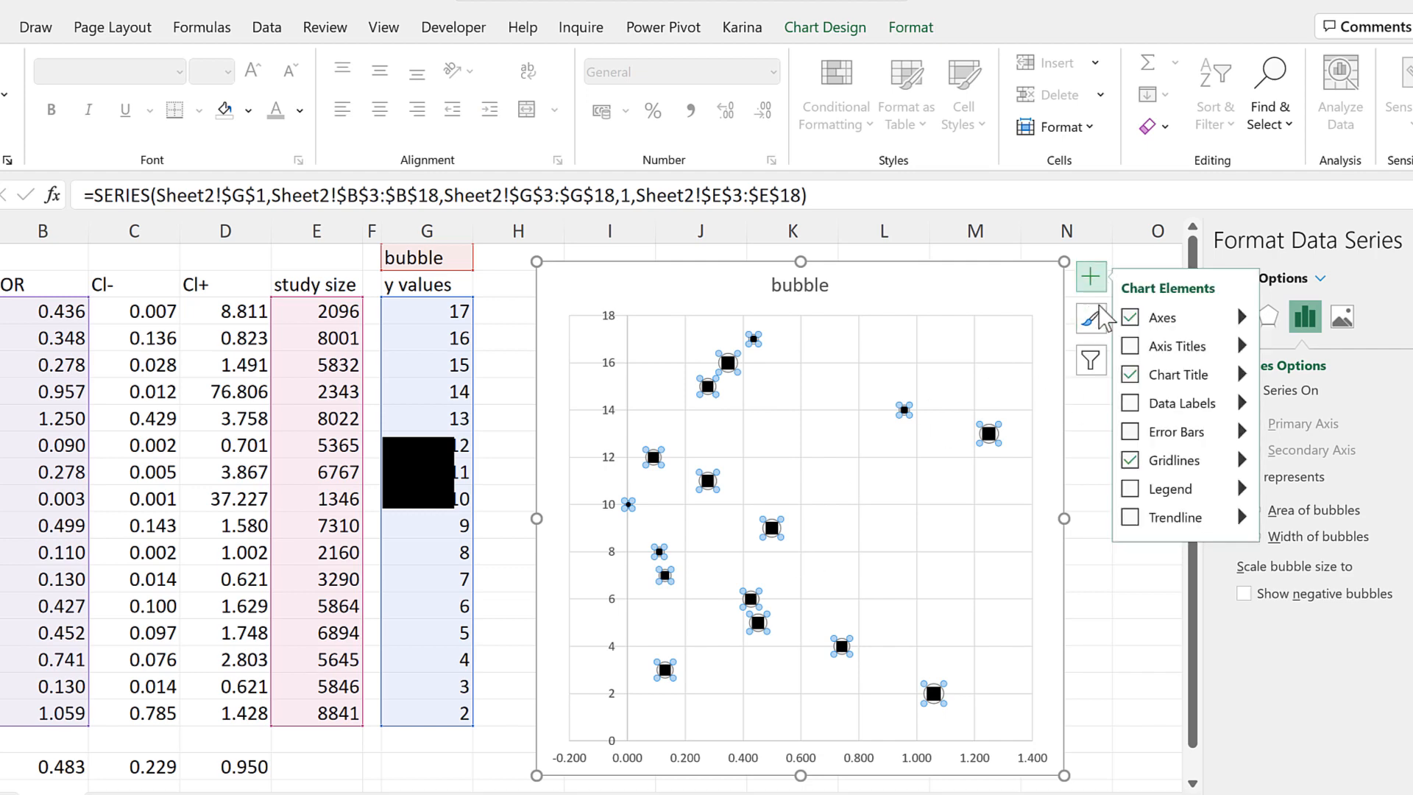
left_click(1132, 432)
left_click(1088, 577)
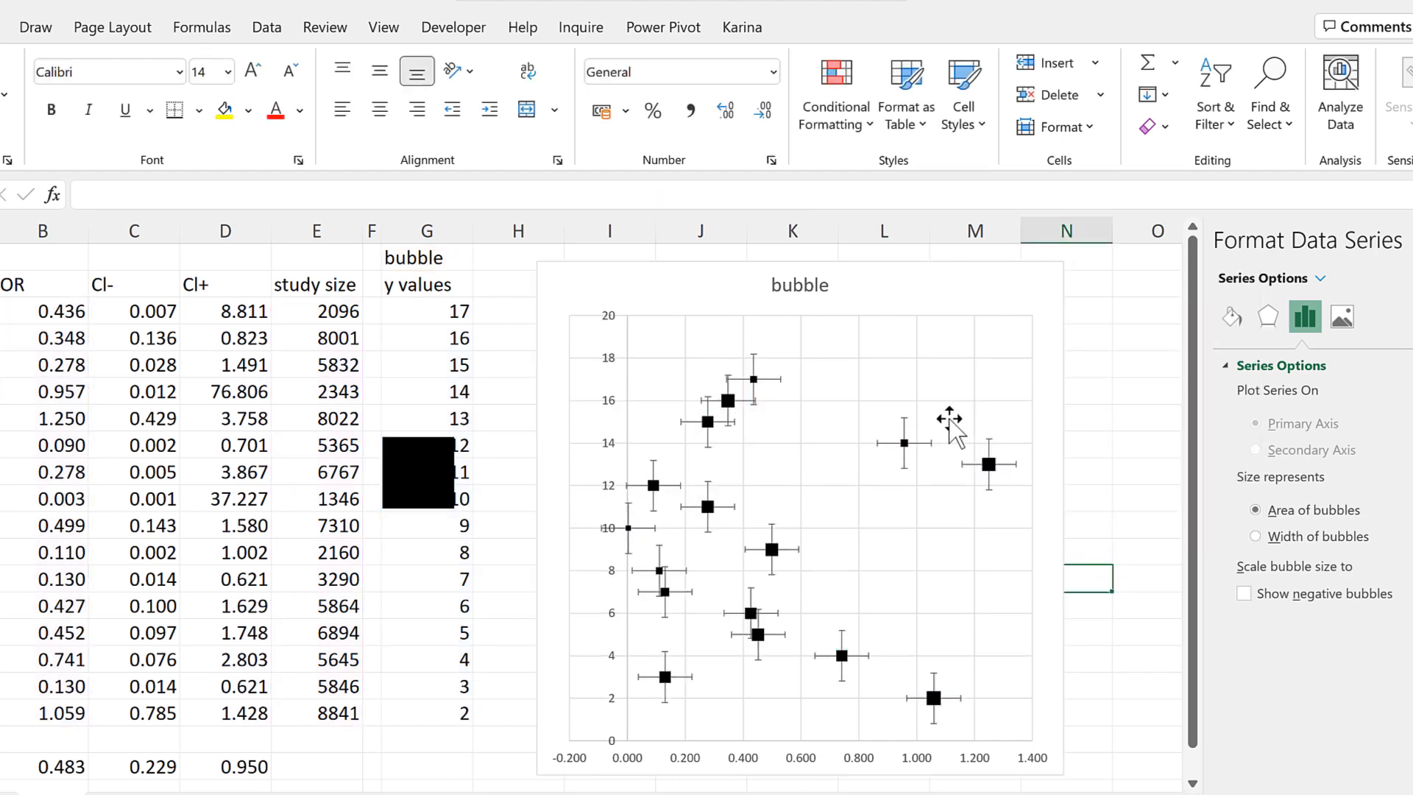
left_click(905, 427)
key("Delete")
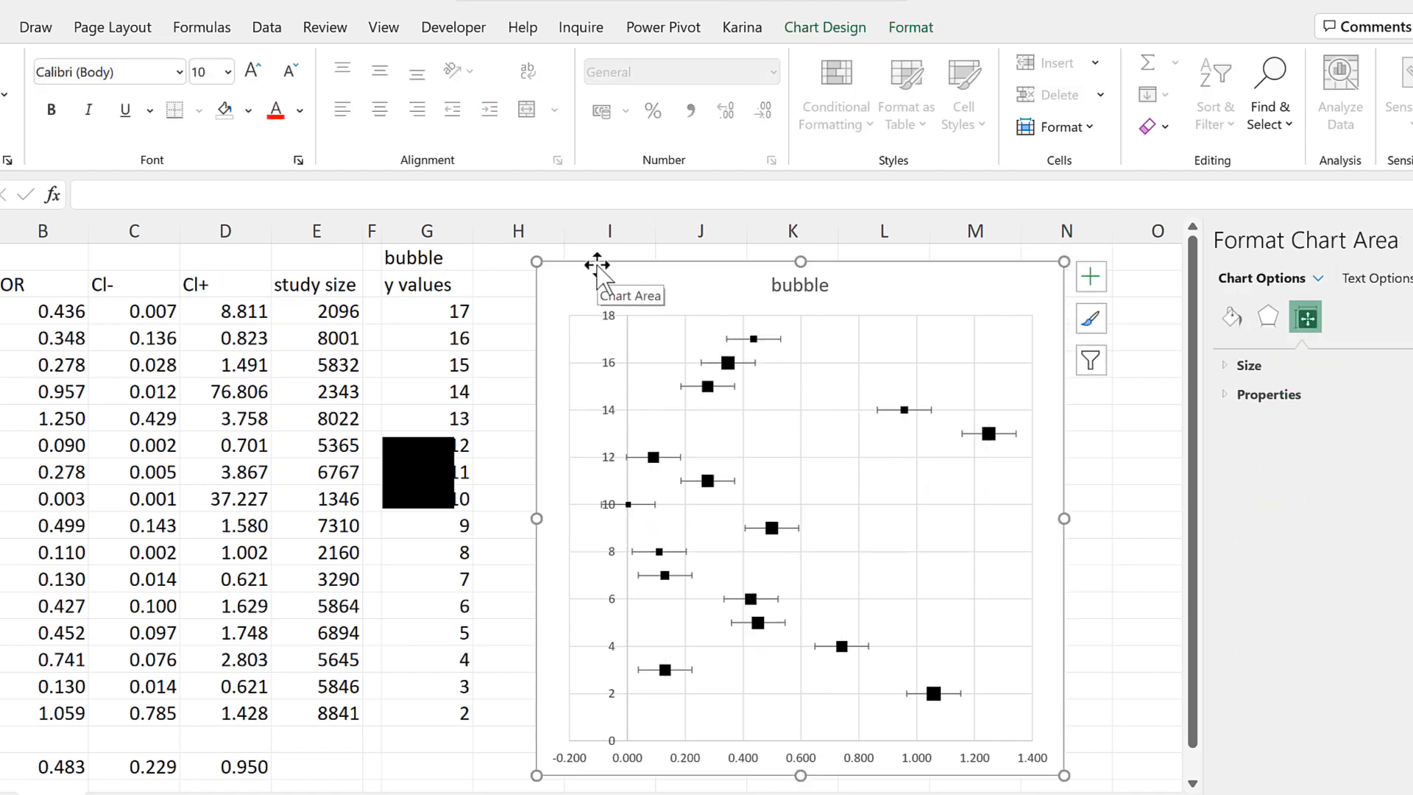
- Move the bubble chart over to start in column K, then select cell H1 beside the bubble heading
left_click_drag(585, 263, 820, 259)
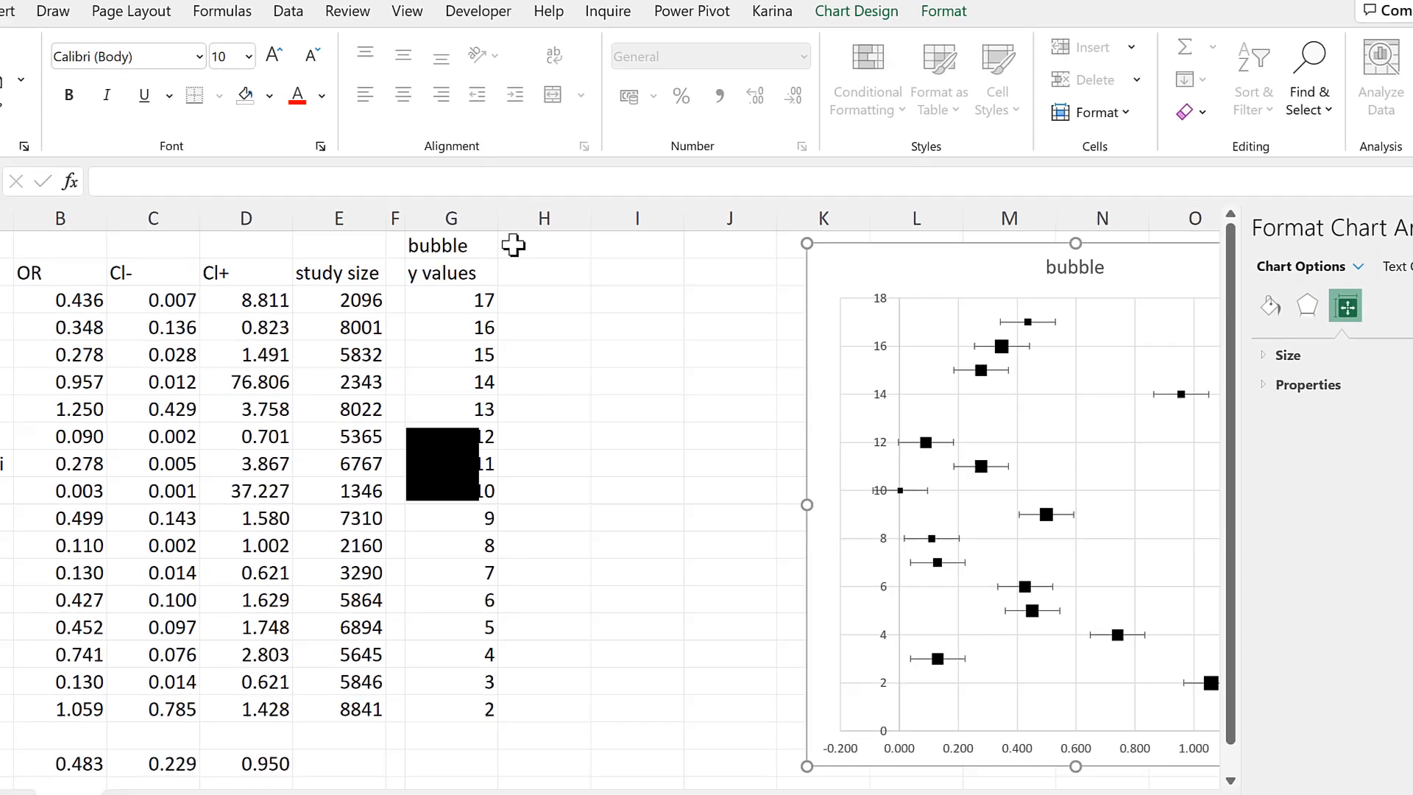
left_click(513, 245)
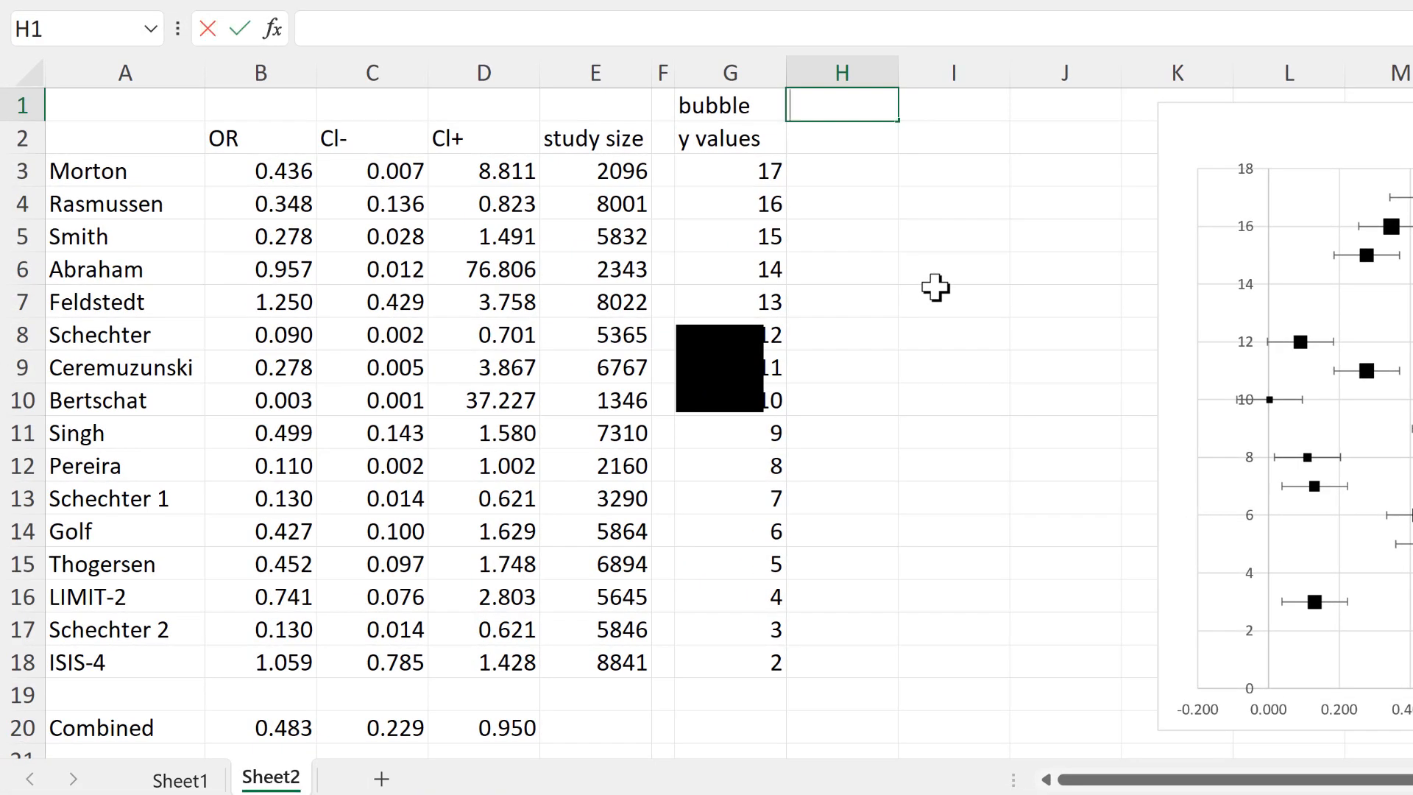
- Enter the heading "error bars" in H1, with "negative" in H2 and "positive" in I2 beneath it
type("error bars")
key("Return")
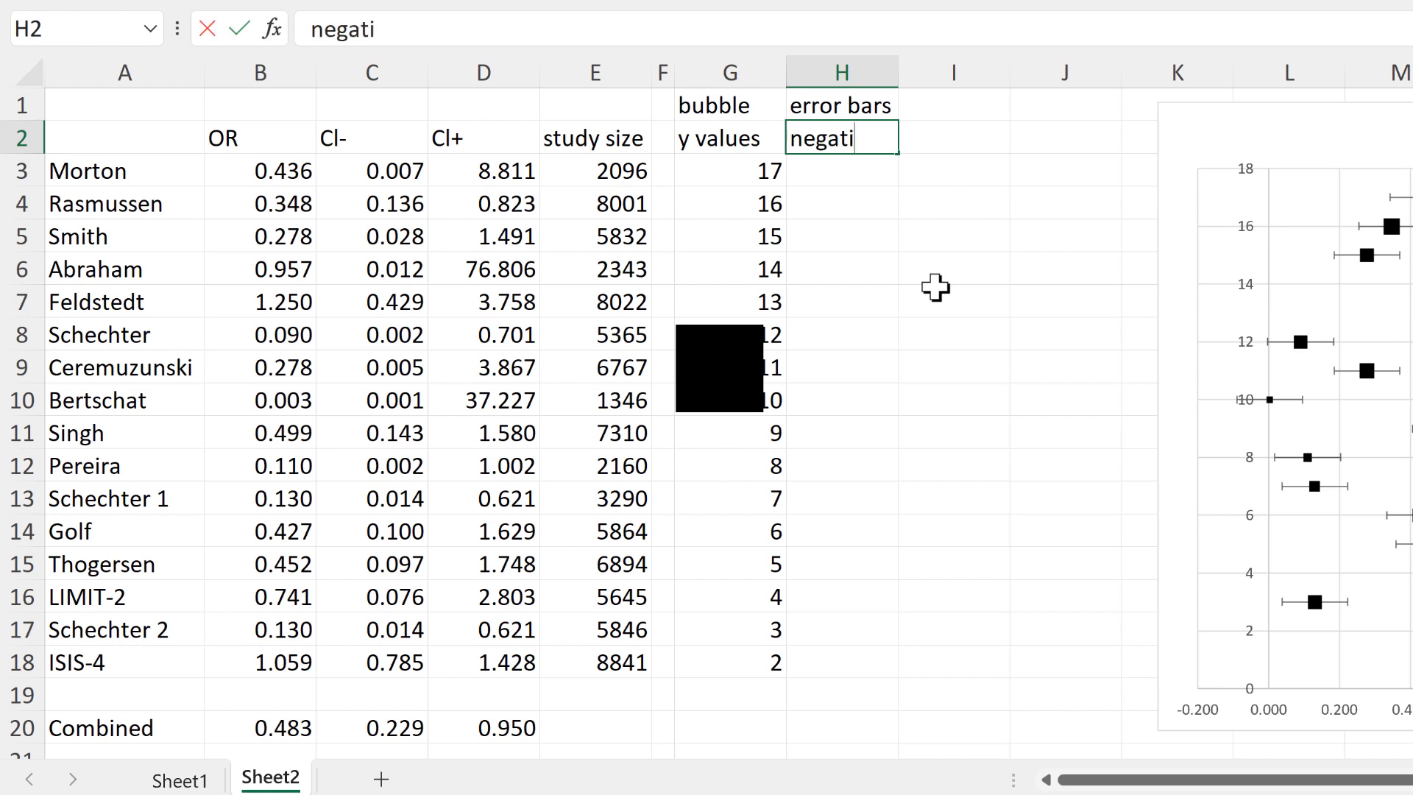
type("negative")
key("Tab")
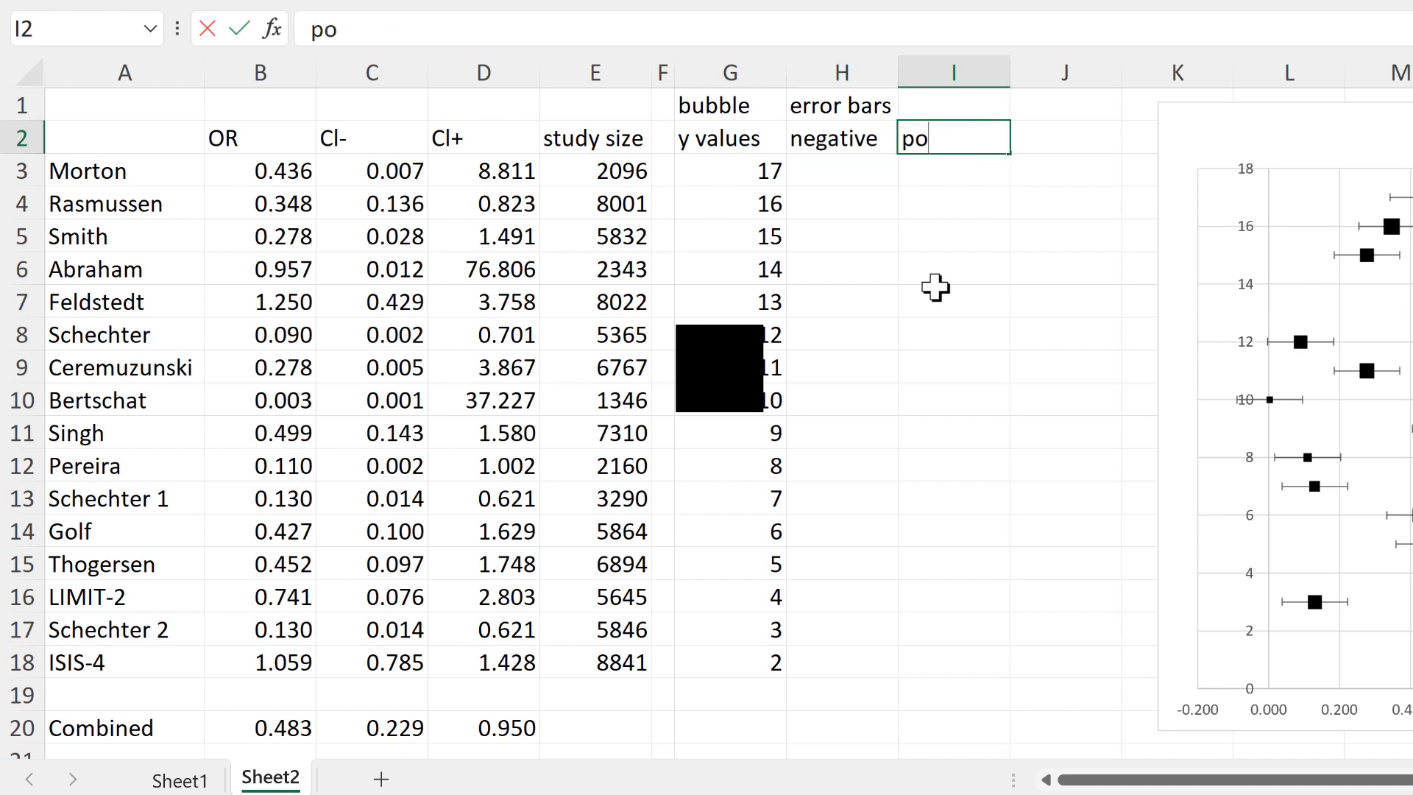
key("Return")
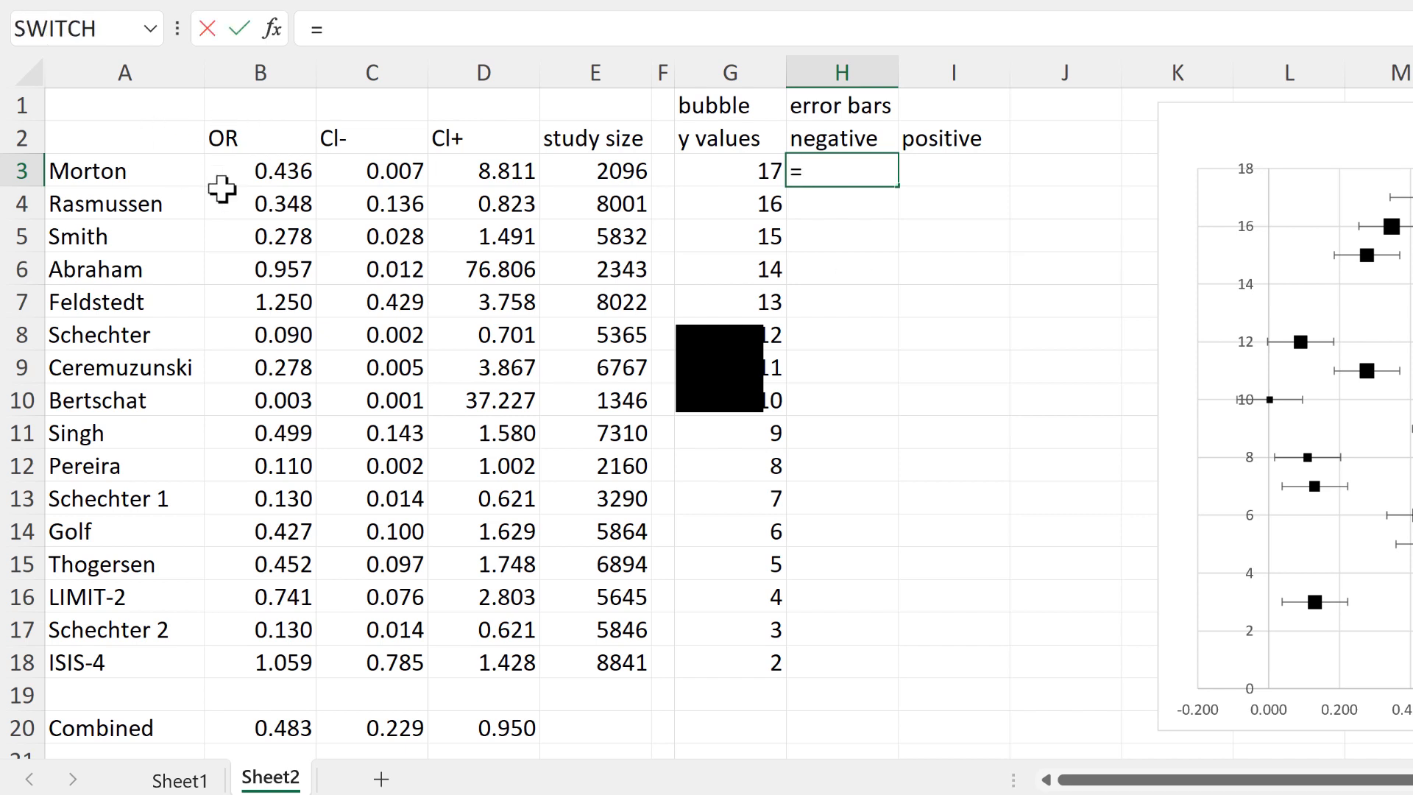
- Enter the formula =B3-C3 in H3 to calculate the first study's negative error value
left_click(234, 178)
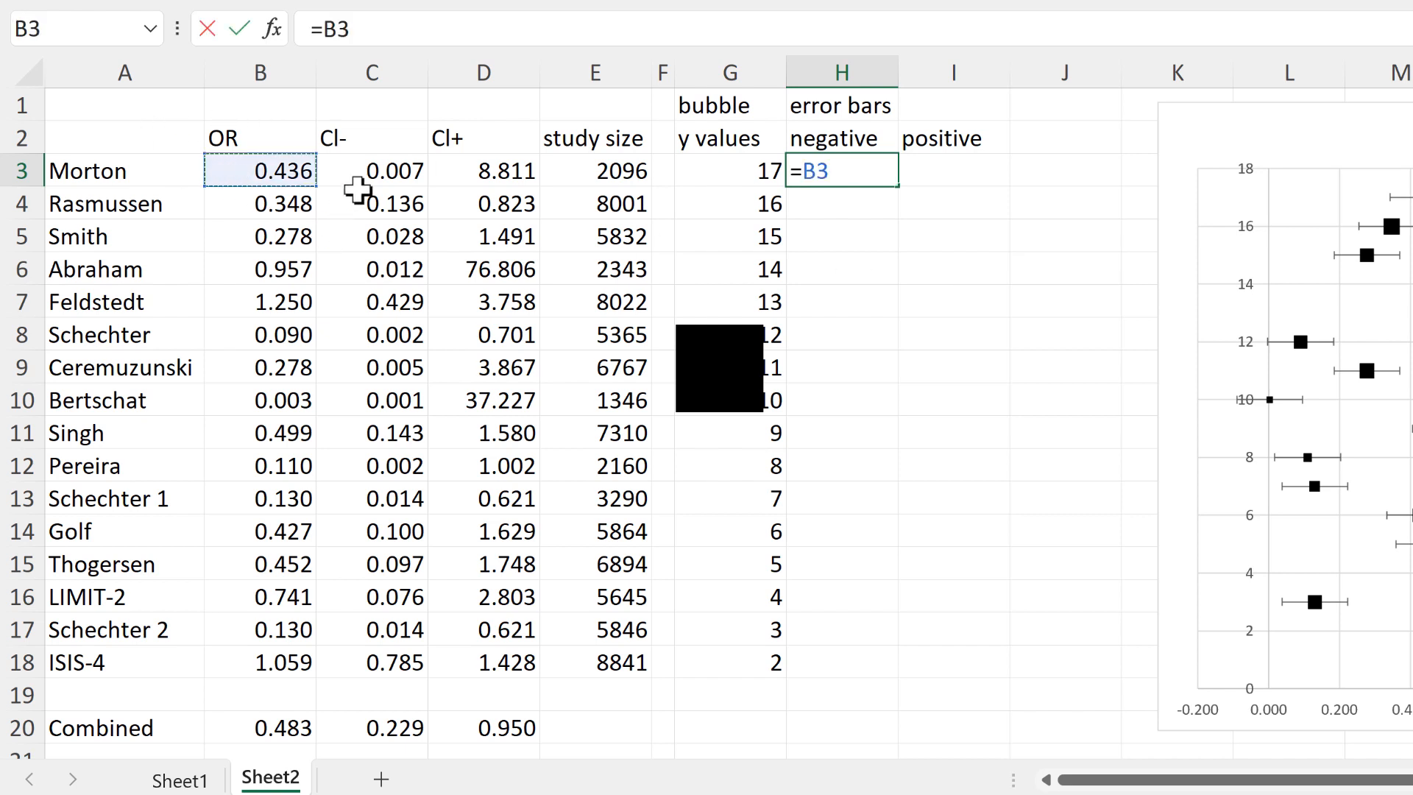
type("-")
left_click(372, 168)
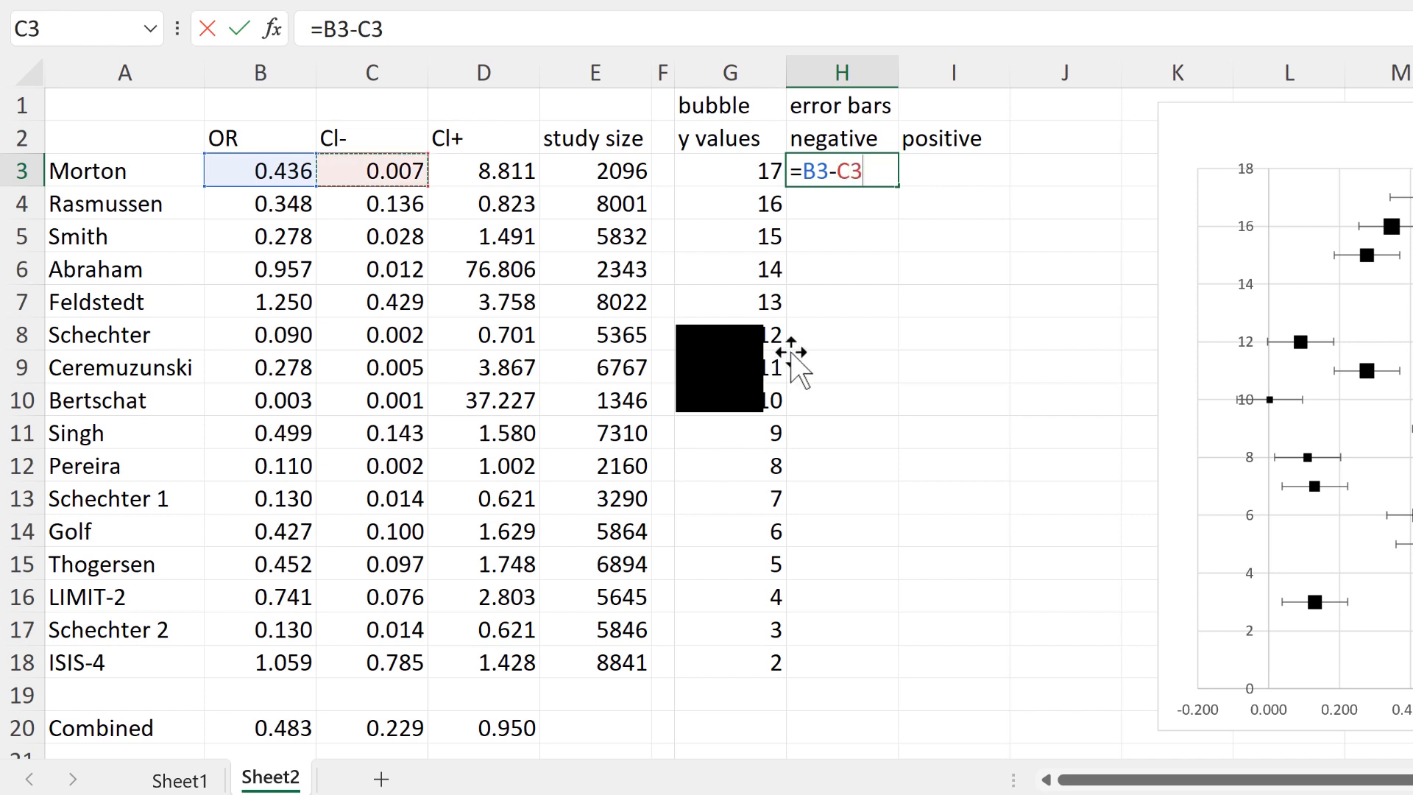
key("Return")
- Enter the formula =D3-B3 in I3 to calculate the first study's positive error value
left_click(936, 168)
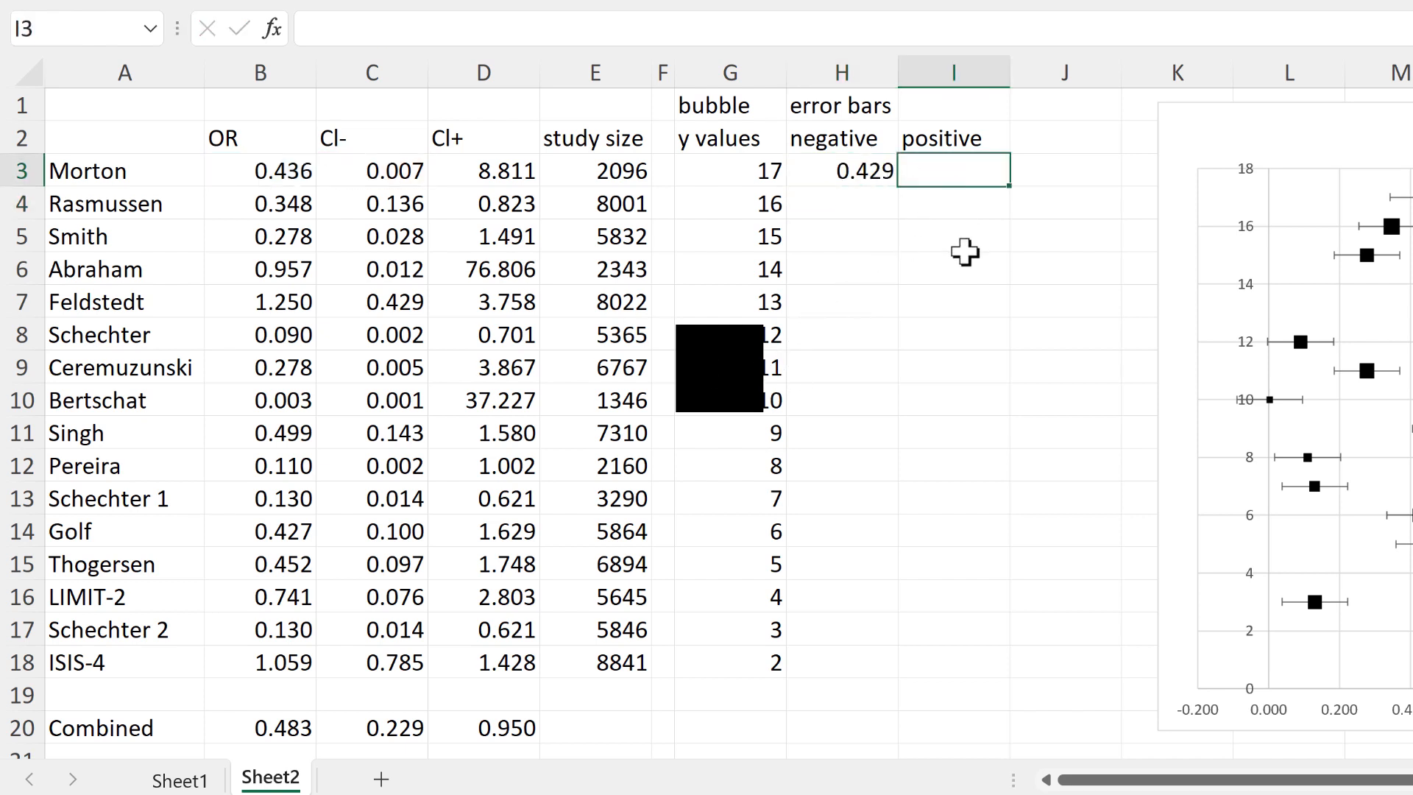
type("=")
left_click(465, 167)
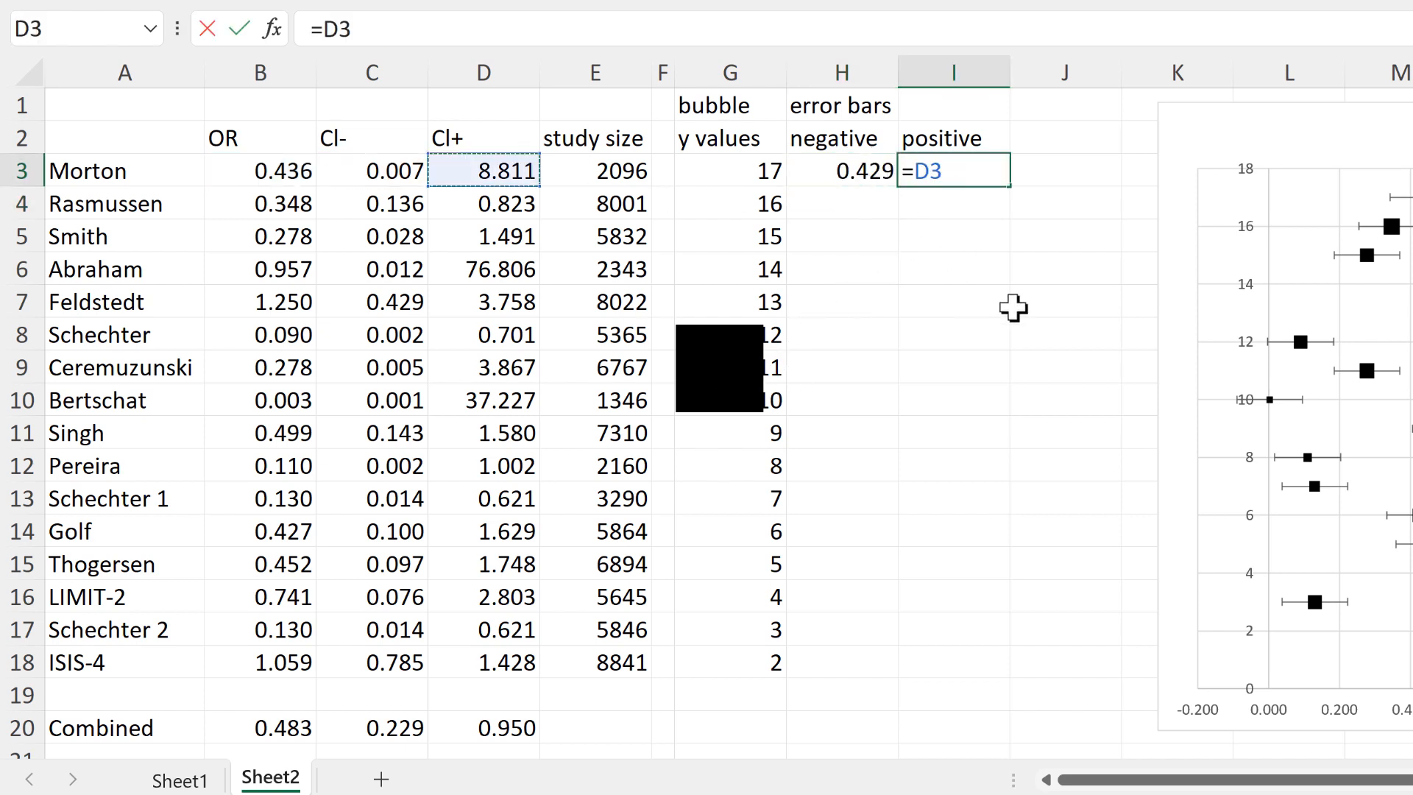
type("-")
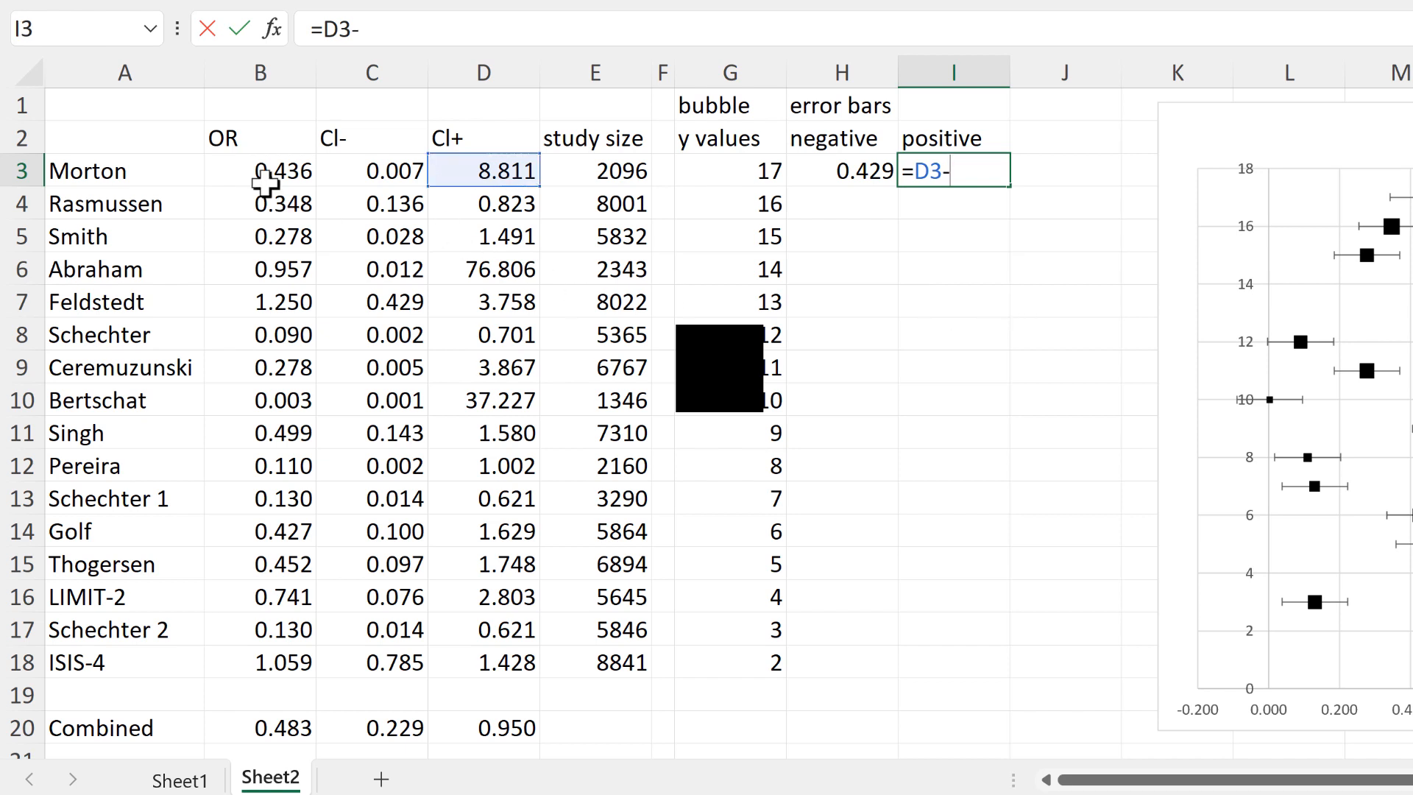
left_click(264, 163)
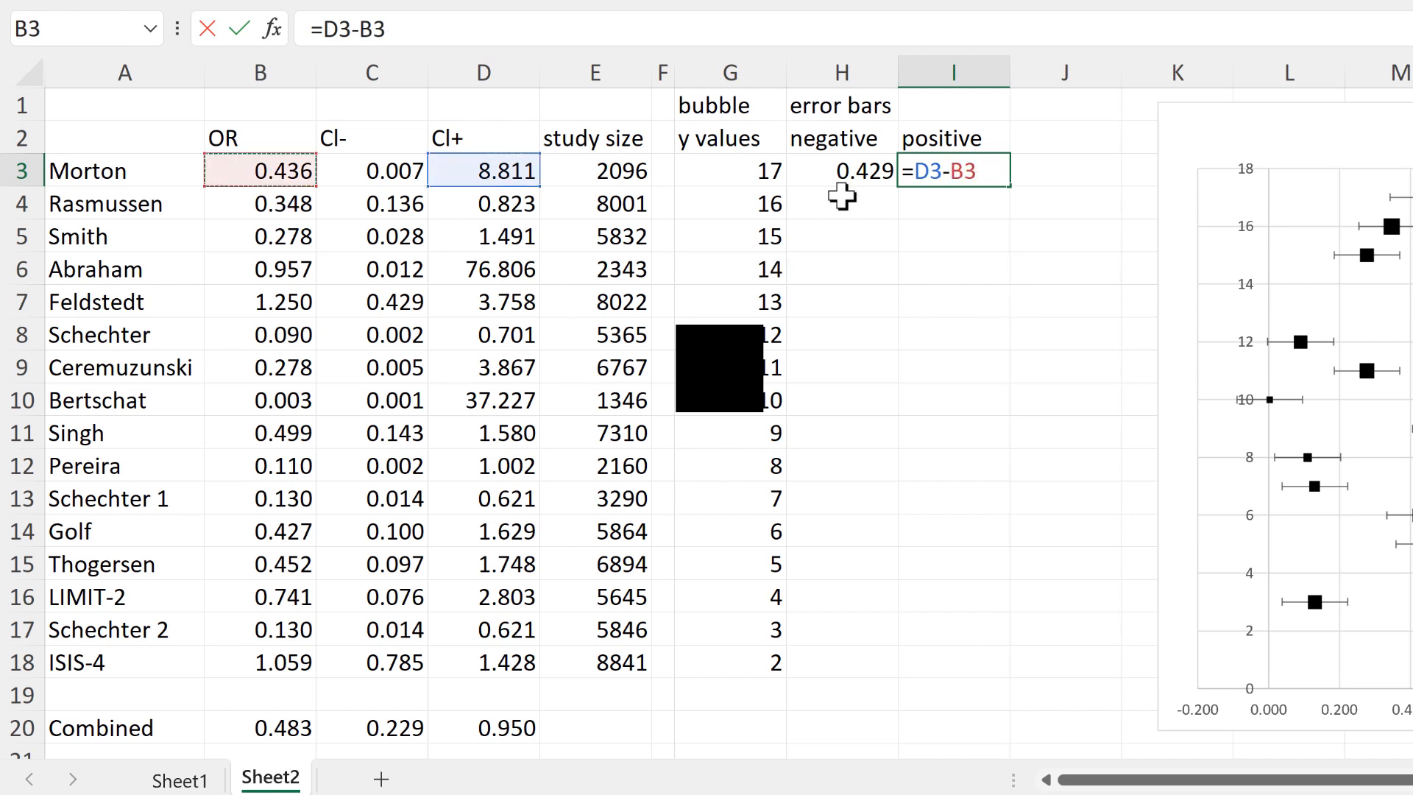
key("Return")
- Fill the negative and positive error formulas from H3:I3 down to row 18 for all studies
left_click_drag(846, 171, 994, 177)
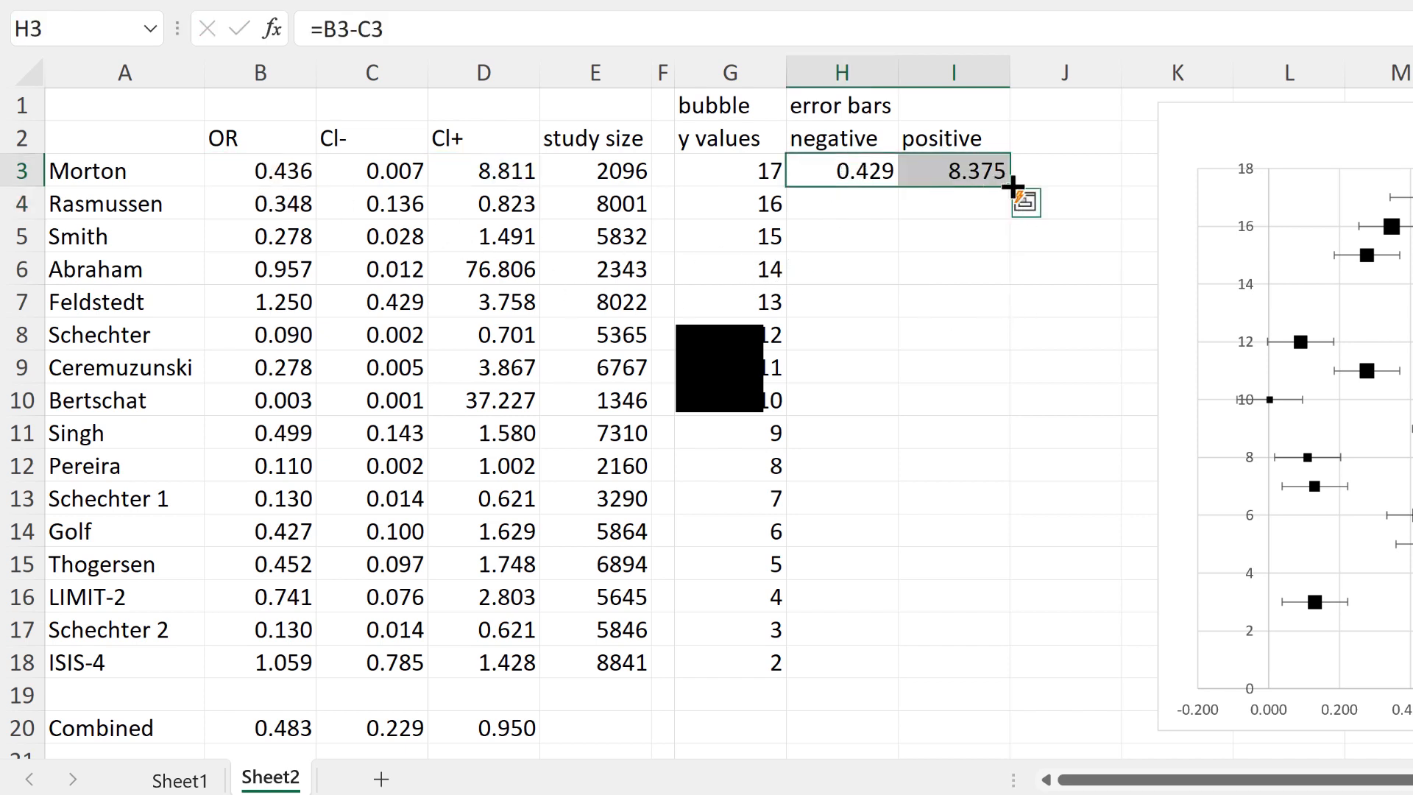
double_click(1012, 187)
left_click(1063, 269)
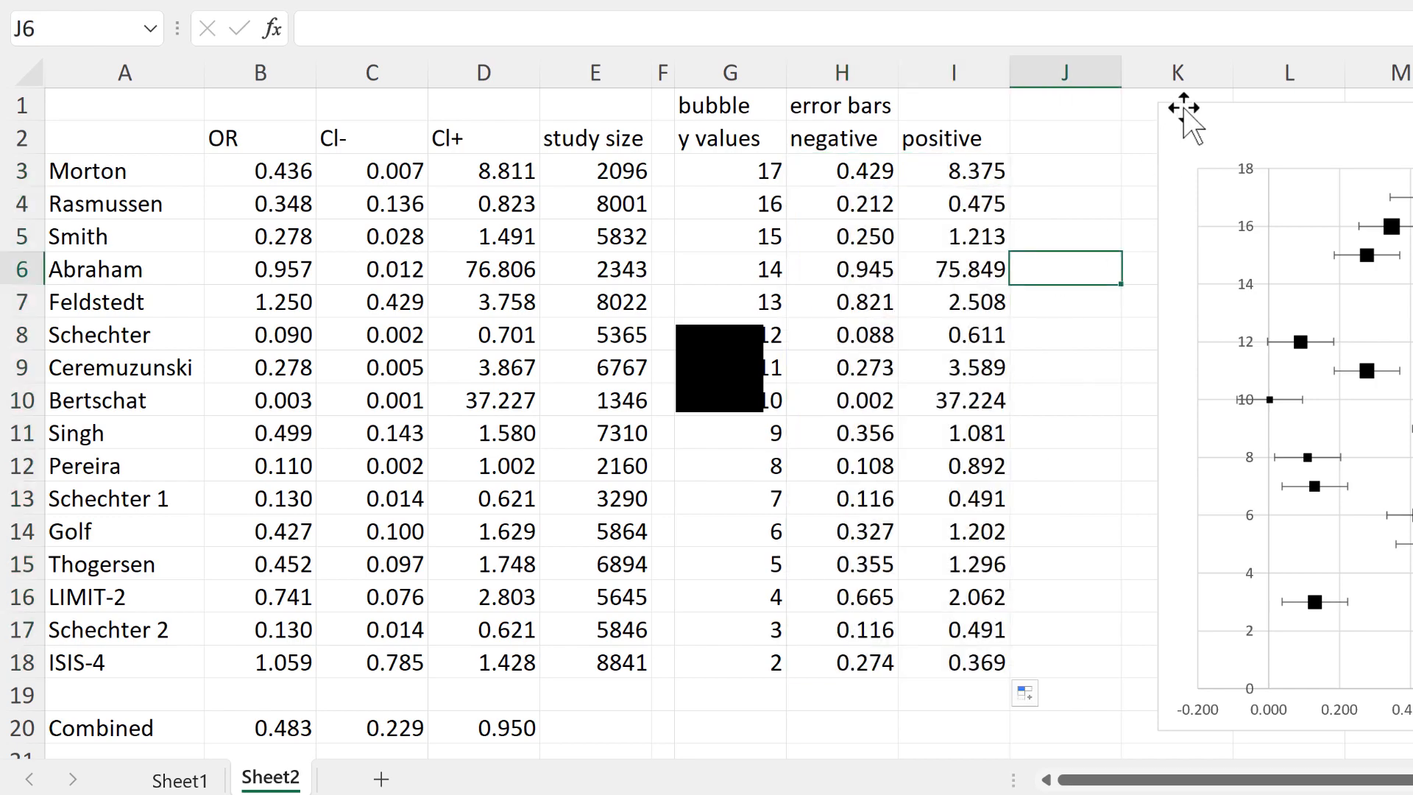
- Move the bubble chart to start in column J and switch its horizontal error bars to a custom error amount
double_click(1185, 121)
left_click_drag(1185, 118, 1077, 107)
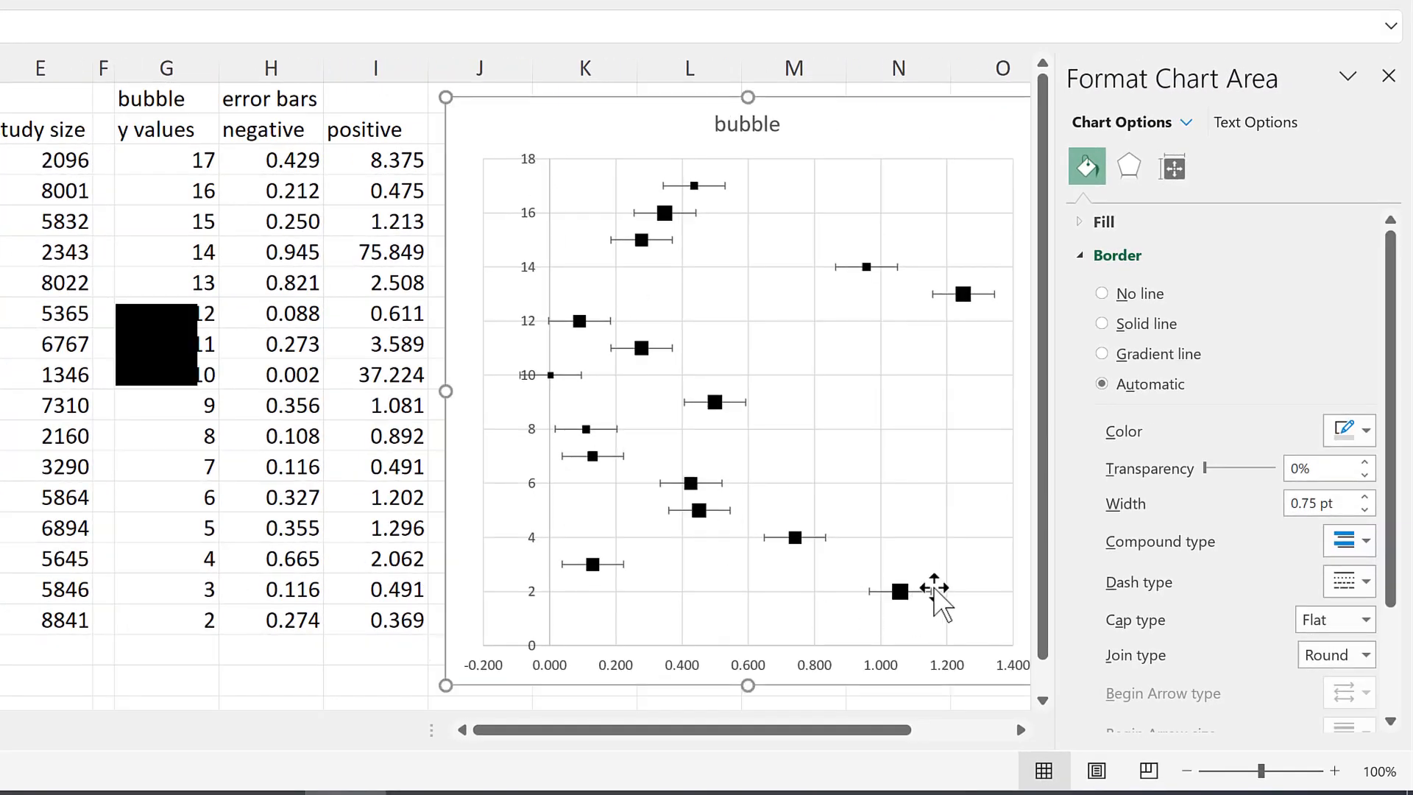
left_click(929, 593)
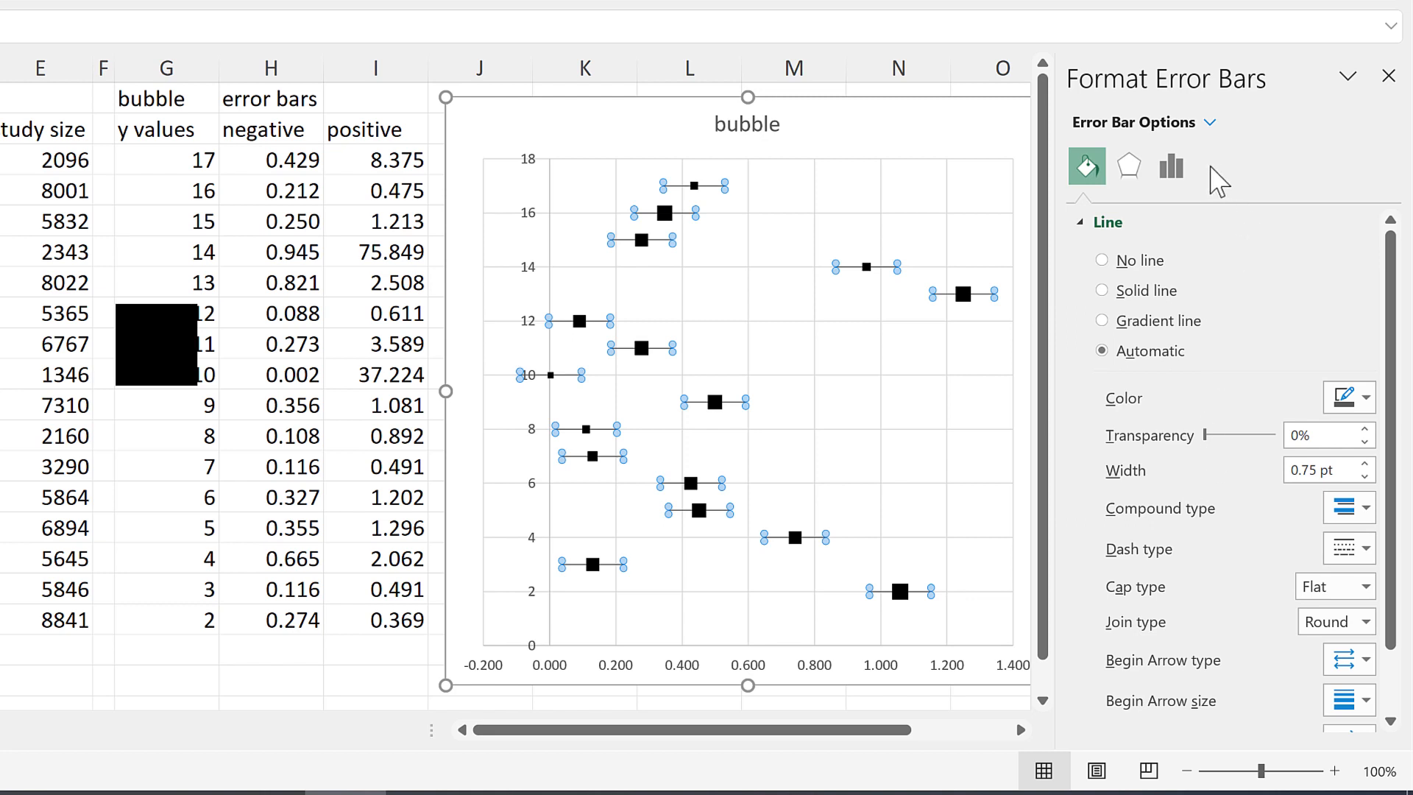
left_click(1173, 167)
scroll(1318, 302, "down", 1)
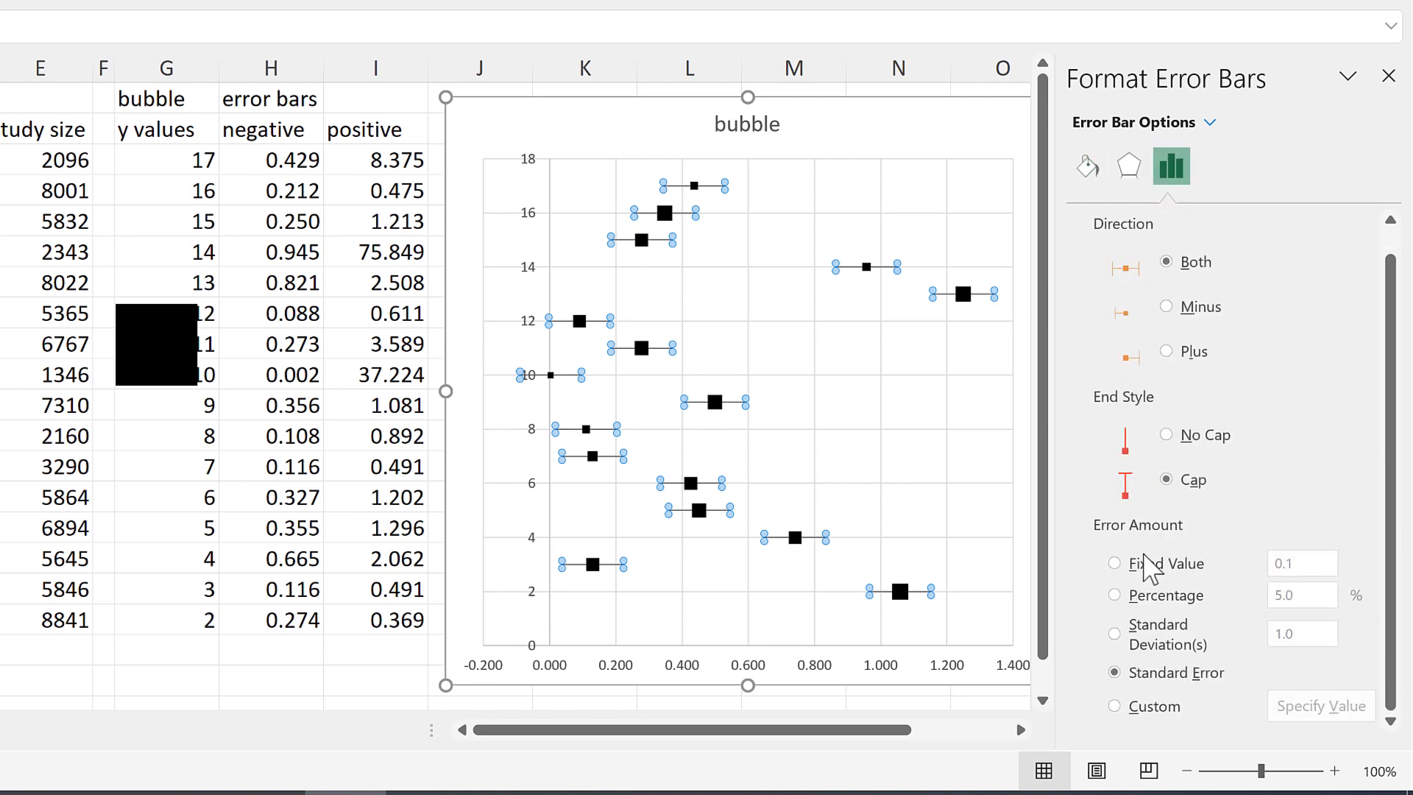
left_click(1151, 711)
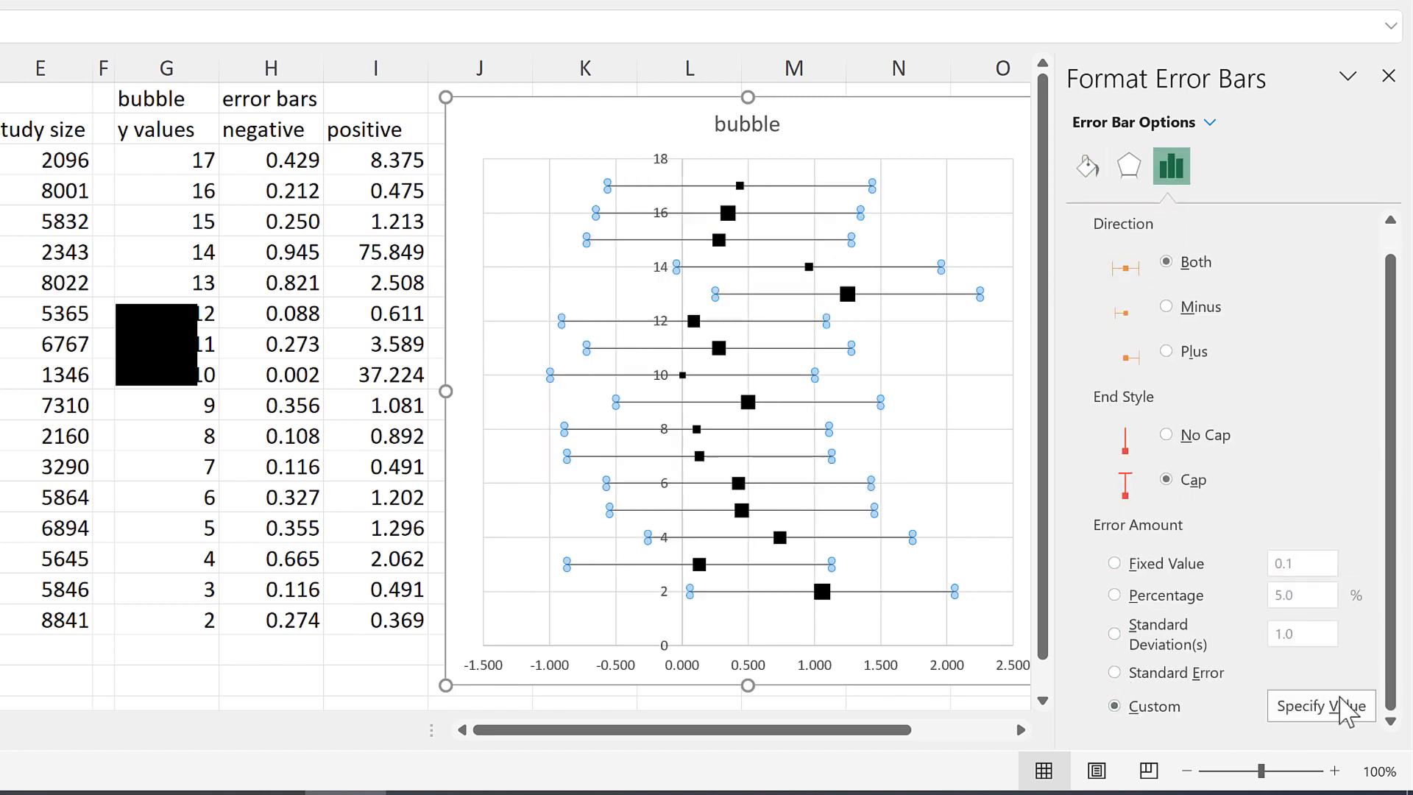
- Specify the custom error bar values, using Sheet2 I3:I18 for the positive errors and H3:H18 for the negative errors
left_click(1318, 707)
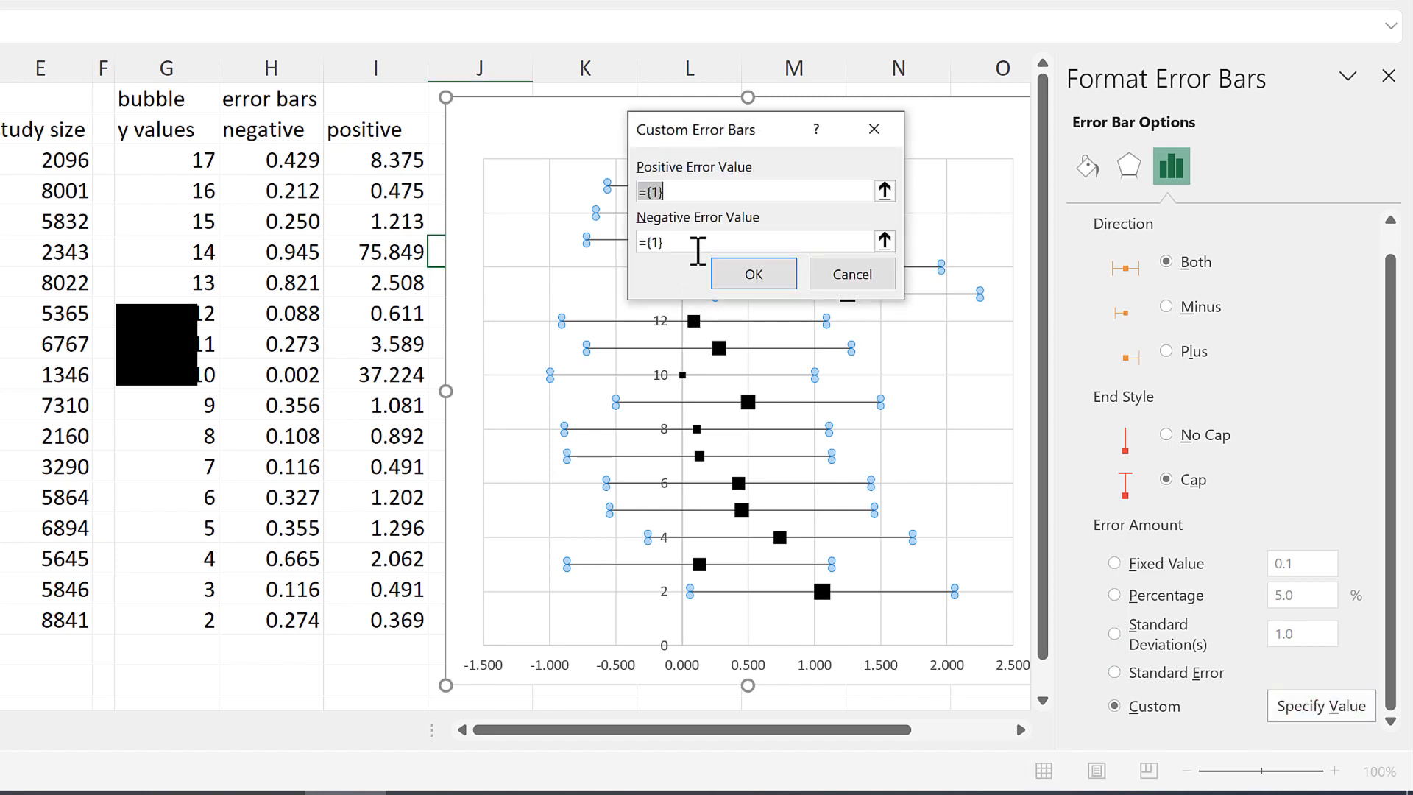
left_click_drag(365, 157, 373, 622)
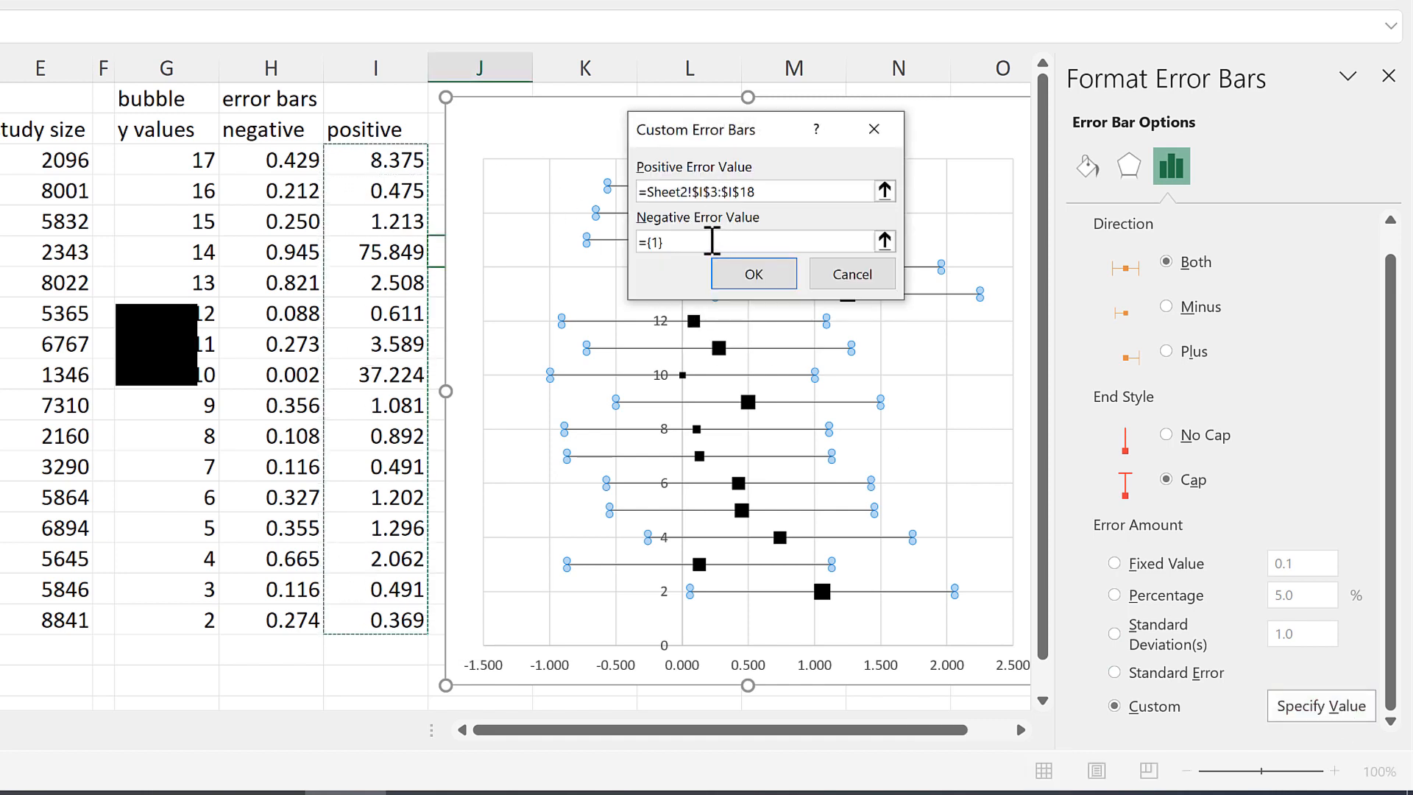
left_click(638, 242)
key("Delete")
key("Delete")
key("Delete")
key("Delete")
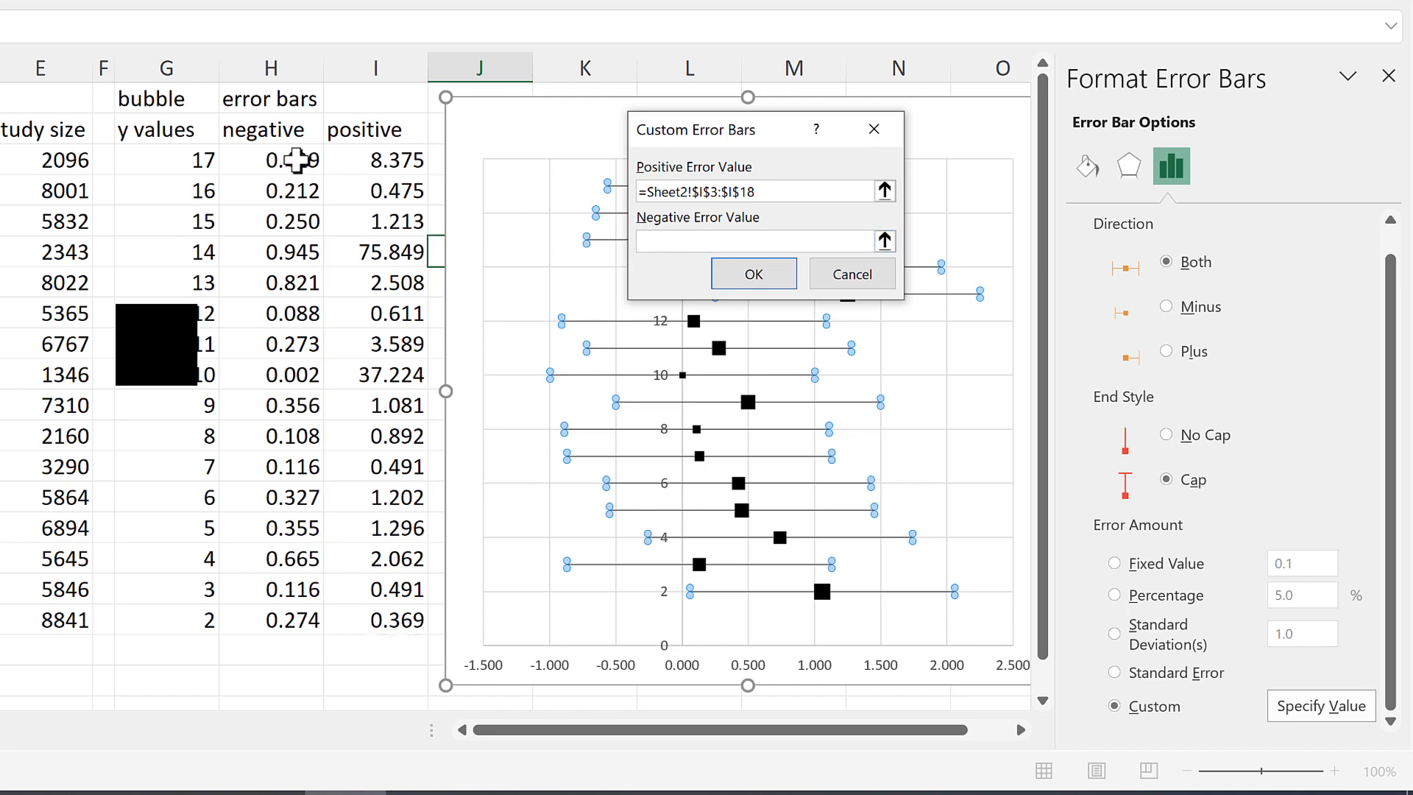
left_click(290, 159)
left_click(278, 620, "shift")
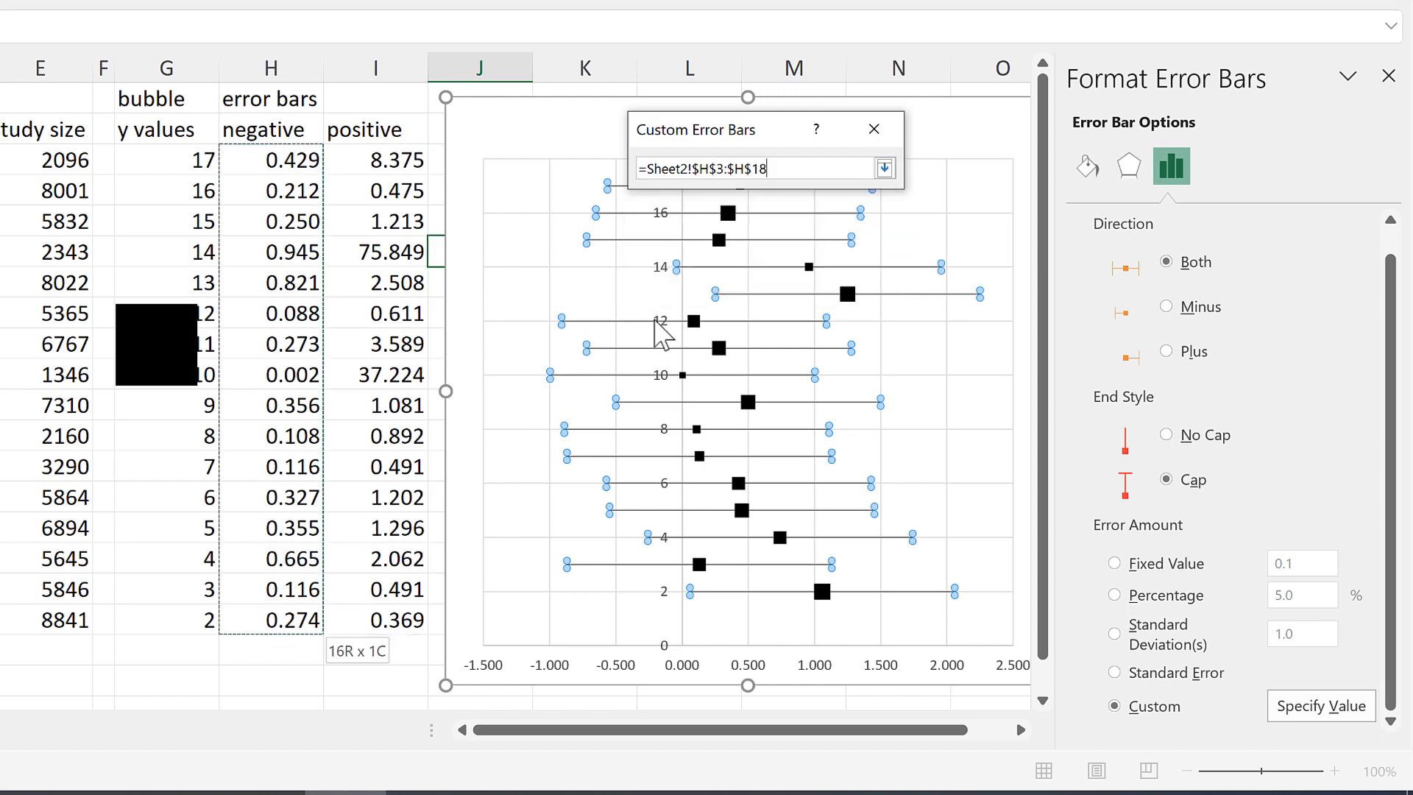
left_click(752, 275)
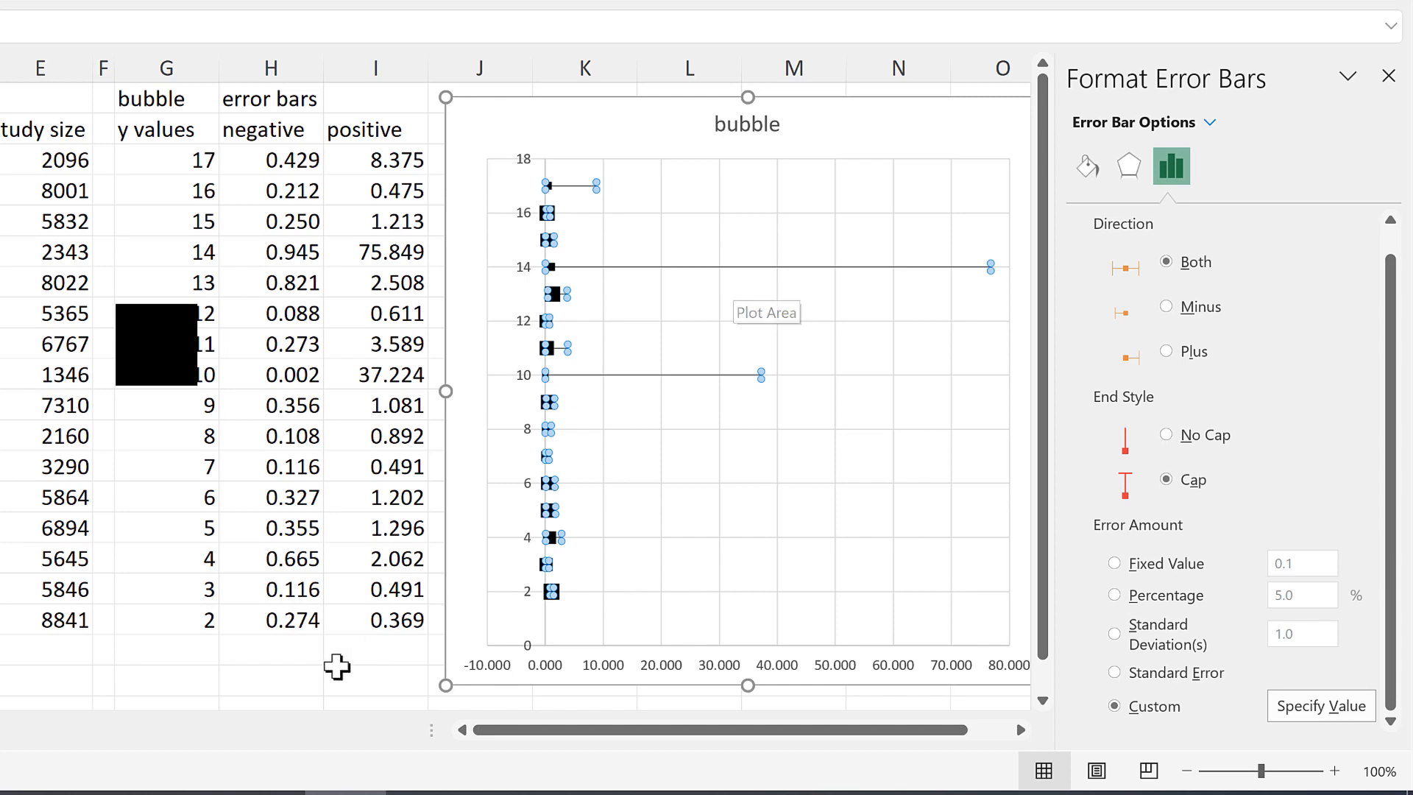
- Switch the bubble chart's horizontal axis to a logarithmic scale with base 10
left_click(515, 692)
key("Right")
key("Right")
key("Right")
key("Right")
key("Right")
key("Right")
key("Right")
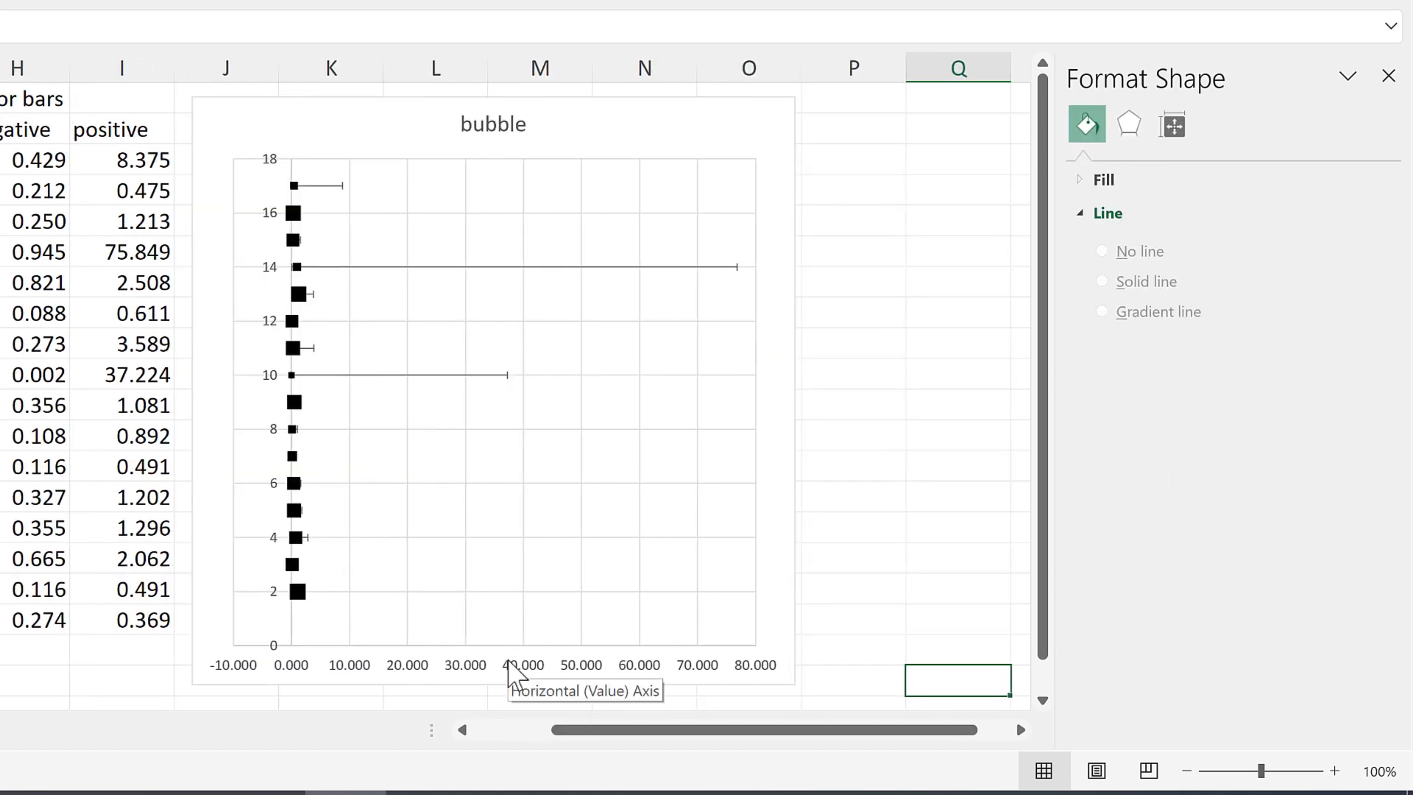
left_click(515, 675)
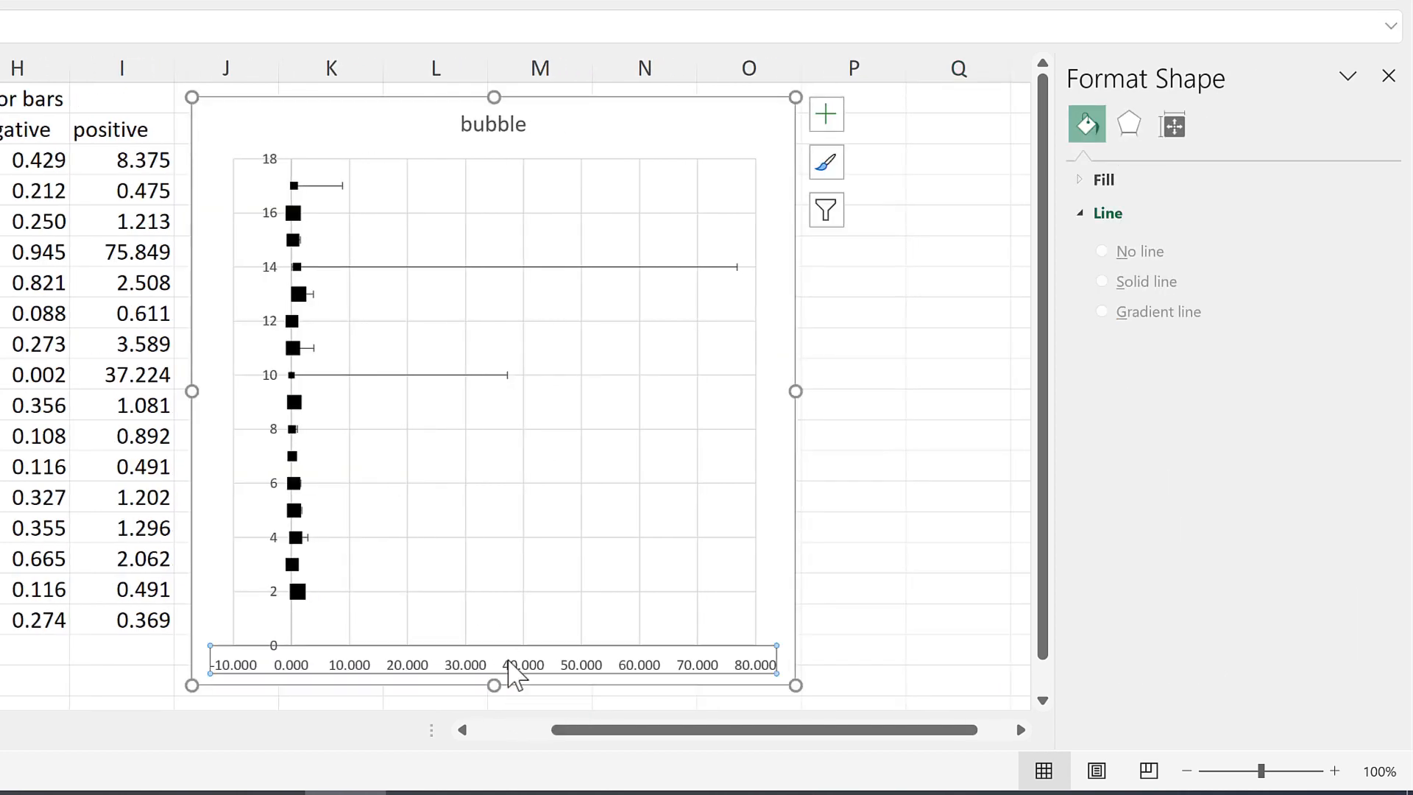
scroll(1136, 459, "down", 2)
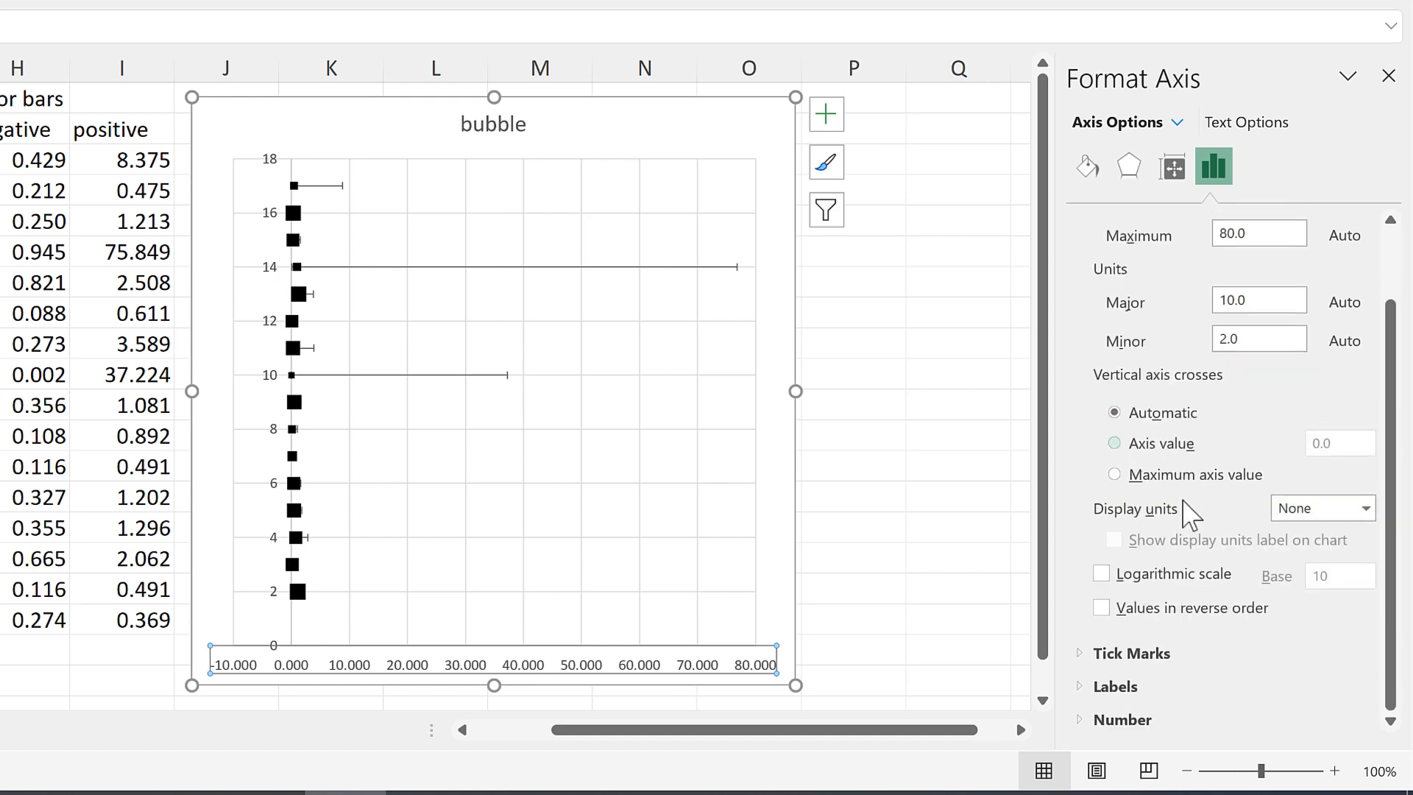
left_click(1104, 575)
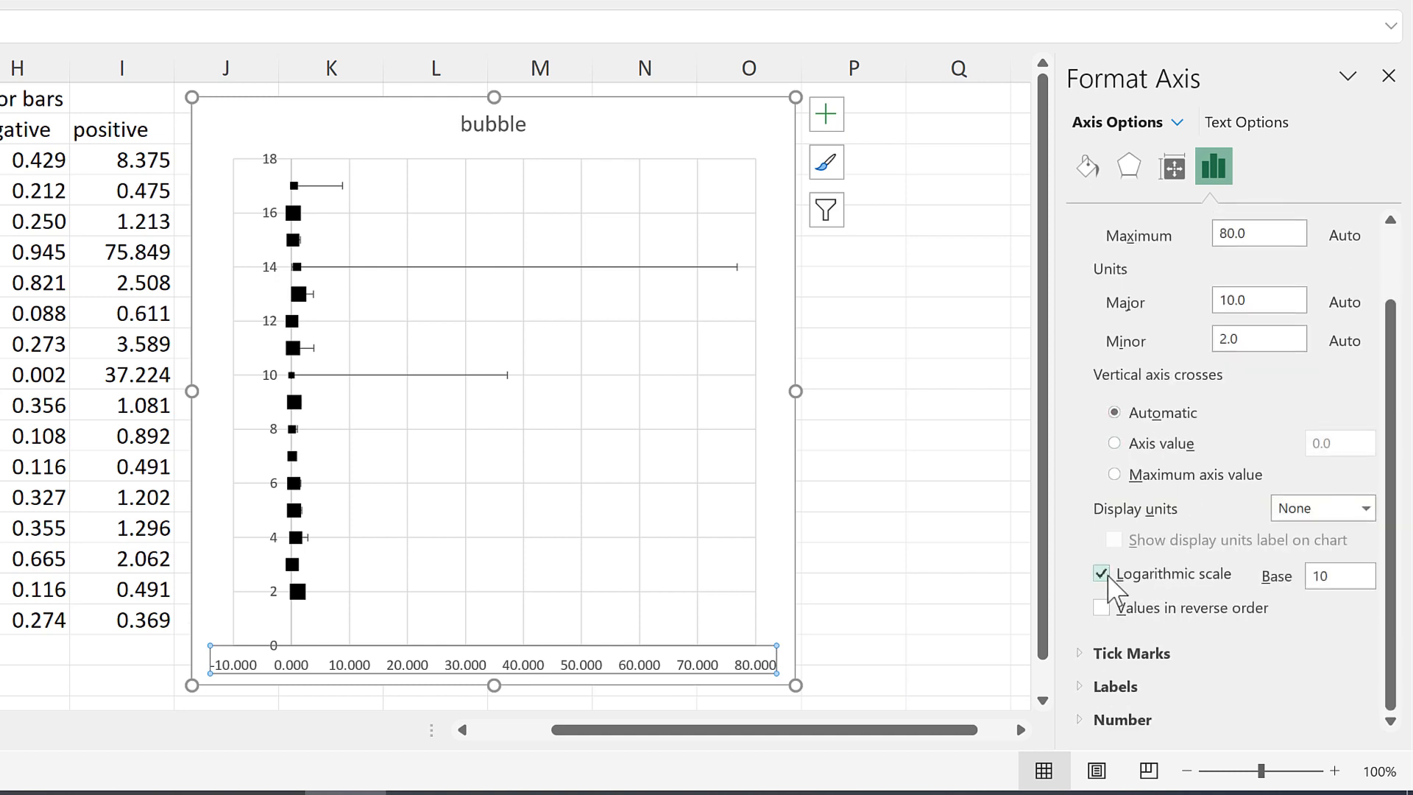
- Set the horizontal axis maximum bound to 100
scroll(1202, 478, "up", 2)
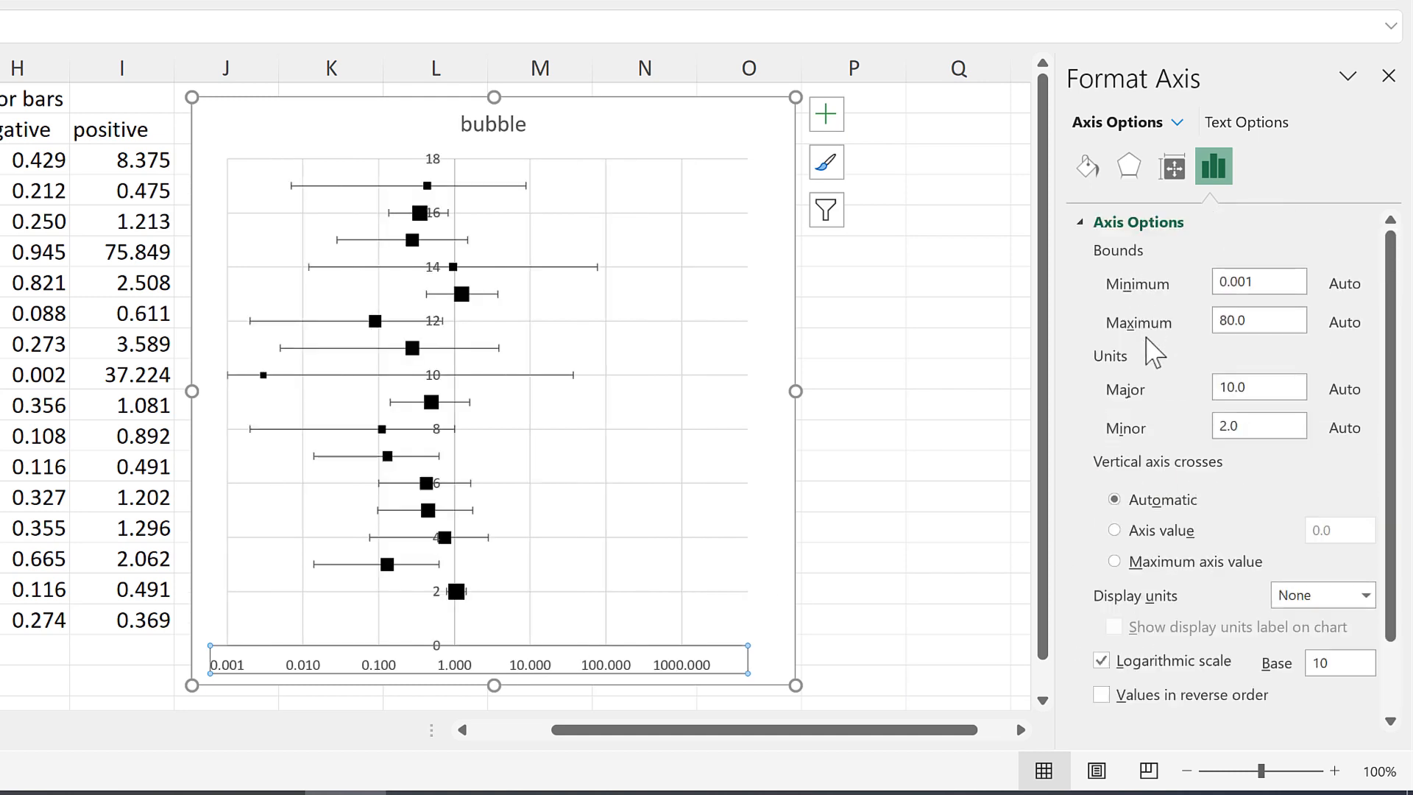
left_click(1262, 318)
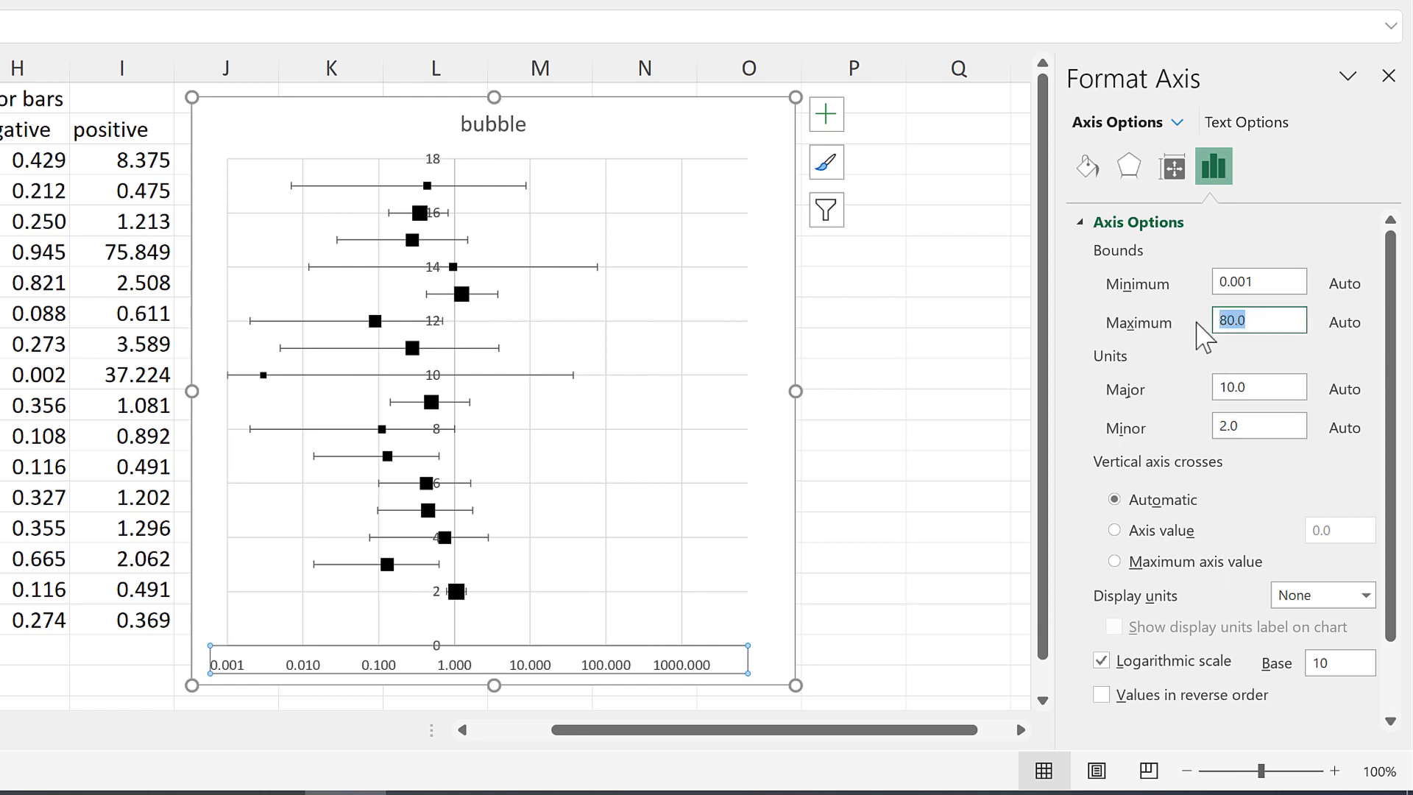
key("Return")
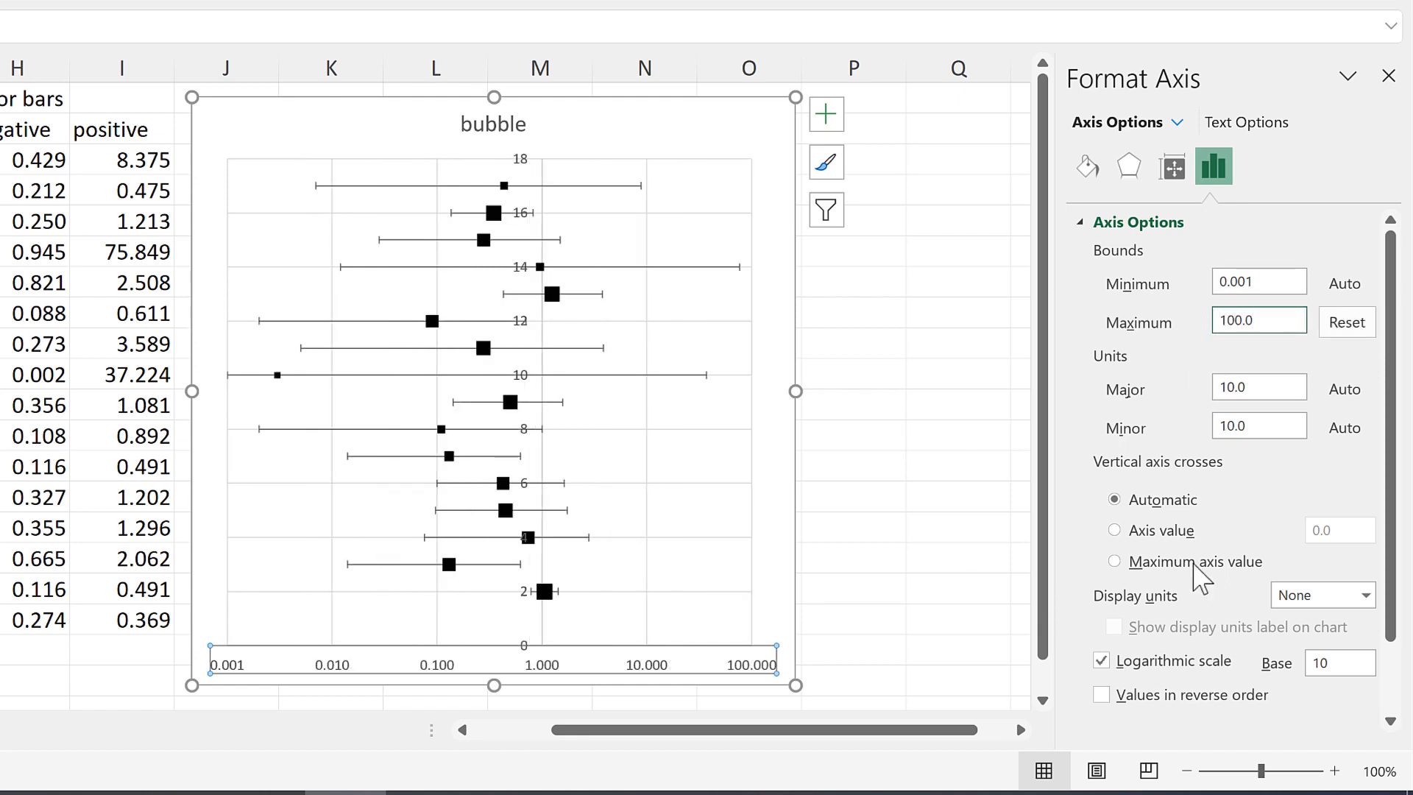
- Make the vertical axis cross the horizontal axis at the axis value 0.001
scroll(1209, 486, "down", 1)
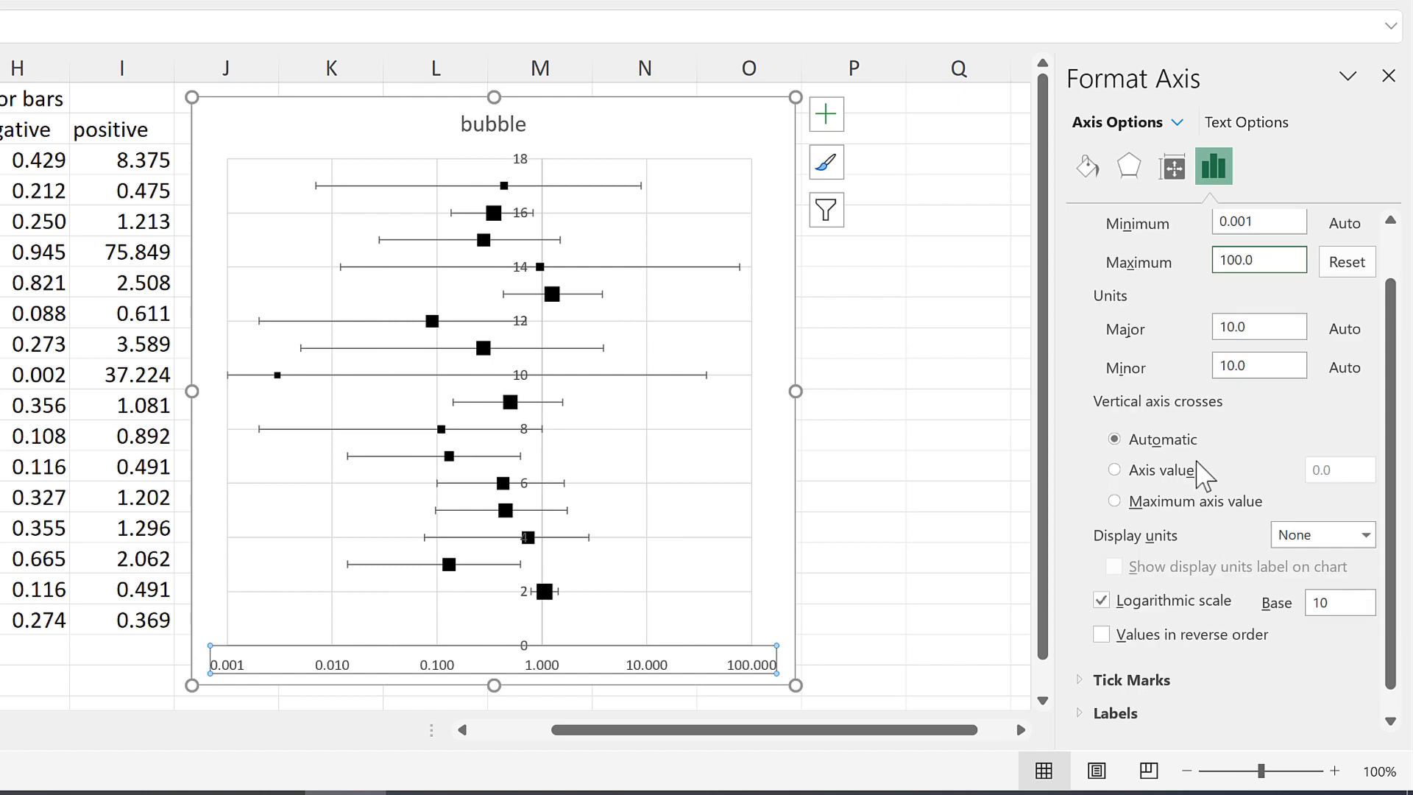
left_click(1163, 471)
left_click_drag(1341, 472, 1300, 472)
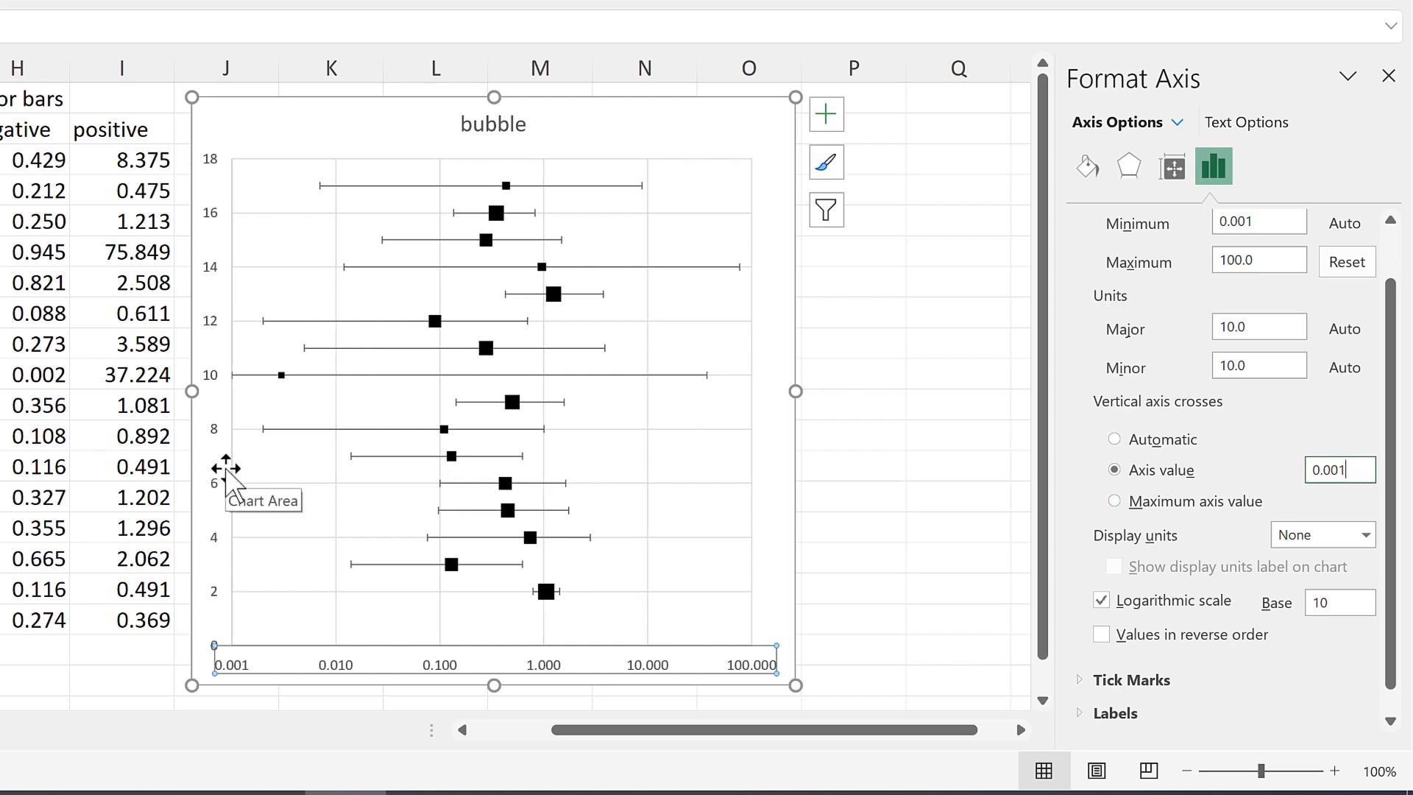
- Move the bubble chart over so it starts near the end of column K, freeing column J
left_click(893, 342)
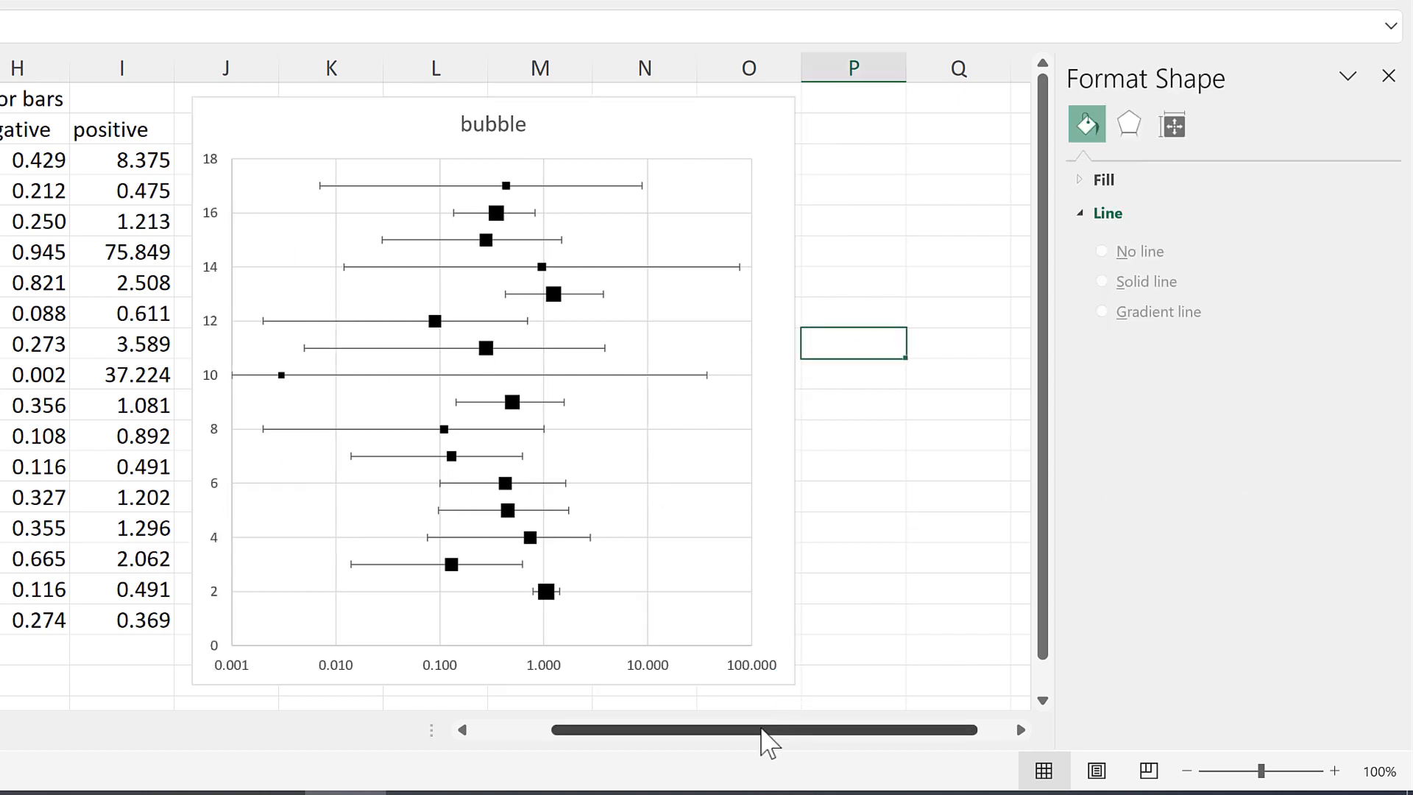
left_click_drag(762, 732, 732, 745)
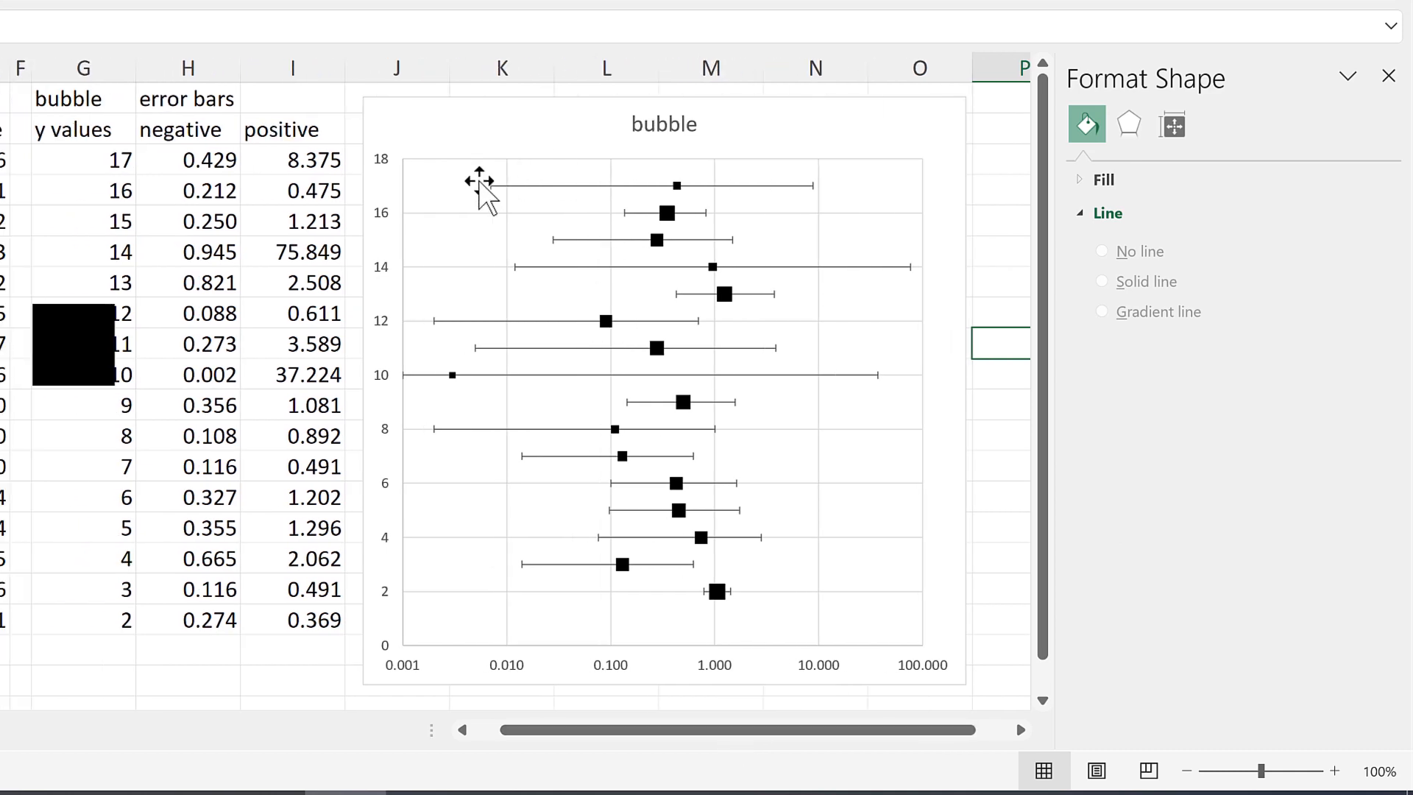
left_click(561, 123)
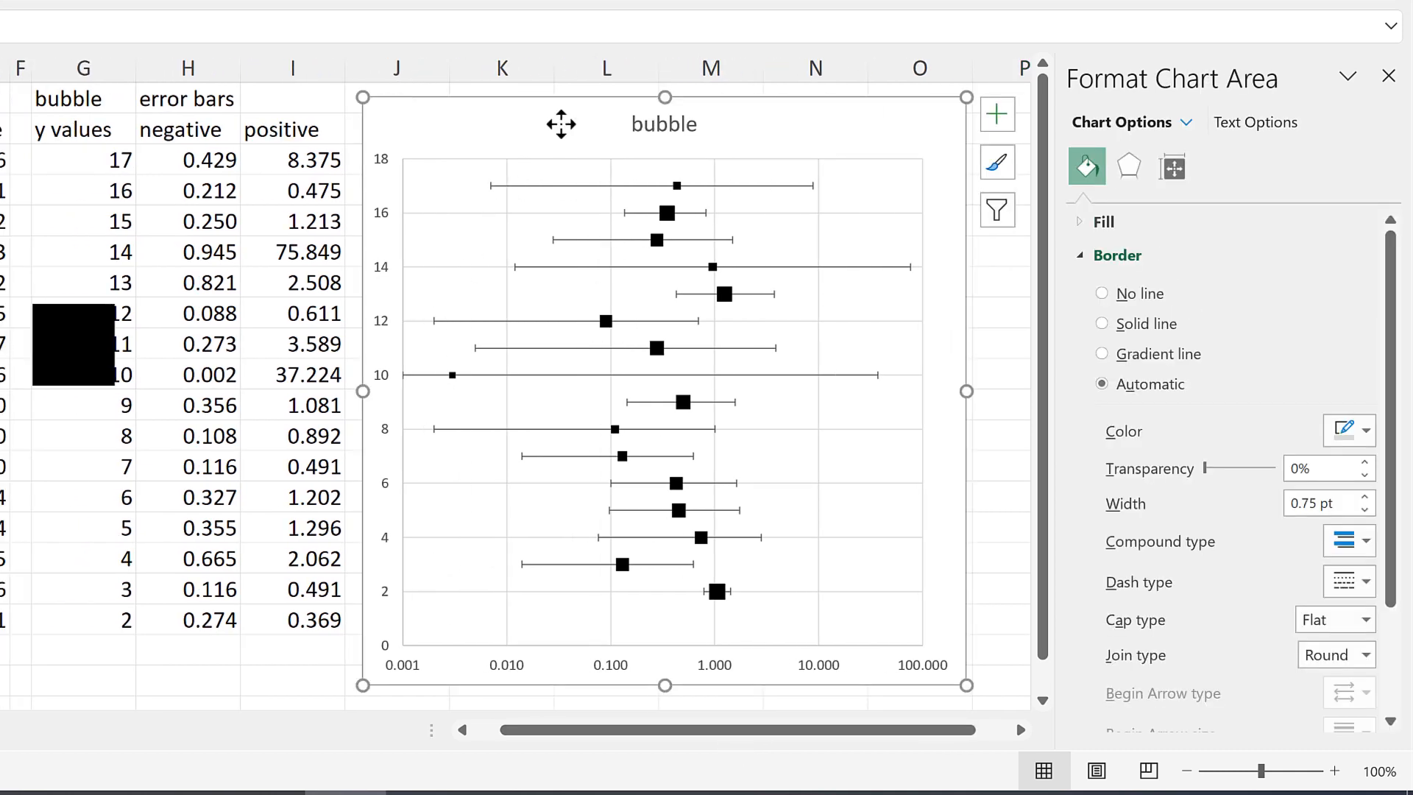
left_click_drag(560, 124, 737, 123)
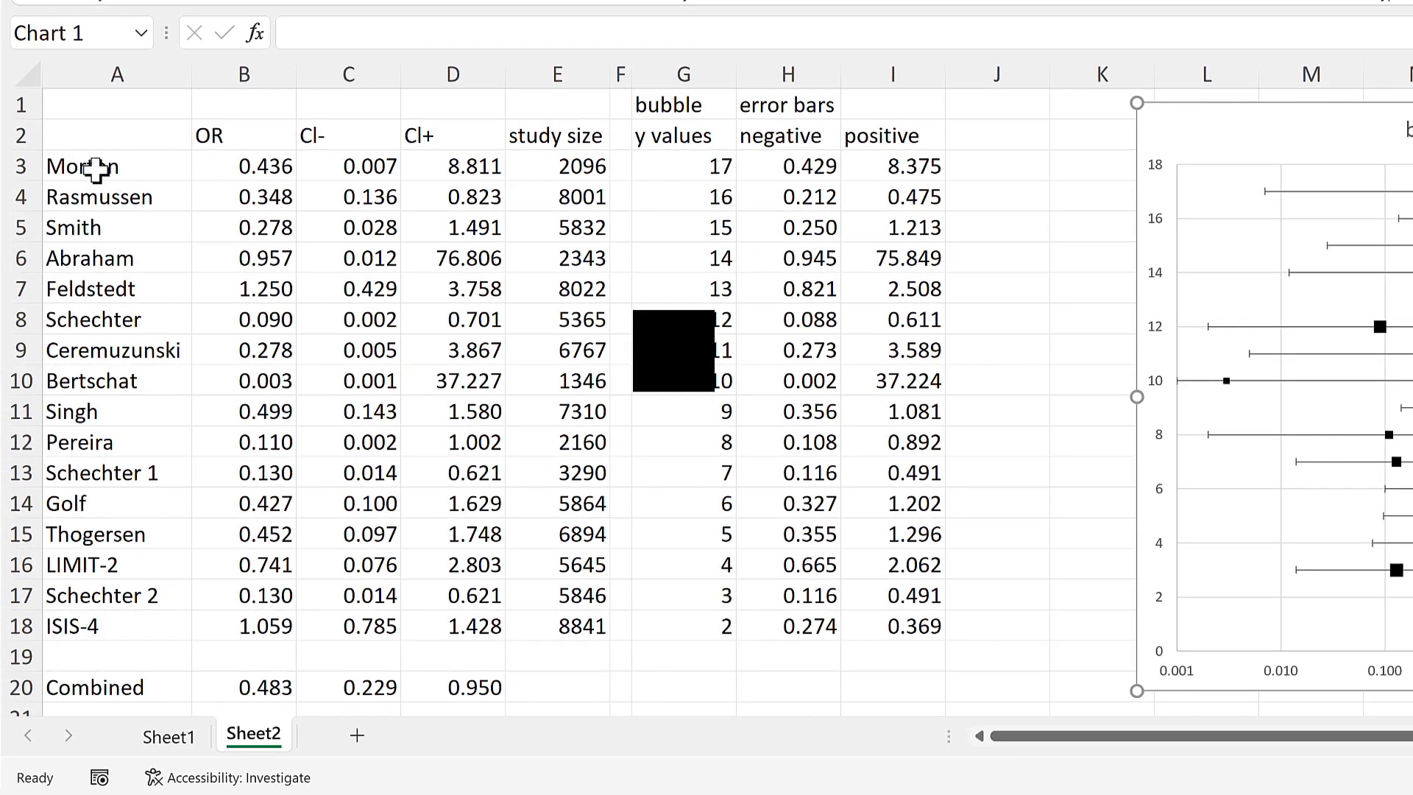
- Enter the headings "labels" in J1 and "x values" in J2
left_click(989, 112)
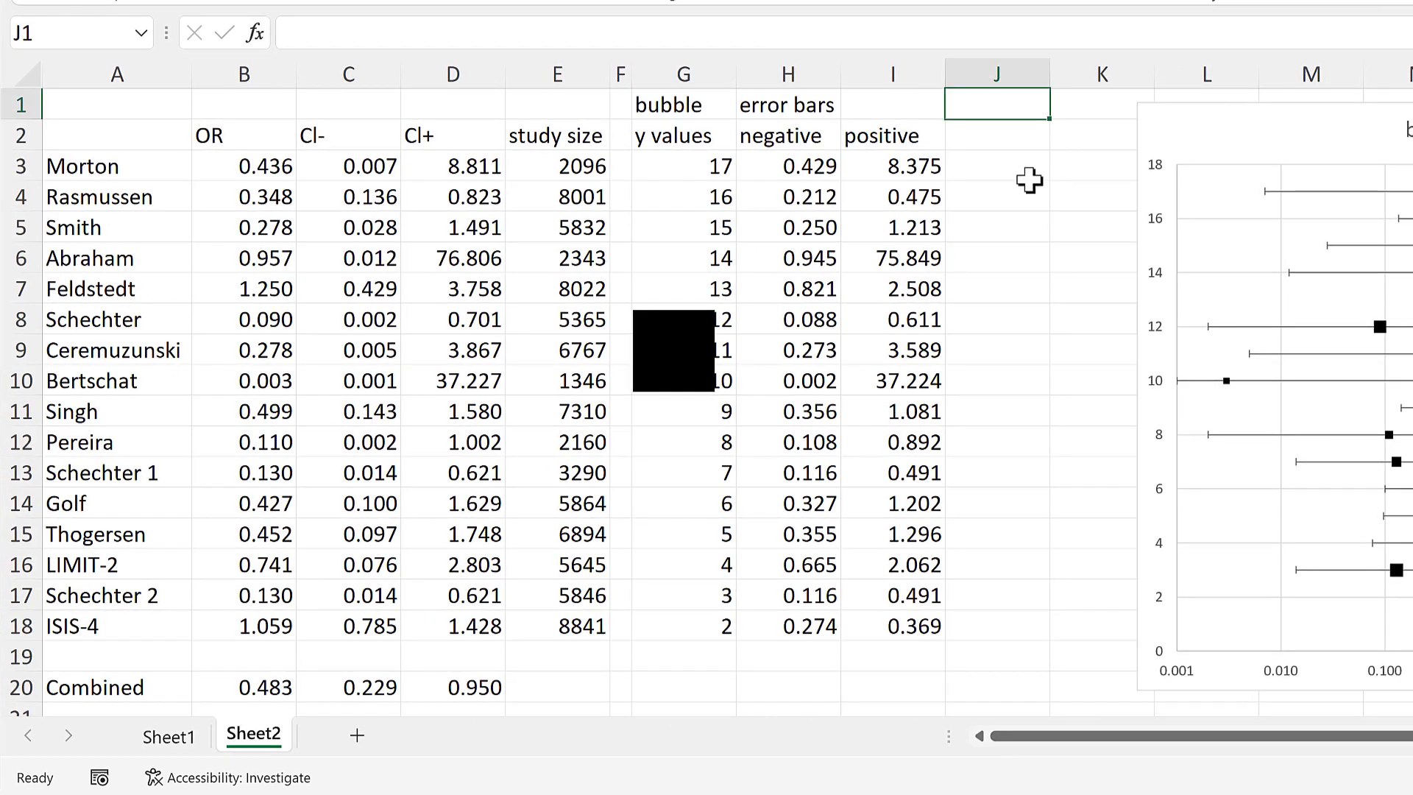
type("label")
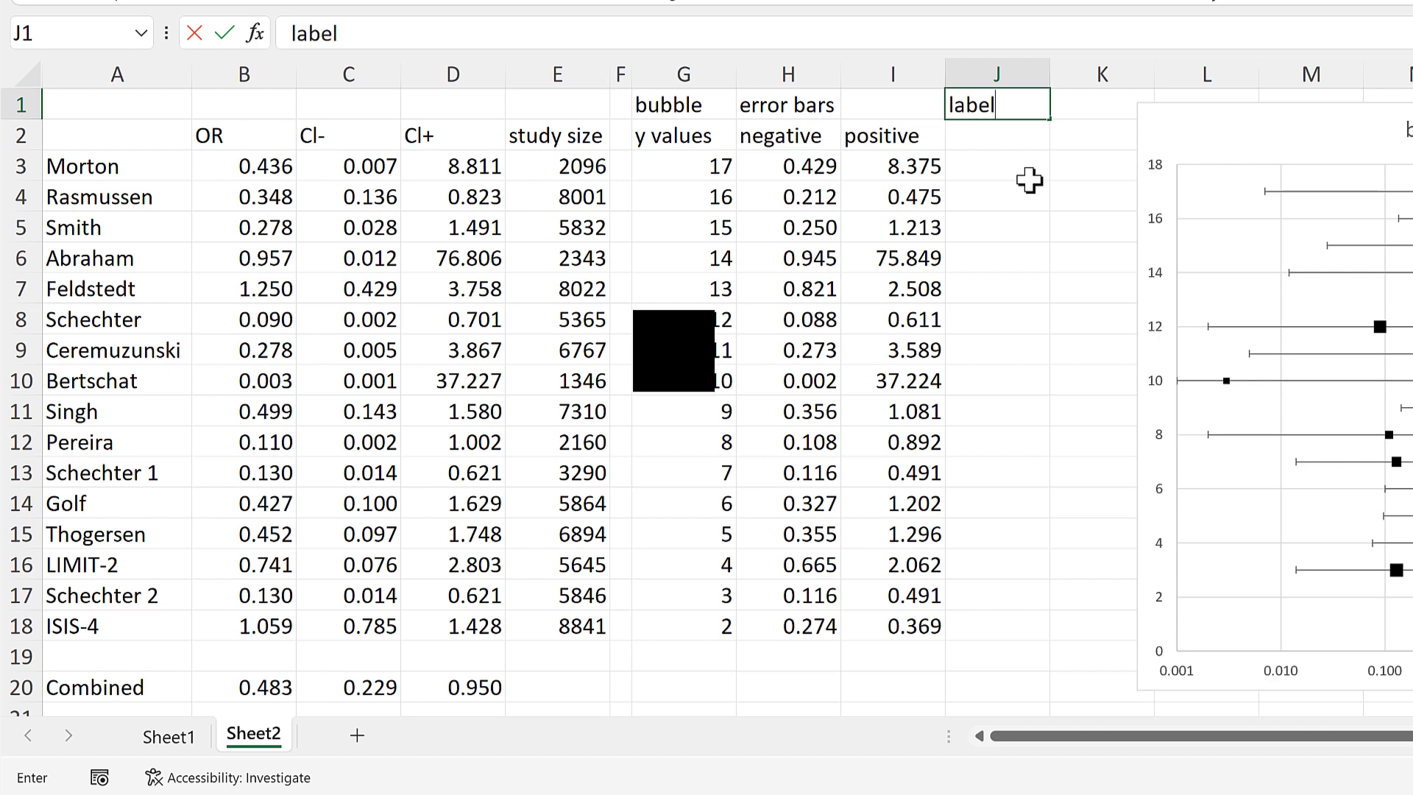
type("s")
key("Return")
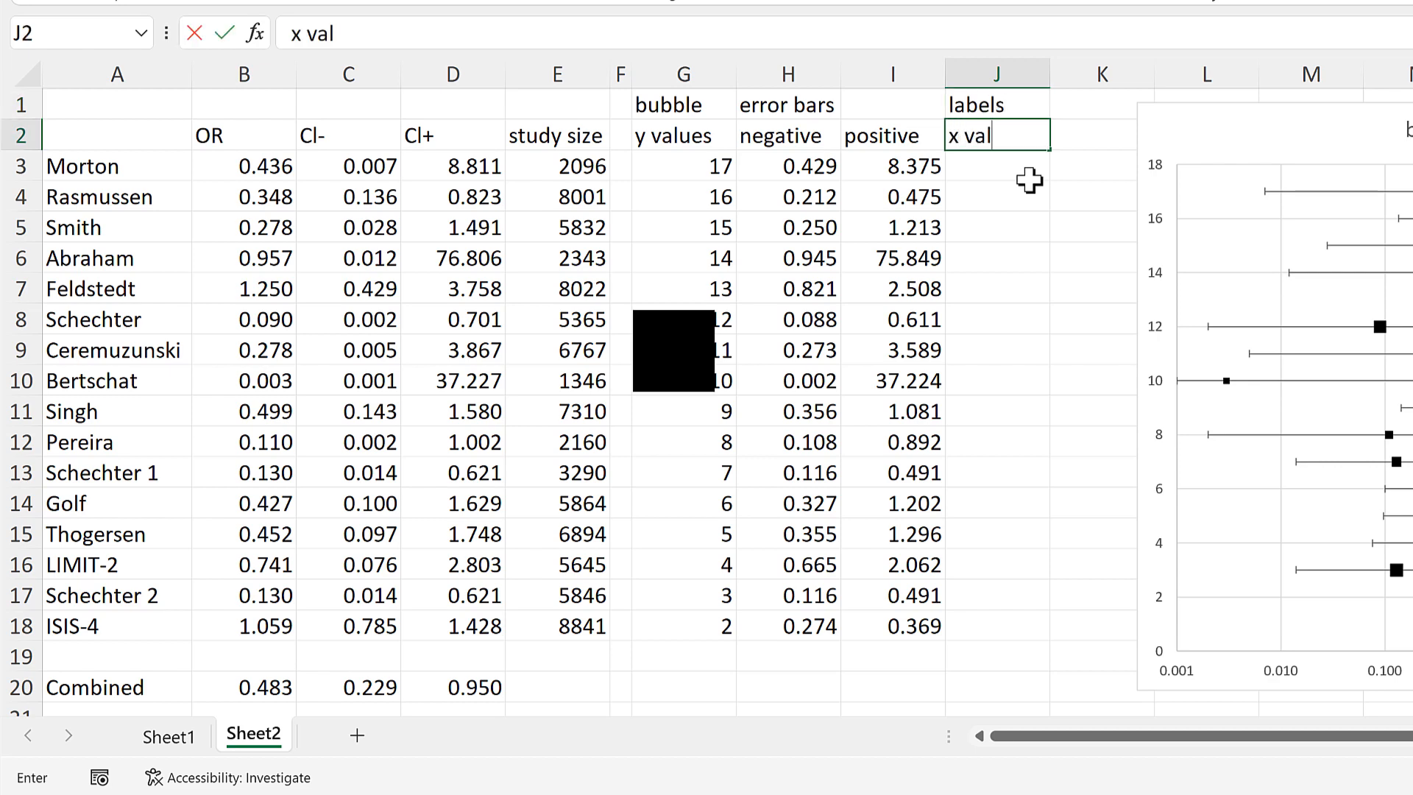
type("x values")
key("Return")
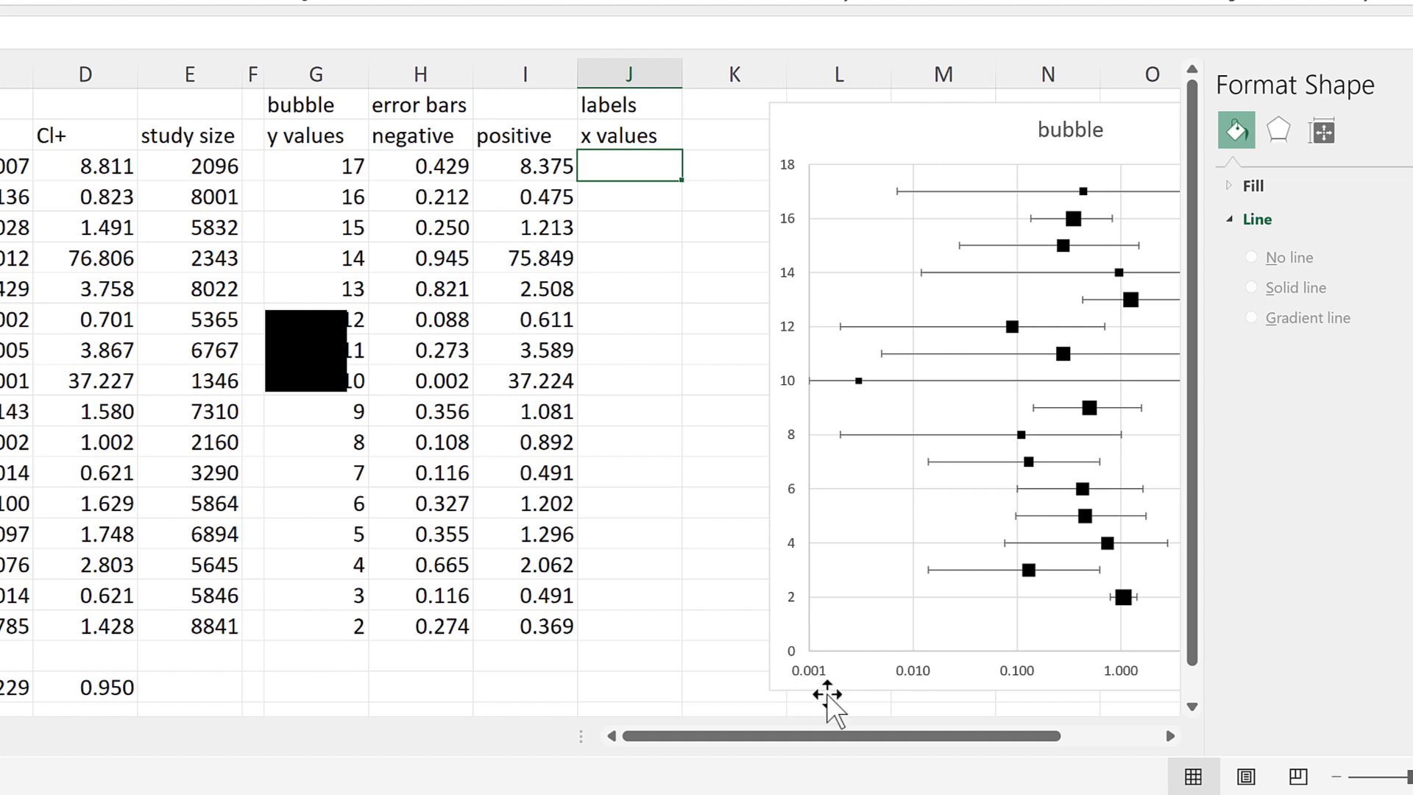
- Enter 0.0011 in J3 and fill it down to J18 for all studies
type("0.0011")
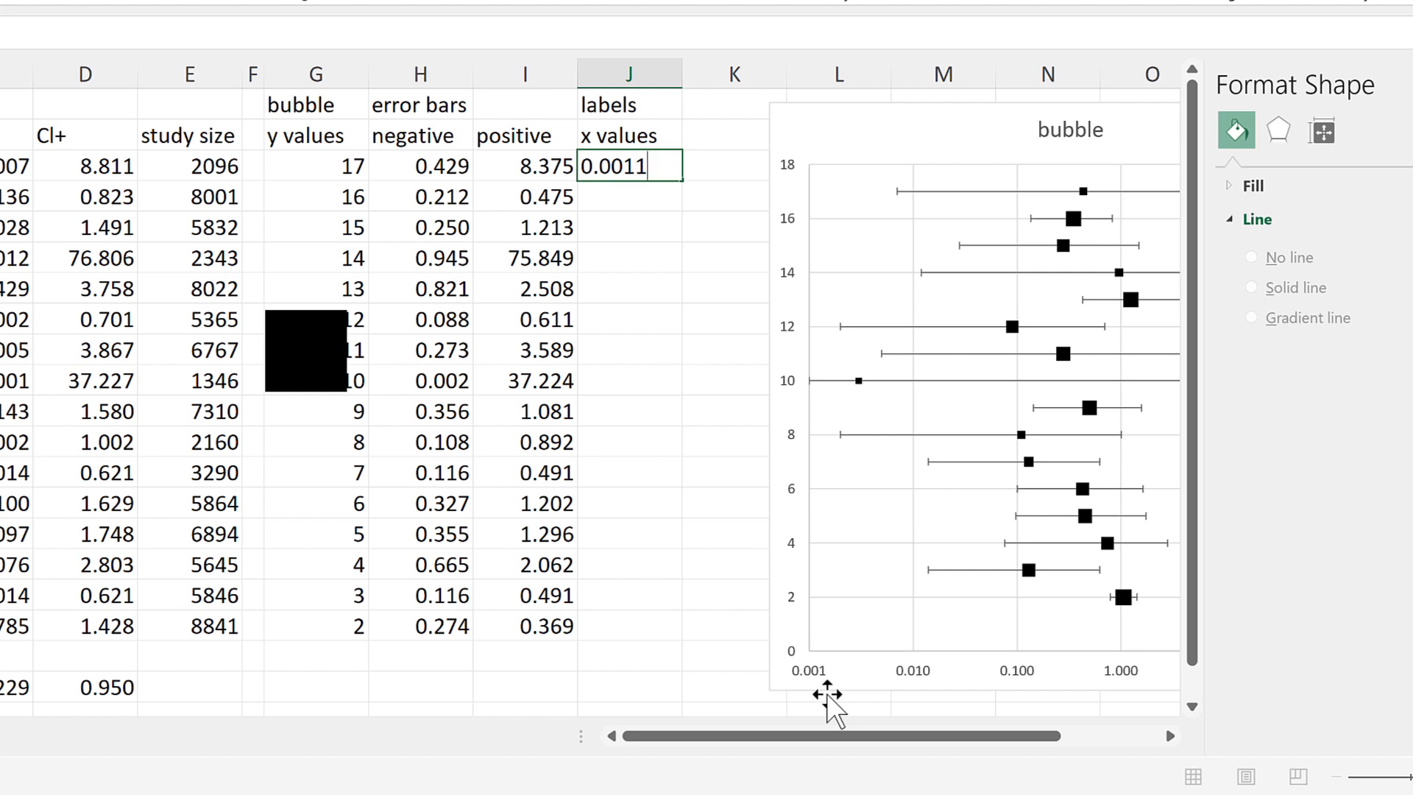
key("Return")
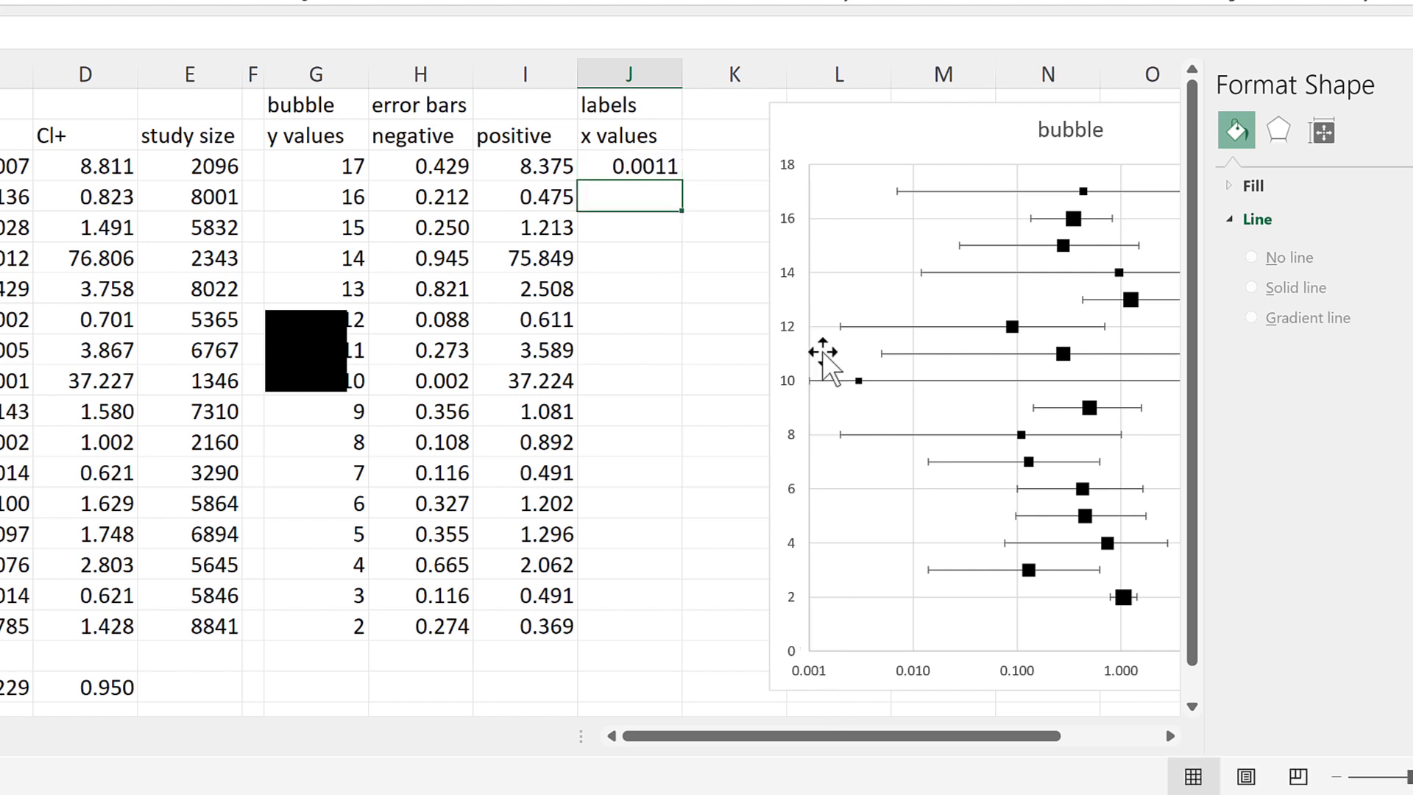
left_click(644, 168)
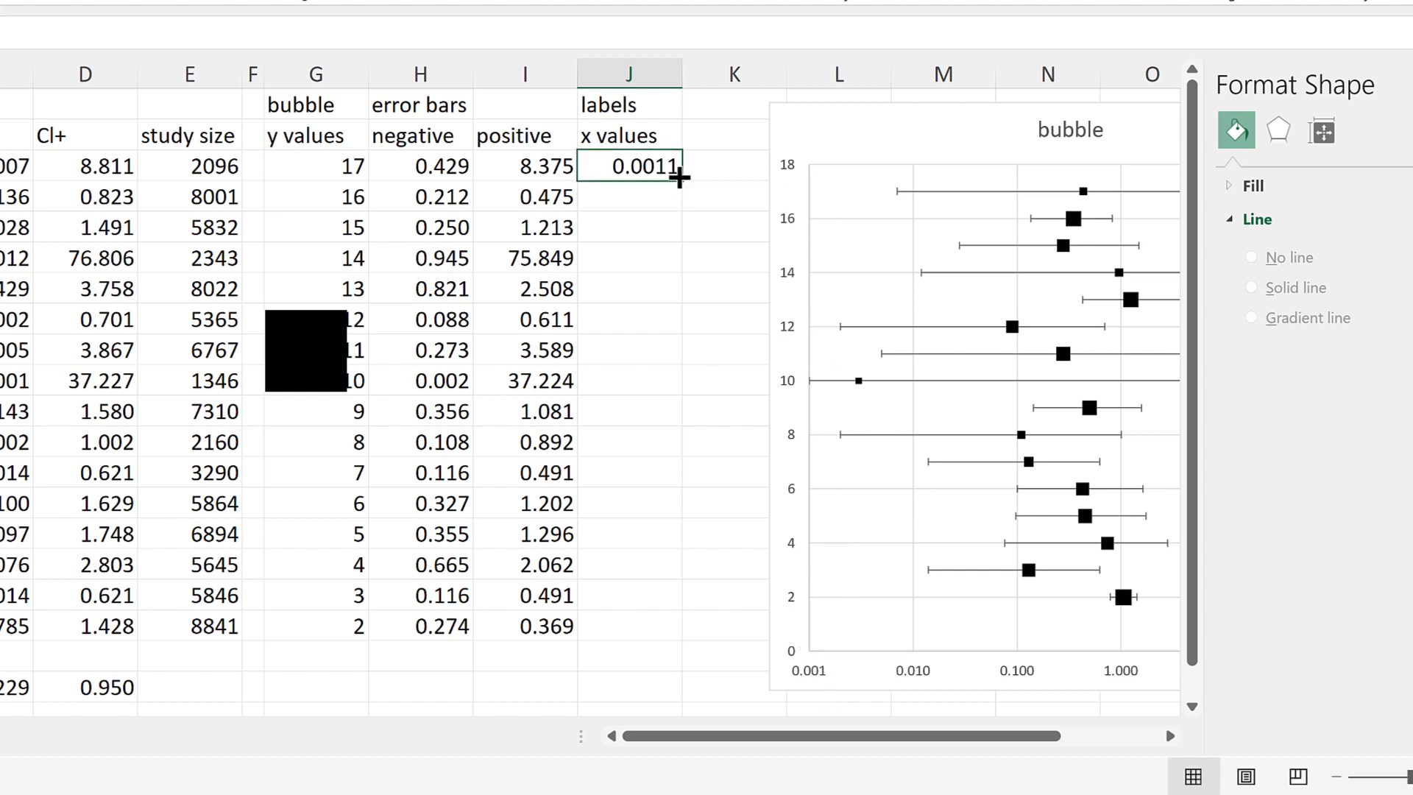
double_click(681, 182)
- Move the bubble chart over so it starts within column L, freeing column K
left_click(727, 158)
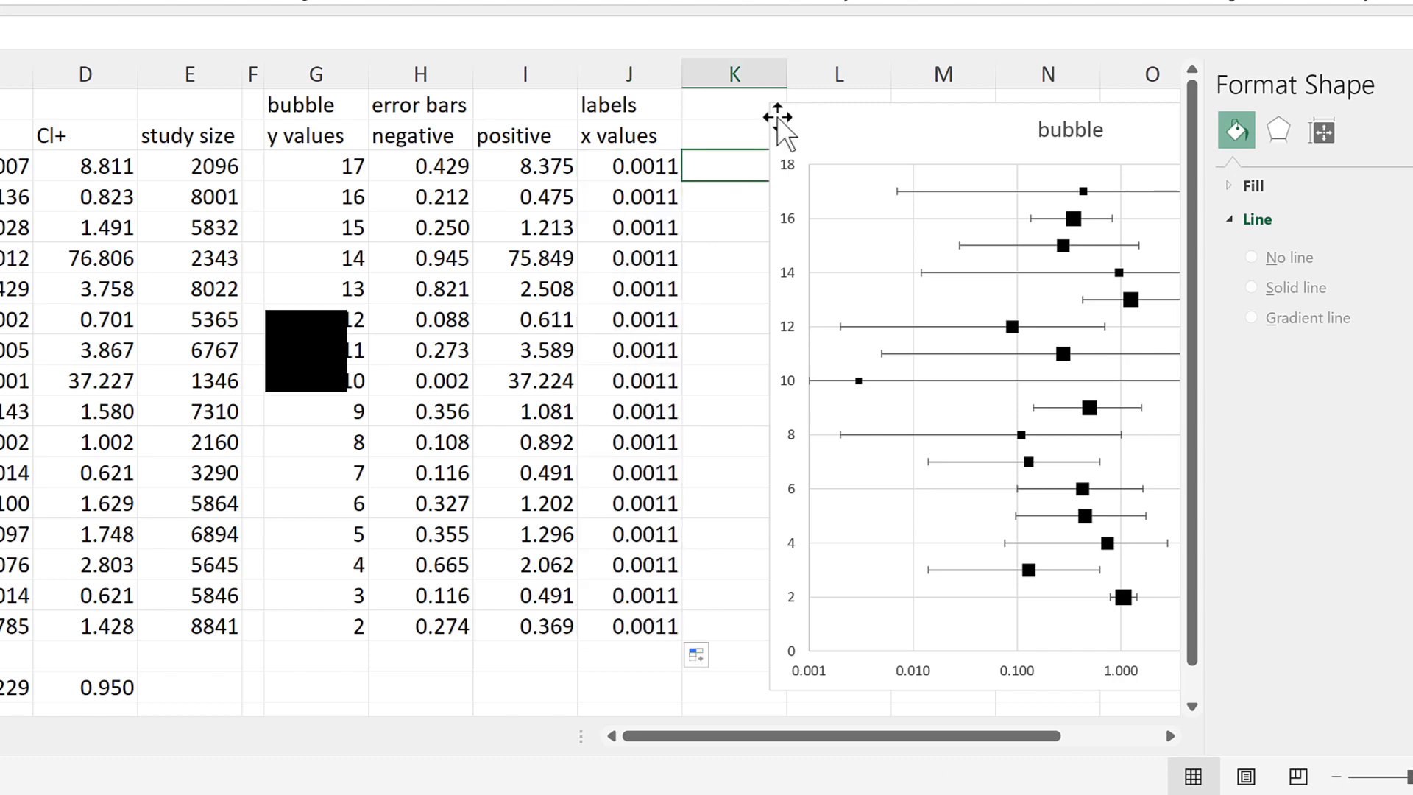
left_click(793, 111)
left_click_drag(814, 103, 839, 120)
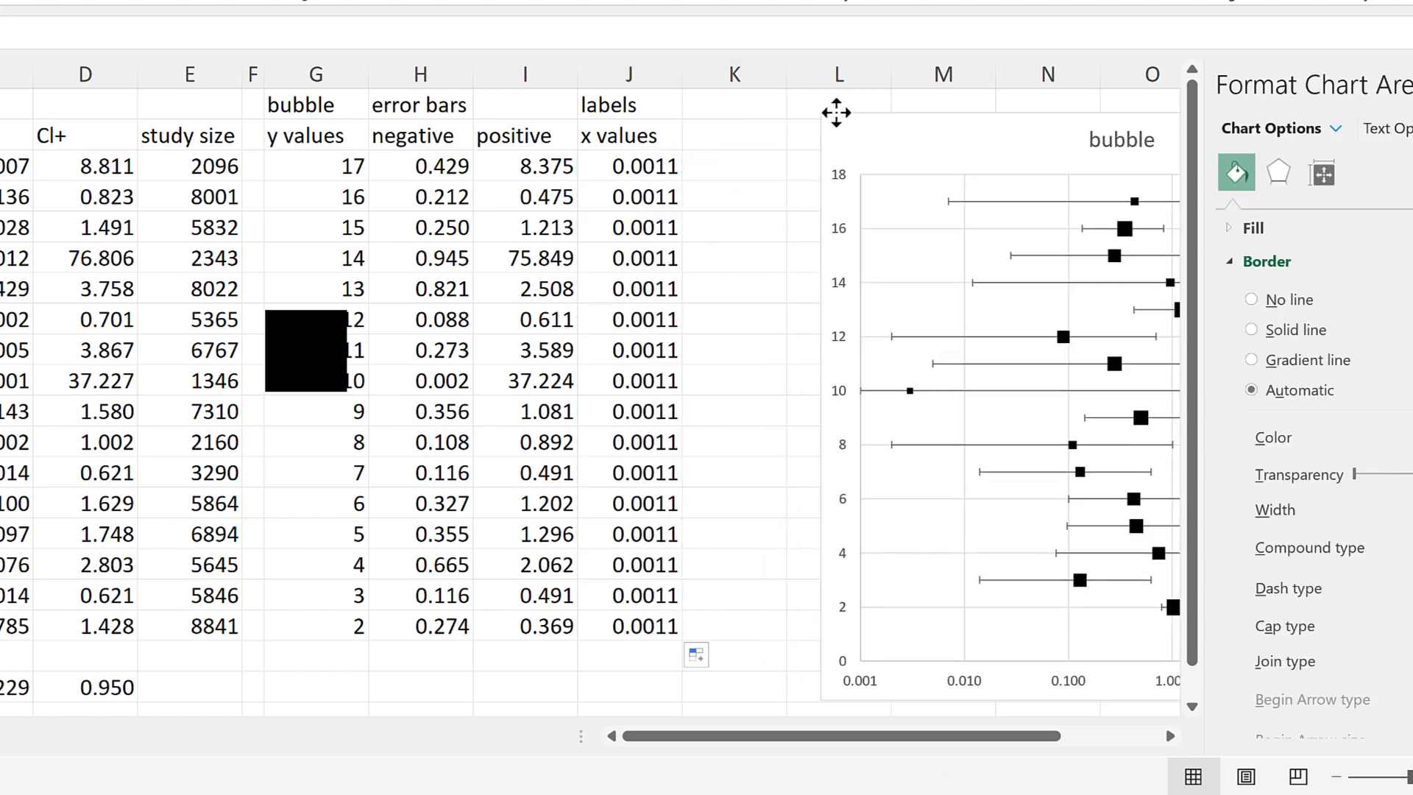
- Head K2 with "size", enter 100 in K3 and fill it down to K18
left_click(726, 137)
type("si")
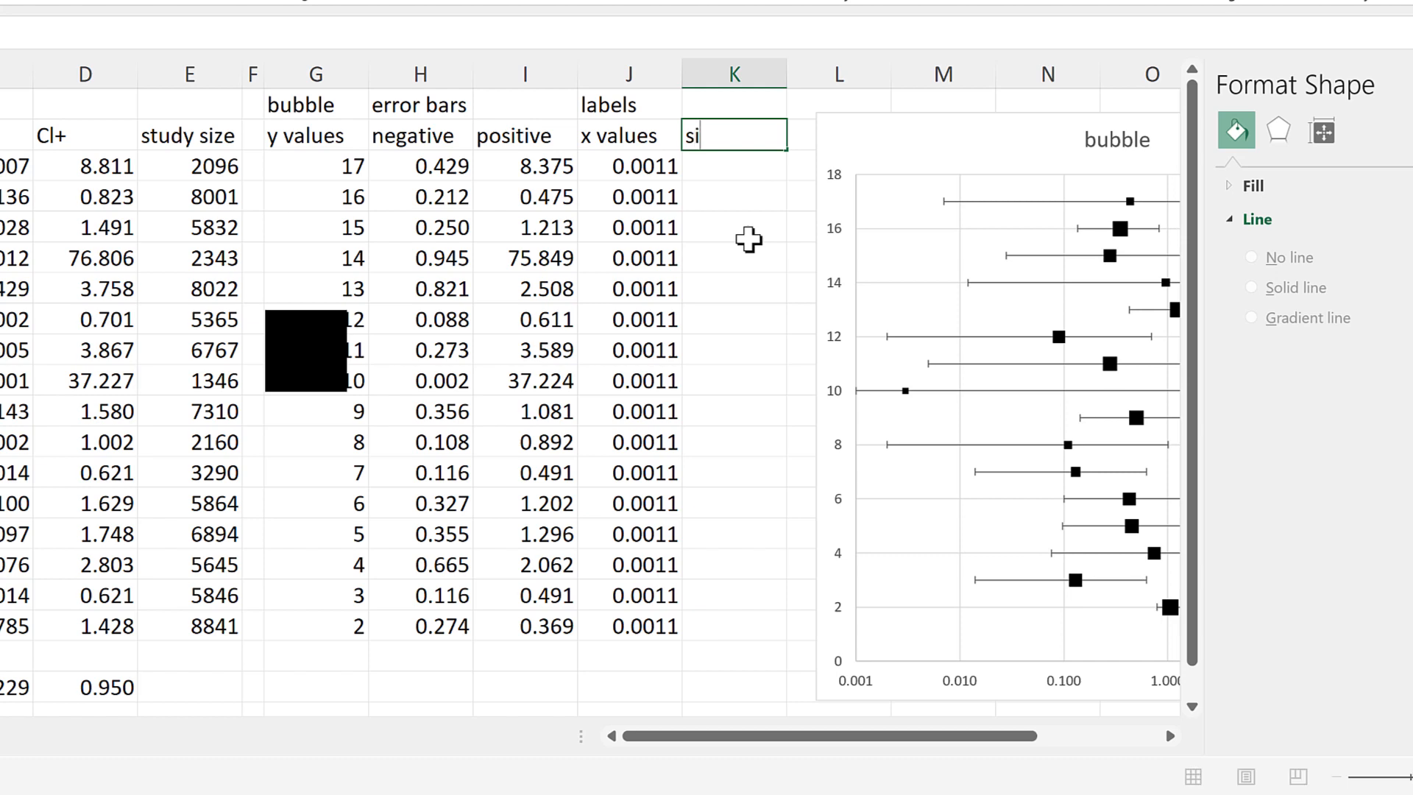
type("ze")
key("Return")
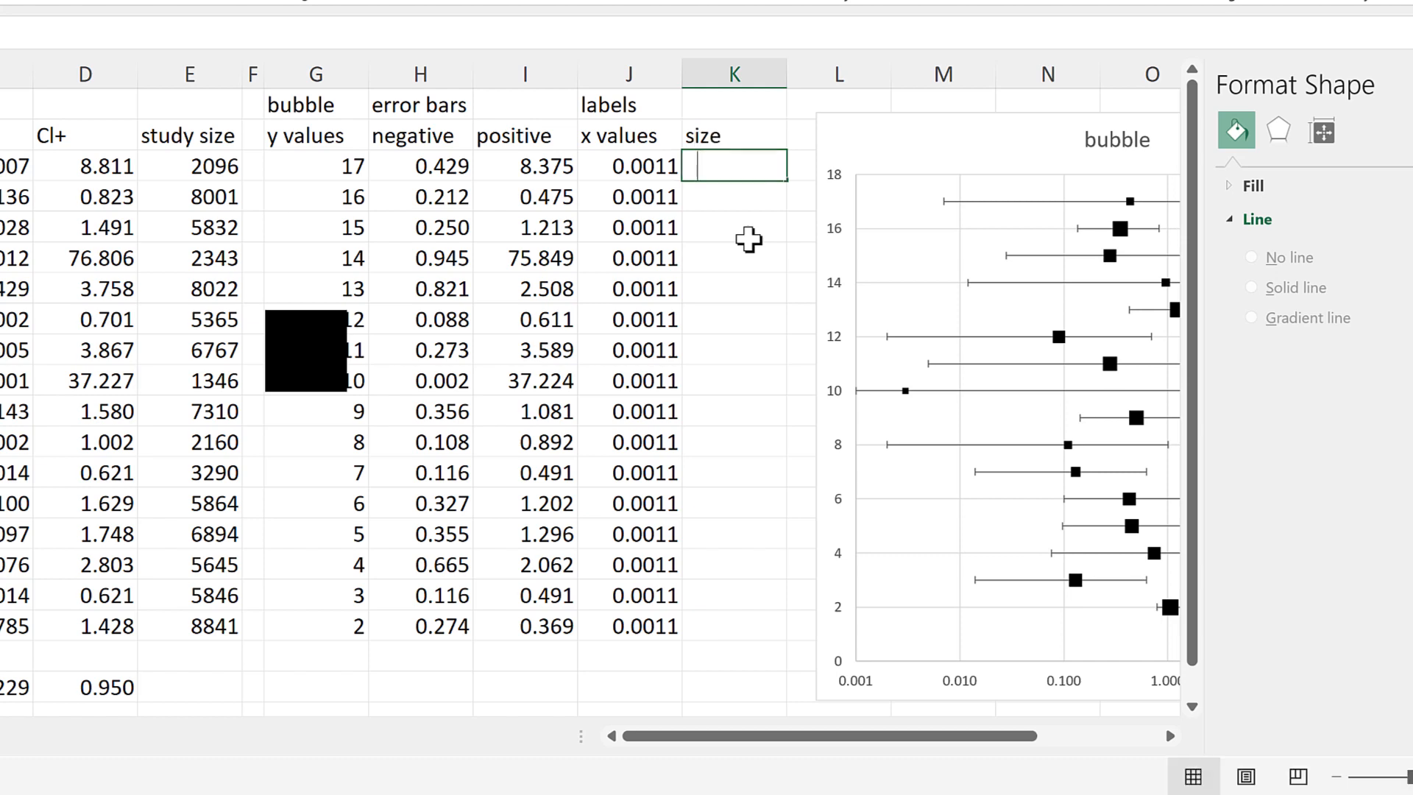
type("100")
key("Return")
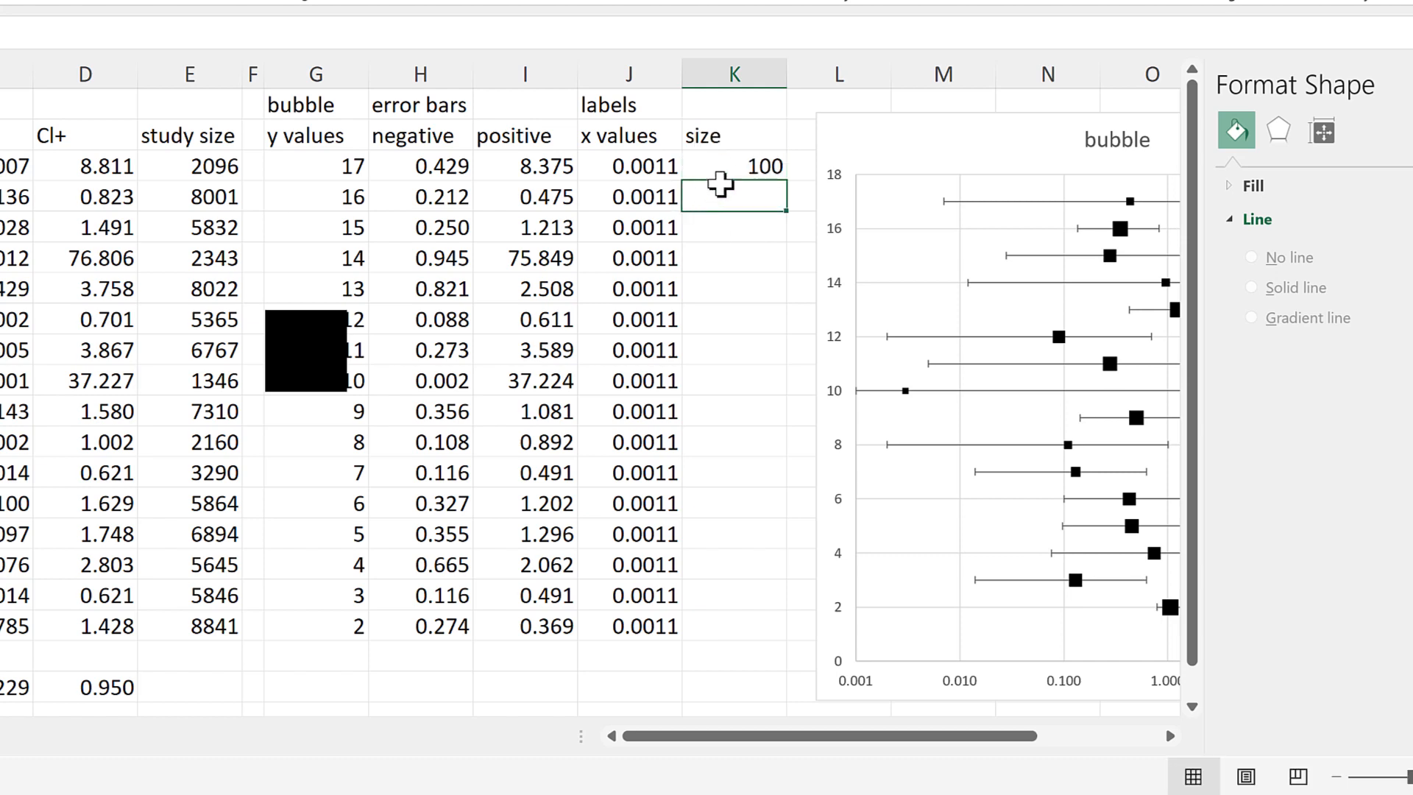
left_click(732, 168)
double_click(784, 182)
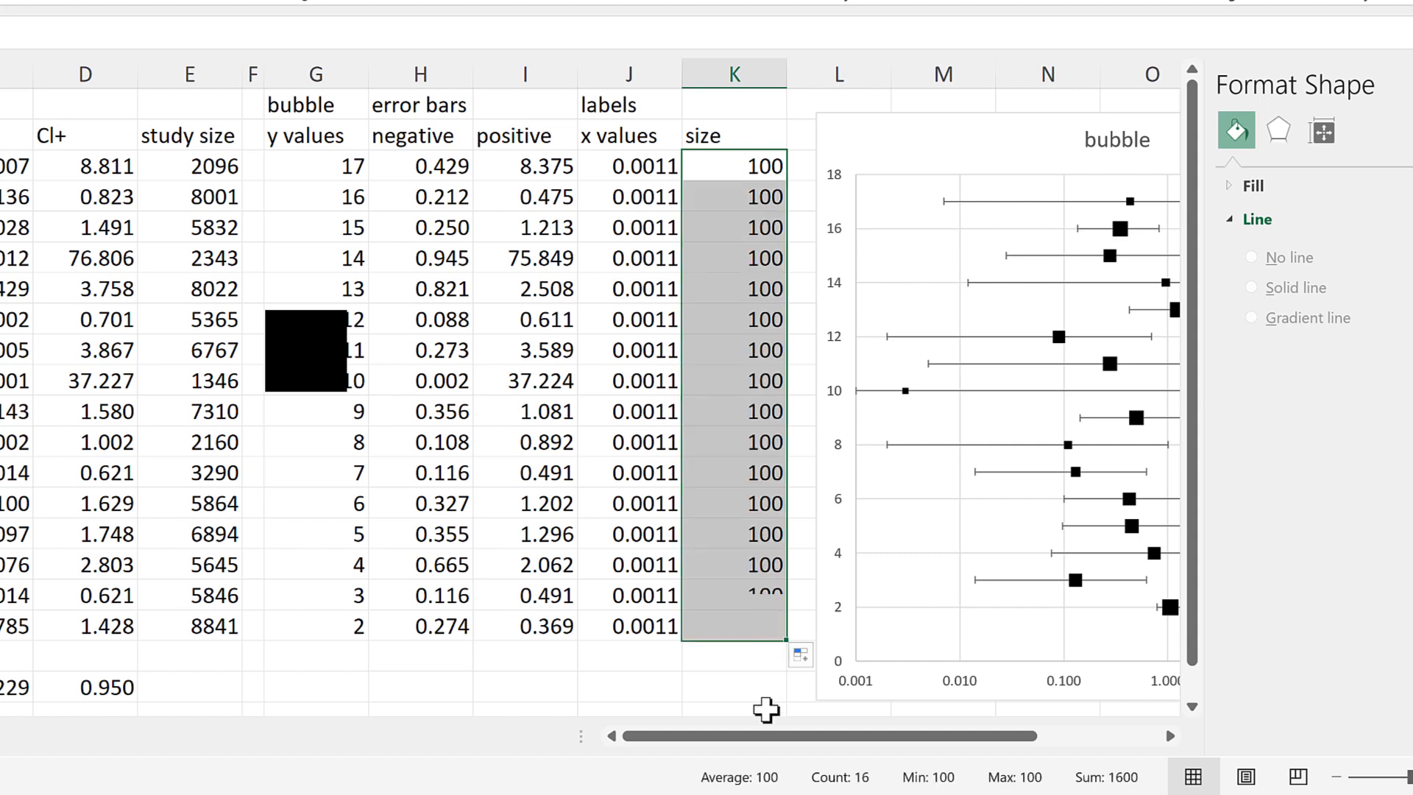
- Add a second series to the bubble chart, taking its name from J1 and its X values from J3:J18
left_click_drag(758, 736, 884, 738)
left_click(599, 125)
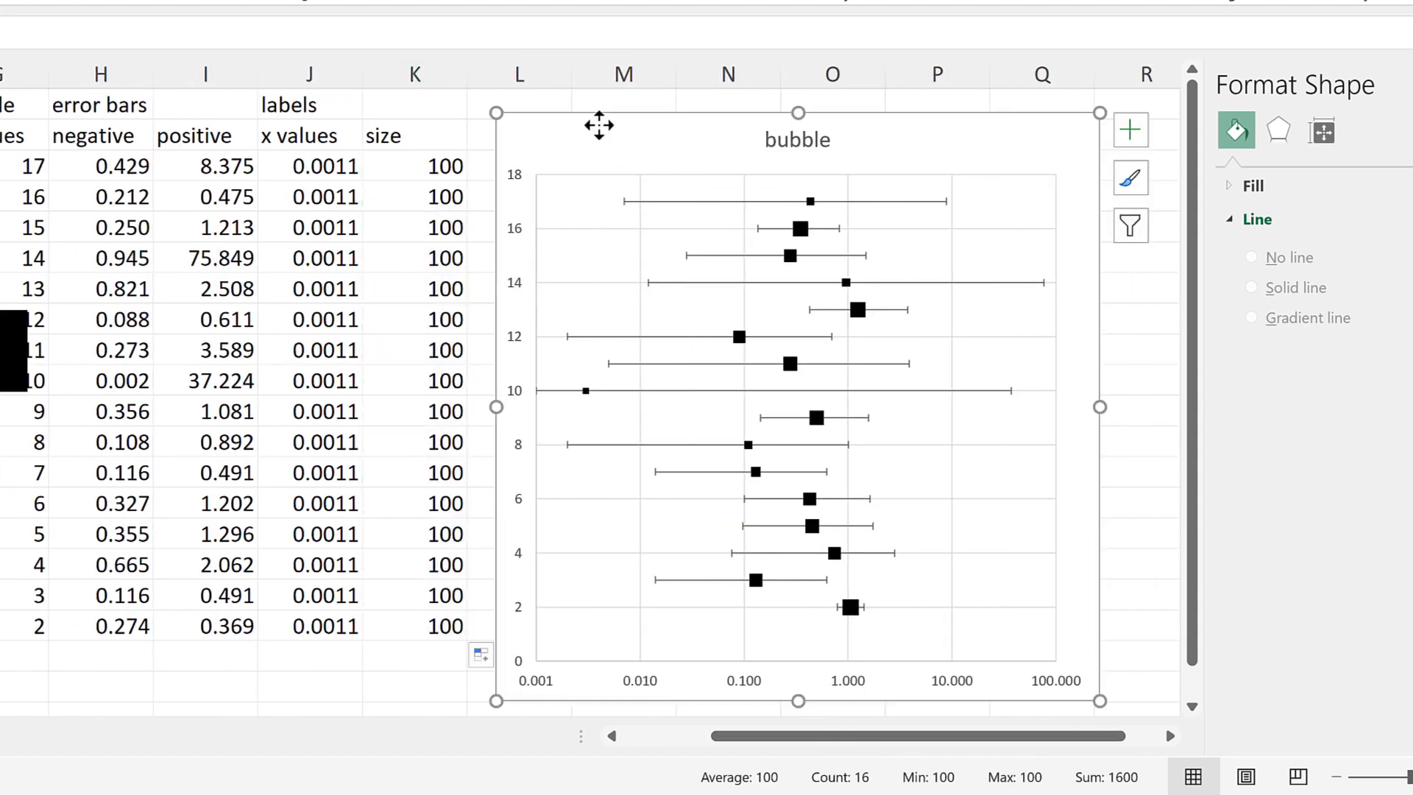
right_click(599, 125)
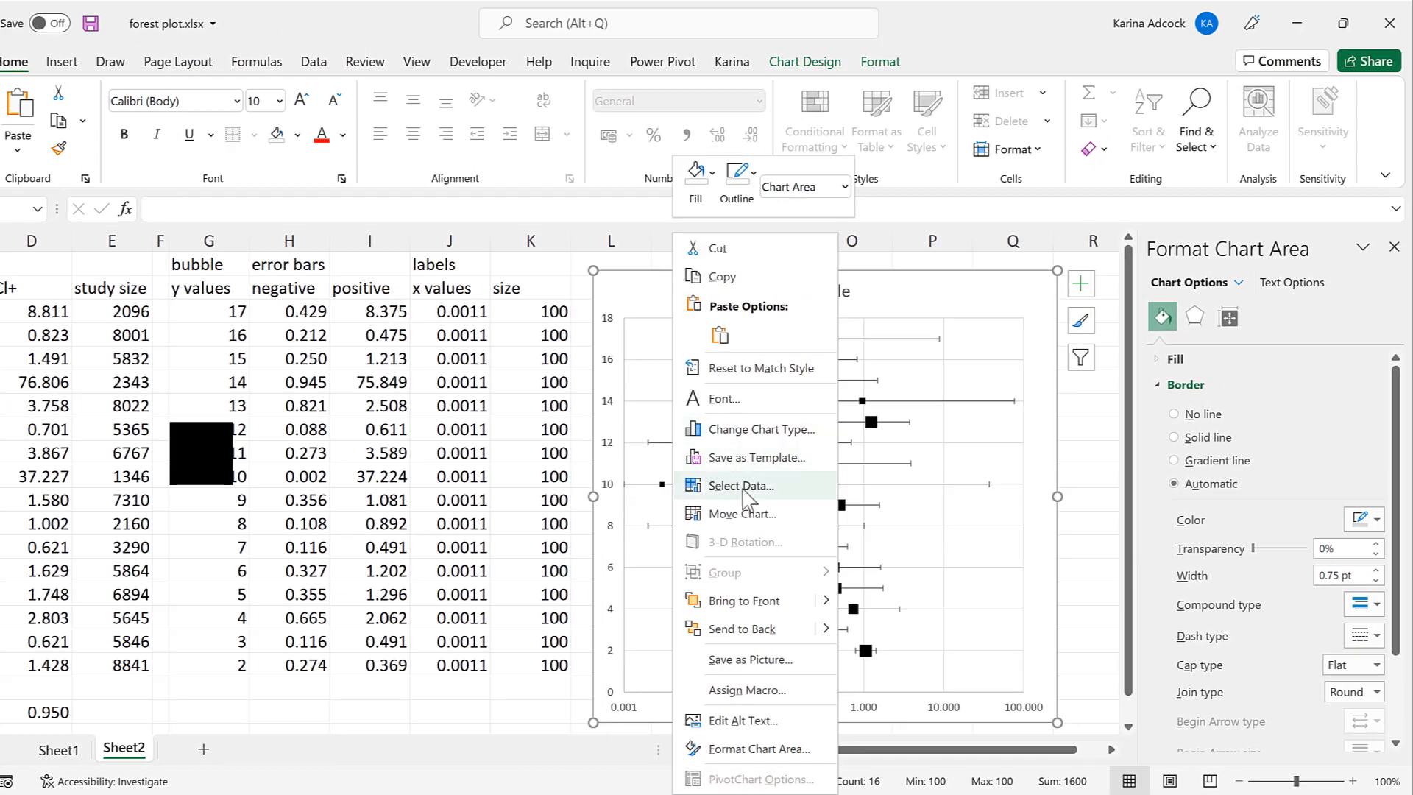
left_click(743, 485)
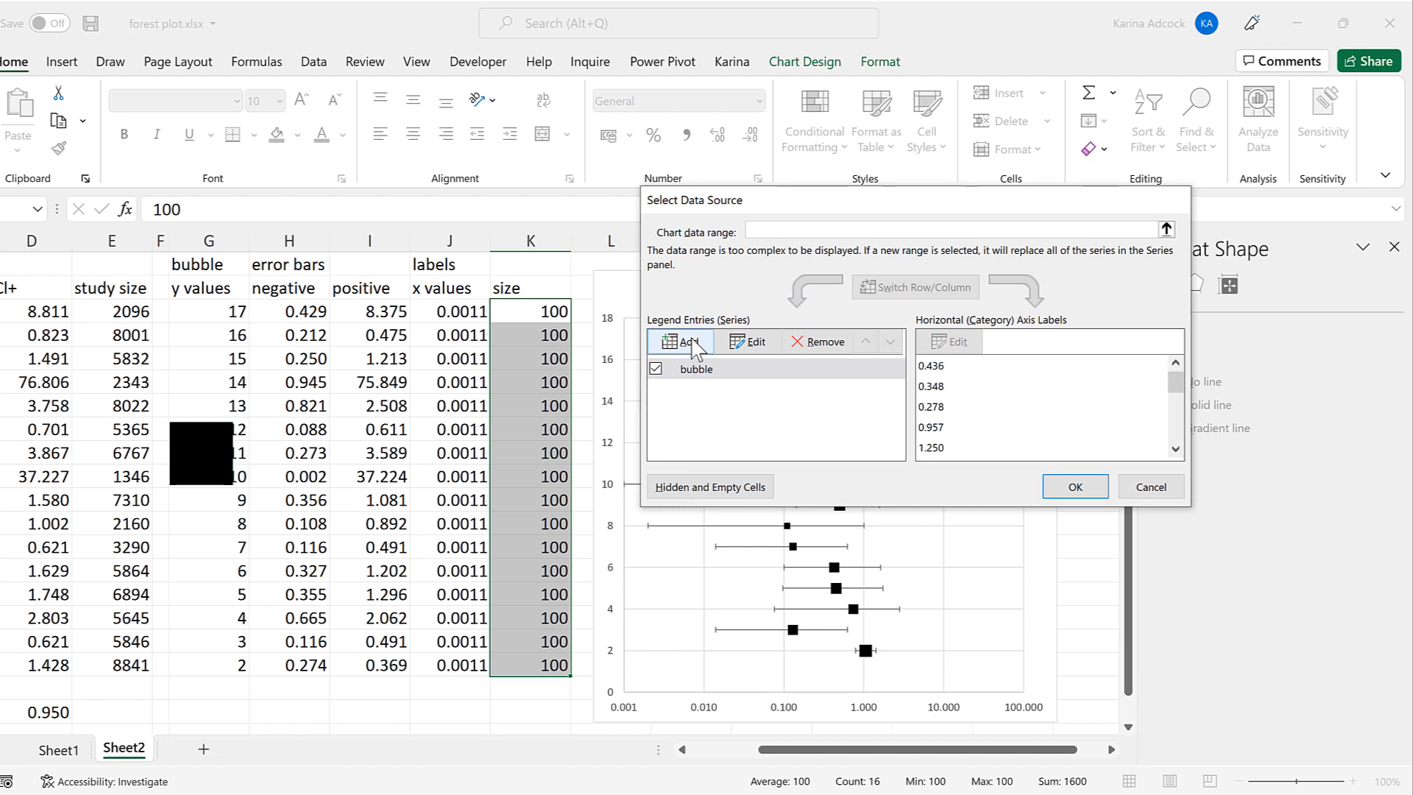
left_click(692, 345)
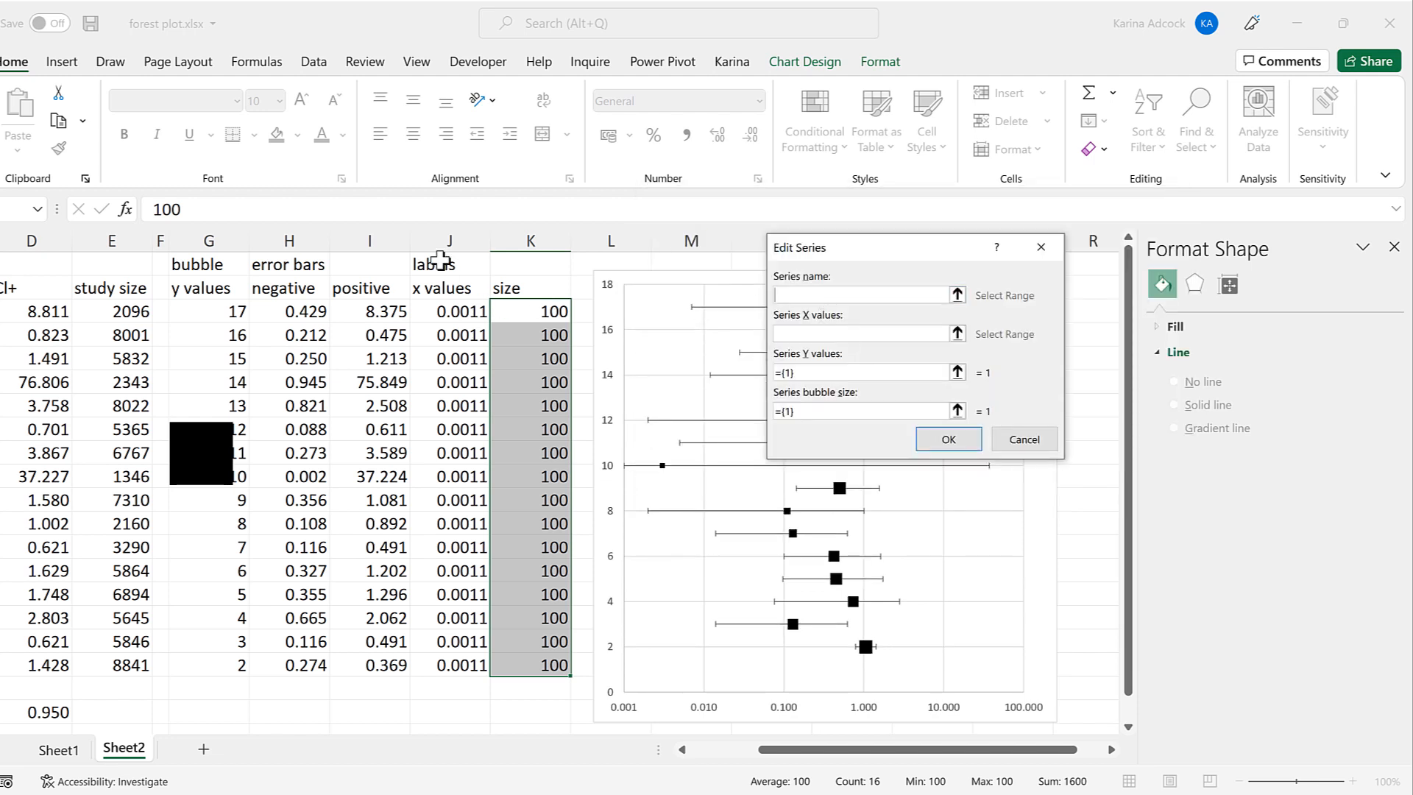
left_click(439, 259)
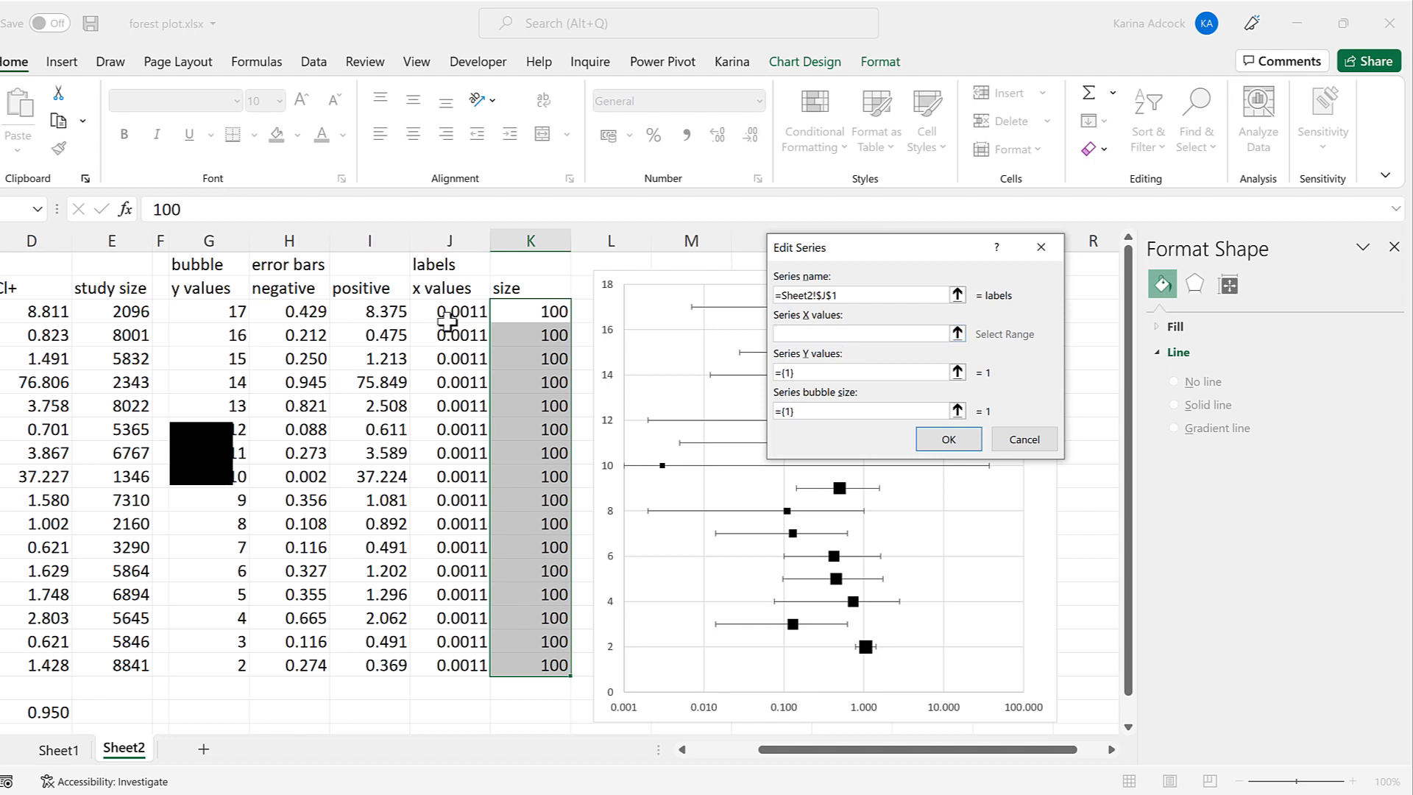
left_click_drag(446, 321, 439, 672)
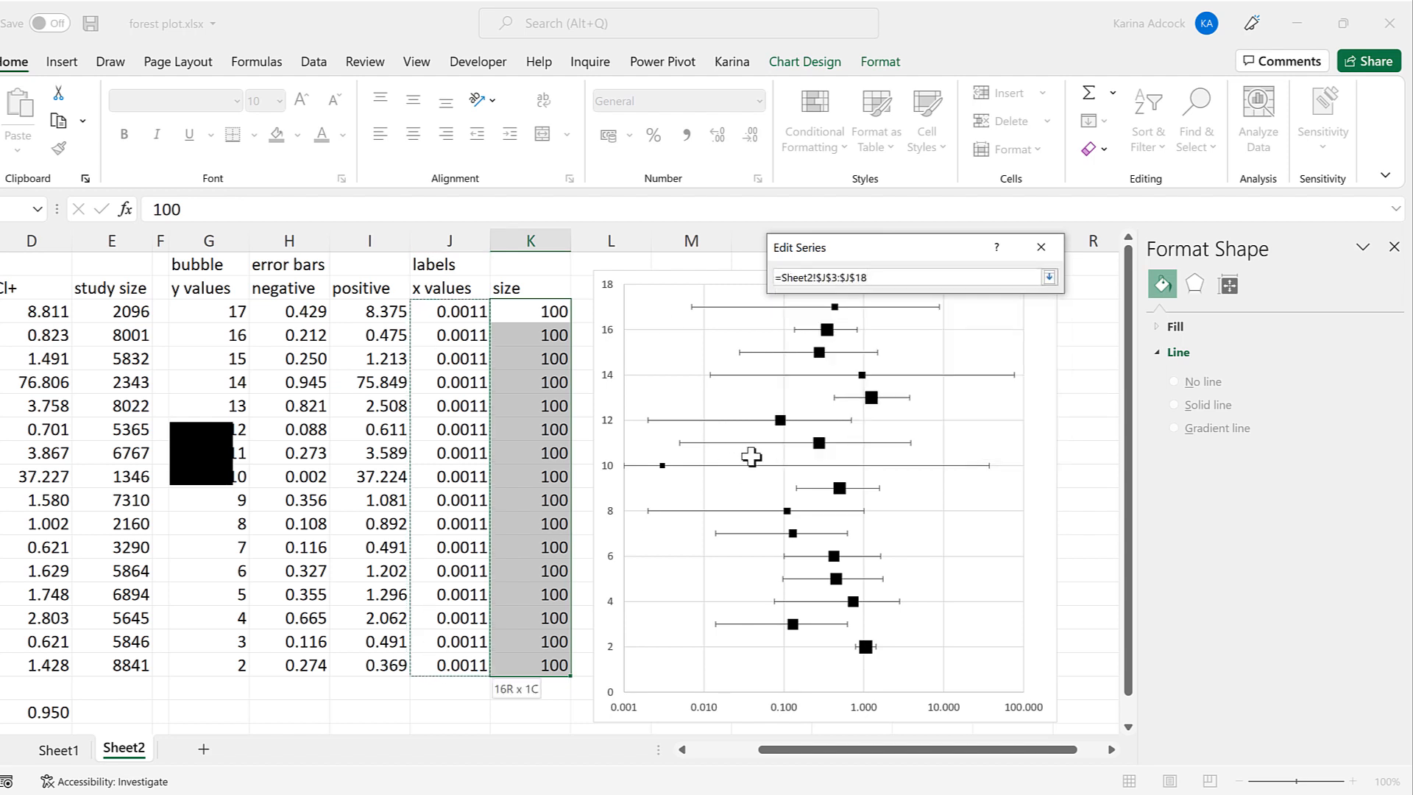
- Replace the new series' default Y values with the range G3:G18
left_click(831, 371)
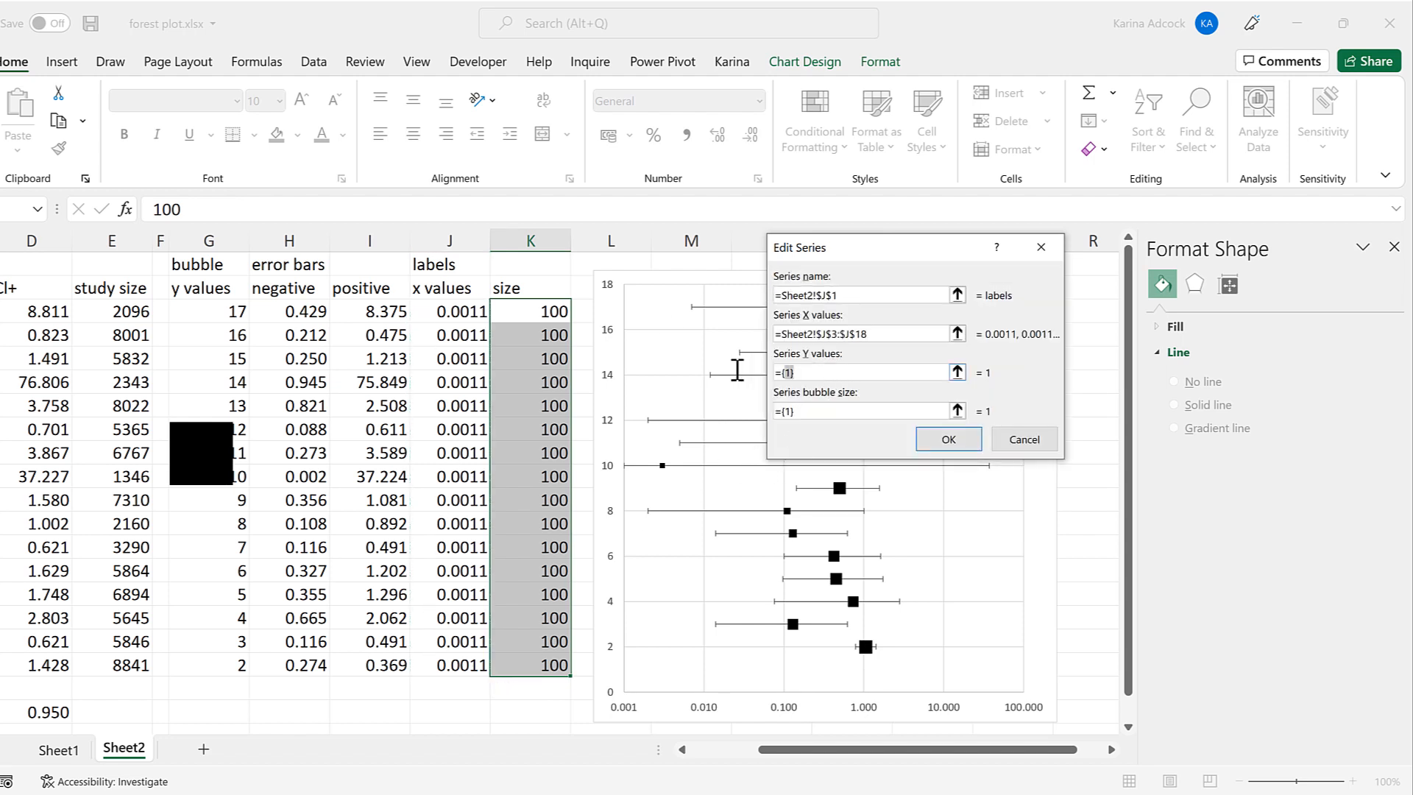
key("BackSpace")
key("BackSpace")
key("BackSpace")
key("BackSpace")
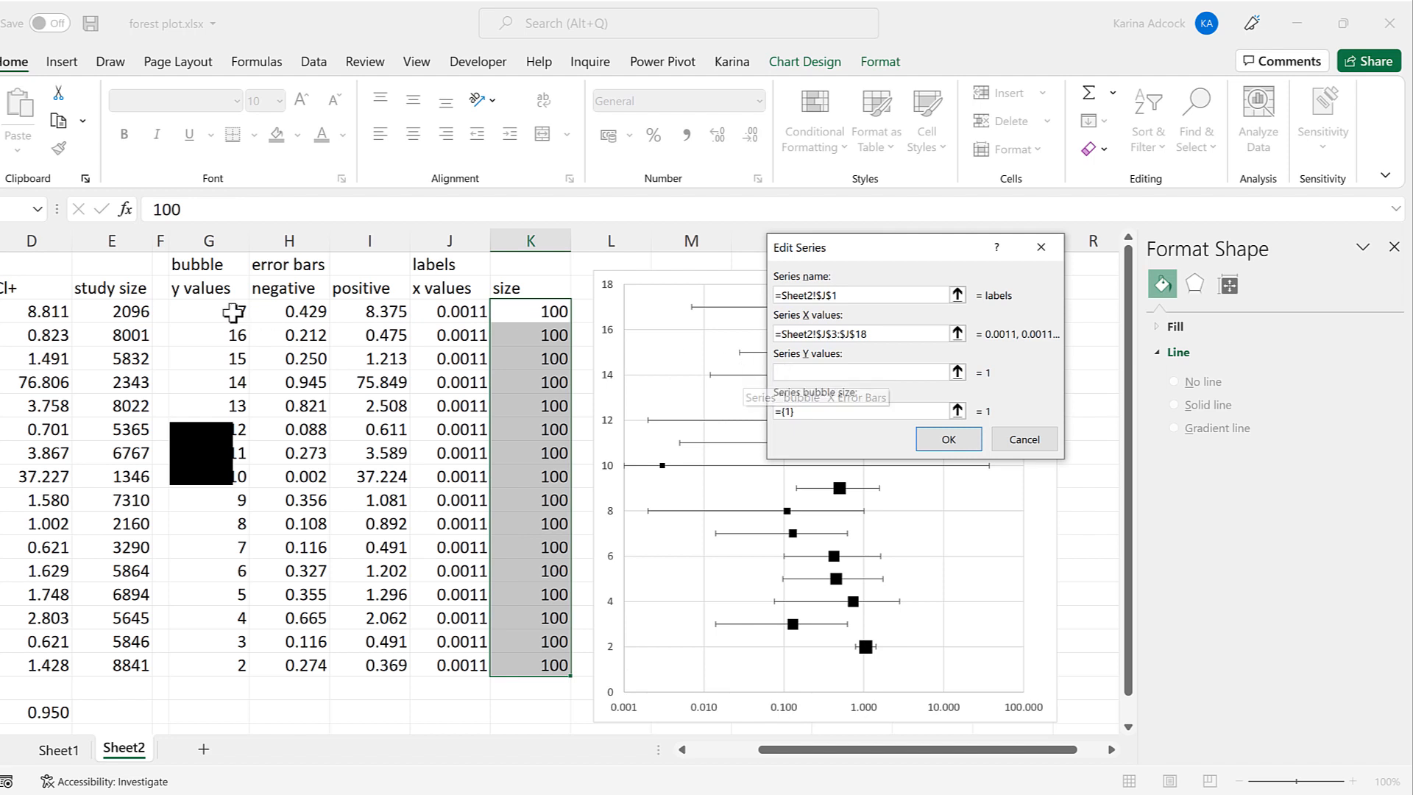
left_click(682, 750)
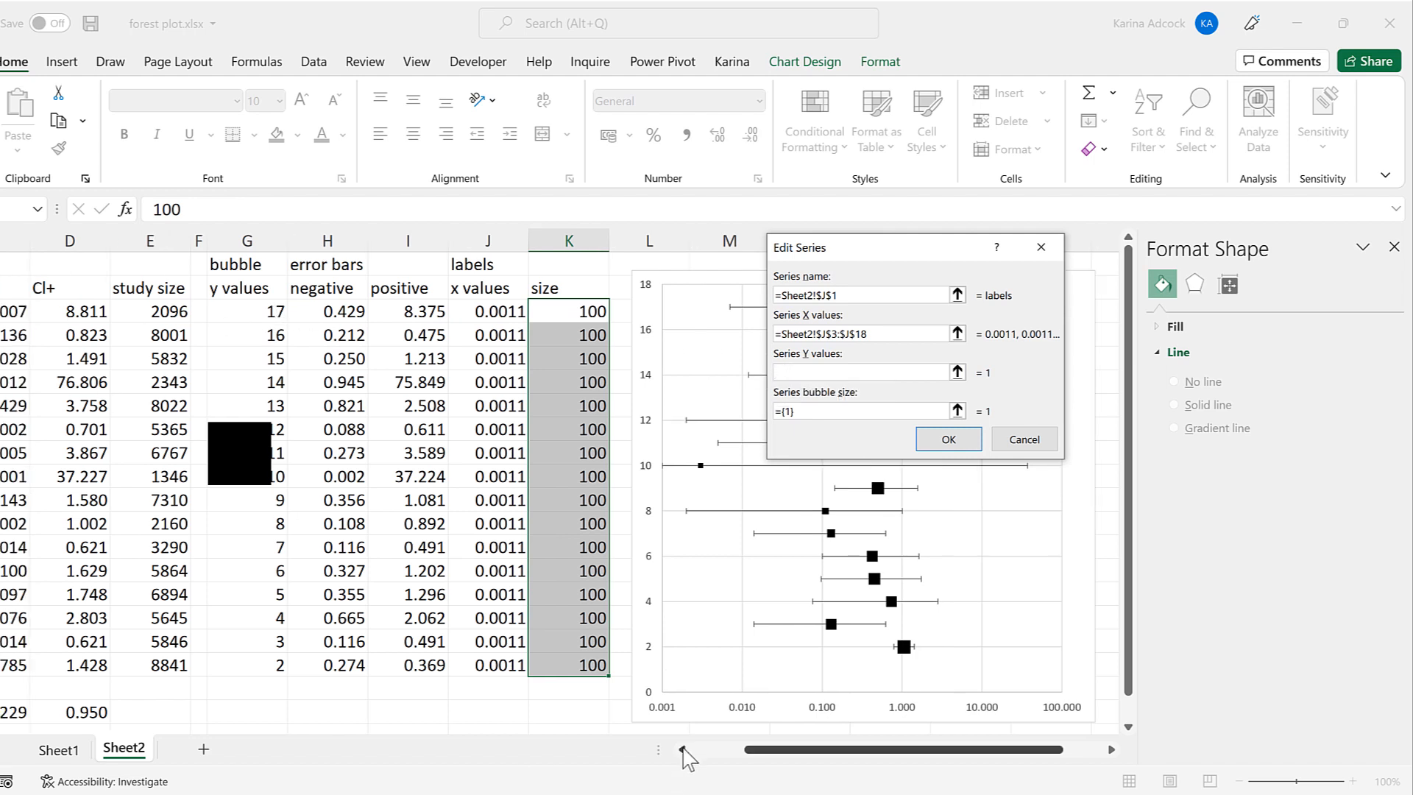
left_click(682, 750)
left_click_drag(350, 310, 350, 665)
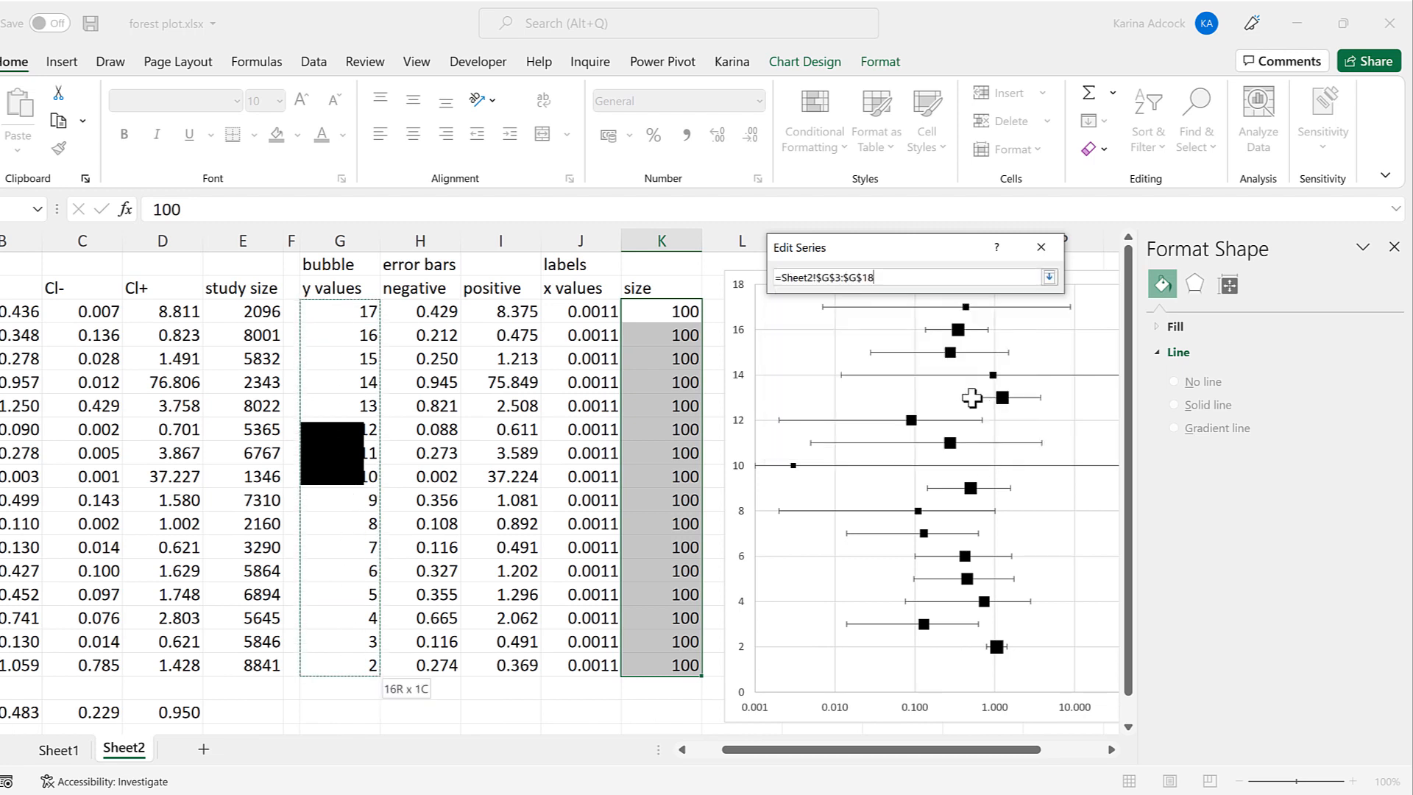
- Set the new series' bubble size to the range K3:K18 and apply the chart data changes
left_click(823, 412)
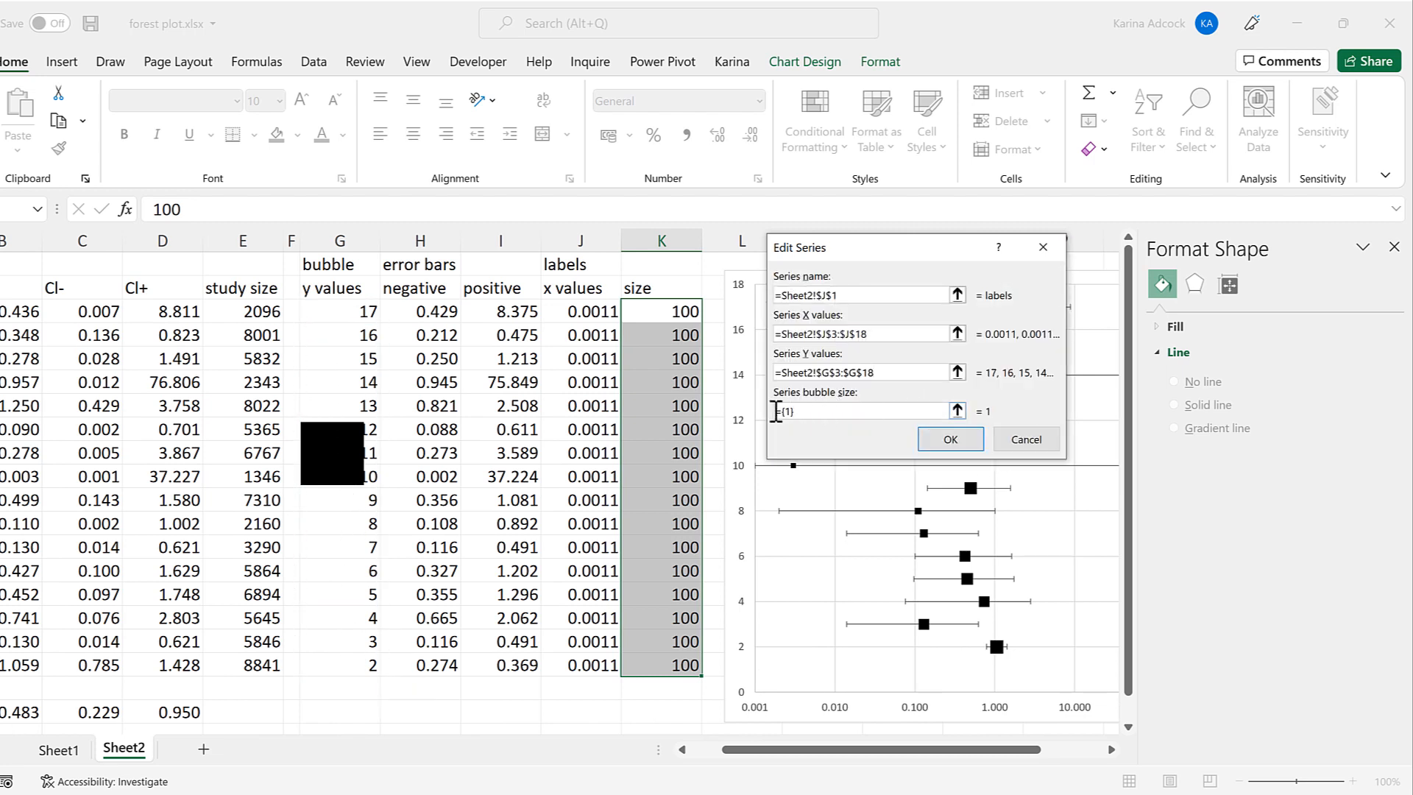
left_click_drag(655, 312, 667, 667)
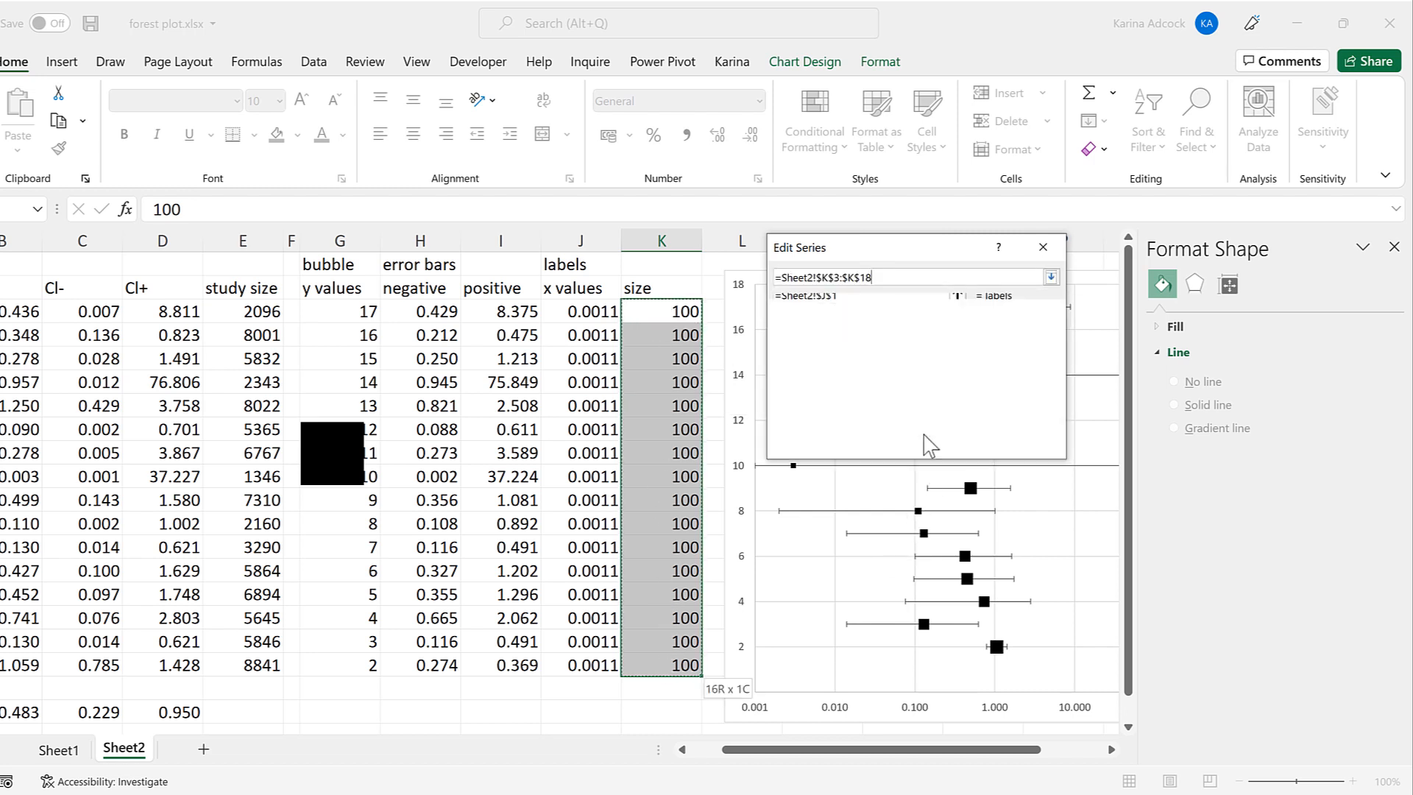
left_click(940, 441)
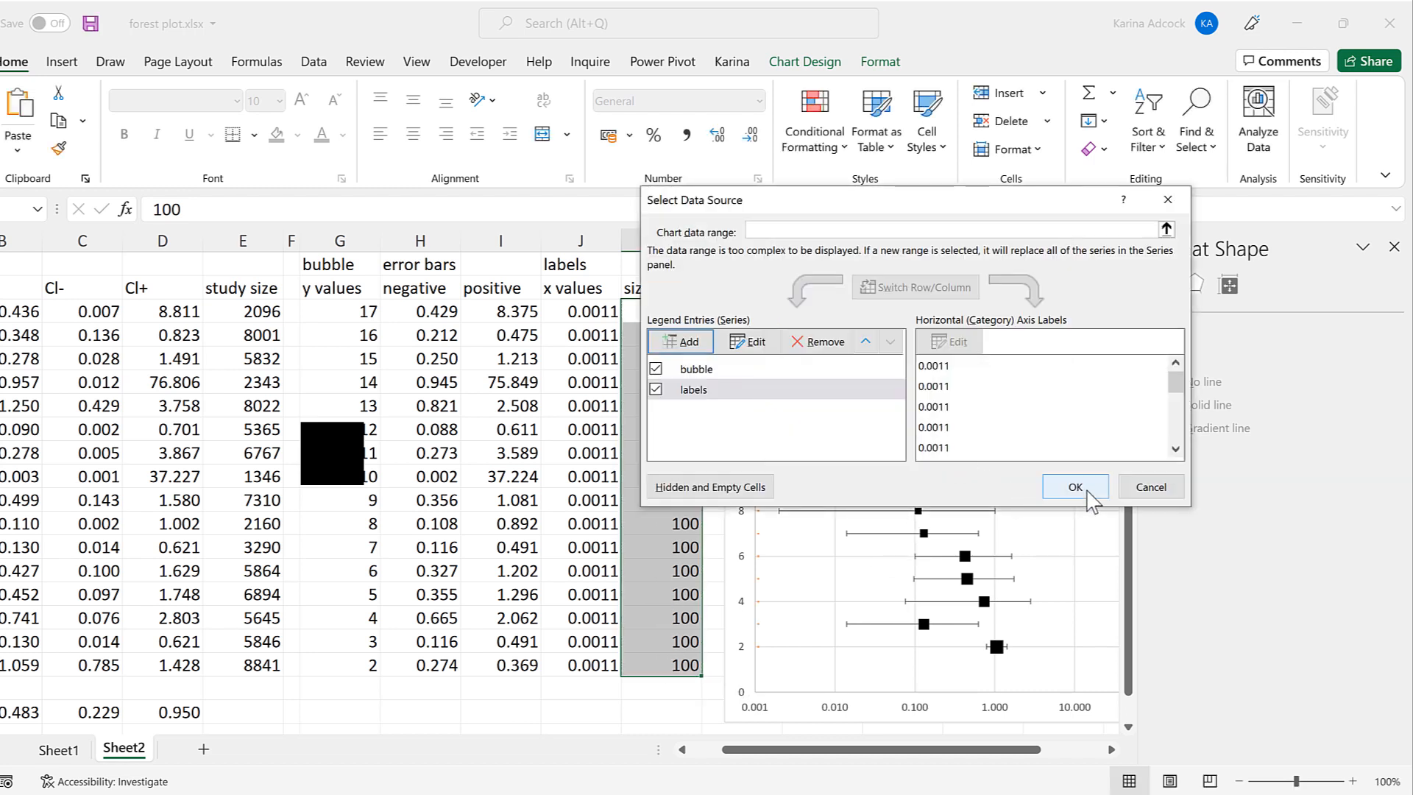
left_click(1076, 487)
- Add data labels to the small bubbles of the labels series along the vertical axis
left_click_drag(936, 751, 987, 758)
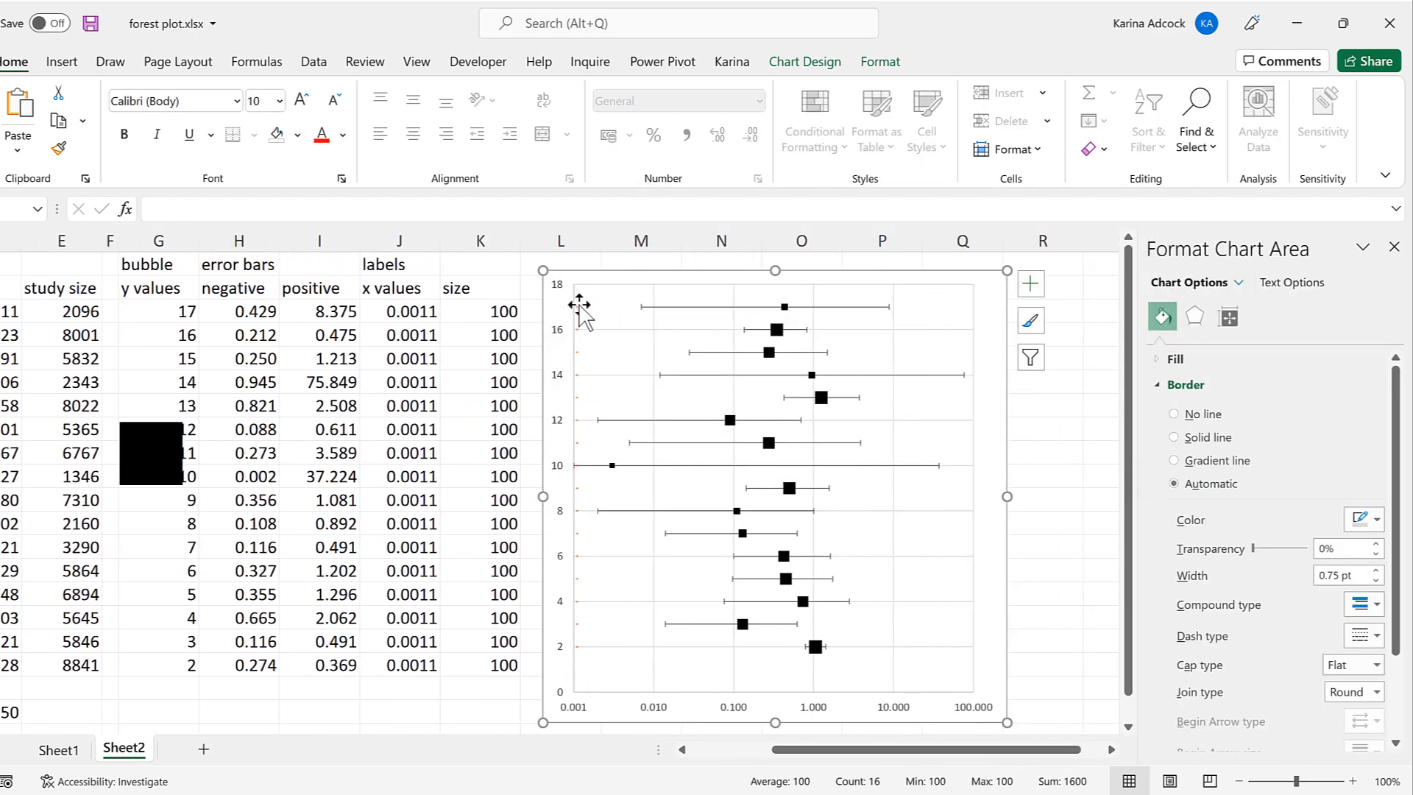
left_click(577, 311)
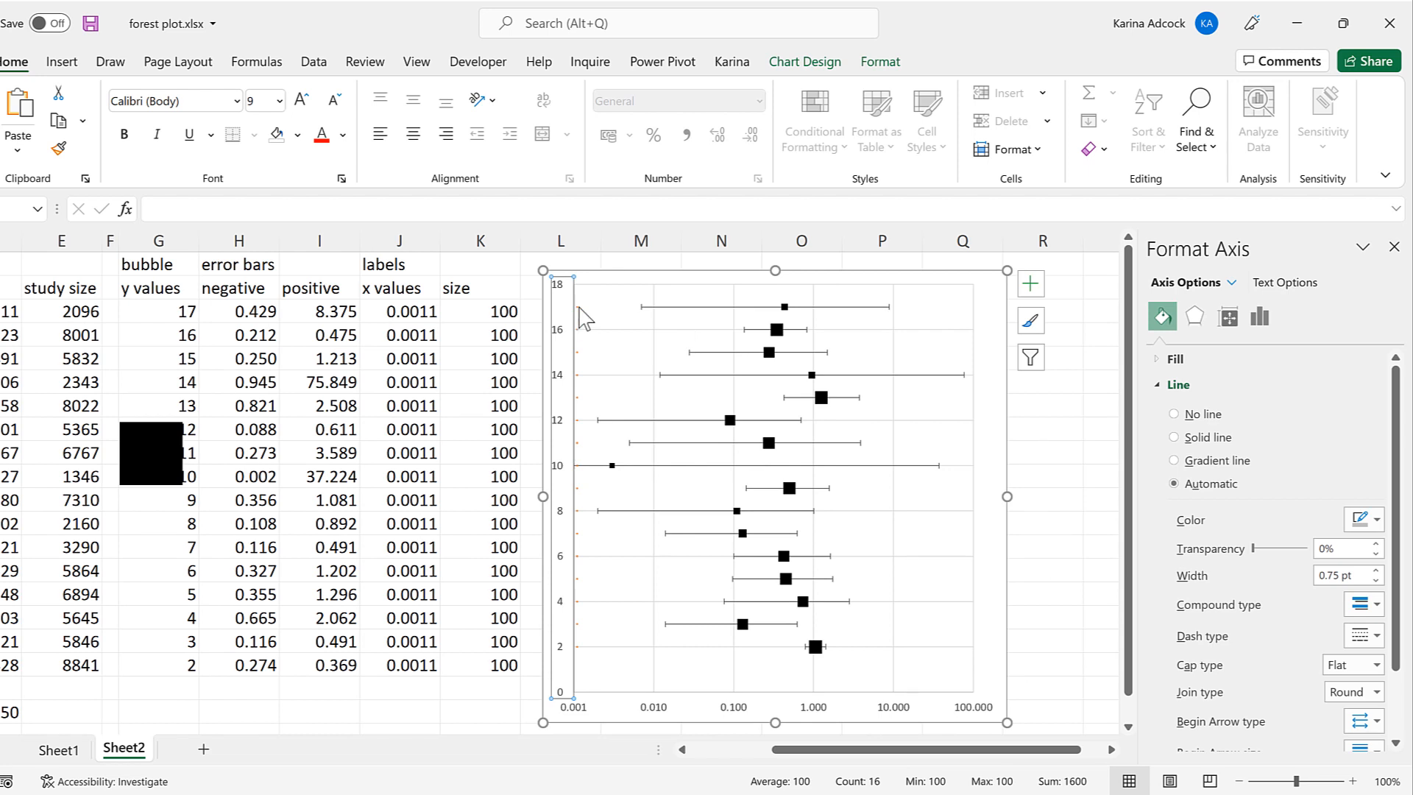
left_click(578, 314)
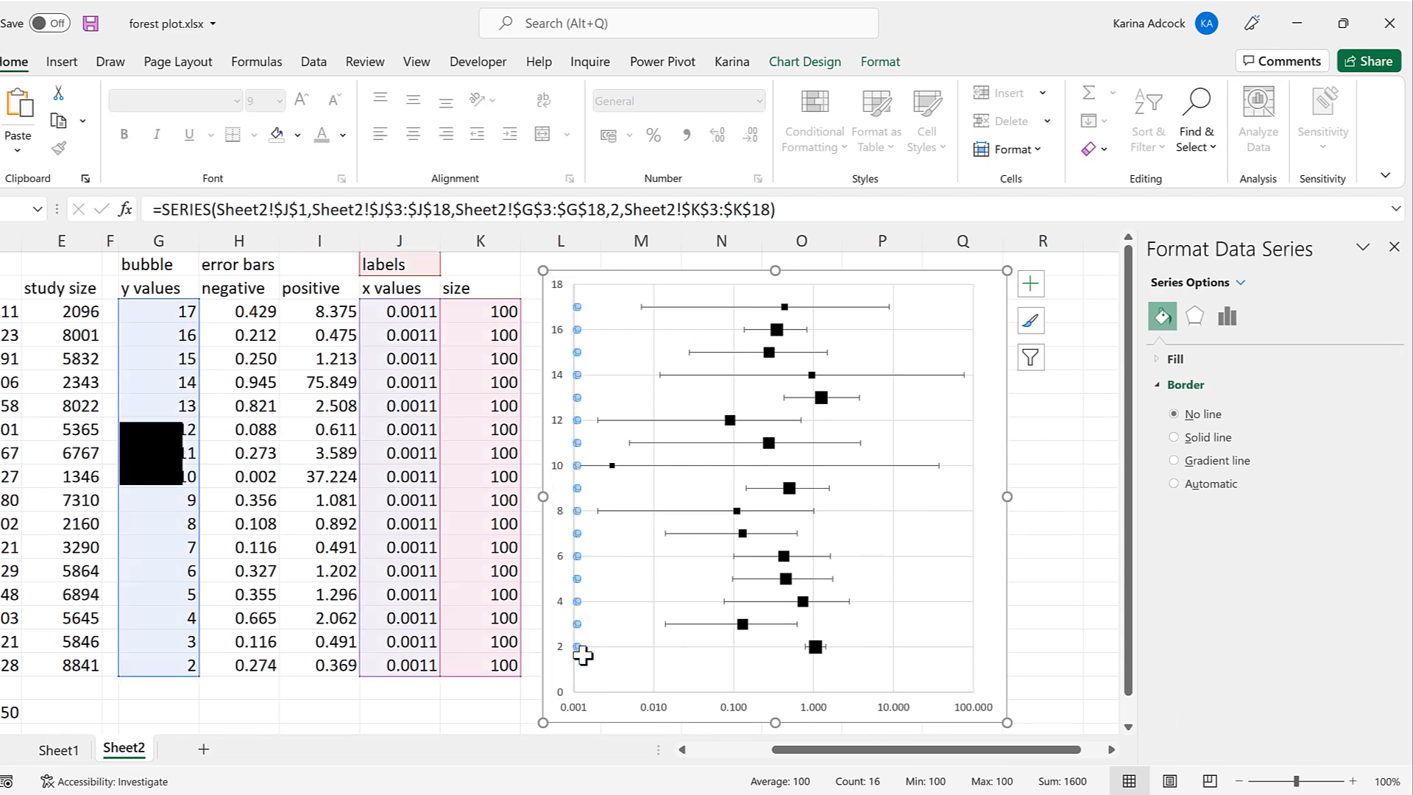
left_click(1030, 287)
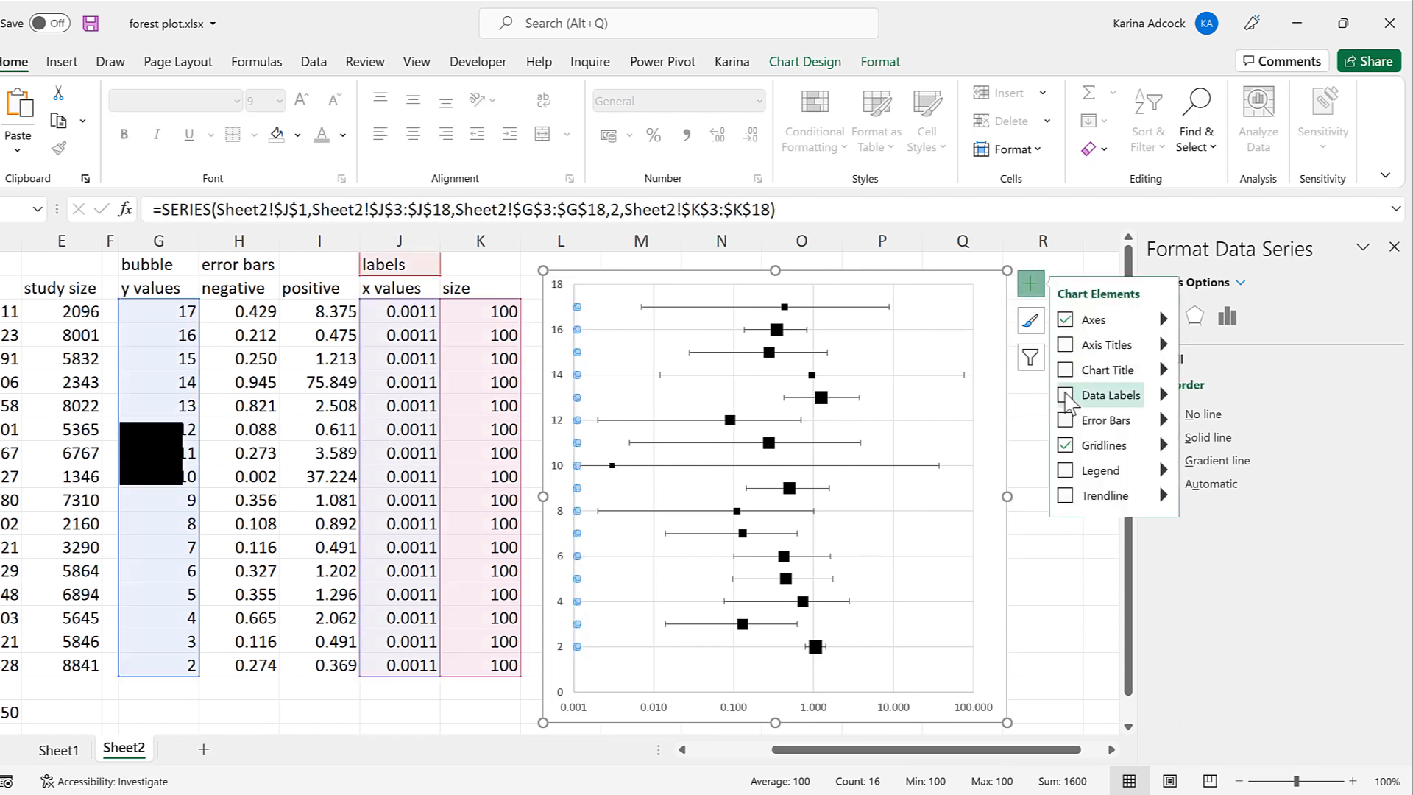
left_click(1065, 396)
left_click(1041, 615)
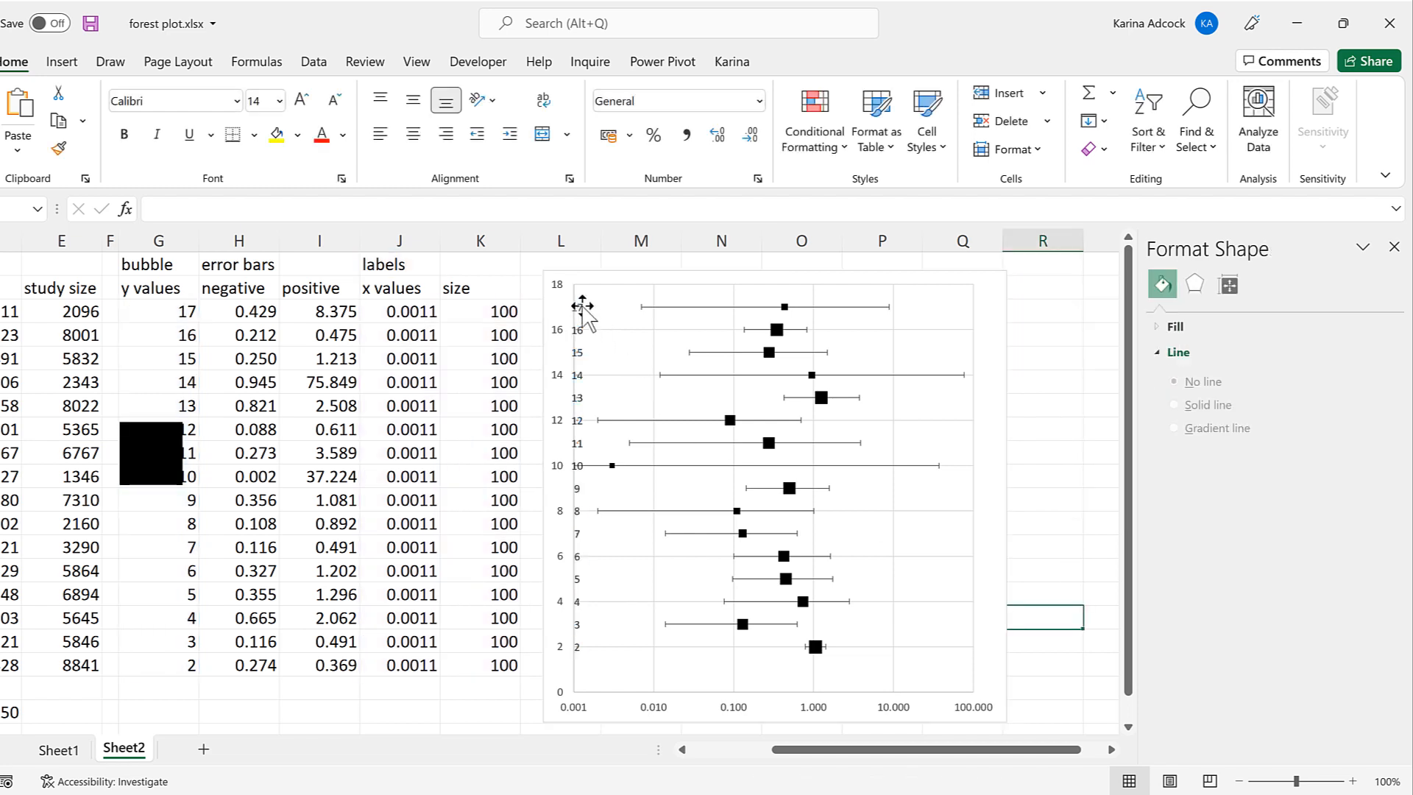
- Make the labels series' data labels show the study names from cells A3:A18 instead of the Y values
left_click(581, 306)
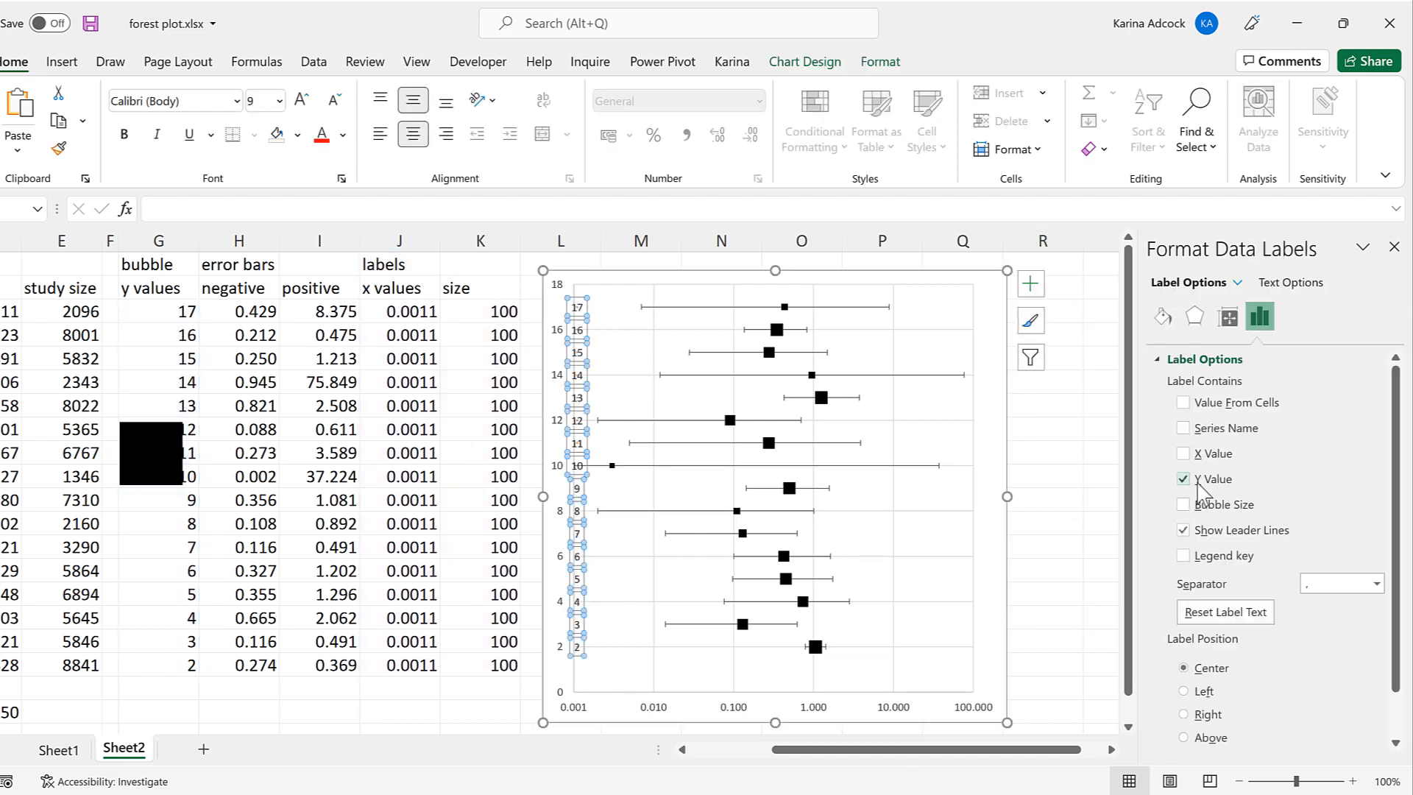
left_click(1197, 482)
left_click(1194, 409)
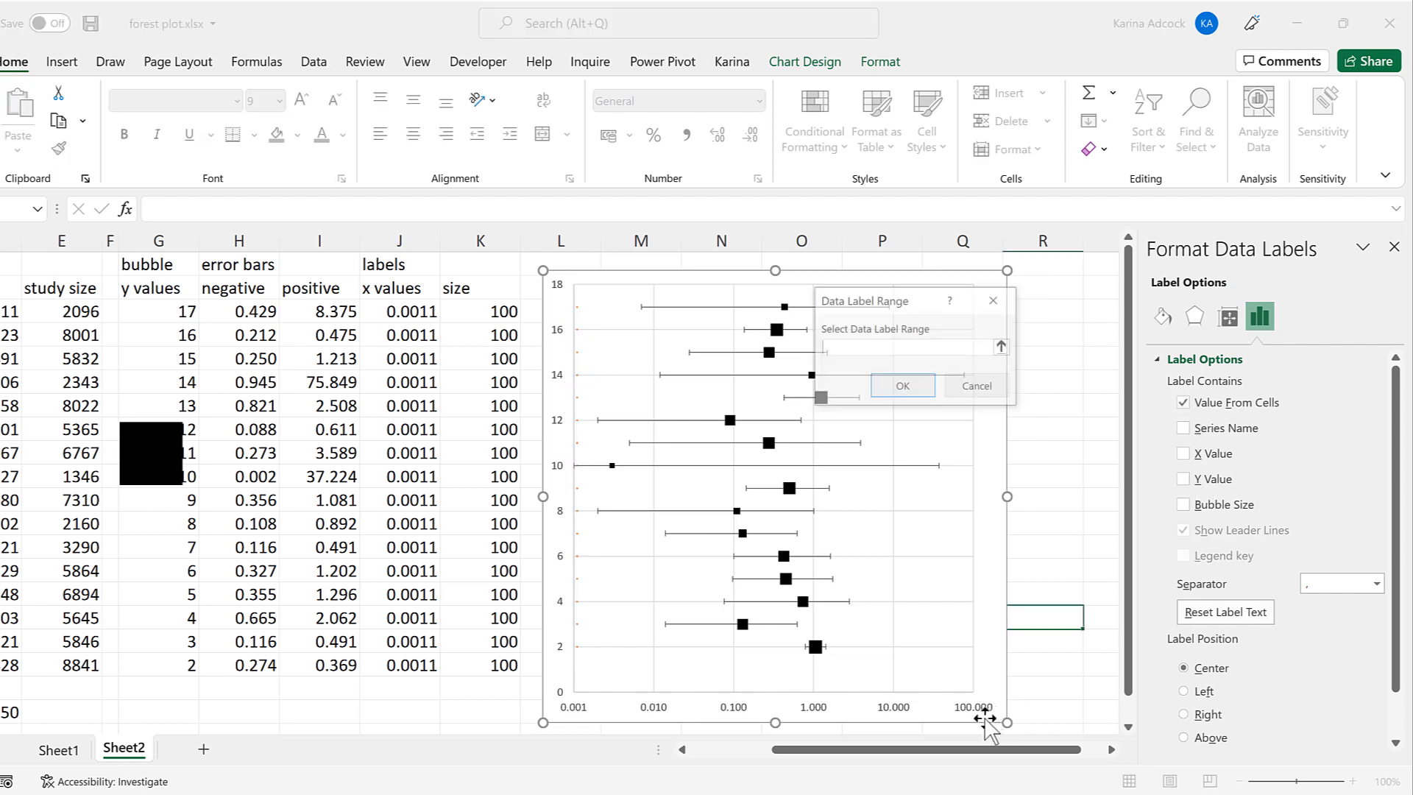
left_click_drag(891, 751, 809, 751)
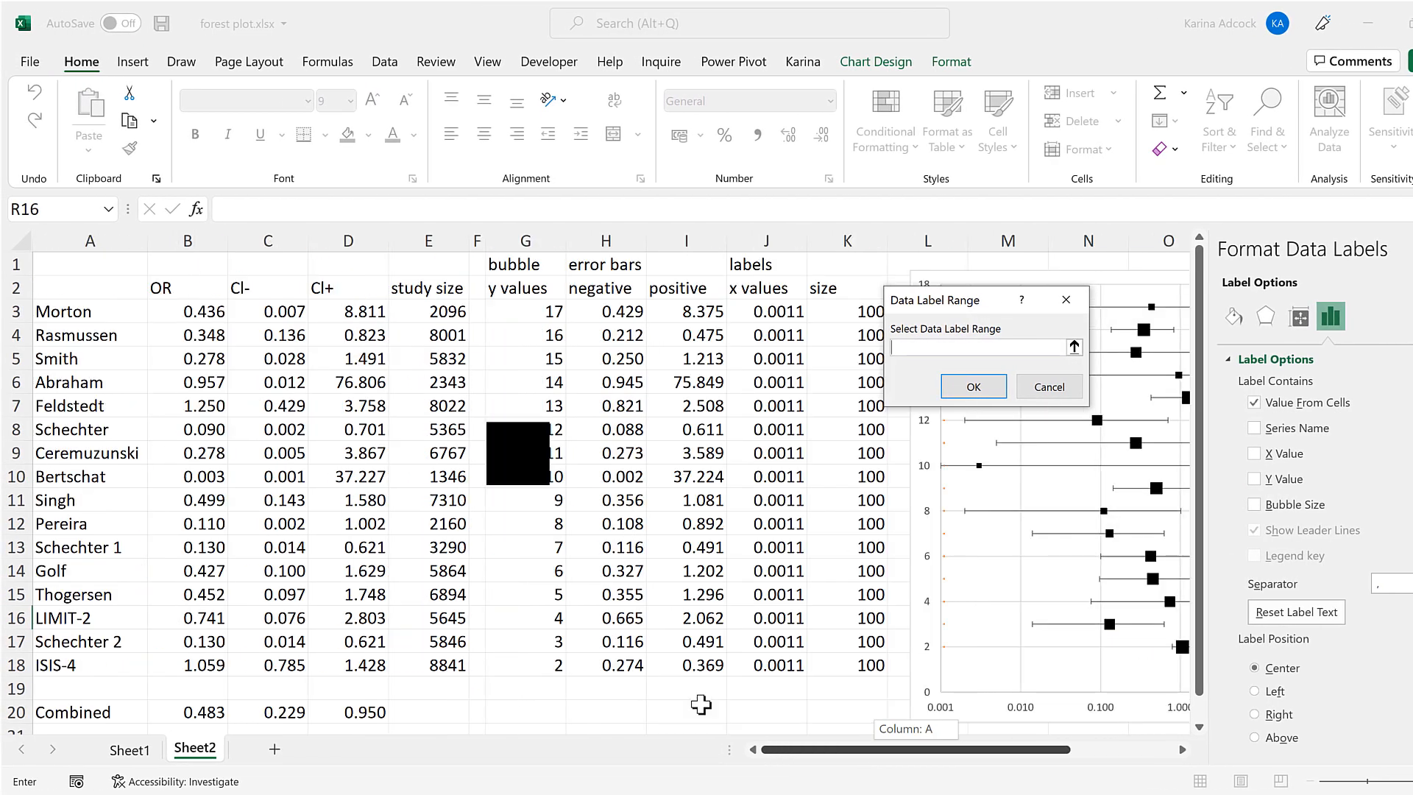
left_click(70, 665, "shift")
left_click(973, 386)
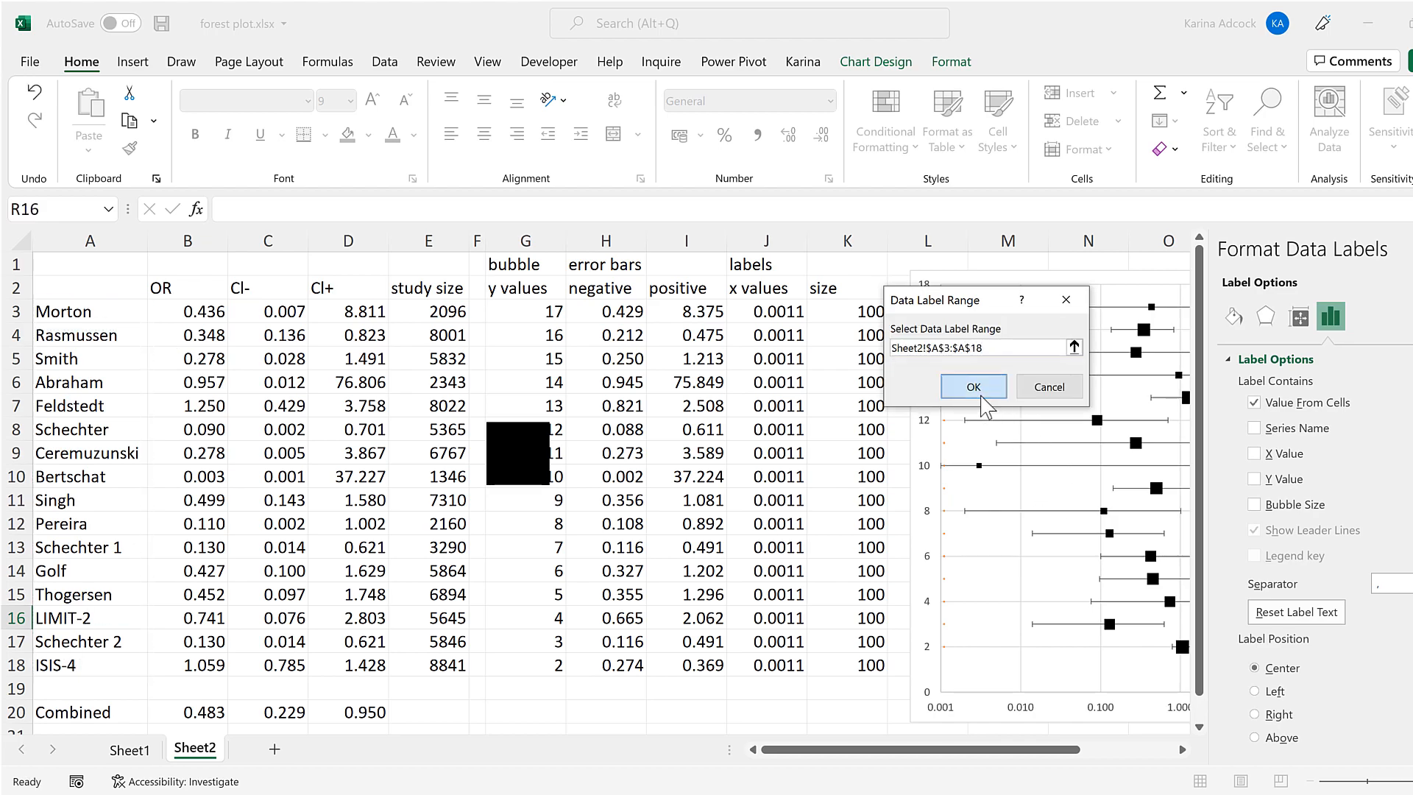
- Set the study-name labels' position to Left and move the plot area's left edge inward to make room for them
left_click_drag(995, 749, 1038, 770)
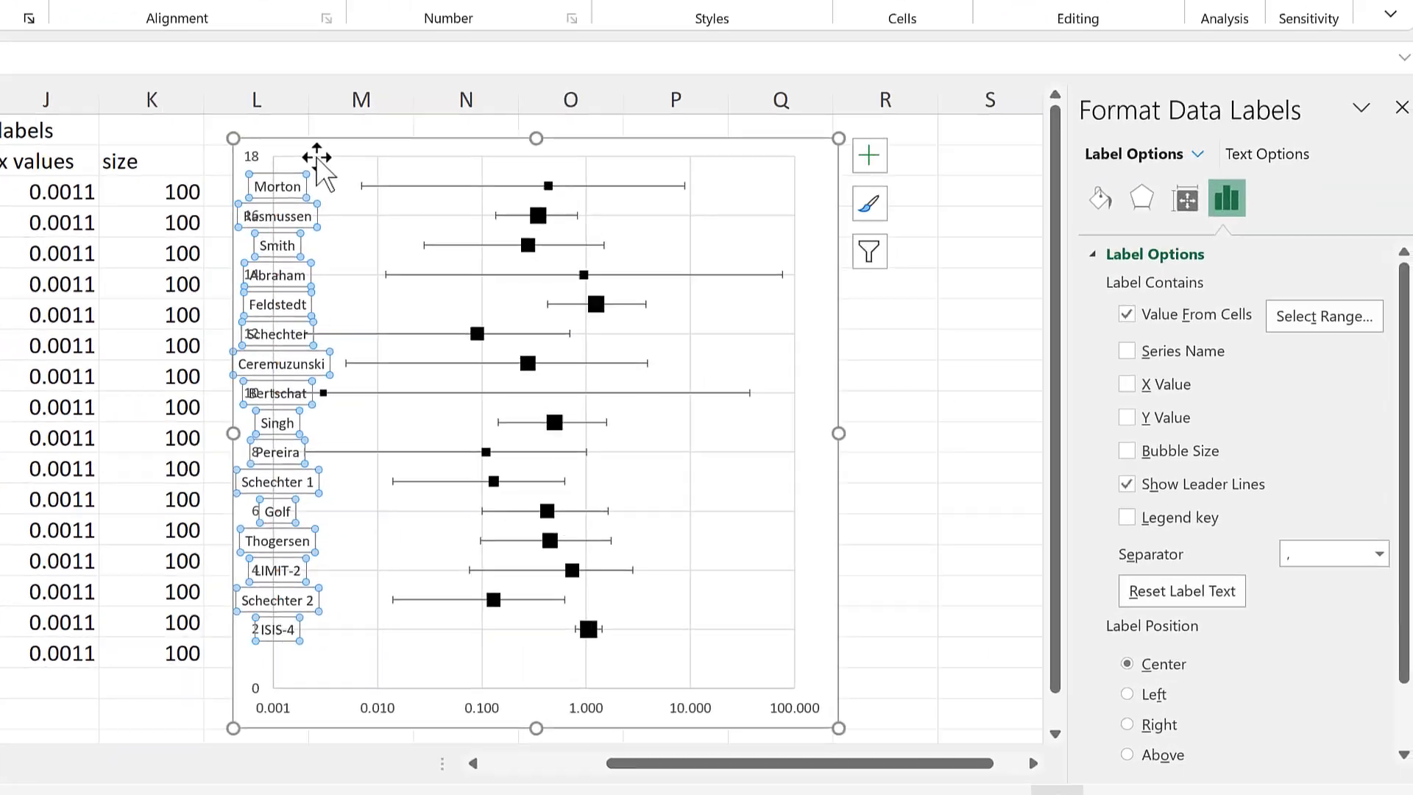
scroll(1247, 552, "down", 2)
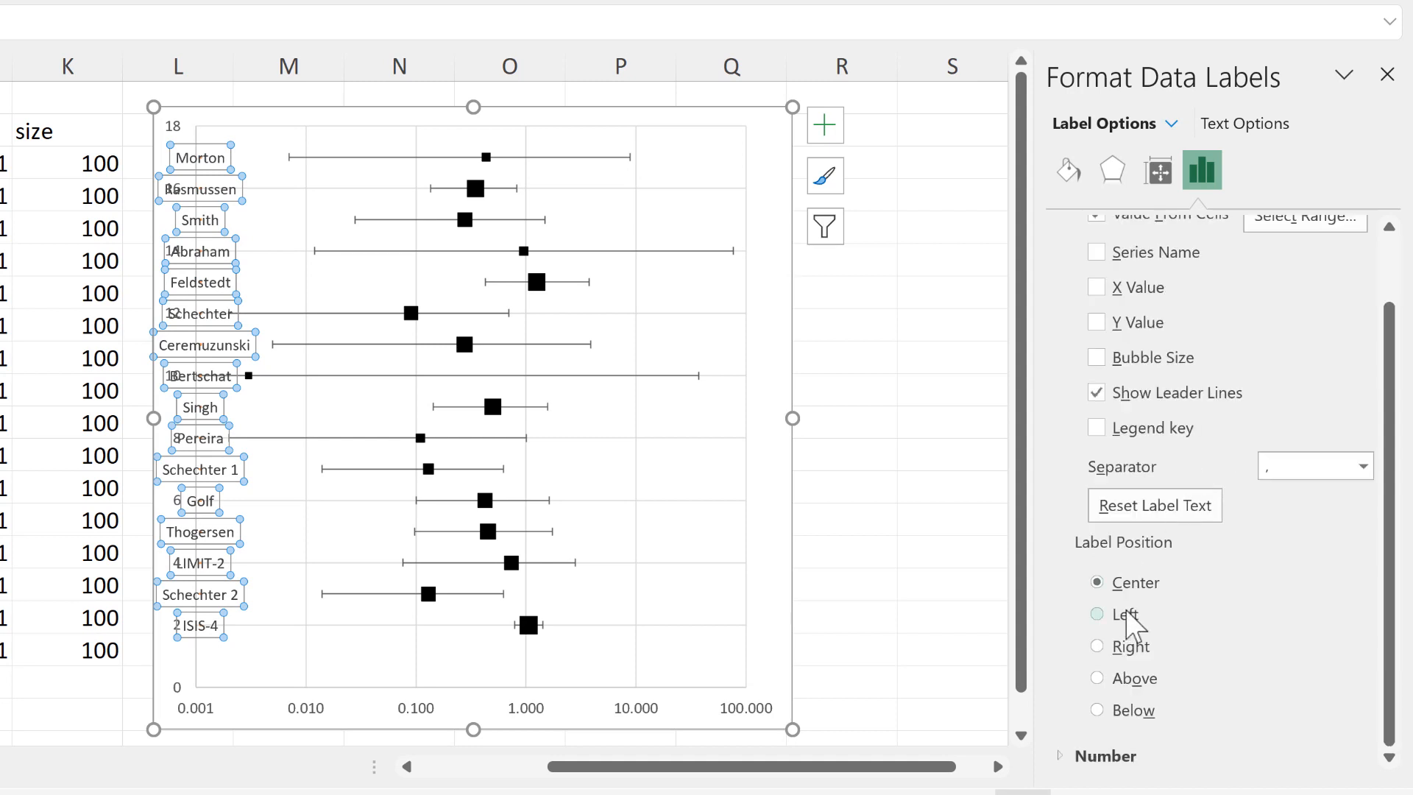
left_click(252, 140)
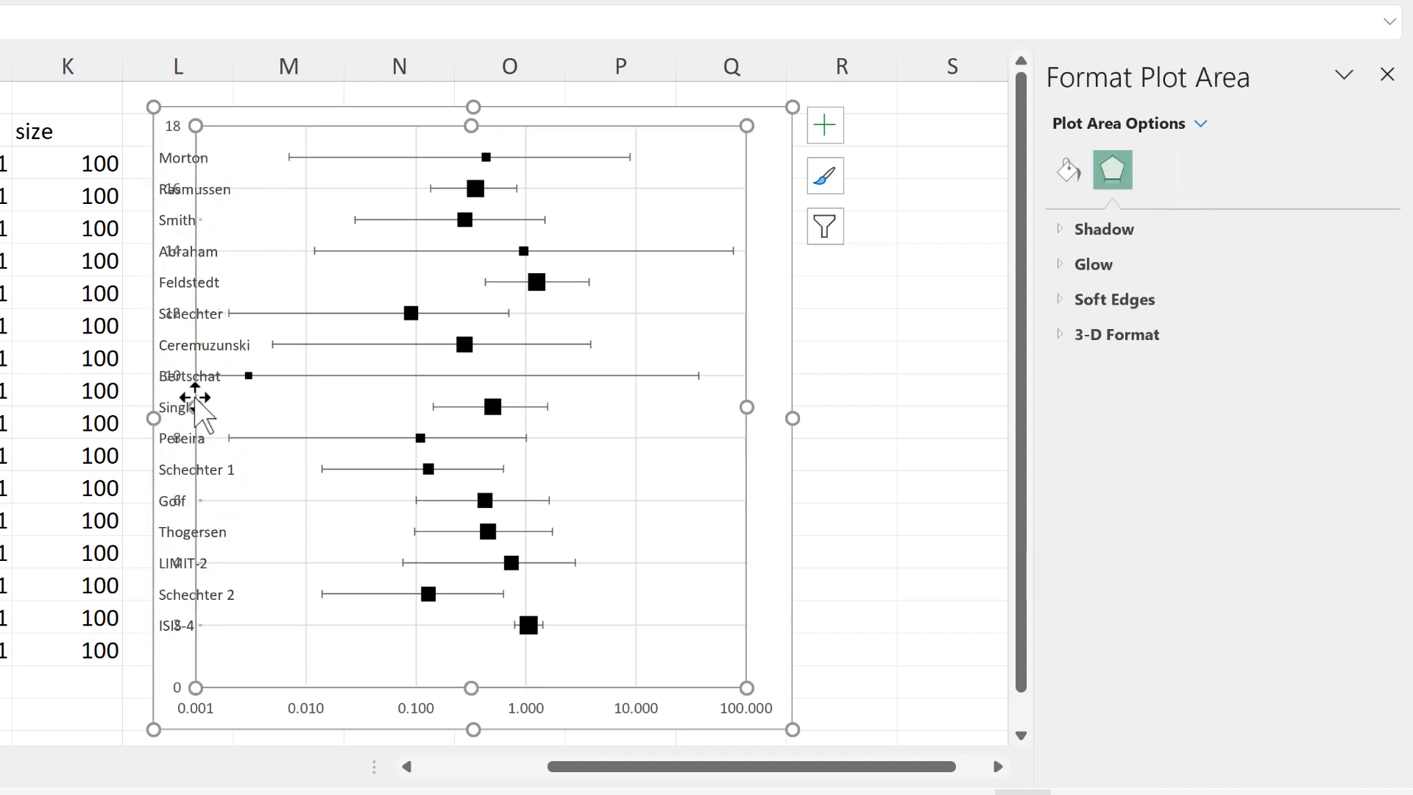
left_click_drag(197, 406, 269, 416)
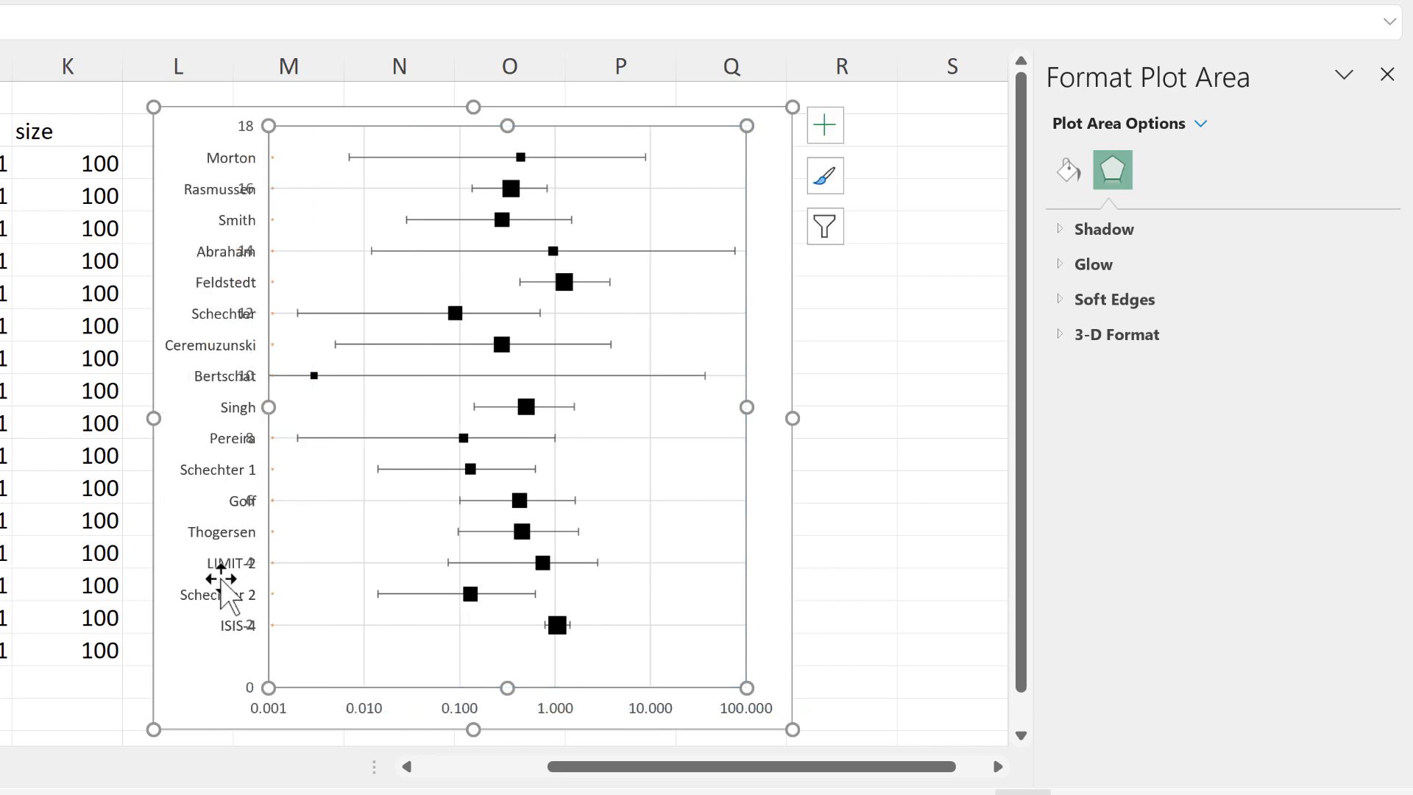
- Hide the vertical axis numbers by setting that axis's label position to None
left_click(247, 140)
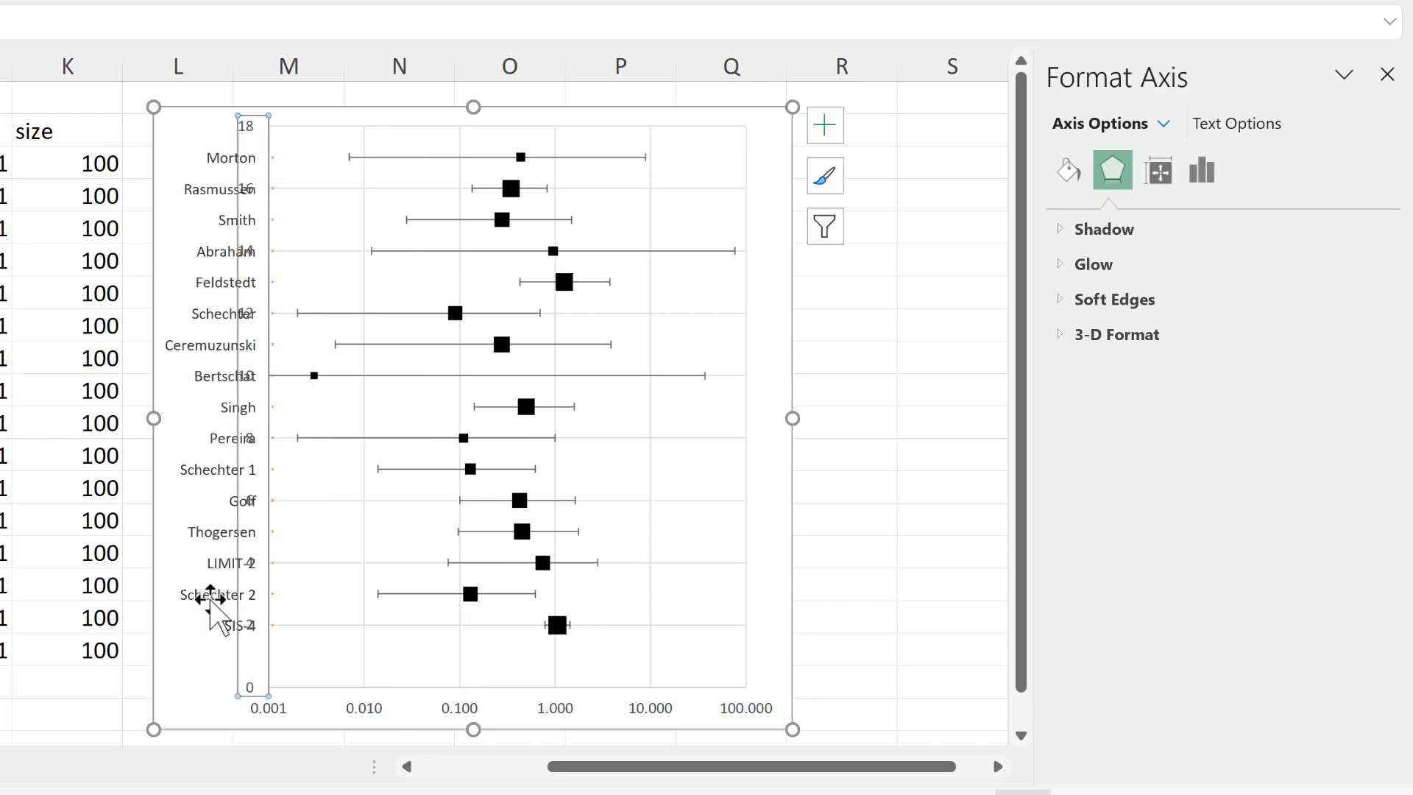
left_click(1201, 177)
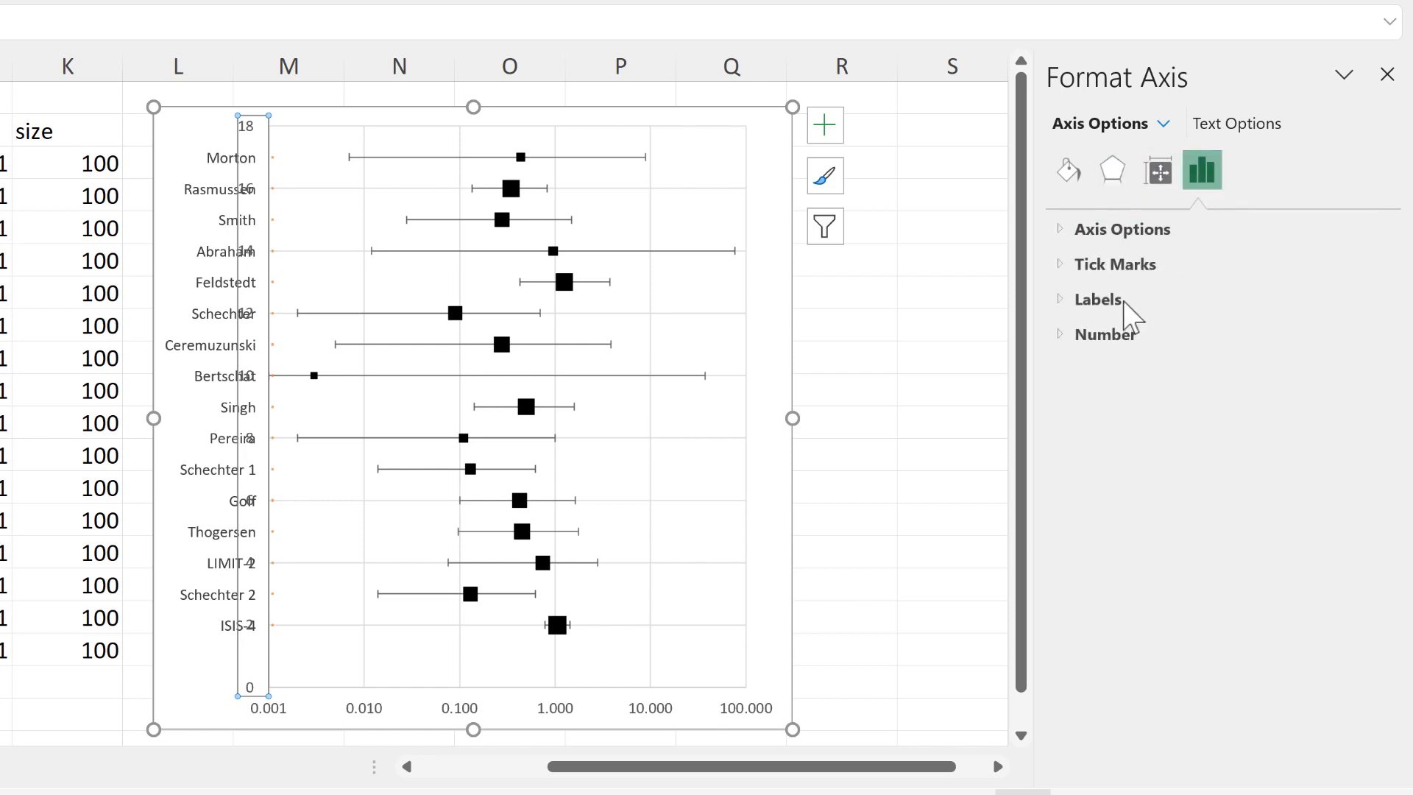
left_click(1125, 304)
left_click(1363, 340)
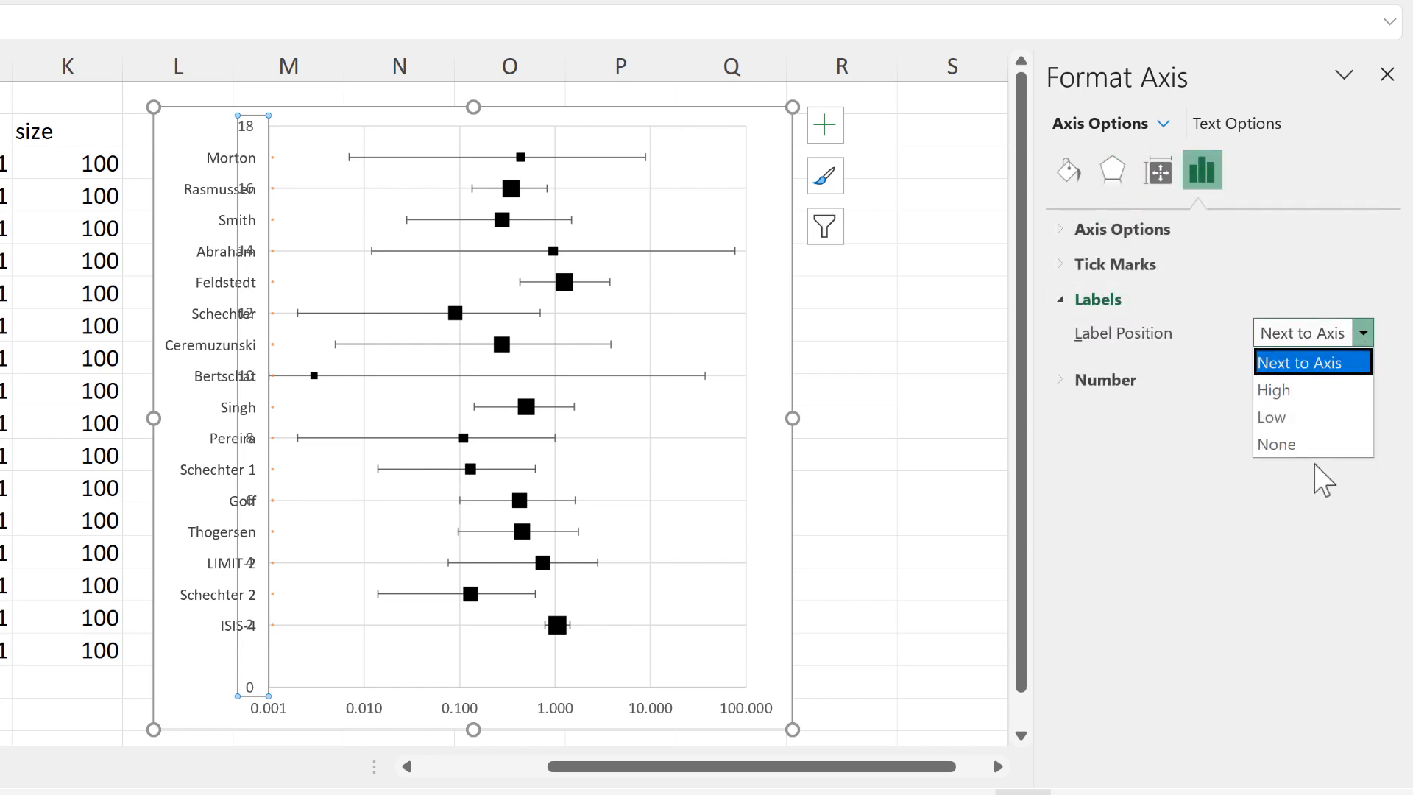
left_click(1314, 457)
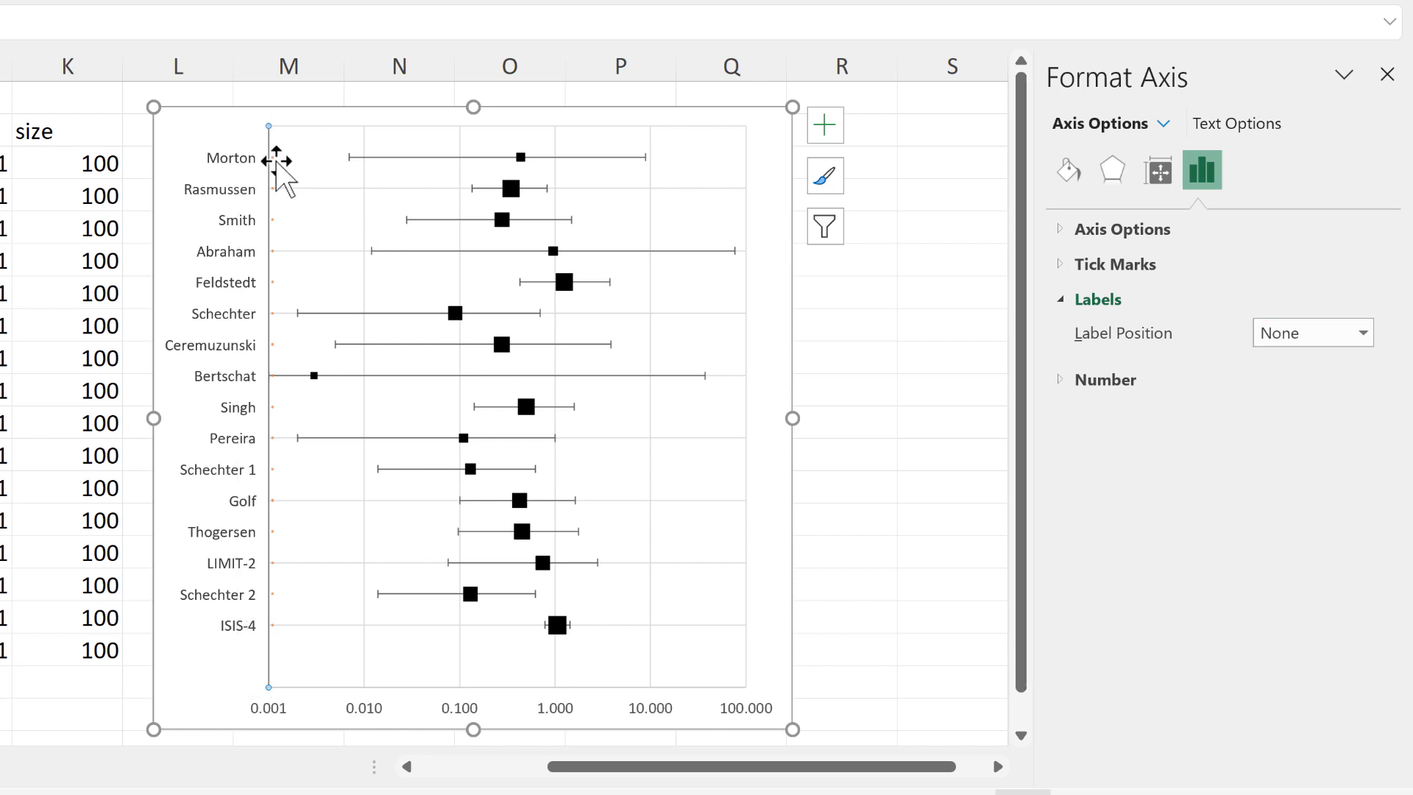
- Make the labels series' small bubbles along the vertical axis invisible with No fill, and deselect the chart
left_click(273, 220)
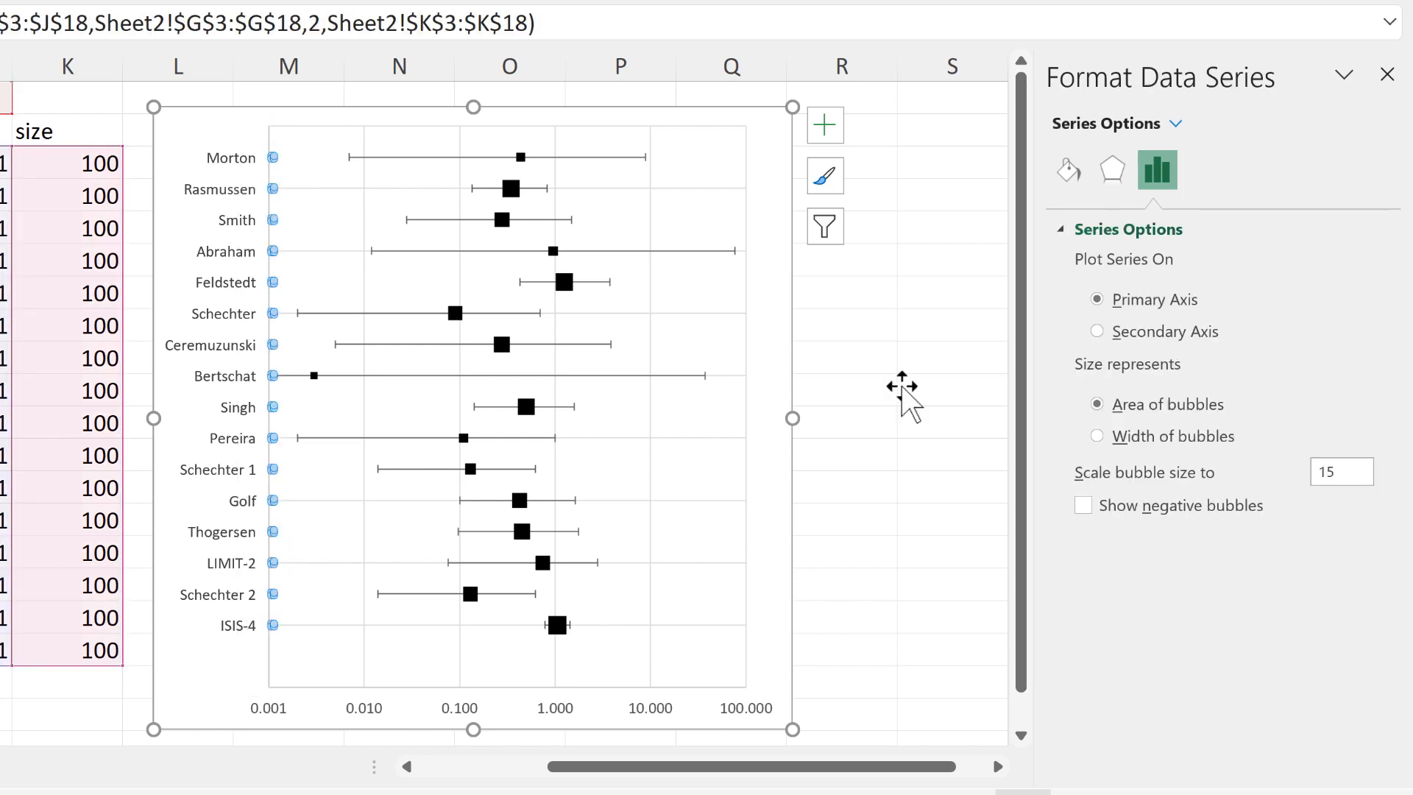
left_click(1069, 170)
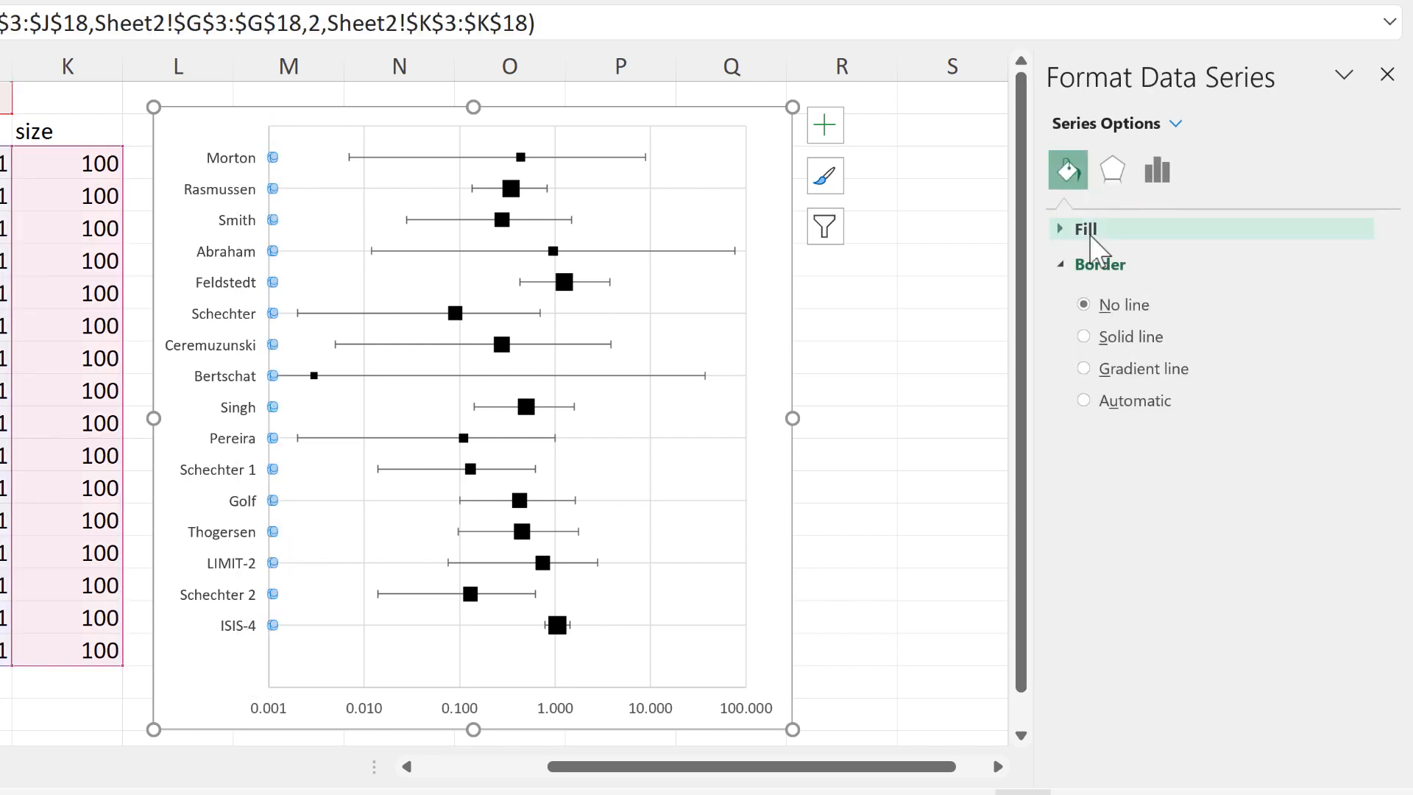
left_click(1089, 230)
left_click(1128, 273)
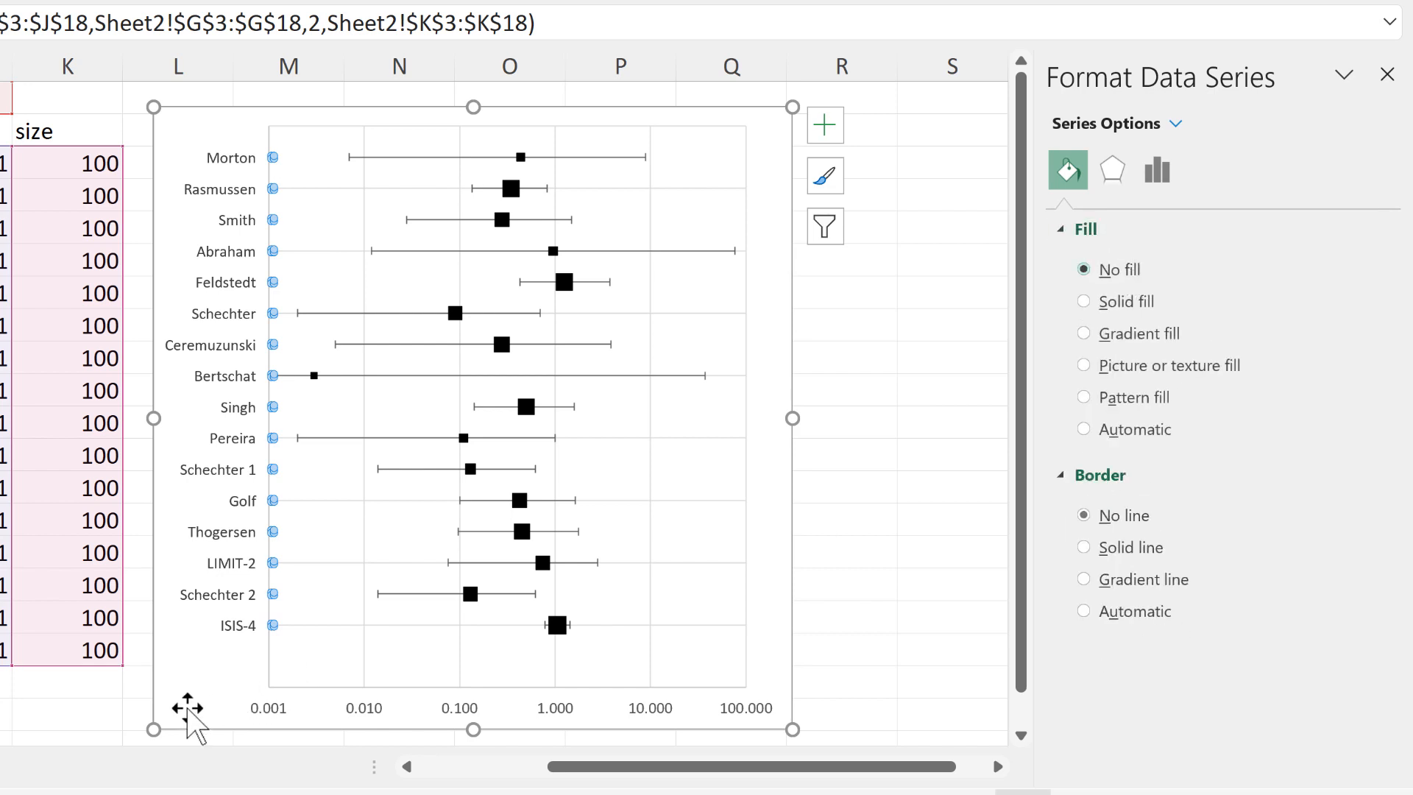
left_click(88, 681)
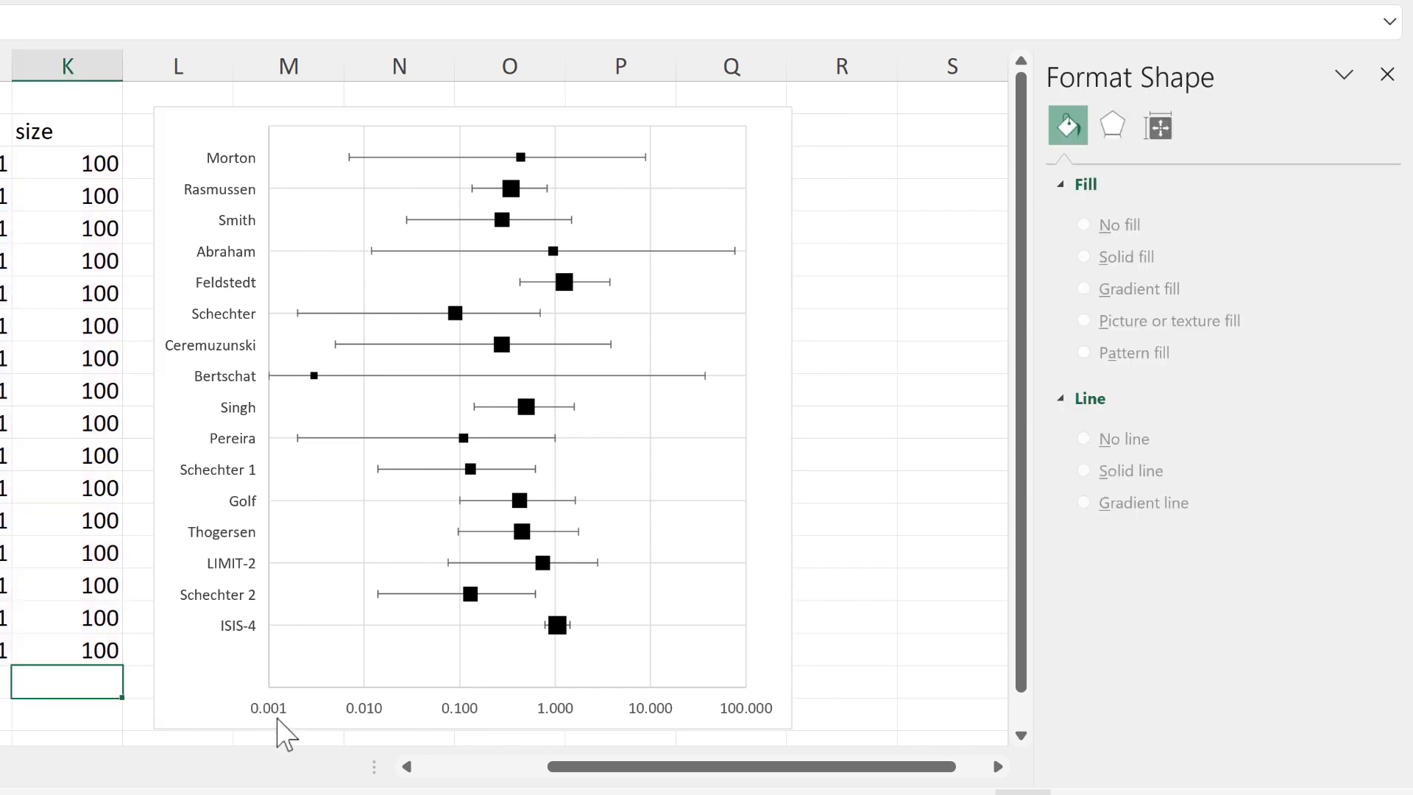
- Delete the forest plot's vertical and horizontal gridlines
left_click_drag(656, 767, 560, 767)
left_click(711, 140)
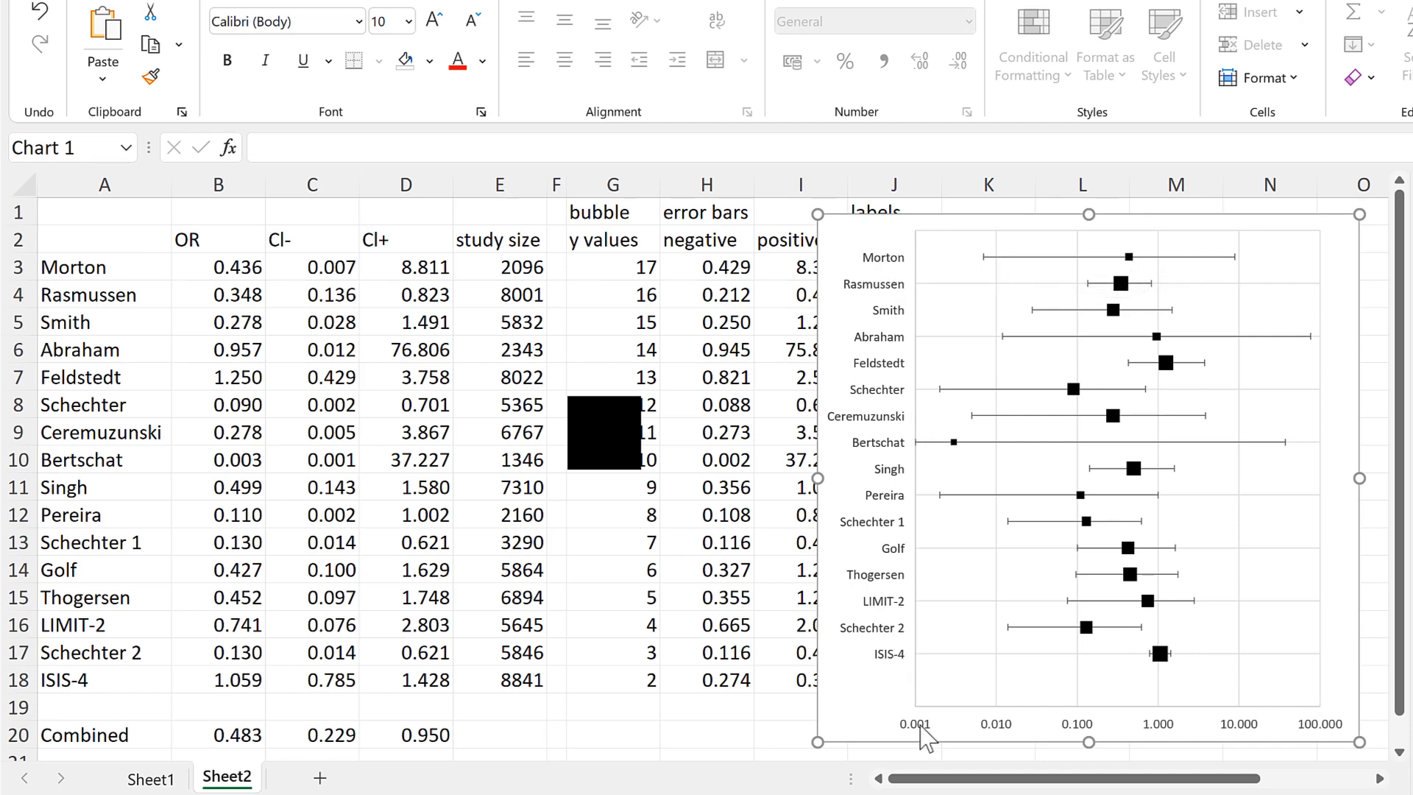
double_click(899, 417)
left_click(983, 289)
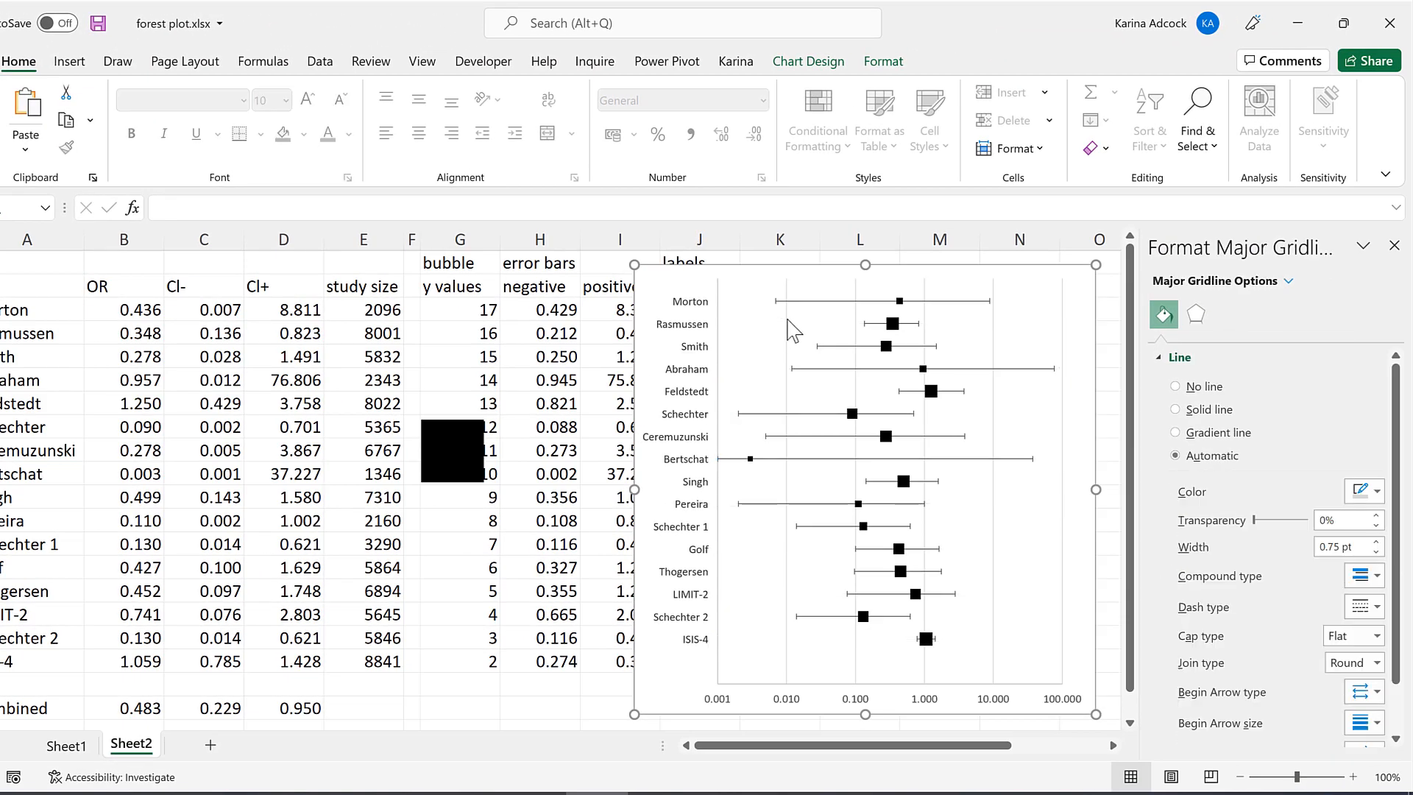
- Set all text in the forest plot to the Arial font in black
left_click(779, 327)
left_click(243, 100)
left_click(184, 700)
left_click(351, 139)
left_click(349, 174)
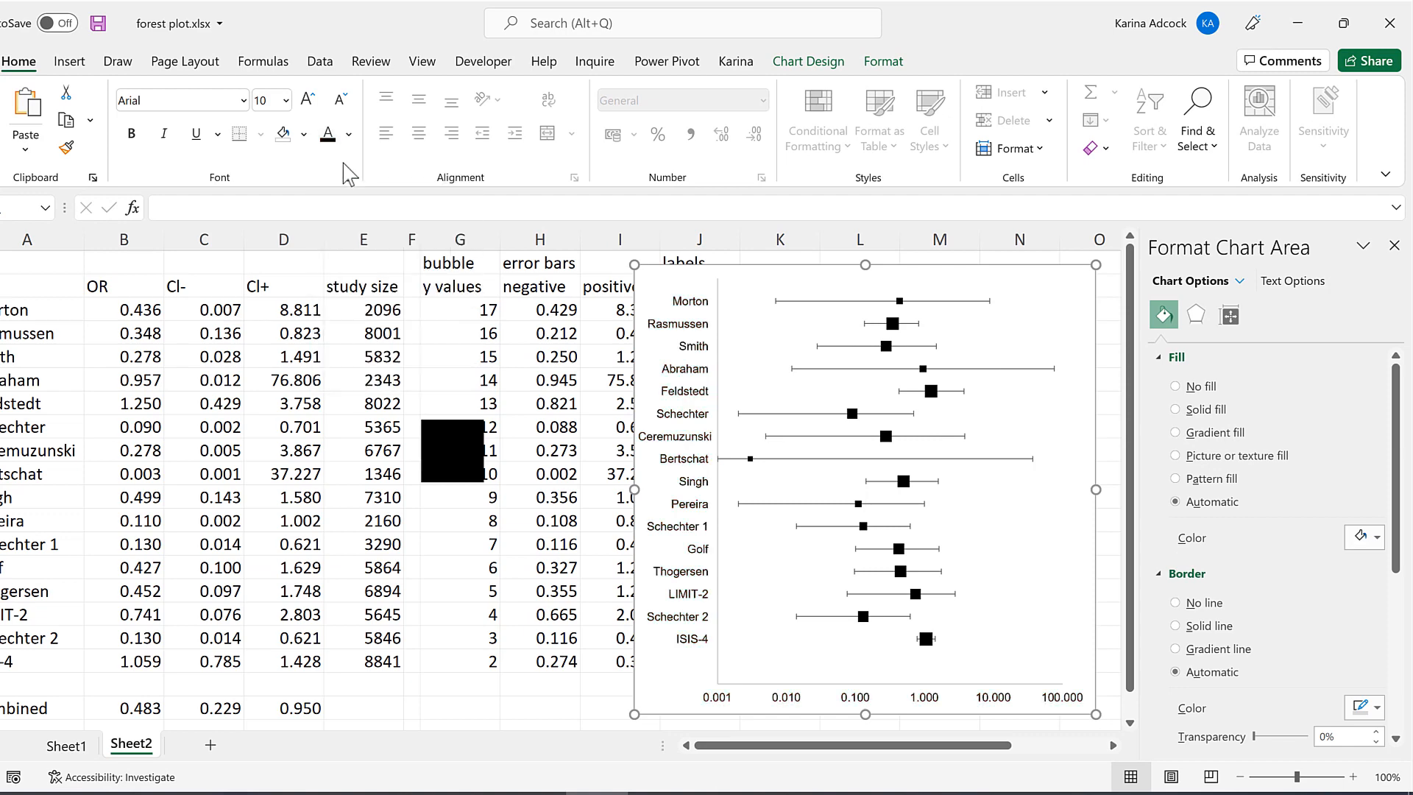
- Color the vertical and horizontal axis lines of the forest plot black
left_click(718, 295)
left_click(1366, 567)
left_click(1274, 608)
left_click(1019, 694)
left_click(1365, 567)
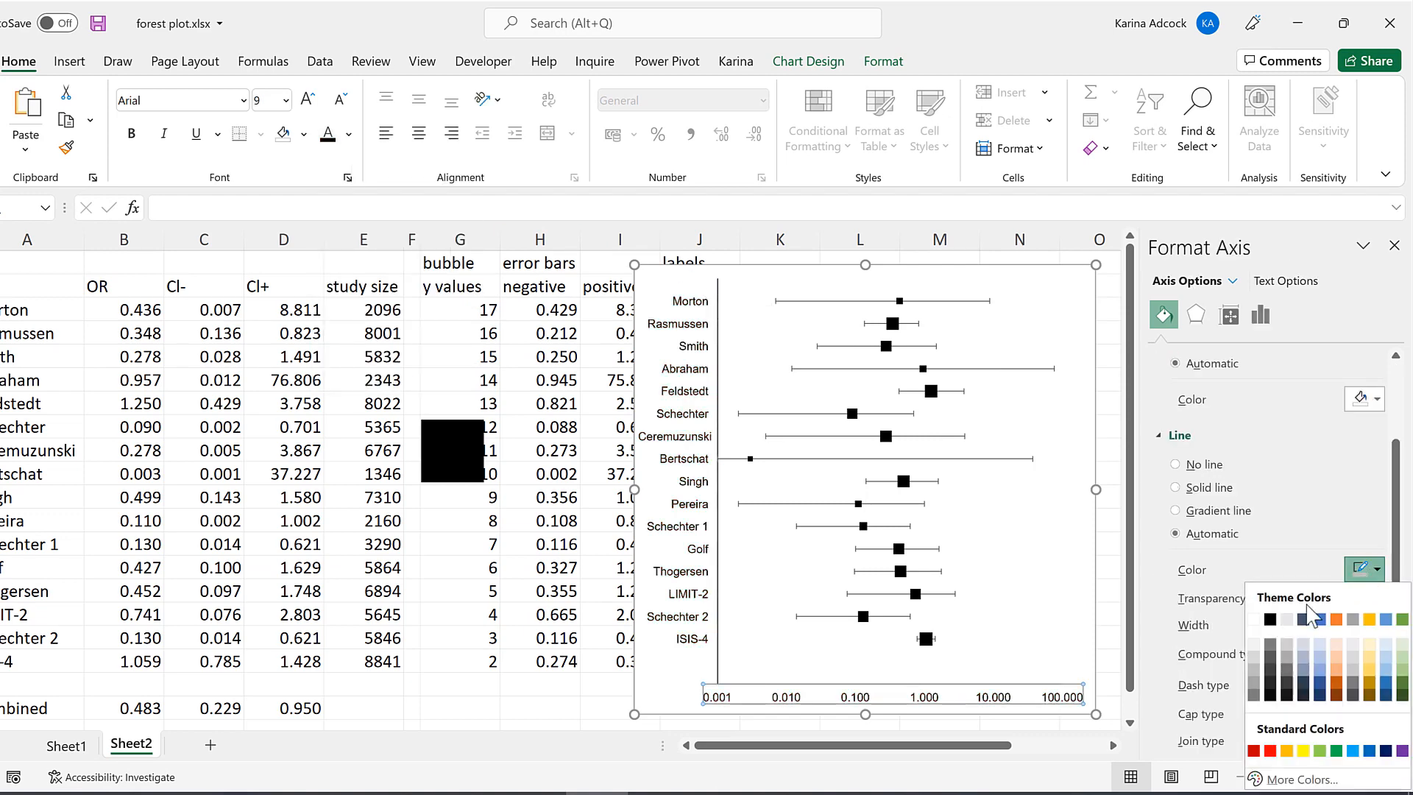
left_click(1274, 608)
- Add outside major tick marks to the horizontal odds-ratio axis
left_click(1261, 315)
left_click(1198, 382)
left_click(1365, 405)
left_click(1324, 463)
- Color the confidence-interval error bars black and leave the chart without a border, deselected
left_click(809, 301)
left_click(1163, 315)
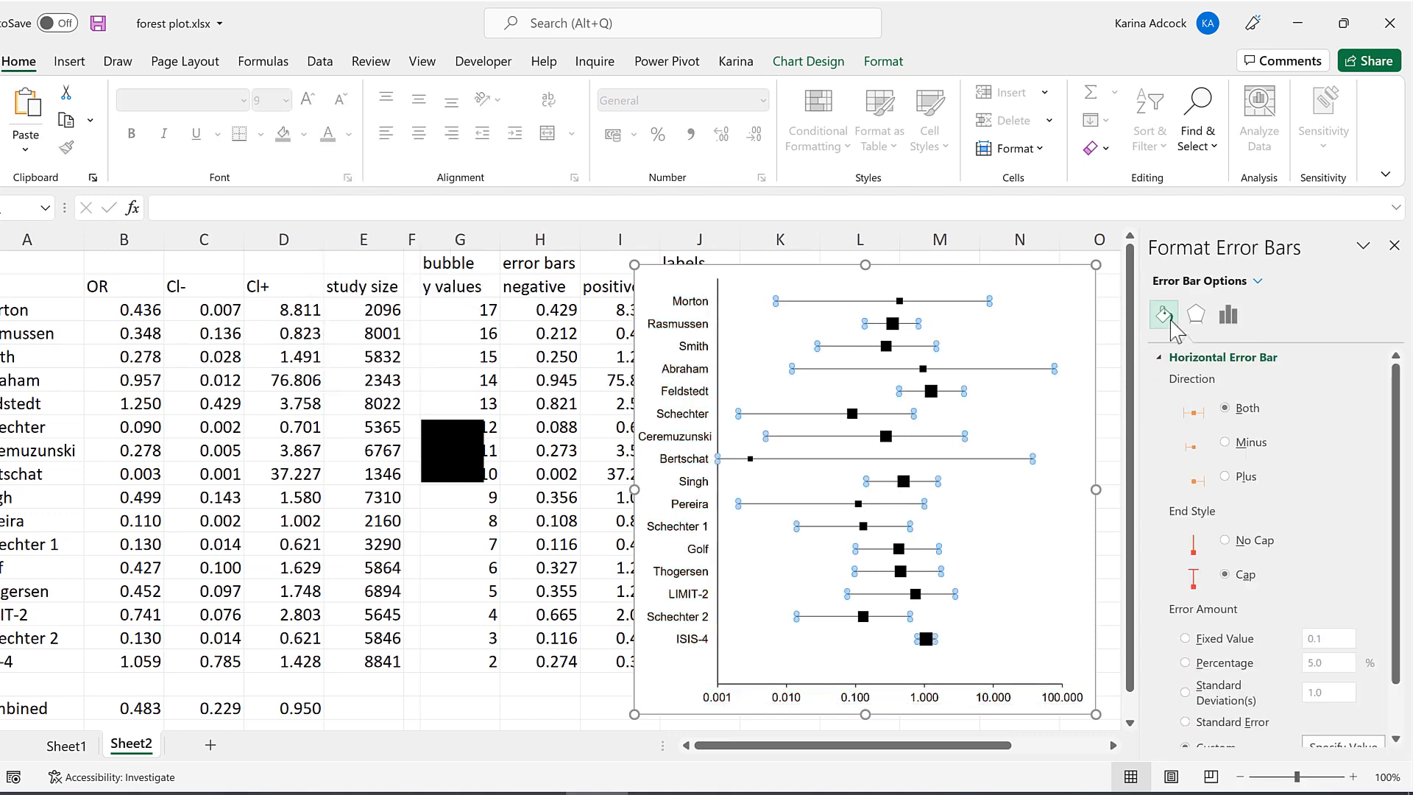
left_click(1365, 492)
left_click(1271, 543)
key("Escape")
left_click(1394, 245)
left_click(1136, 460)
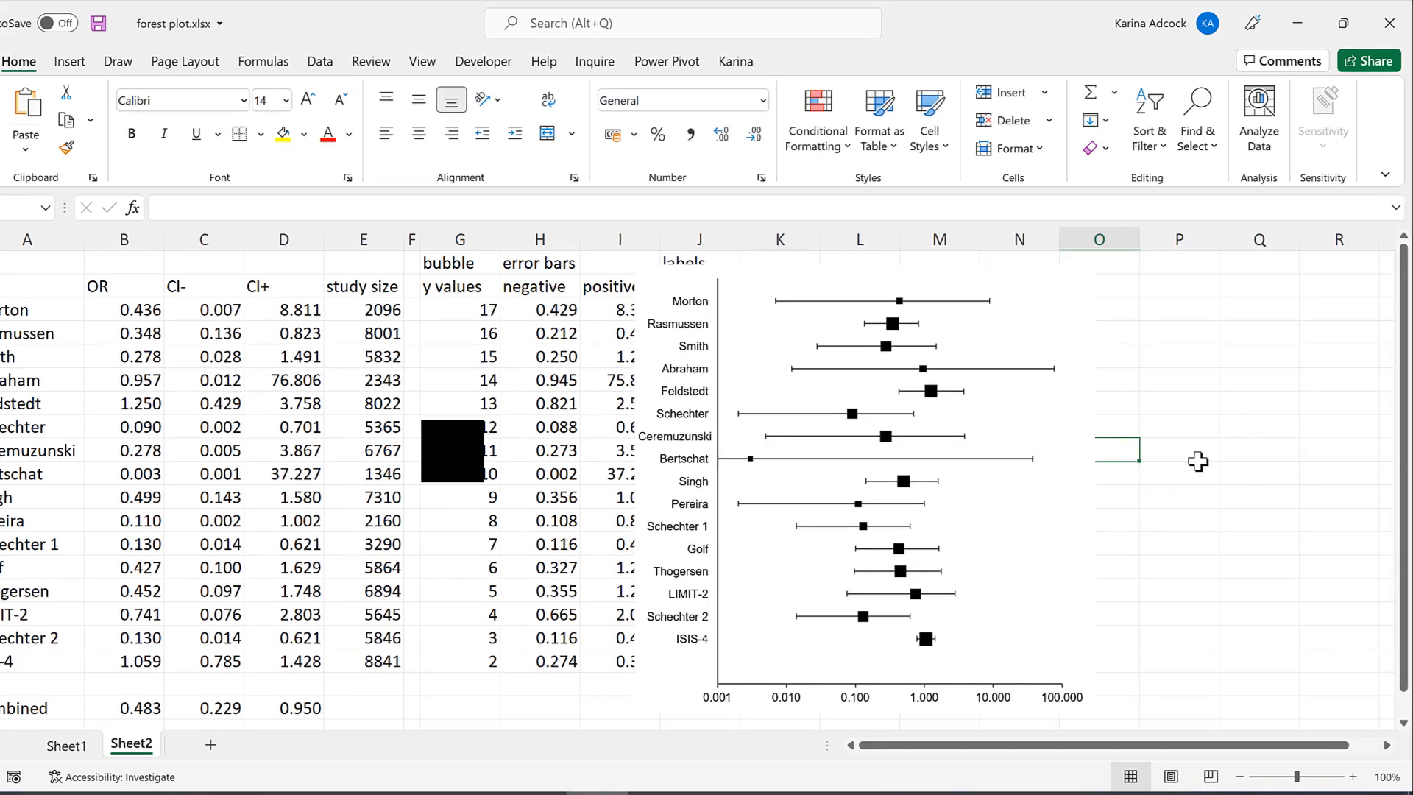
- Below the Combined row, enter =A20 in cell B21 and =C20 in cell C21
scroll(1198, 461, "down", 2)
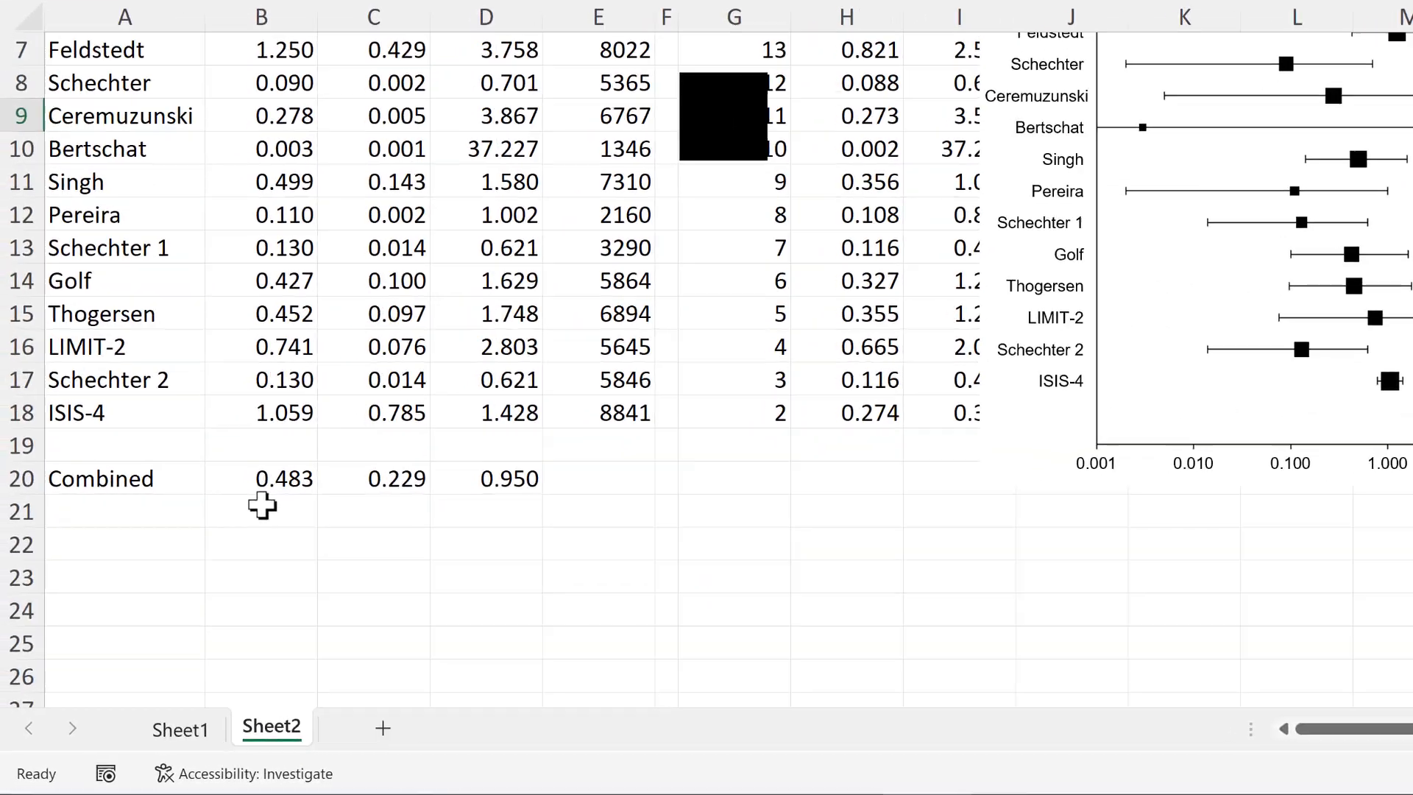
left_click(124, 589)
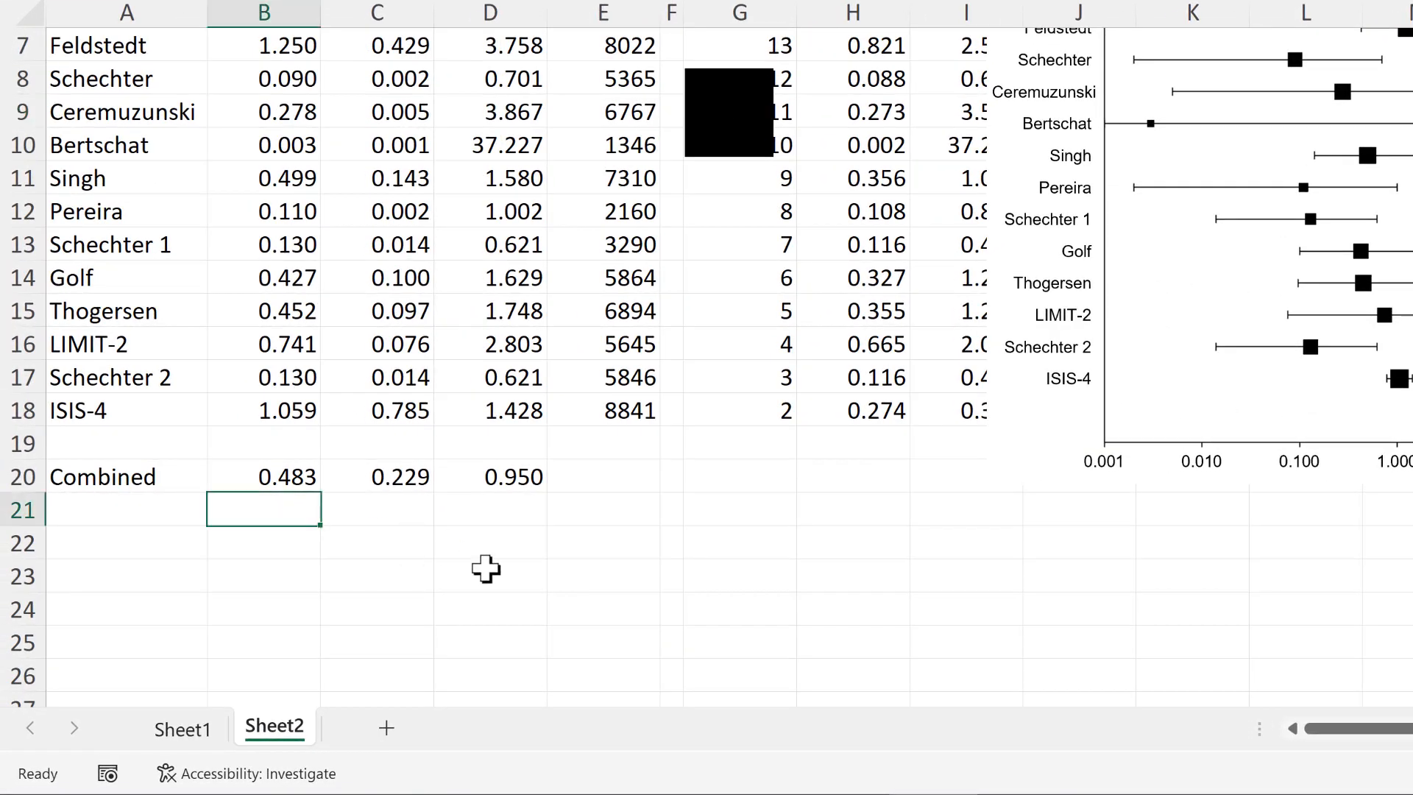
type("=")
left_click(181, 473)
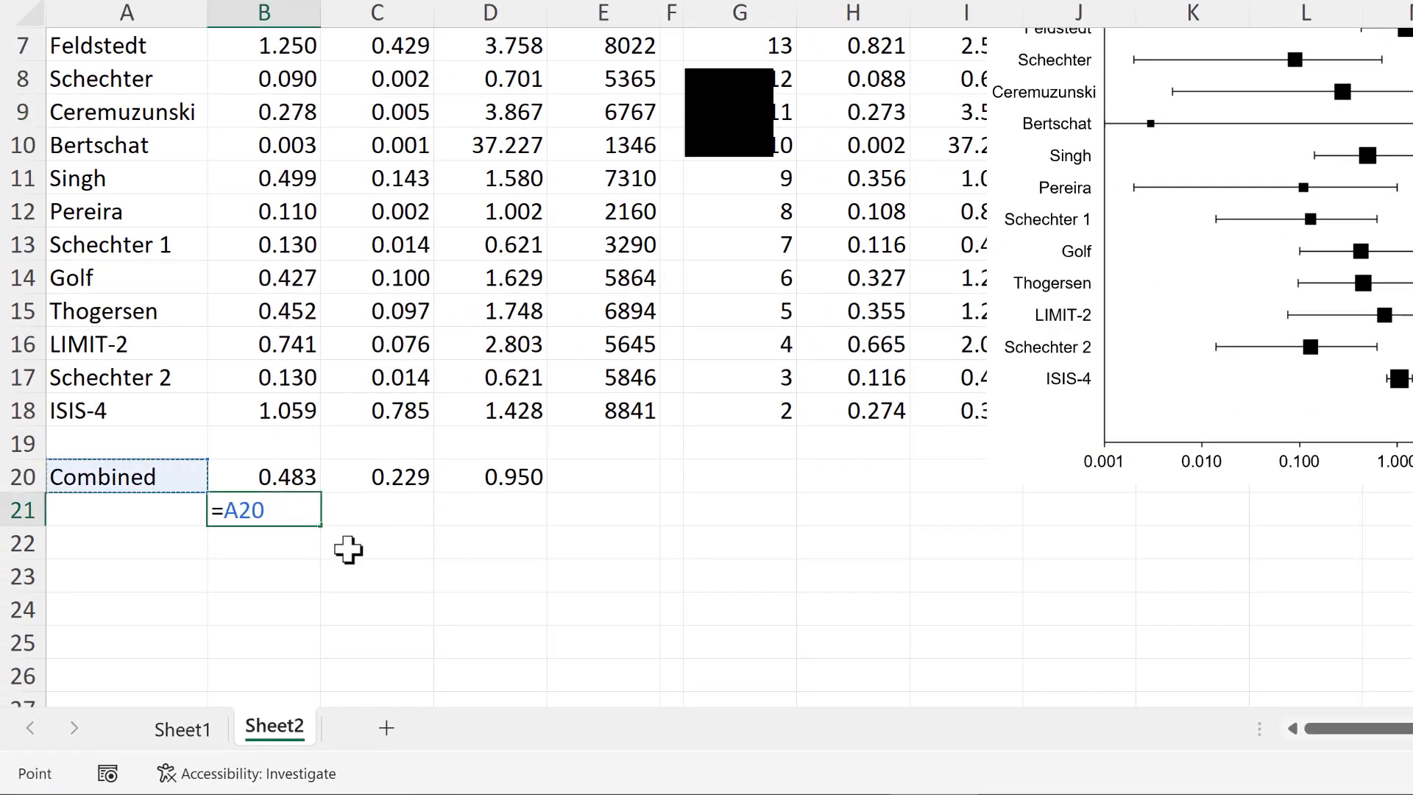
key("Return")
left_click(423, 516)
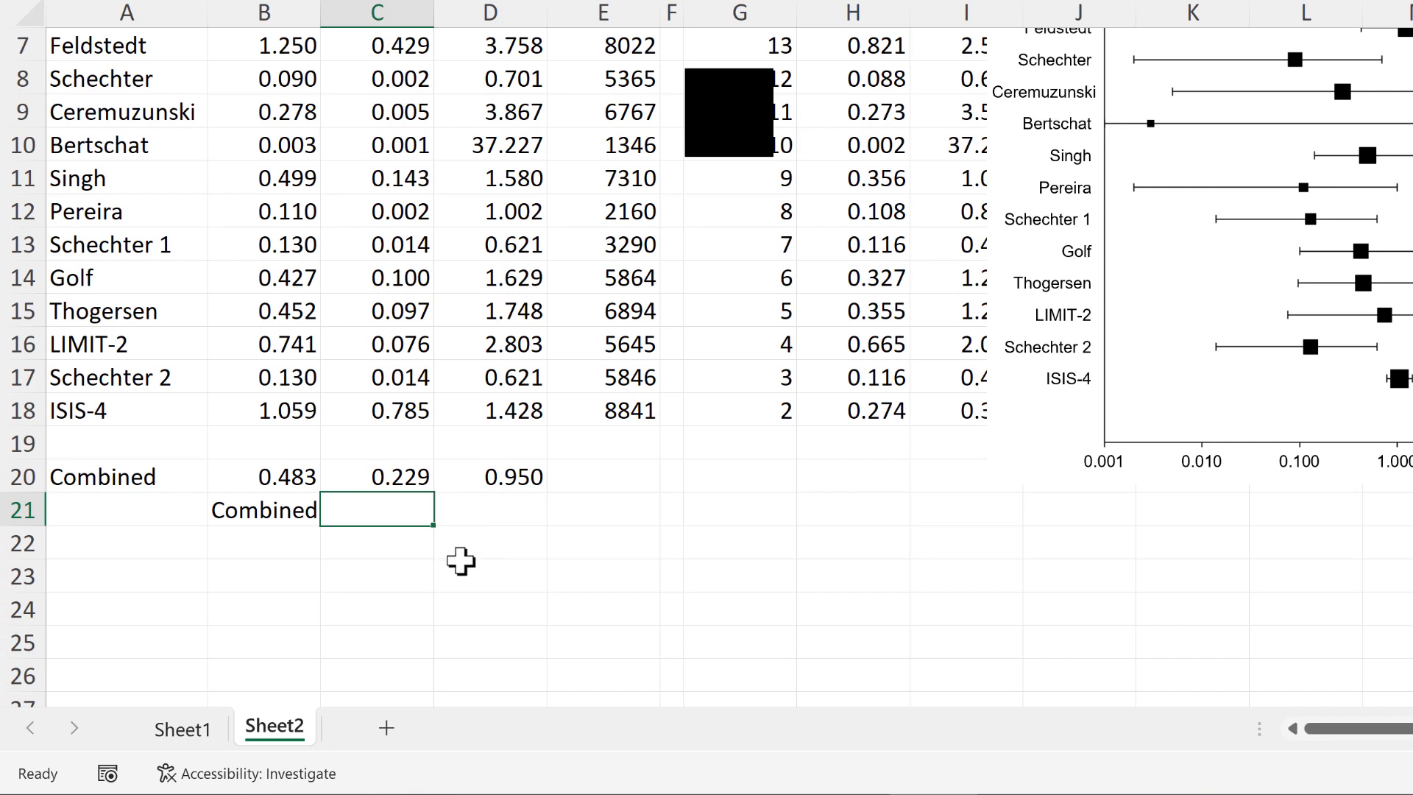
type("=")
left_click(416, 482)
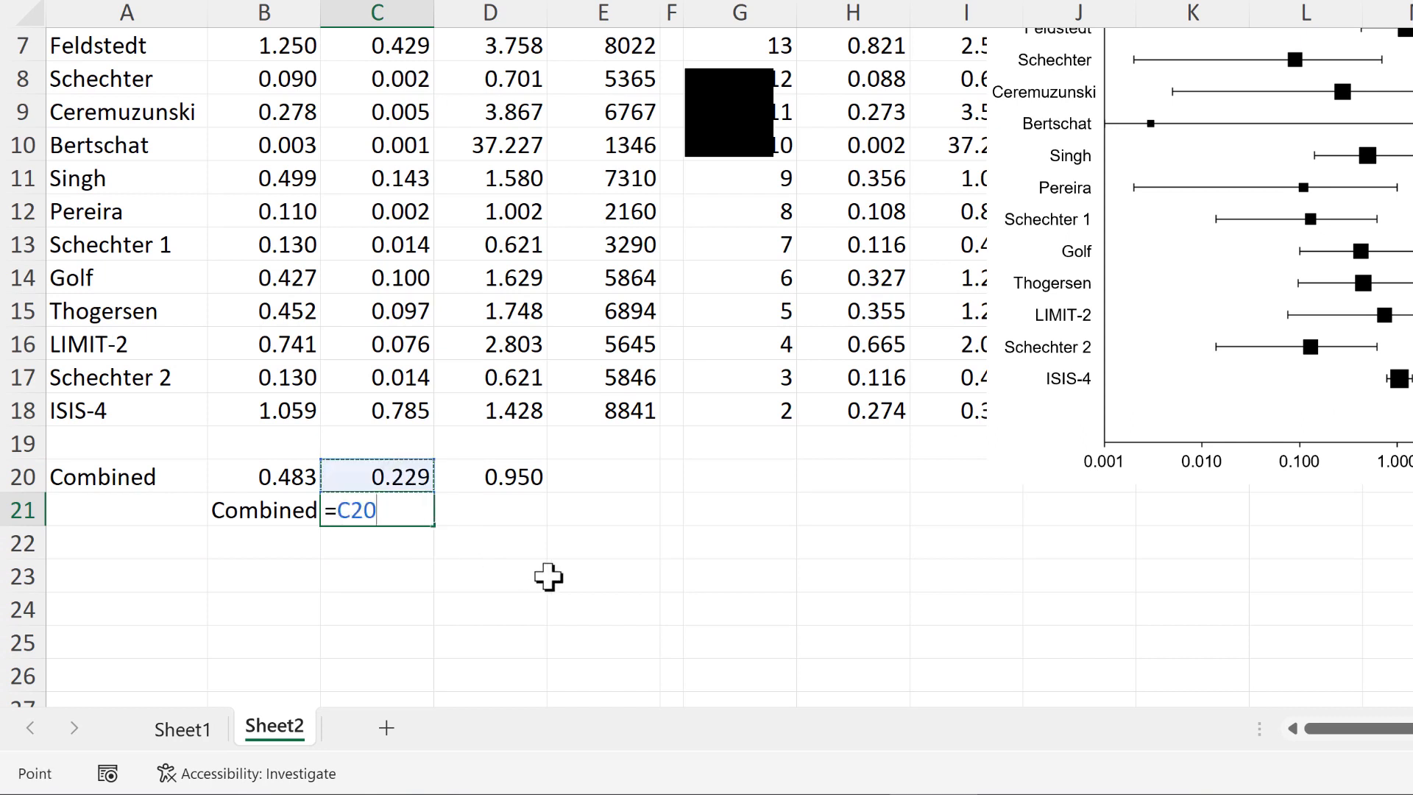
key("Return")
- Calculate the width of the combined confidence interval in cell D21 with =D20-C20
left_click(499, 509)
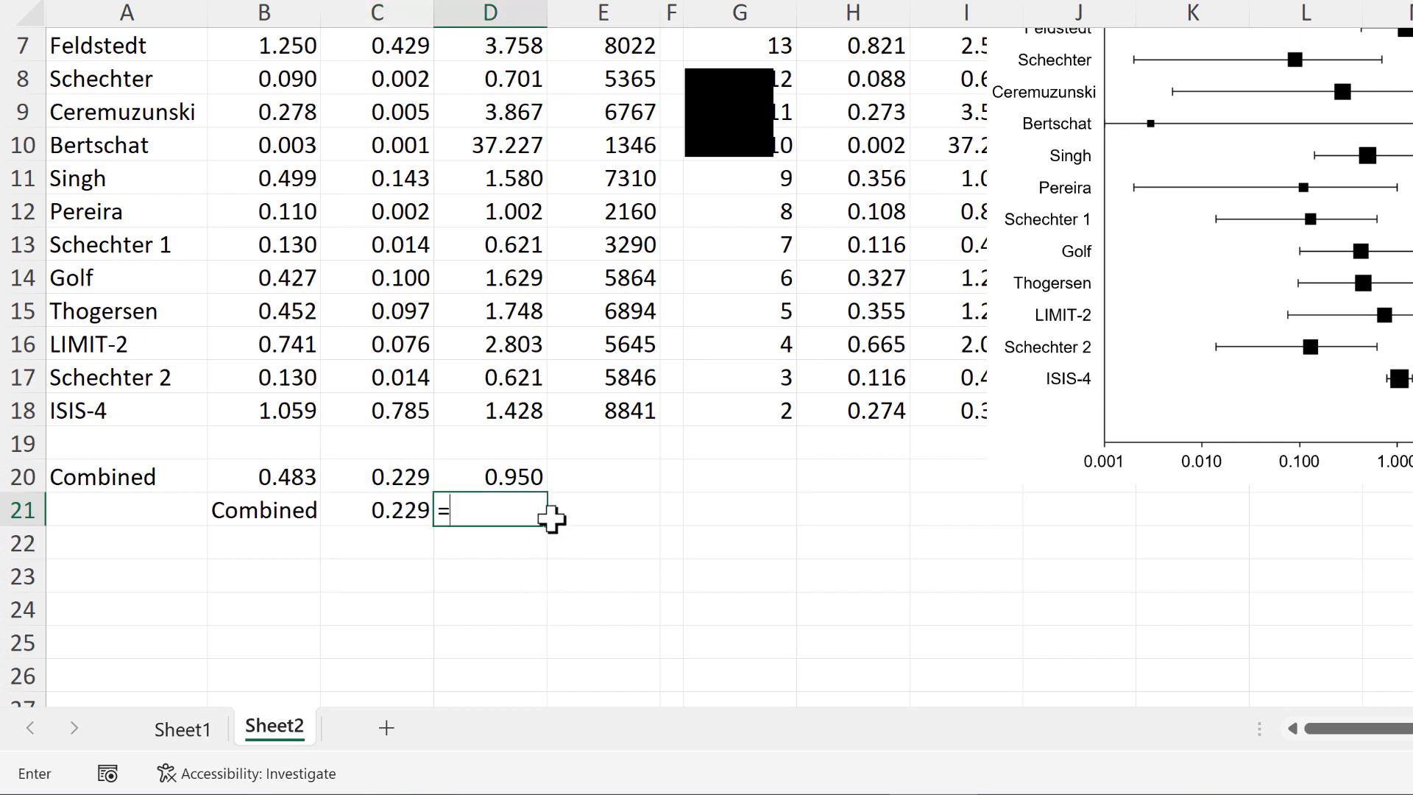
type("=")
key("Up")
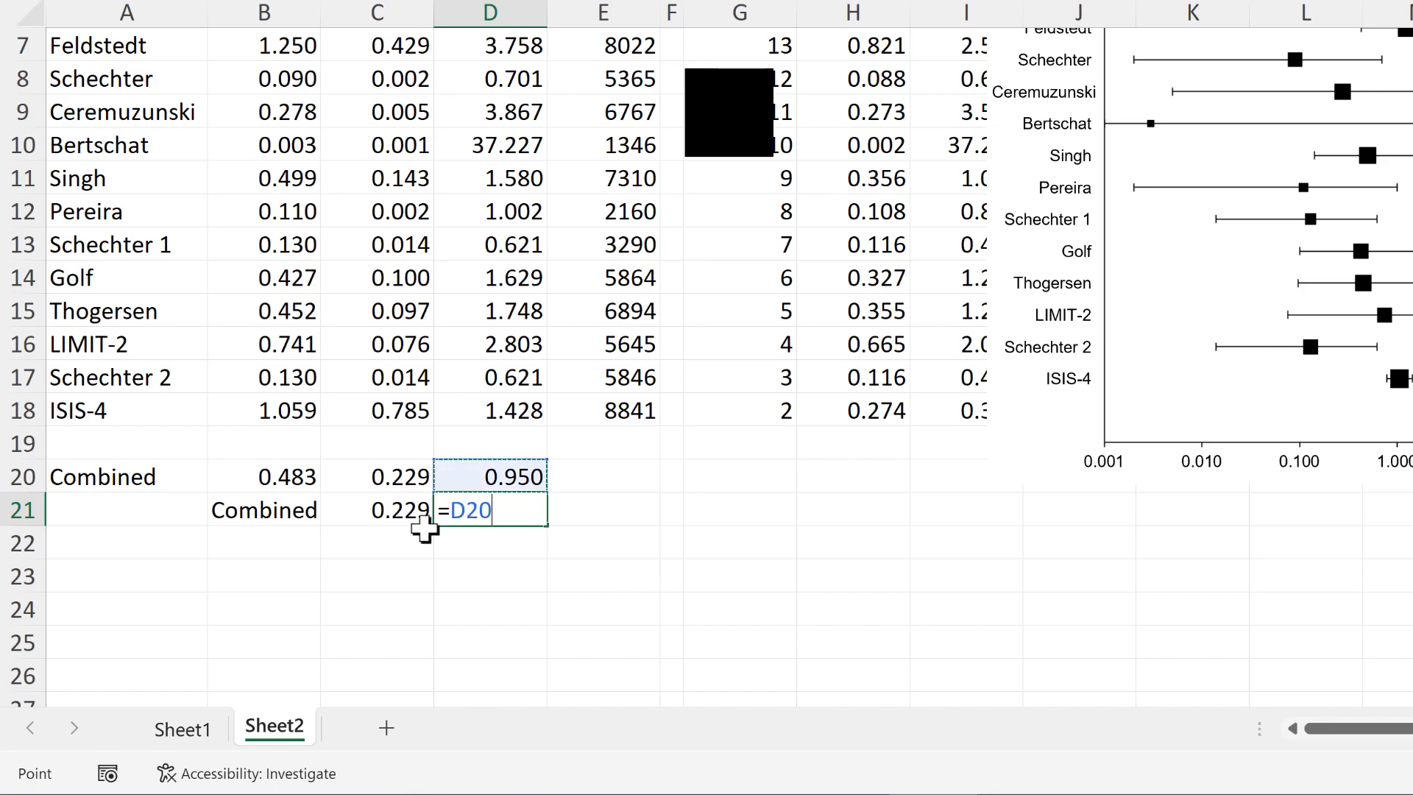
type("-")
left_click(380, 477)
key("Return")
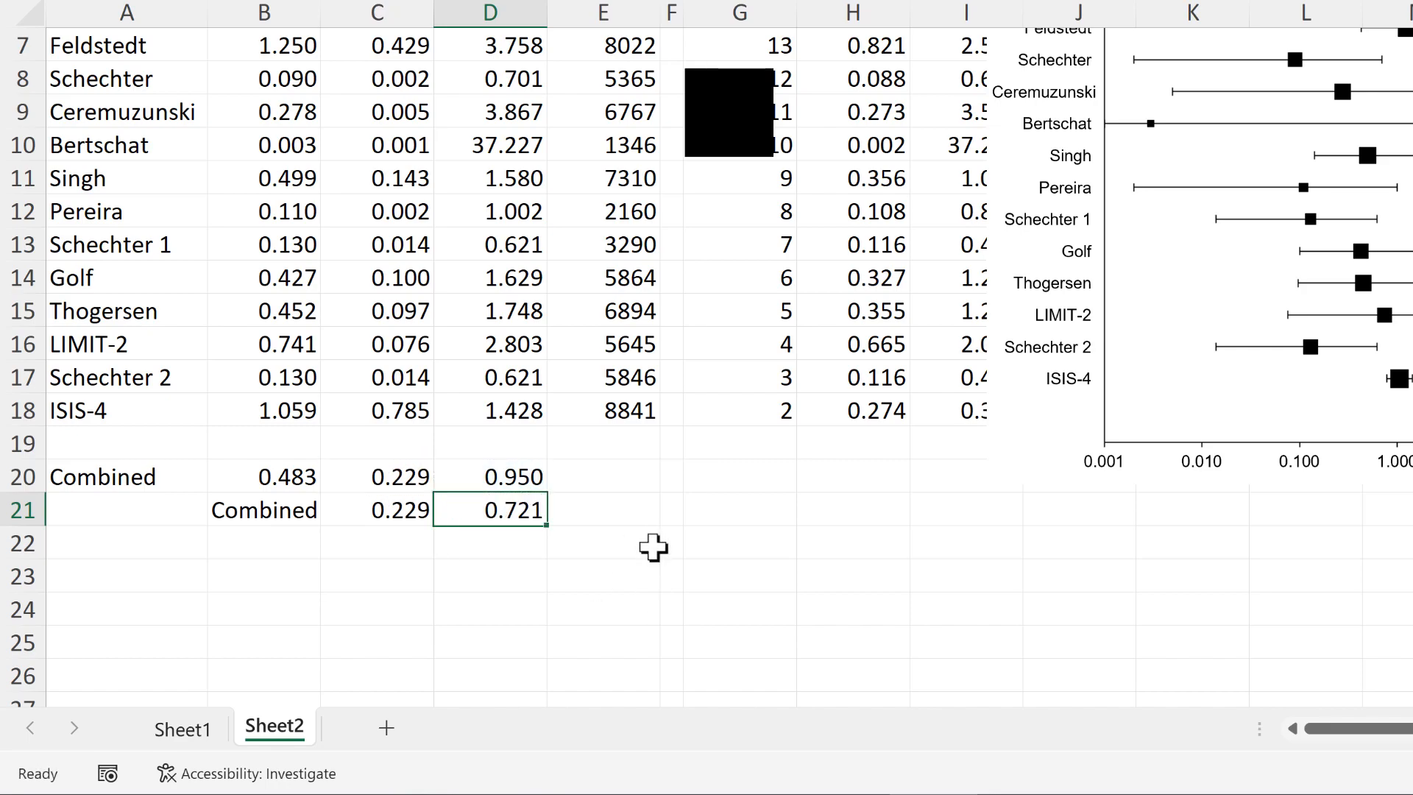
- Insert a 2-D stacked bar chart from cells B21:D21 and switch its rows and columns
left_click_drag(265, 515, 473, 516)
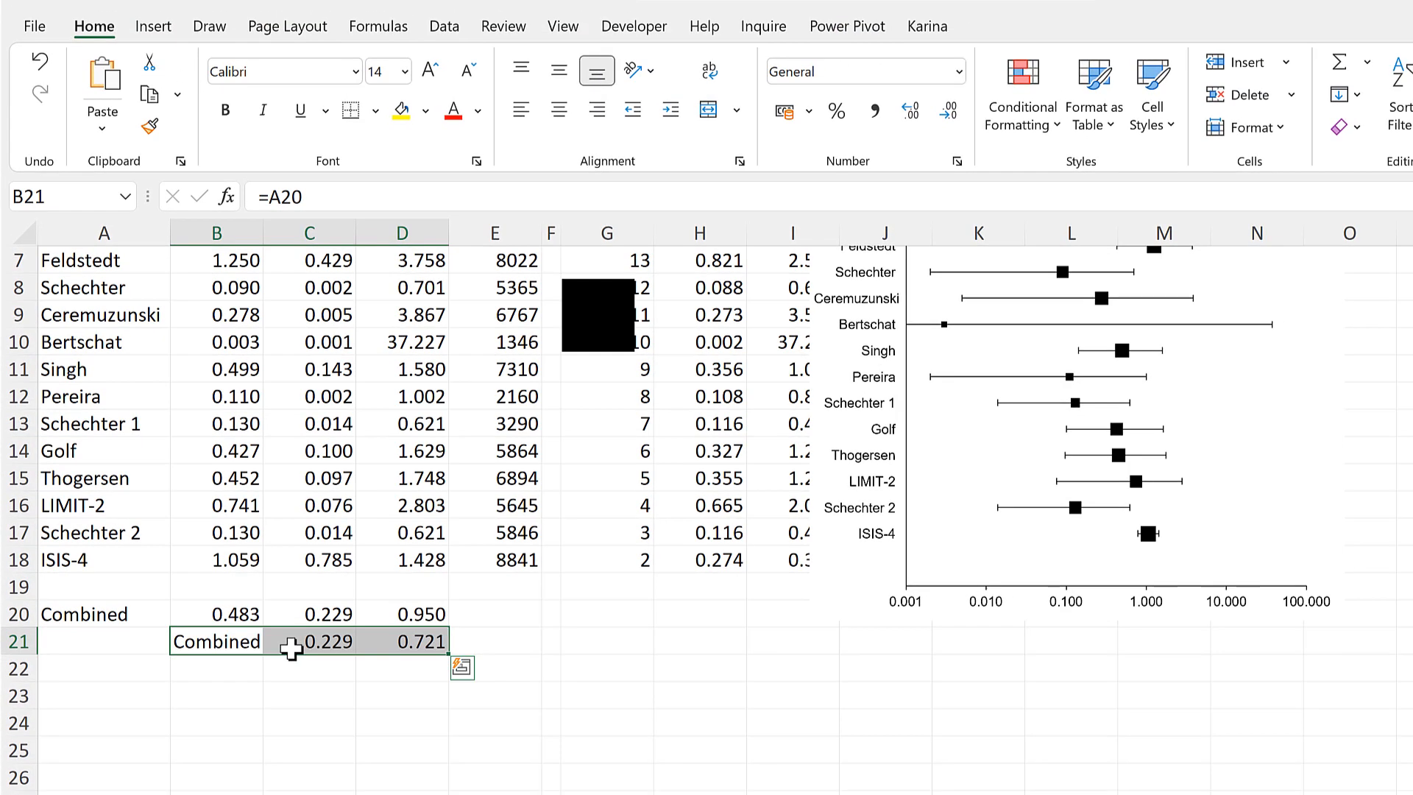
left_click(155, 26)
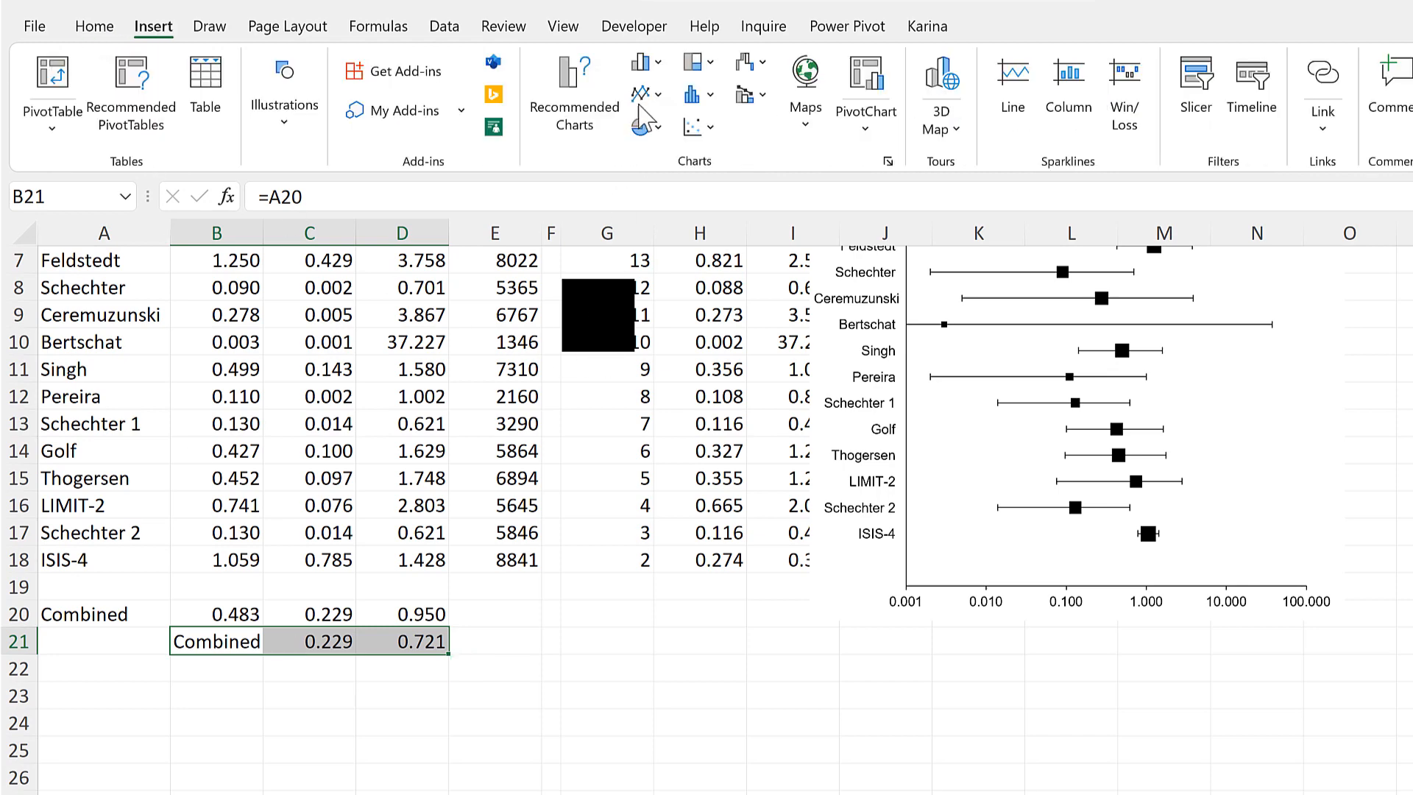
left_click(646, 63)
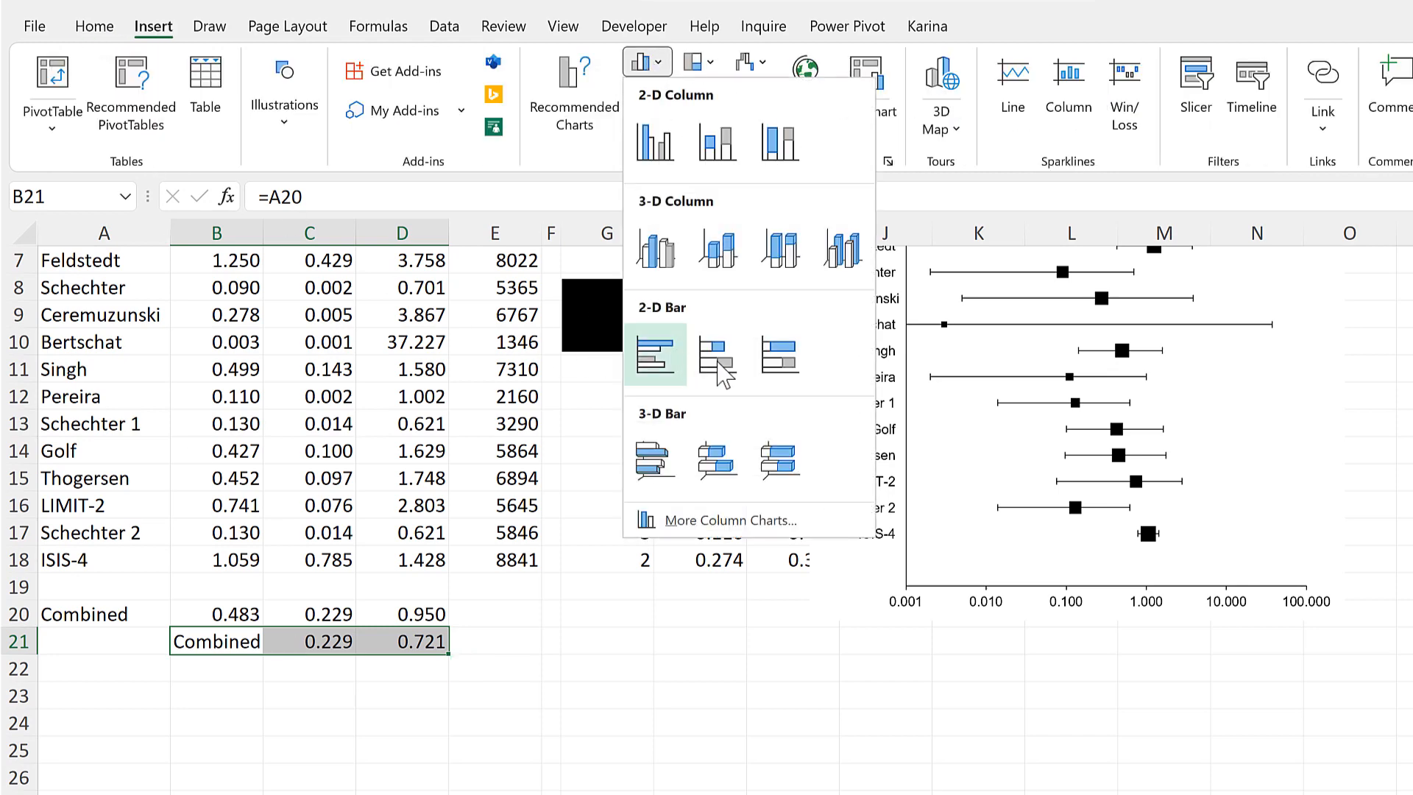
left_click(723, 372)
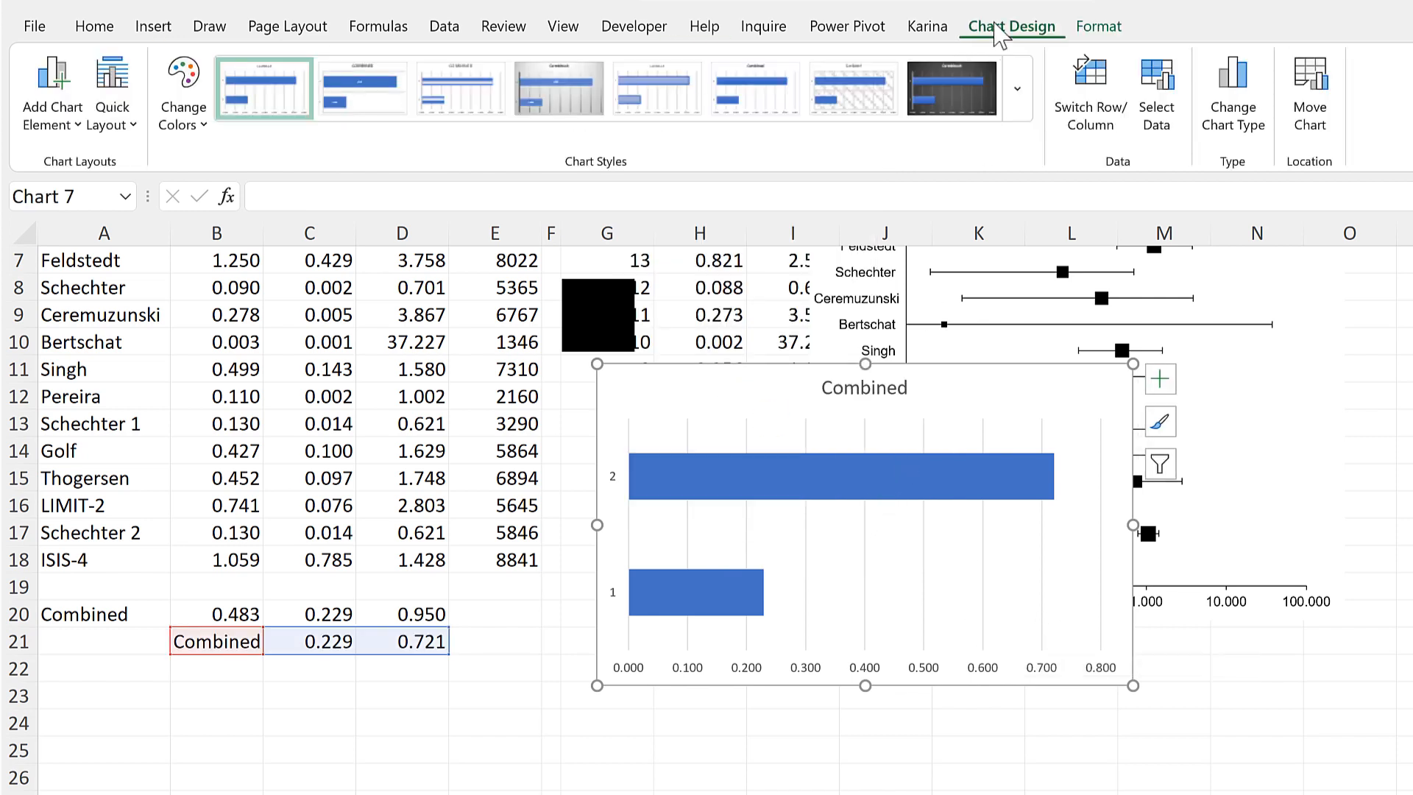
left_click(1101, 124)
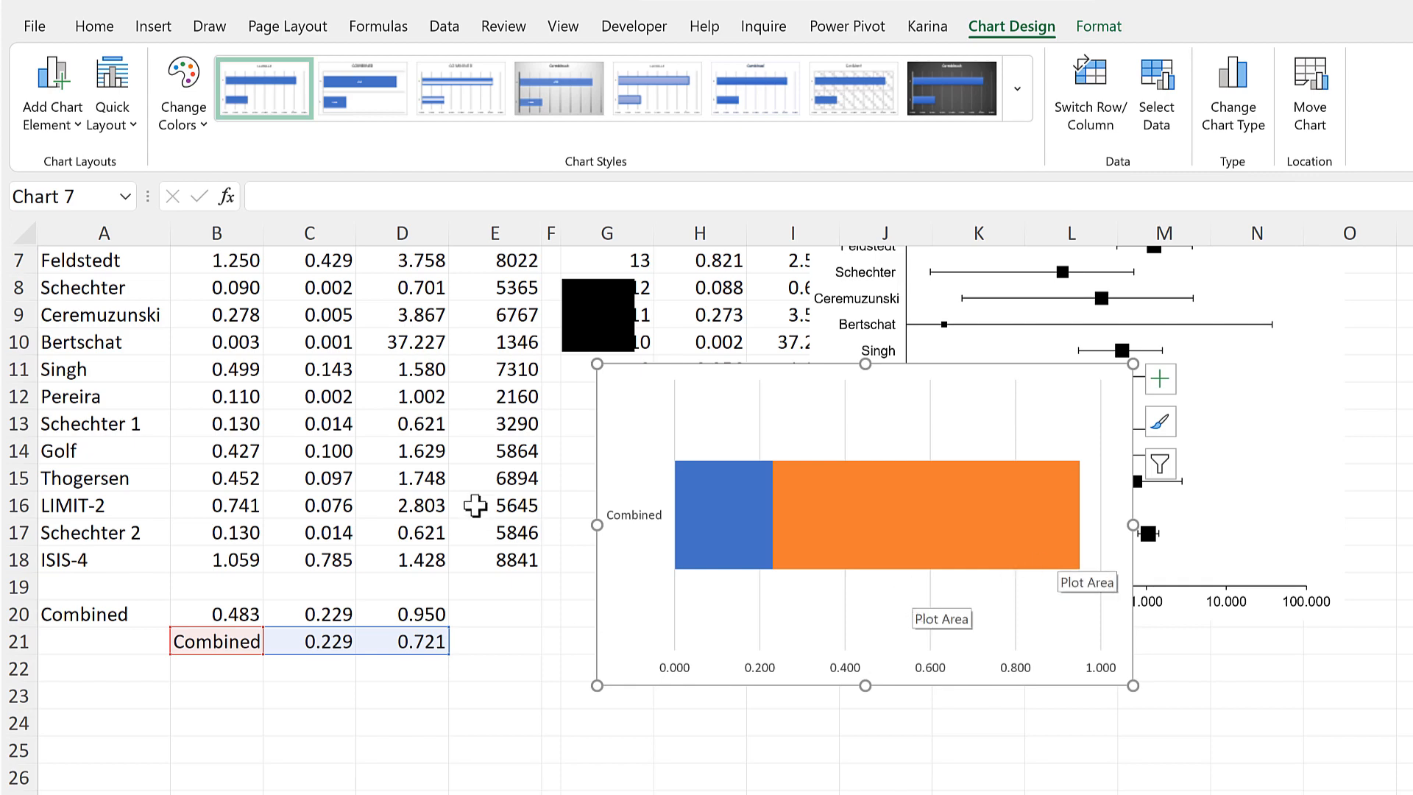
- Draw a diamond from the basic shapes over columns D and E, beside the stacked bar chart
left_click(474, 504)
left_click(153, 27)
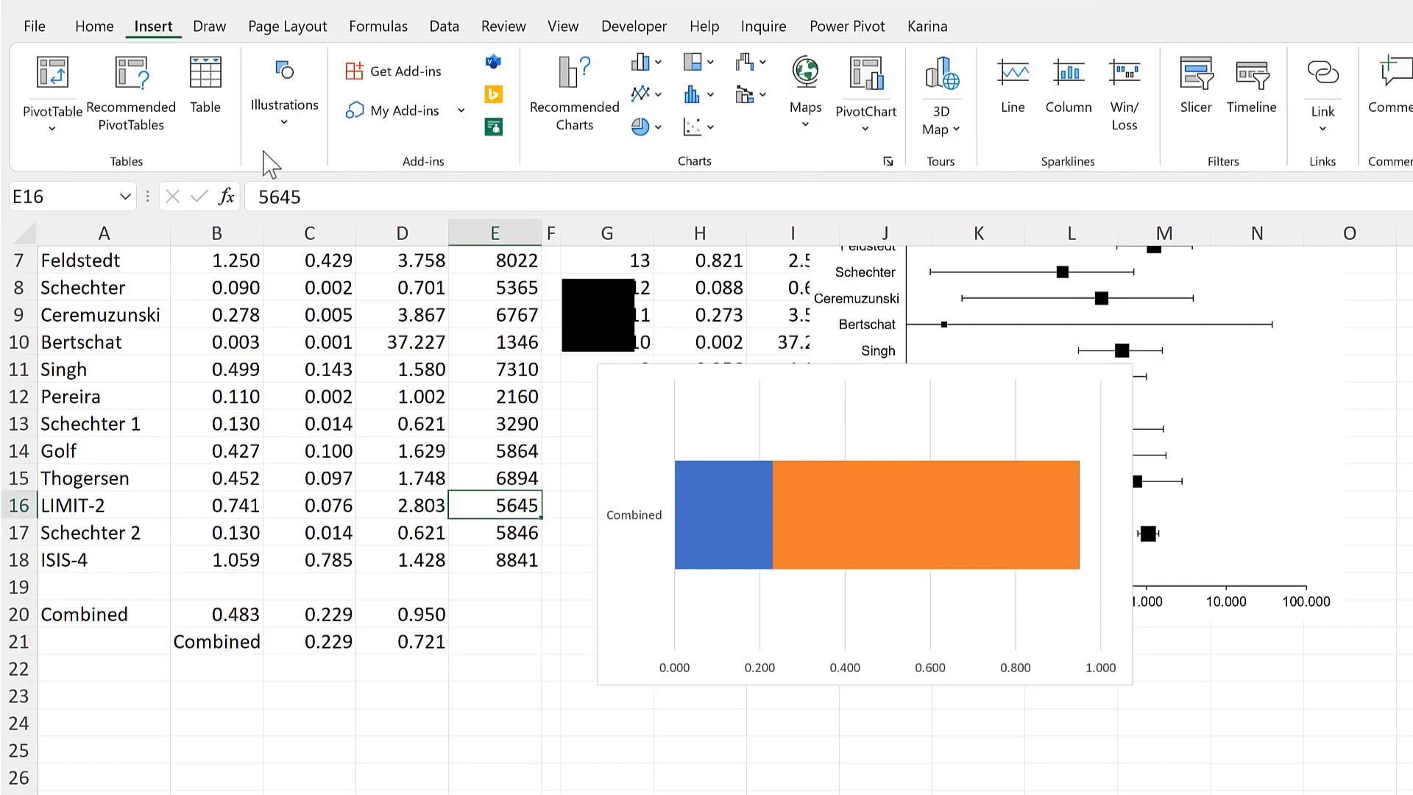
left_click(284, 96)
left_click(325, 221)
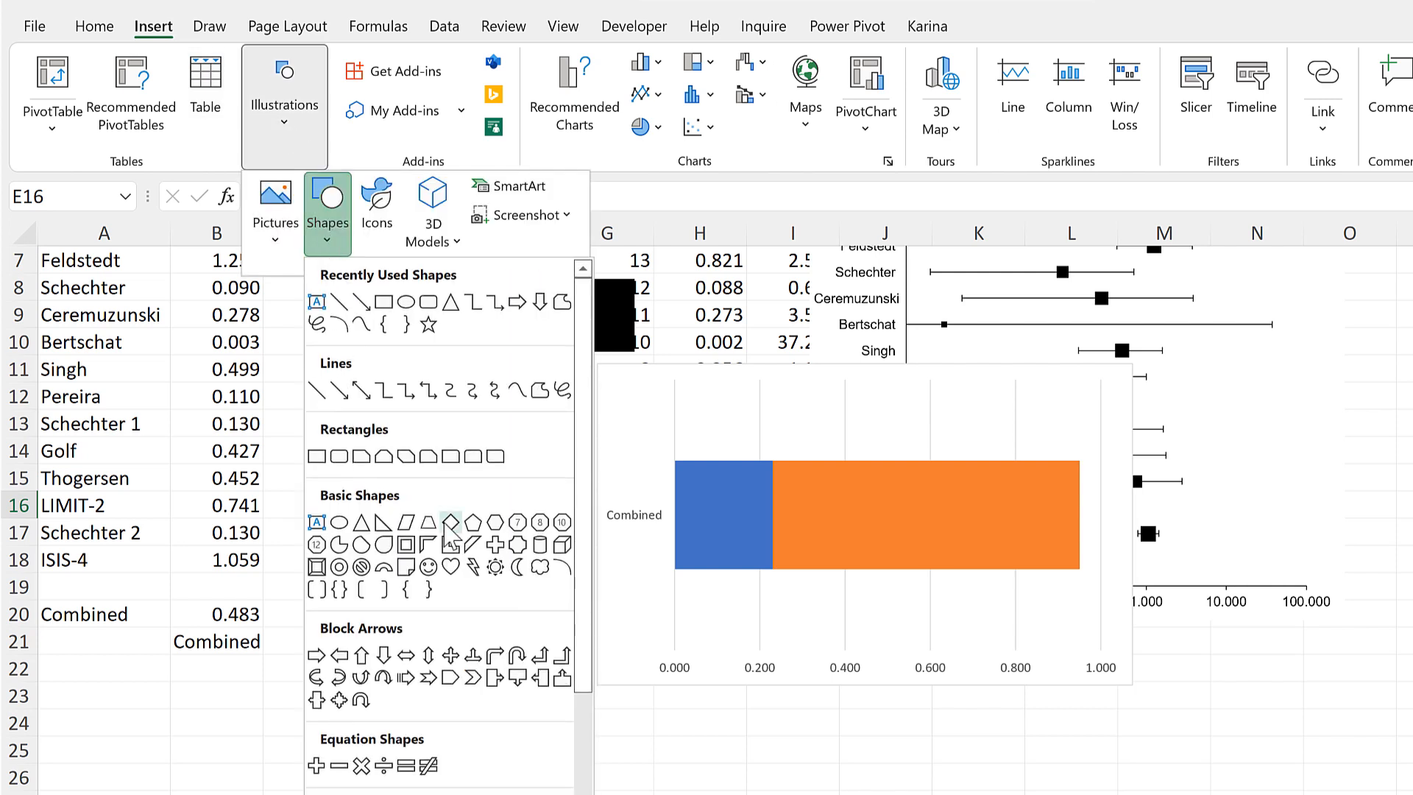
left_click(449, 523)
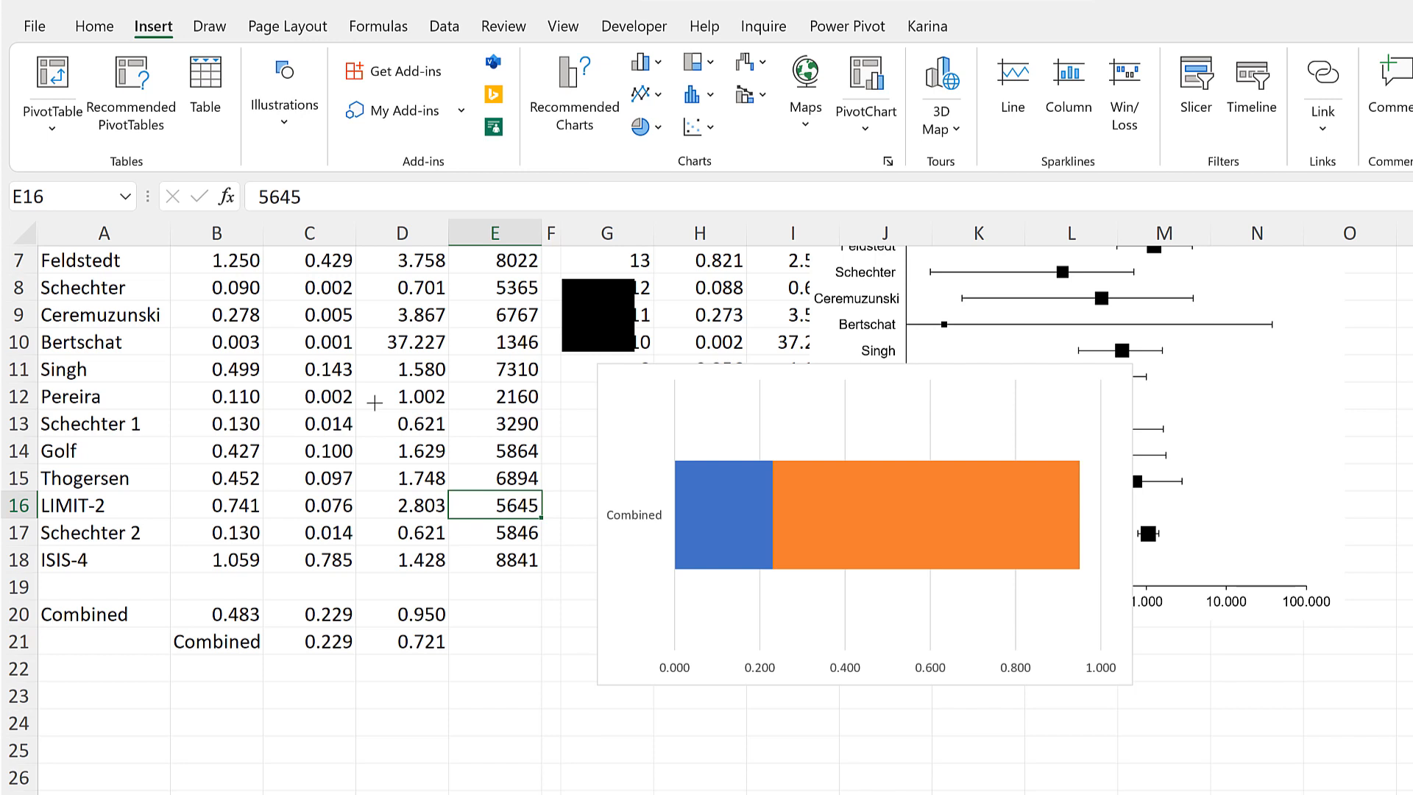
left_click_drag(446, 451, 499, 502)
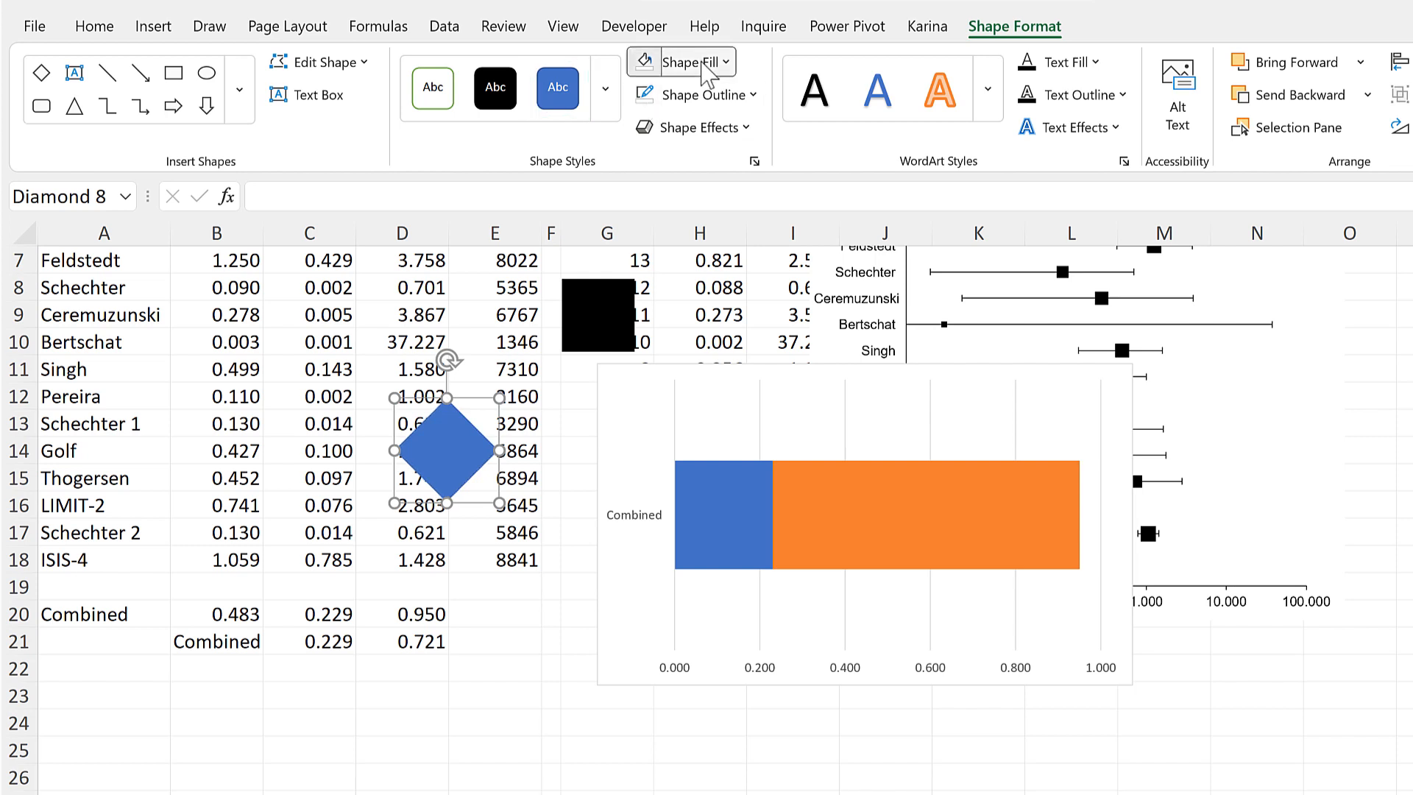
- Fill the drawn diamond with black and paste a copy of it into the orange bar of the stacked chart
left_click(706, 70)
key("Escape")
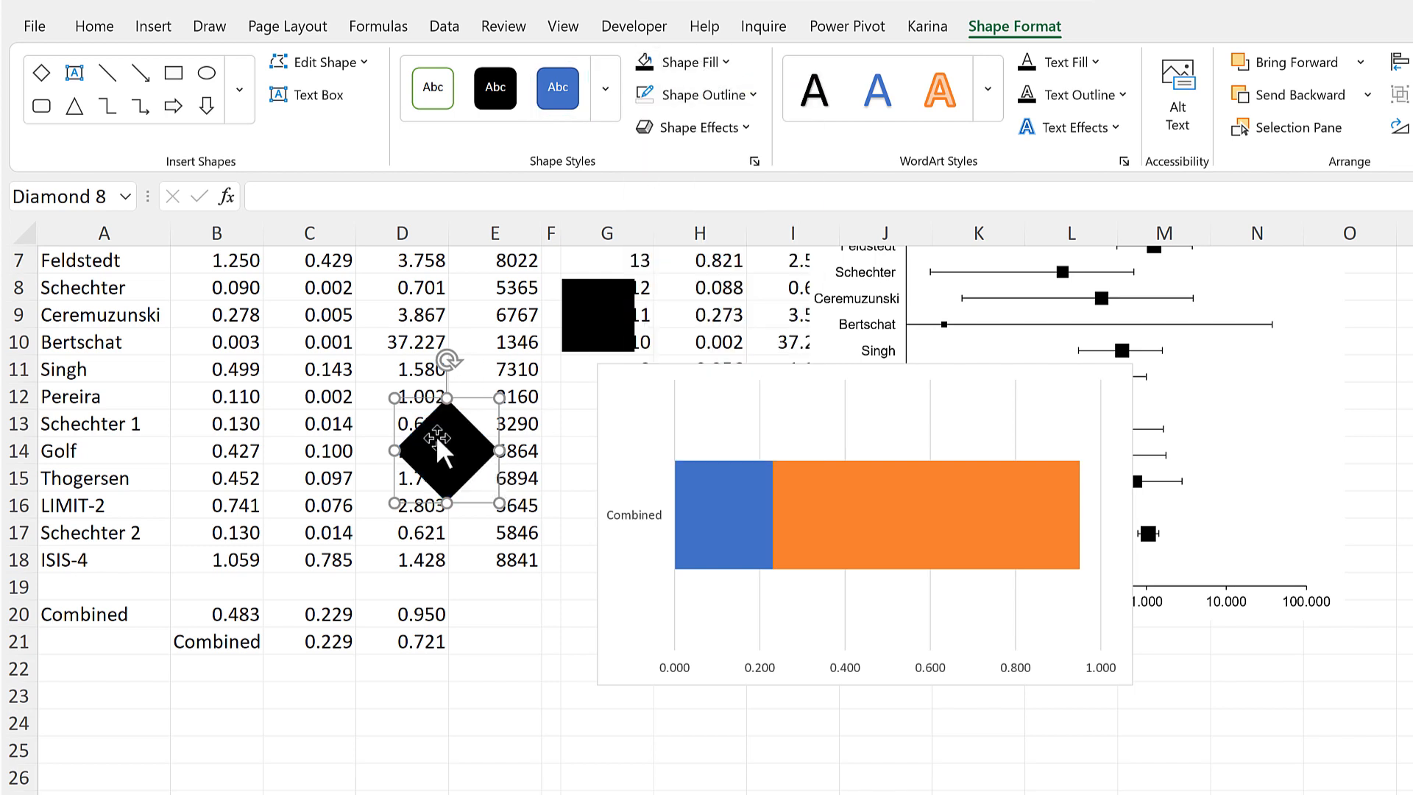
key("ctrl+c")
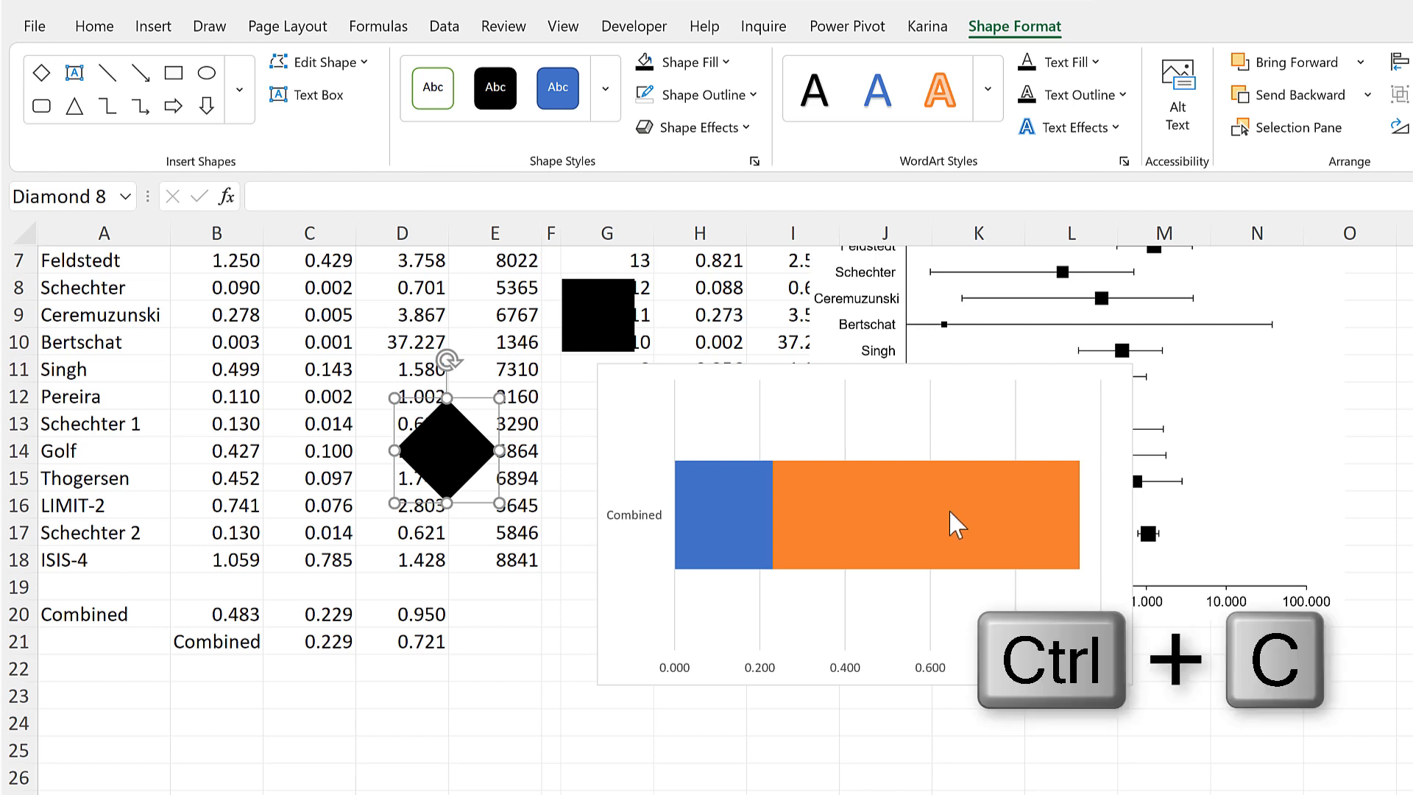
left_click(846, 507)
left_click(975, 527)
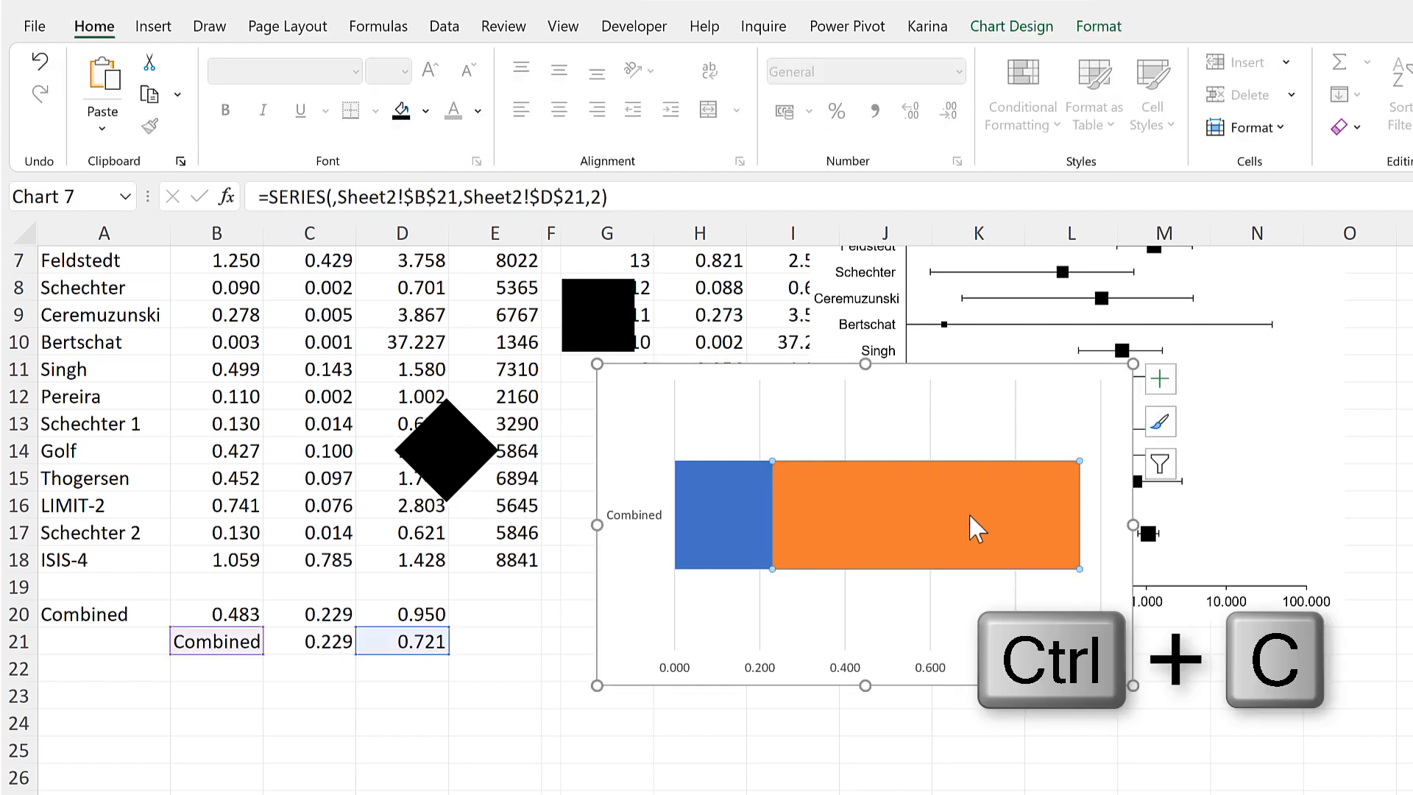
key("ctrl+v")
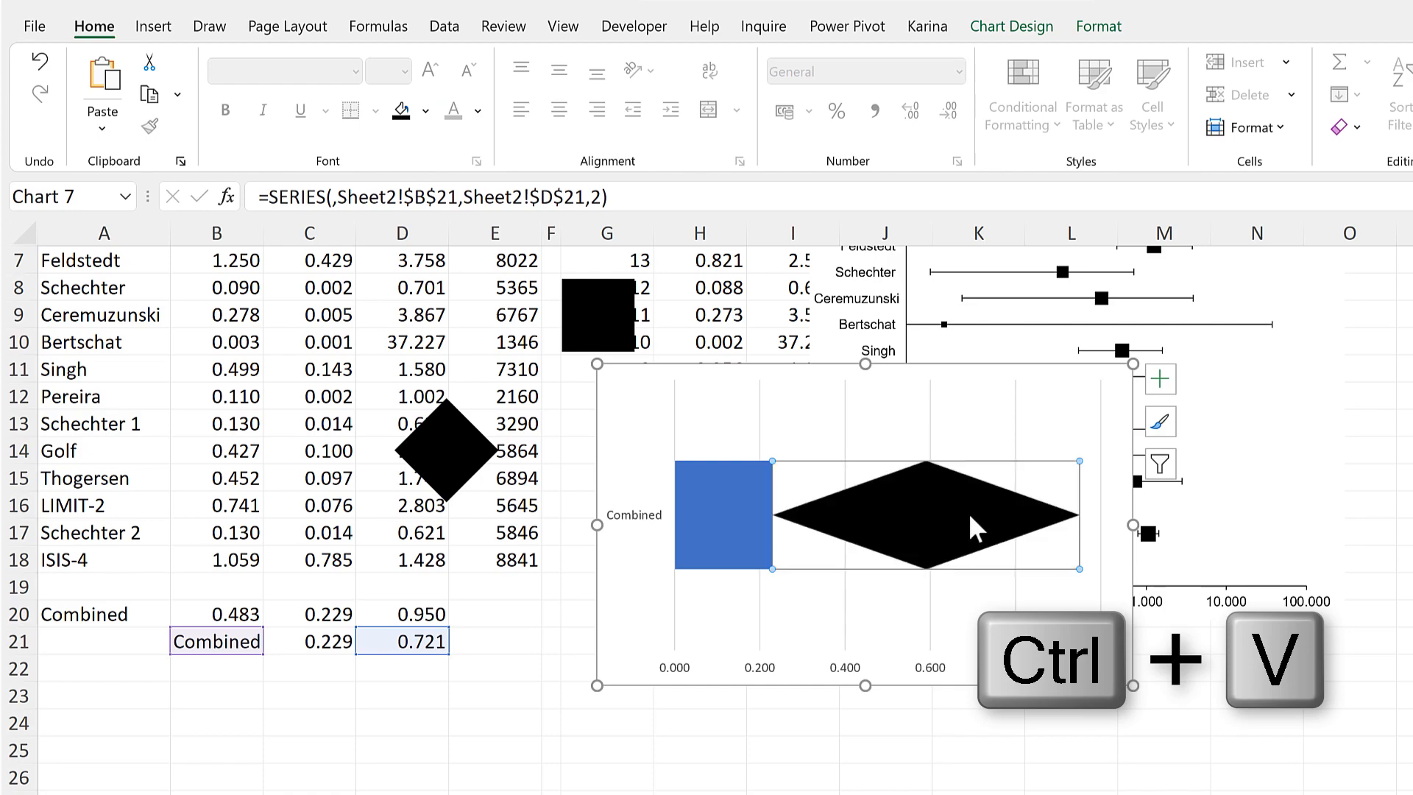
left_click(558, 608)
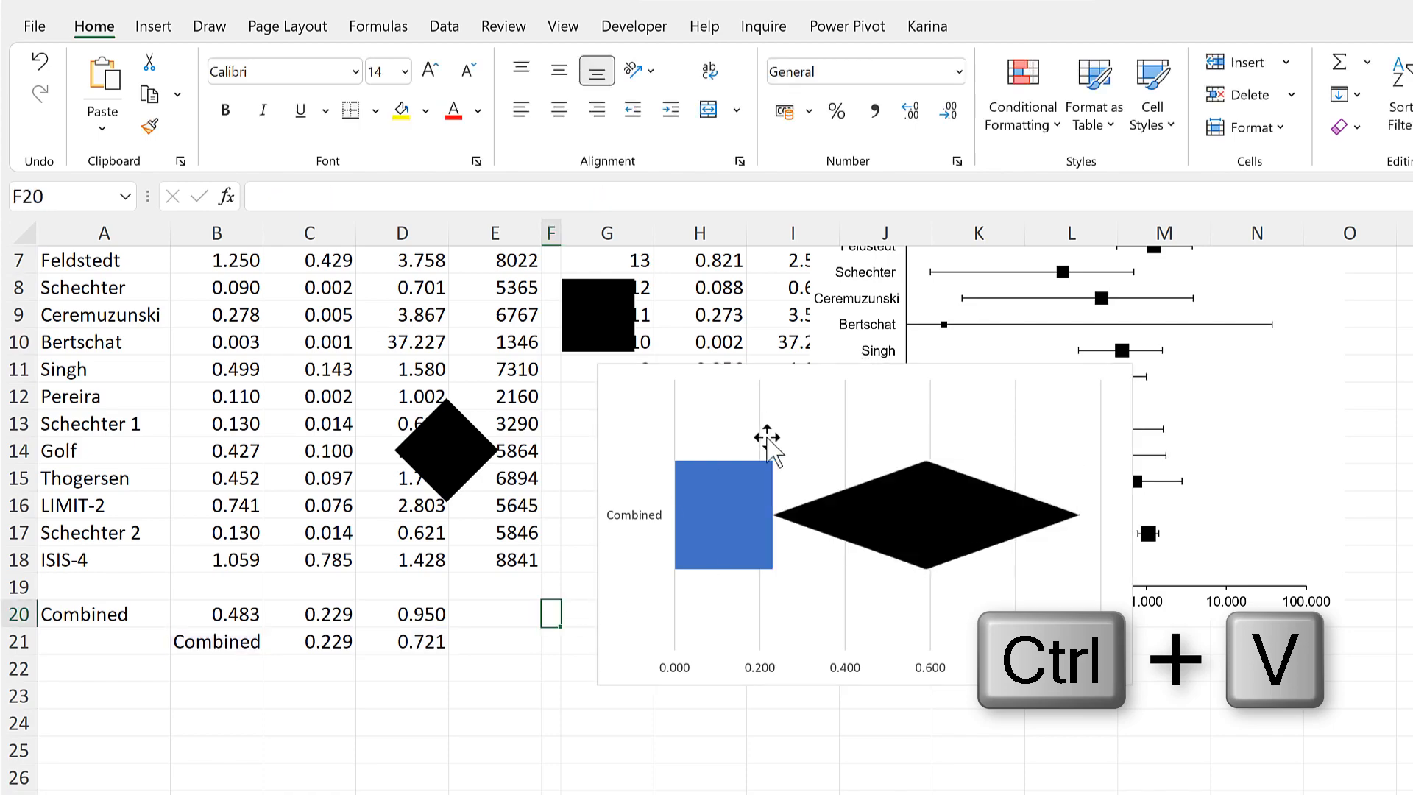
- Delete the stacked bar chart's vertical gridlines and switch its horizontal axis to a logarithmic scale
left_click(758, 416)
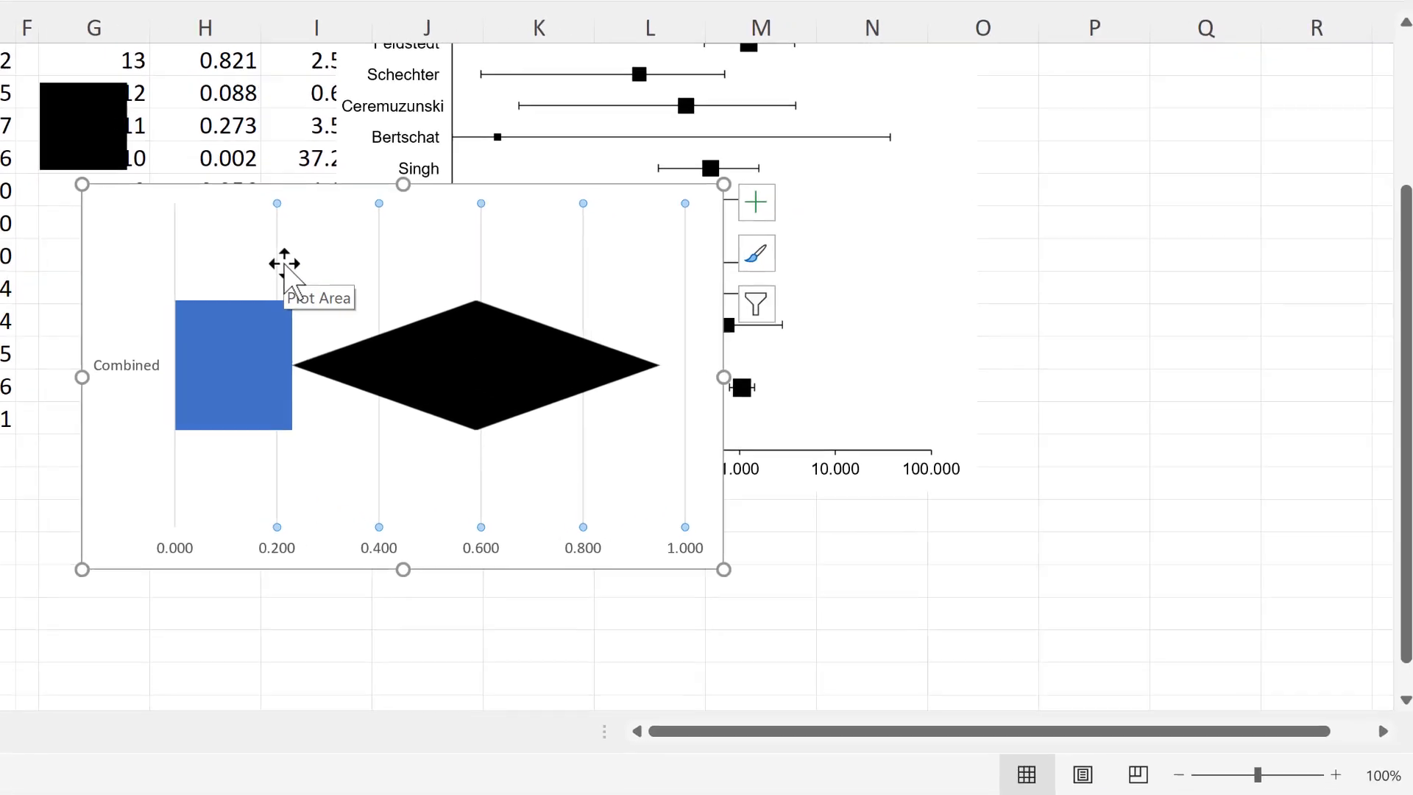
key("Delete")
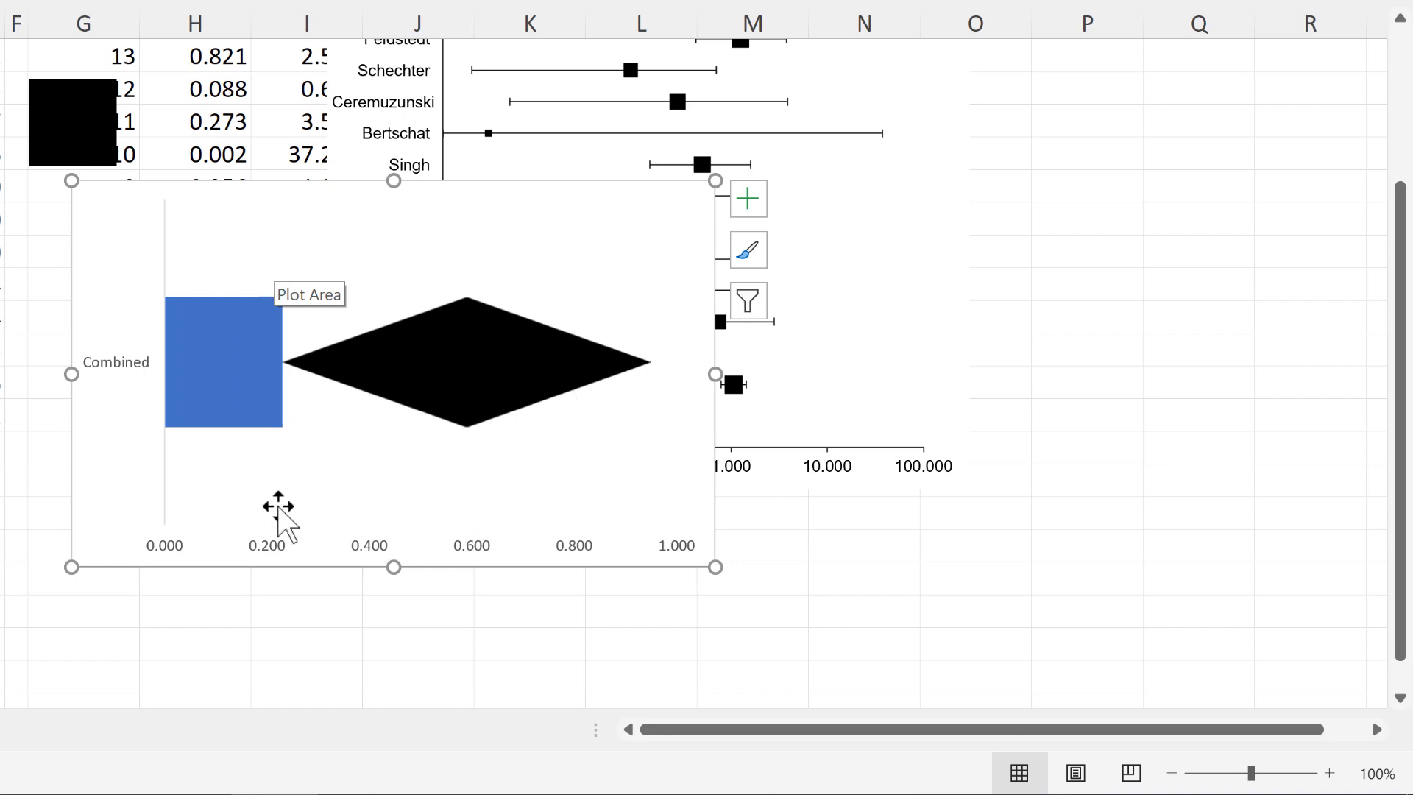
double_click(269, 549)
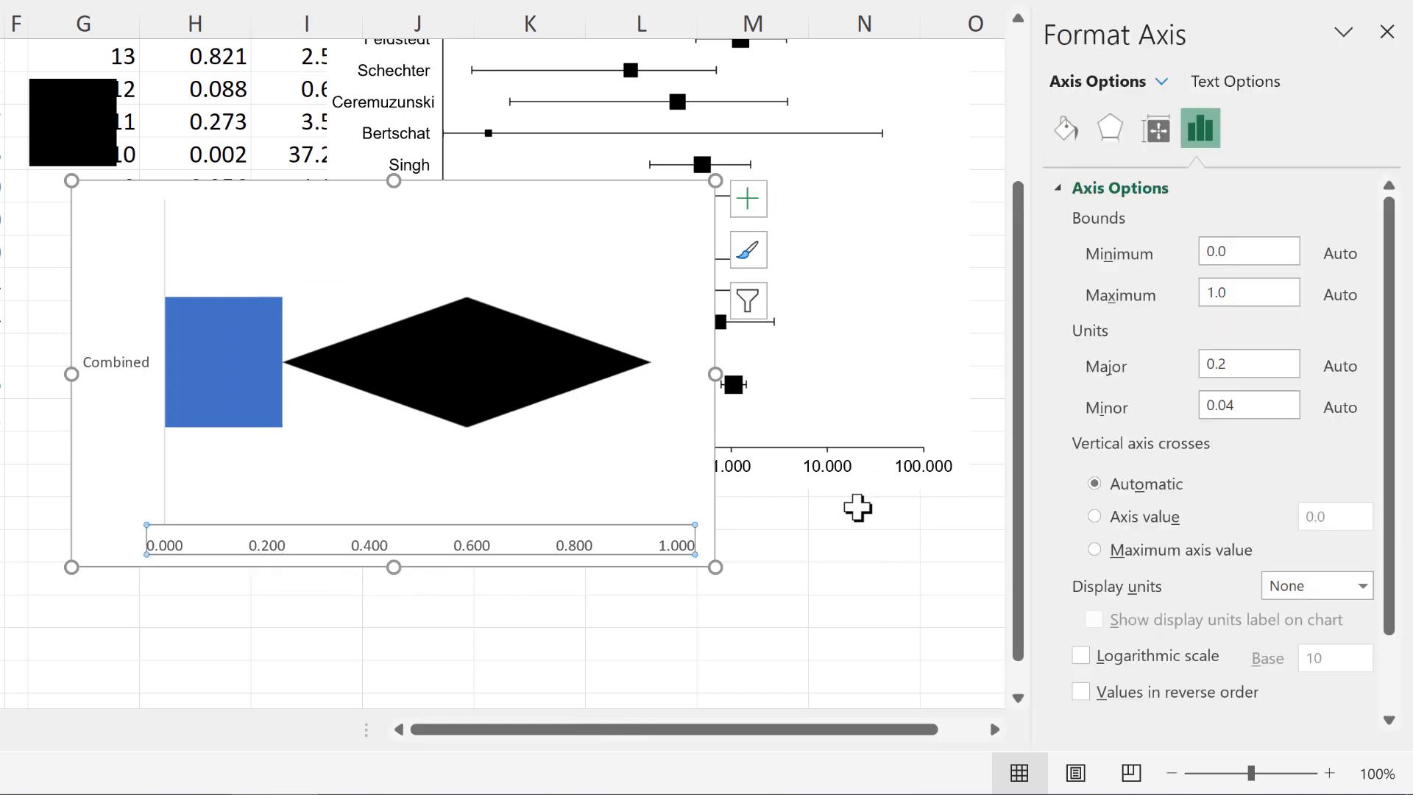
scroll(1234, 394, "down", 3)
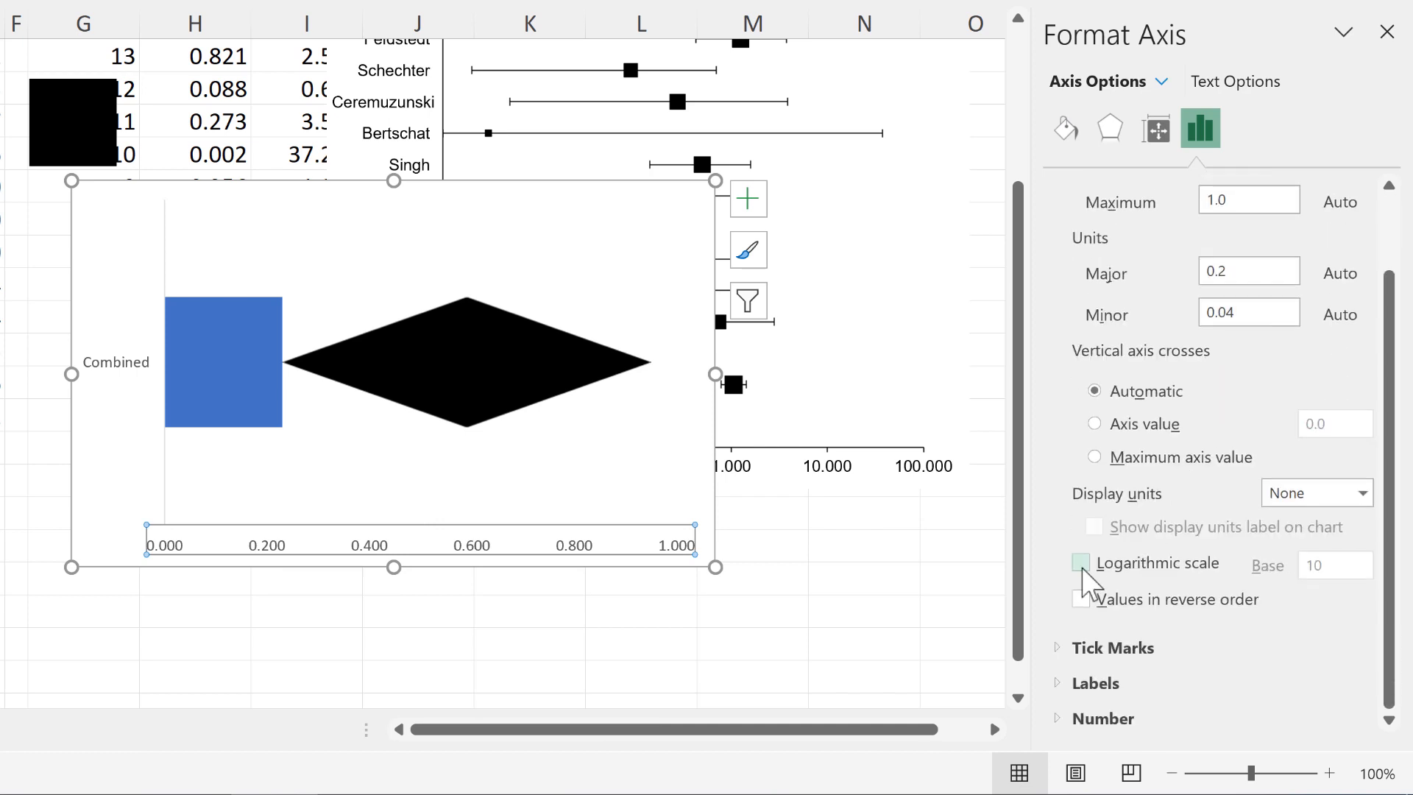
left_click(1082, 564)
- Set the horizontal axis bounds to a minimum of 0.001 and a maximum of 100
scroll(1259, 243, "up", 3)
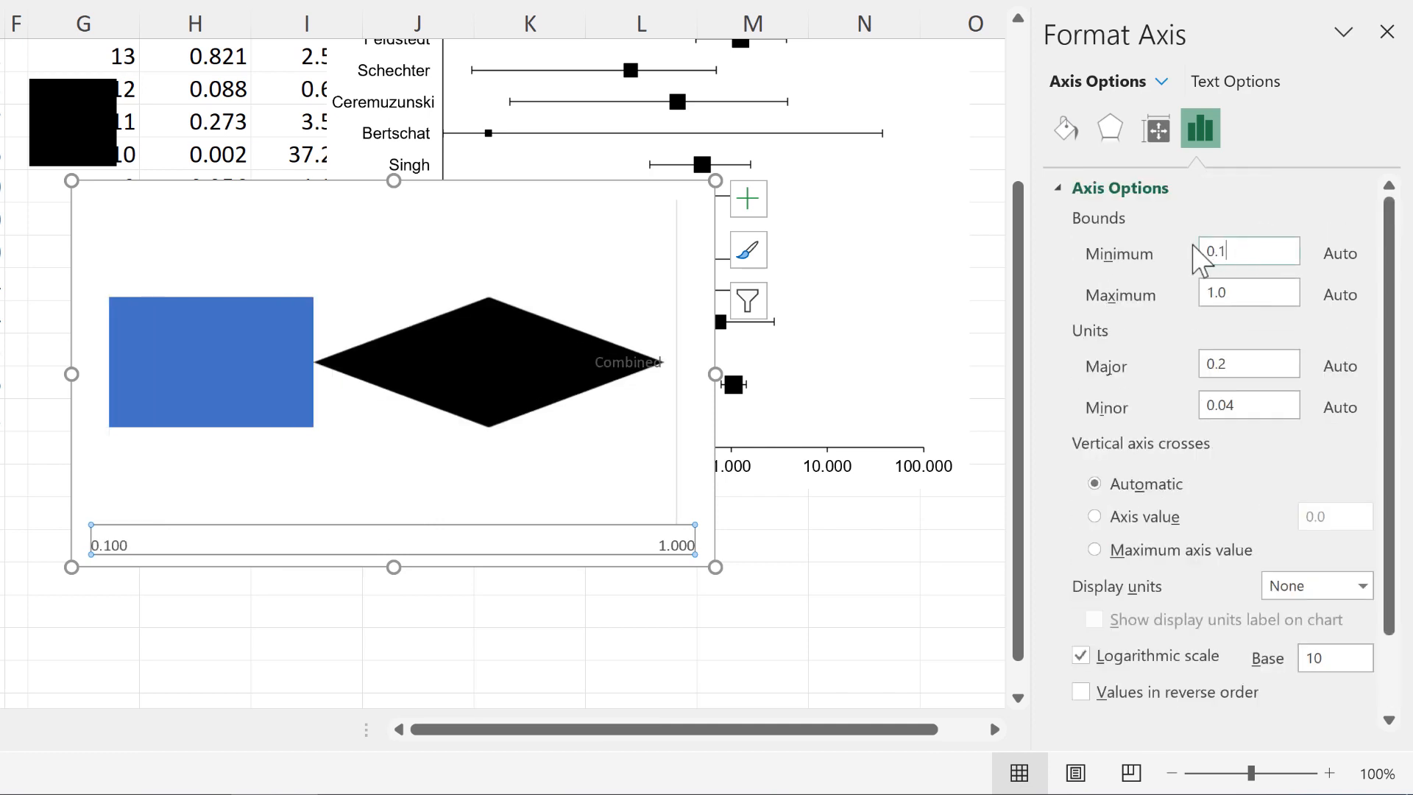
left_click_drag(1193, 245, 1184, 246)
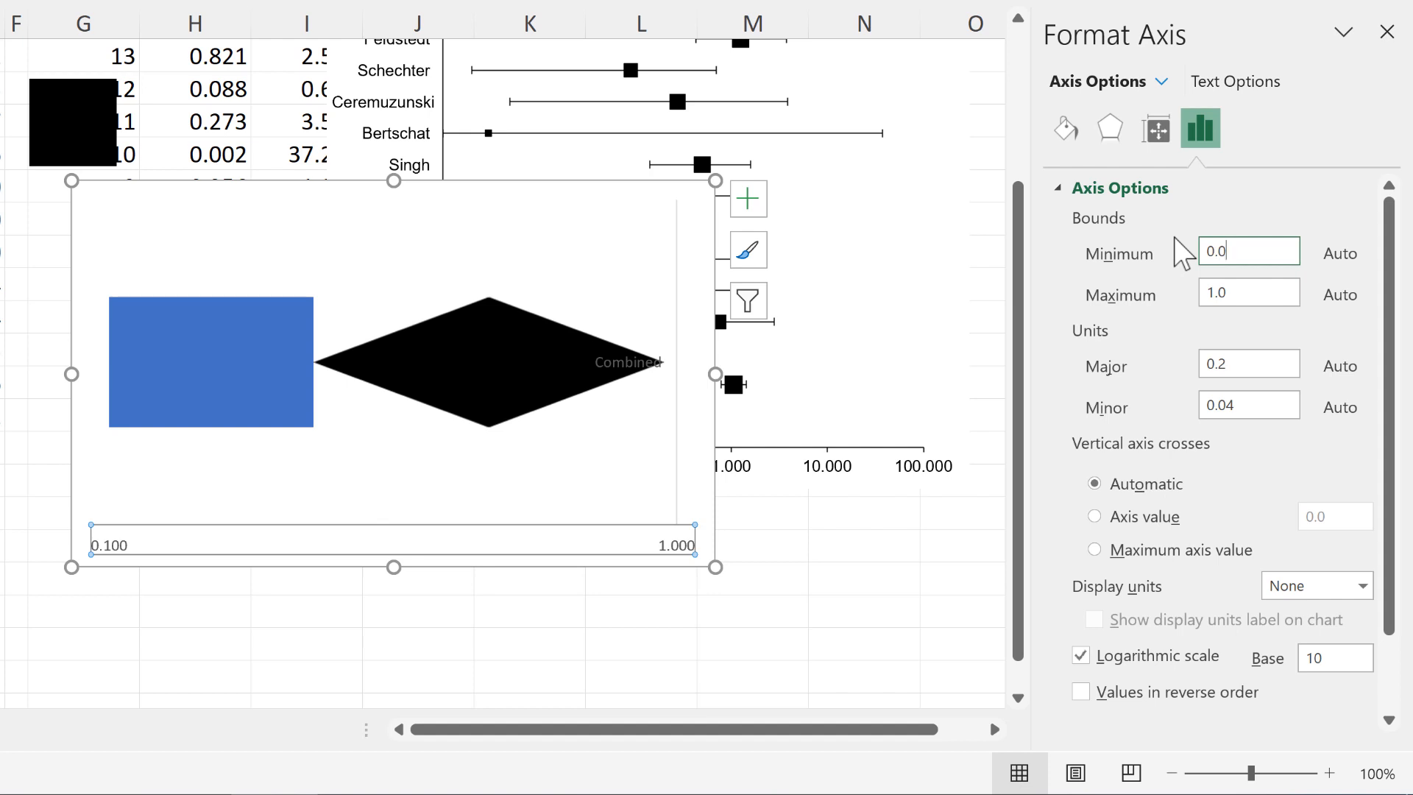
type("0.001")
key("Return")
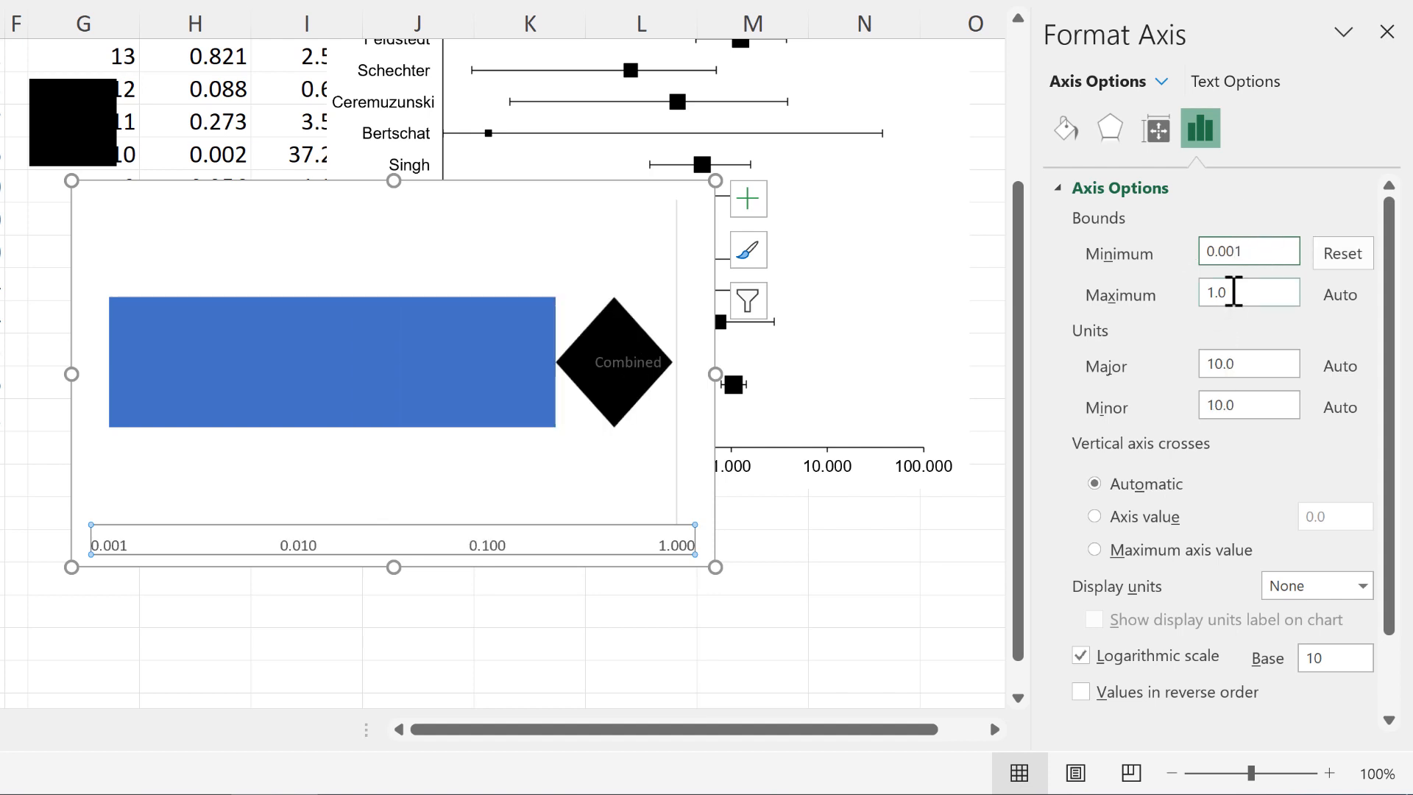
left_click_drag(1235, 293, 1176, 306)
key("Return")
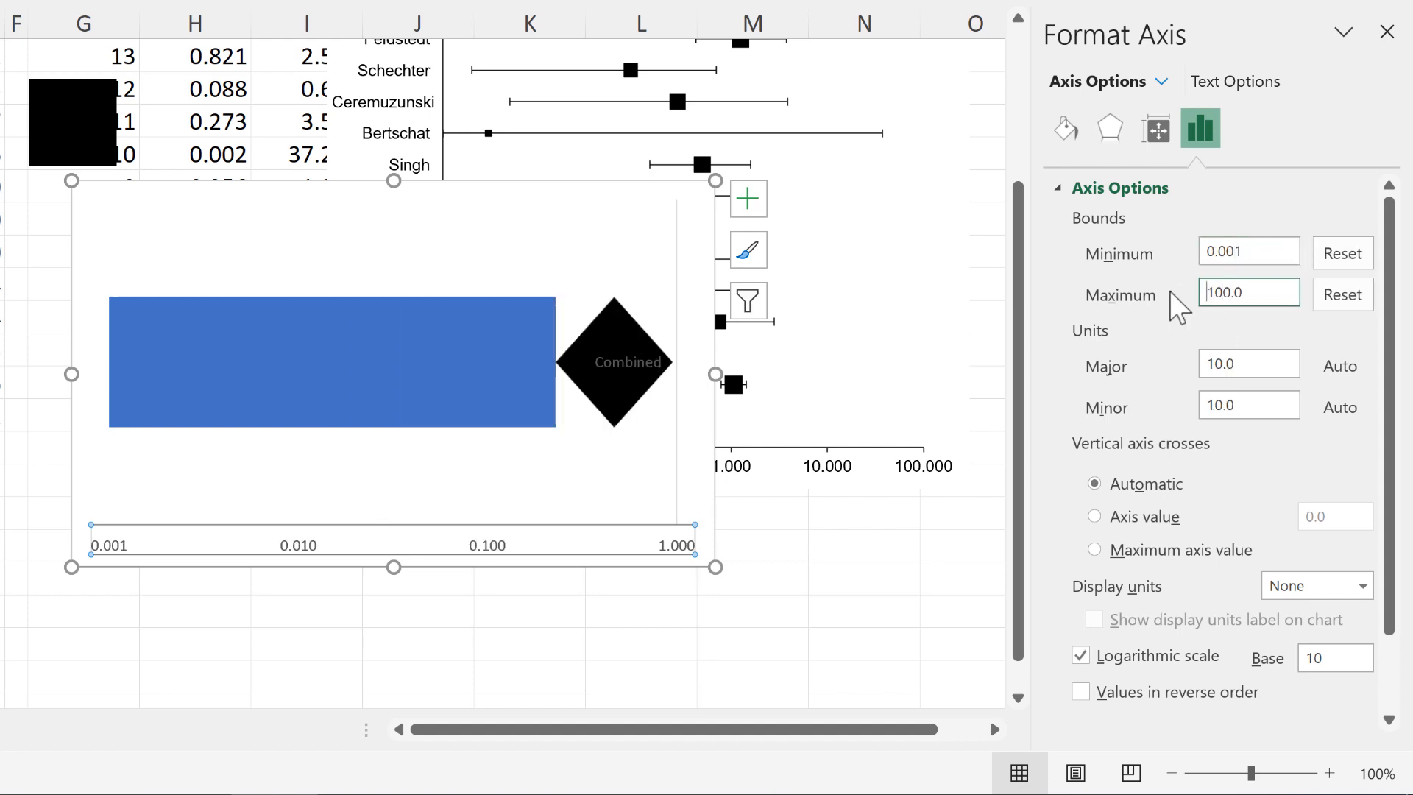
- Make the vertical axis cross the horizontal axis at 0.001
left_click(1145, 518)
left_click(1359, 515)
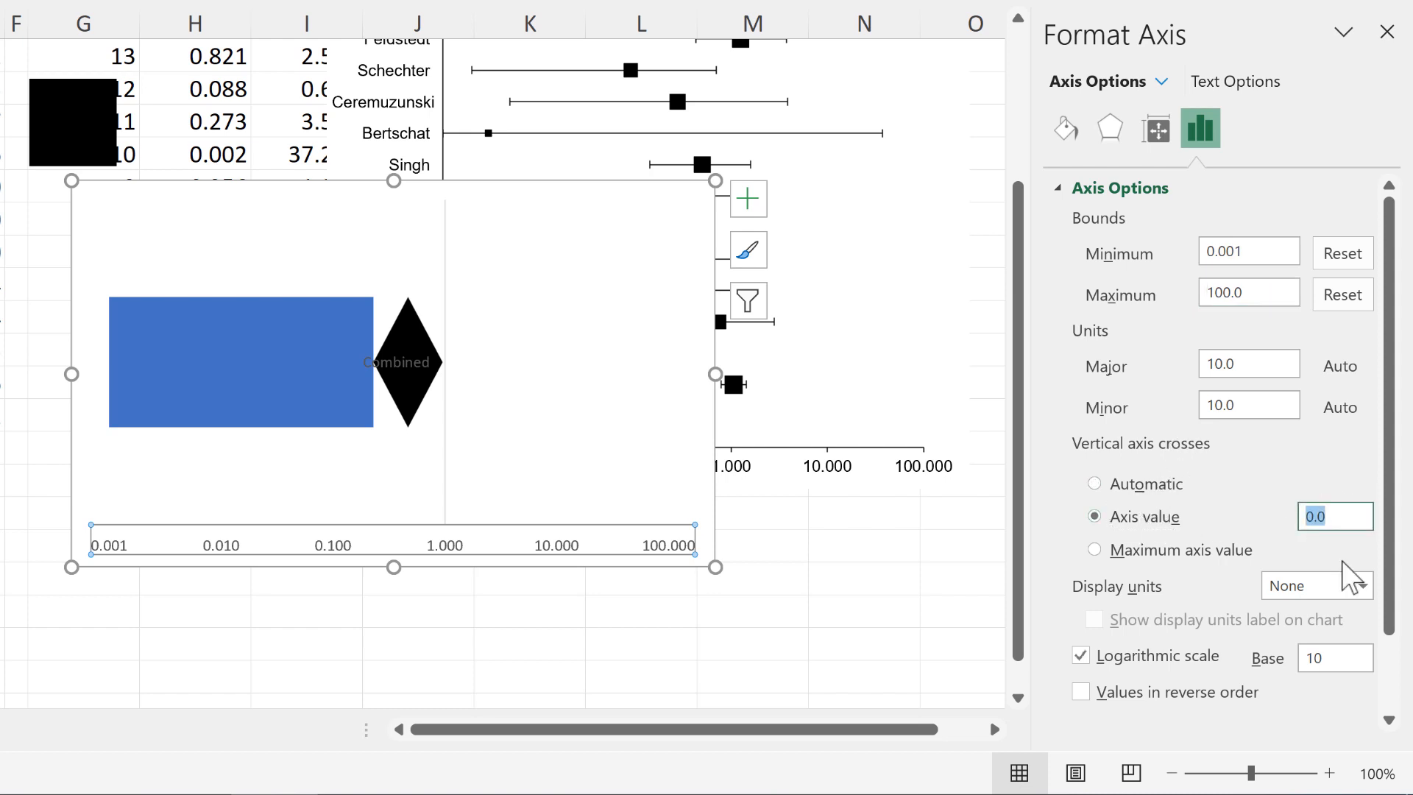
key("Return")
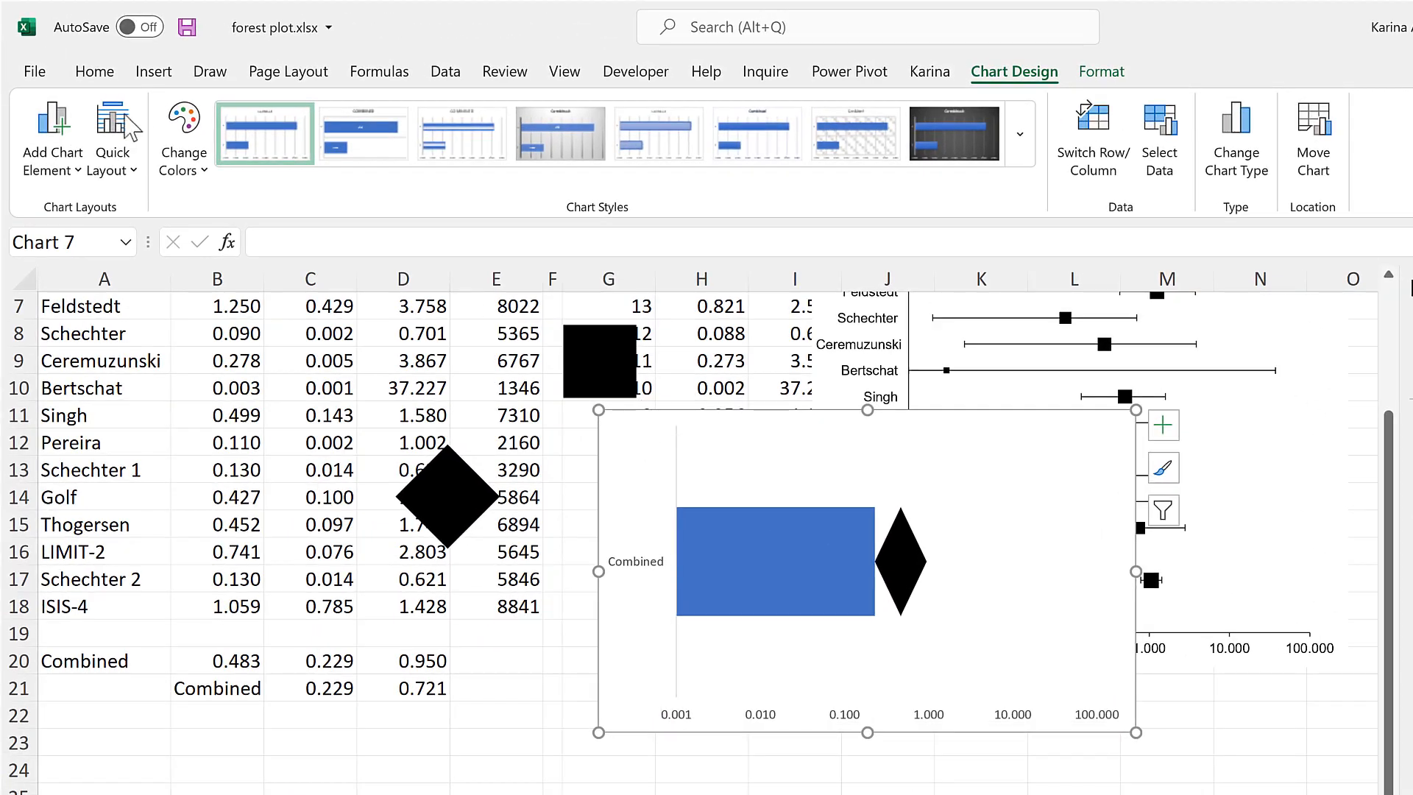
- Set the stacked bar chart's text to black Arial and make the Combined axis label bold
left_click(96, 73)
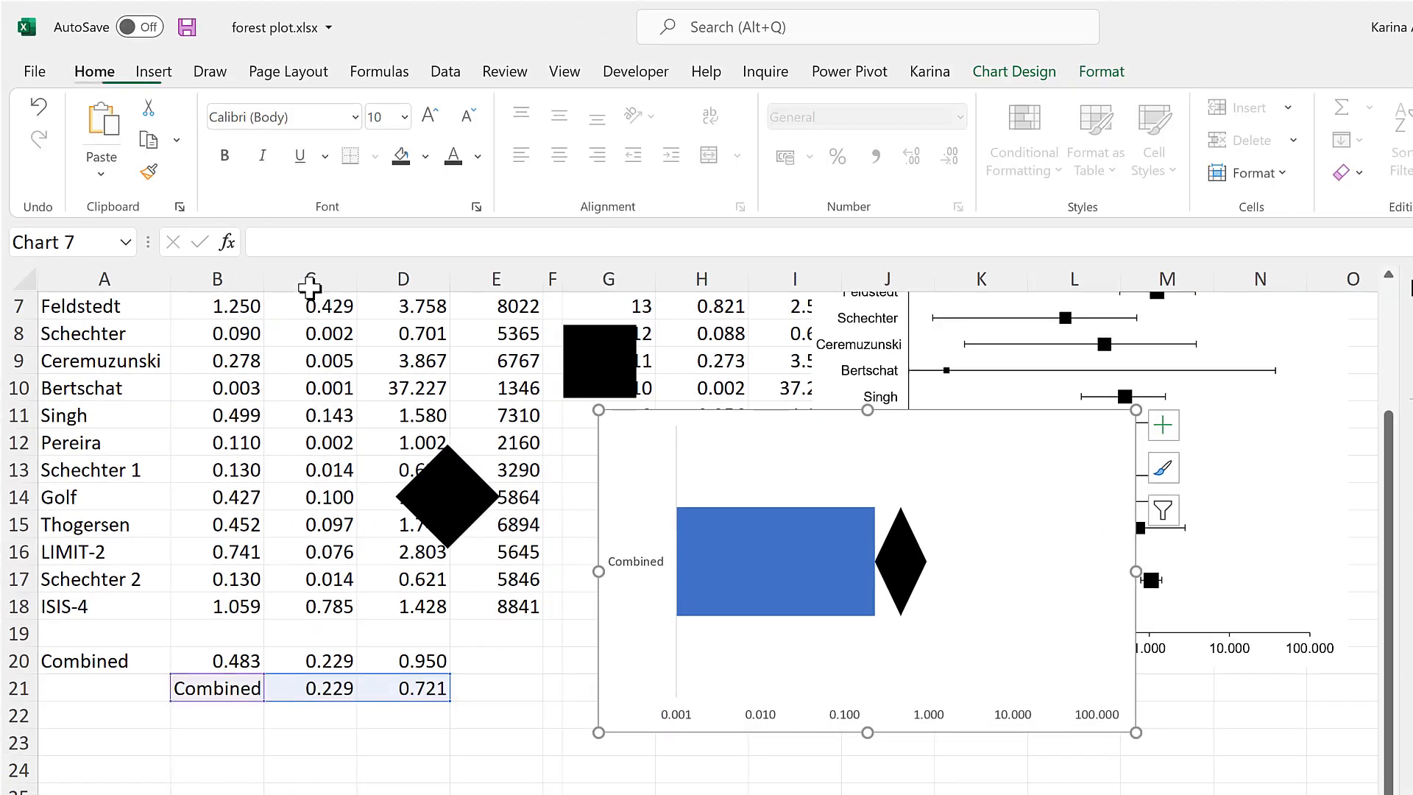
left_click(355, 117)
left_click(289, 279)
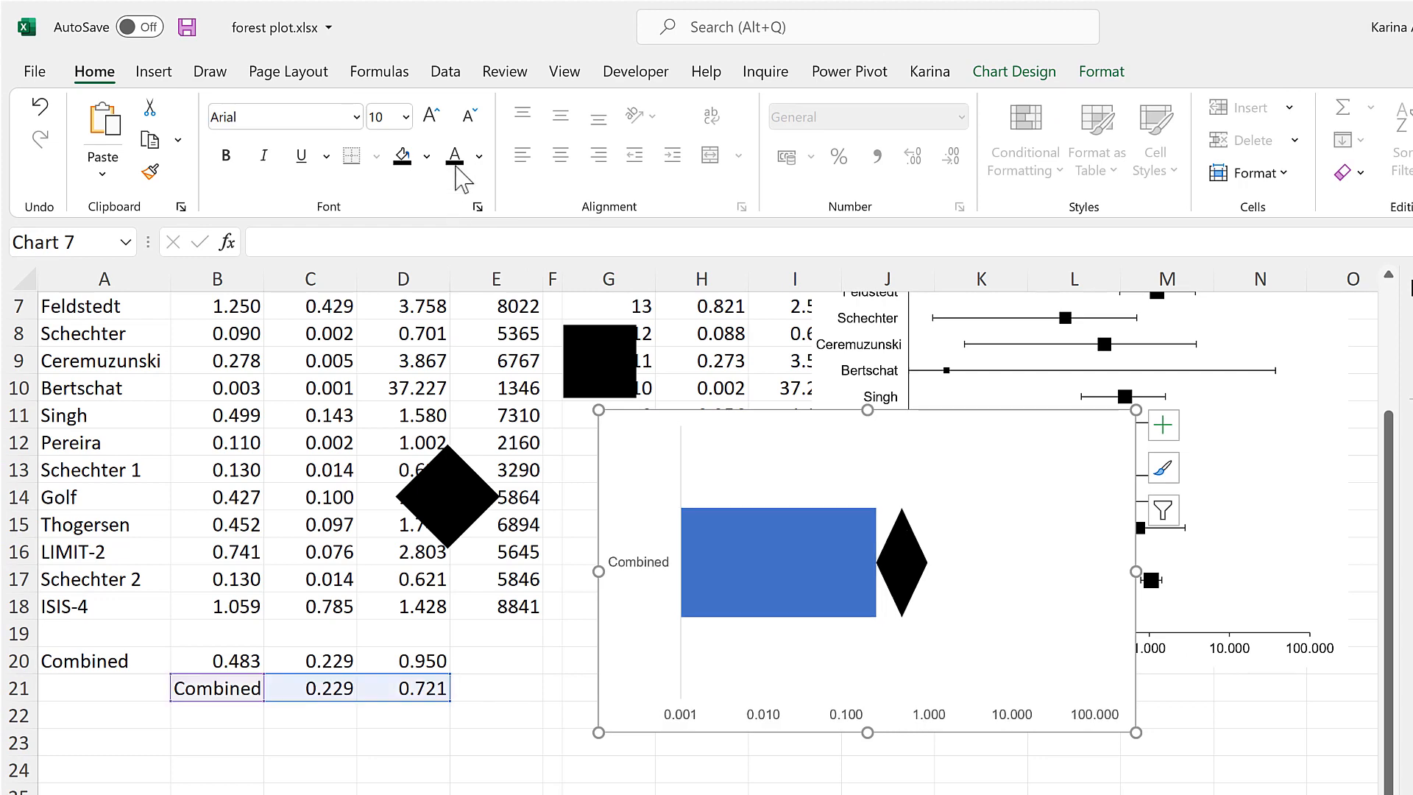
left_click(662, 573)
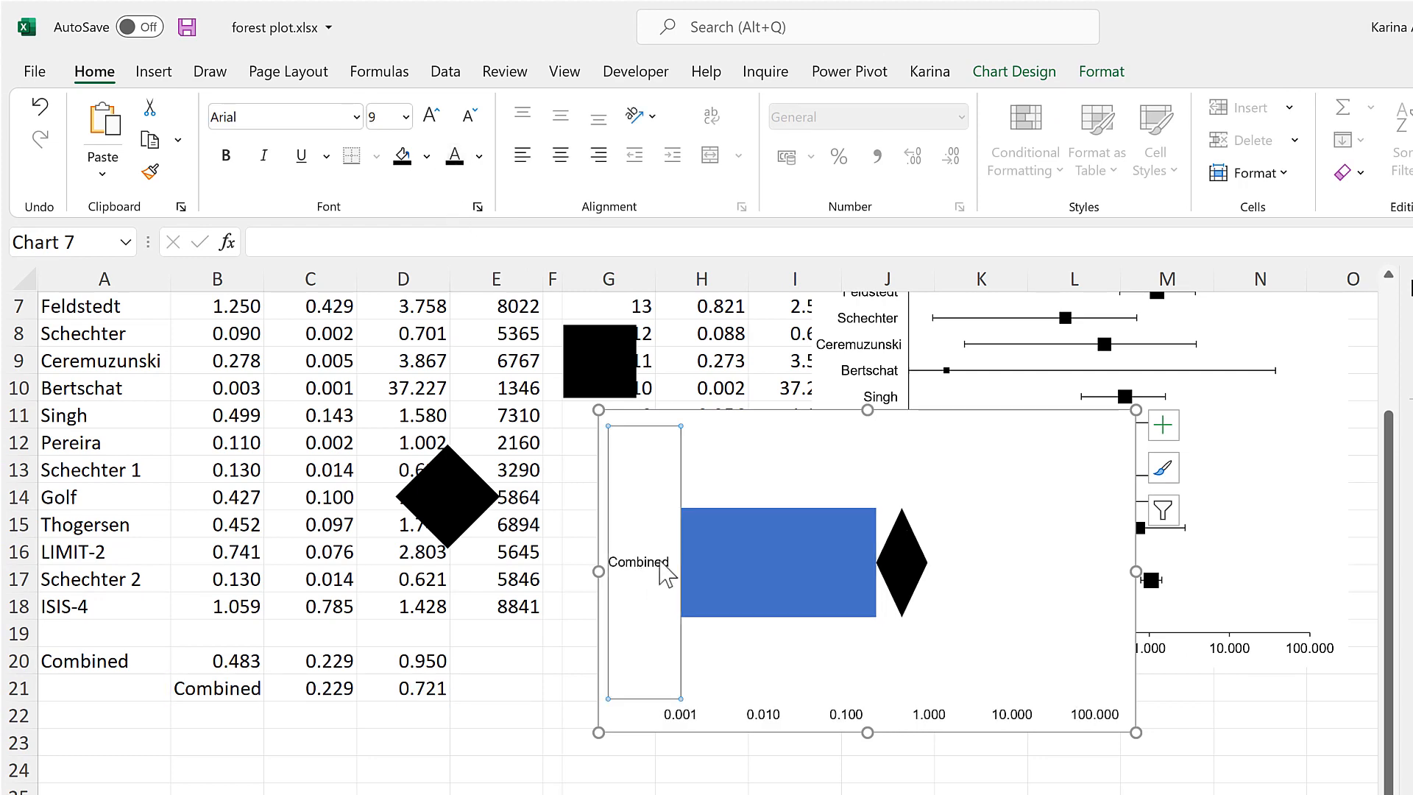
left_click(226, 156)
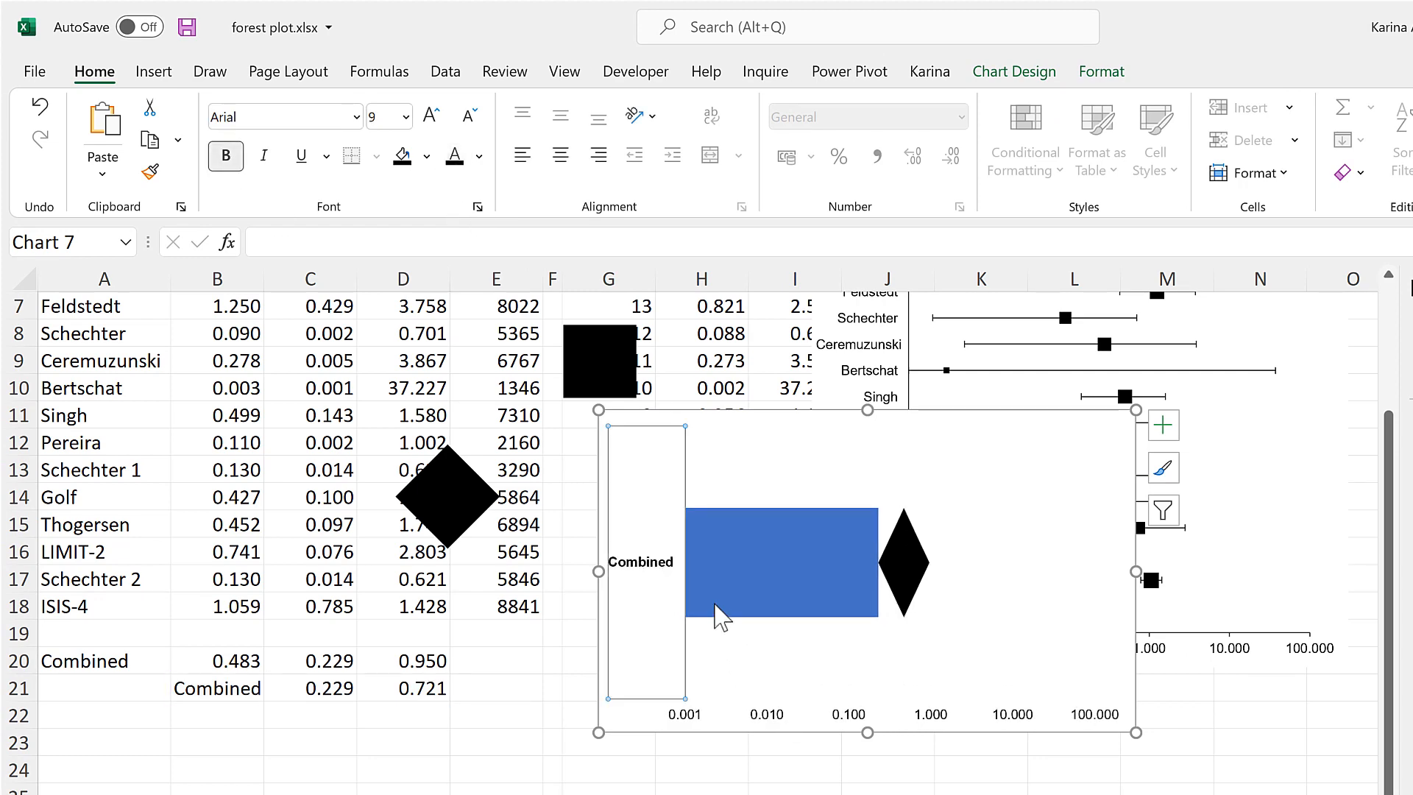
- Remove the line of the stacked bar chart's vertical axis
key("ctrl+1")
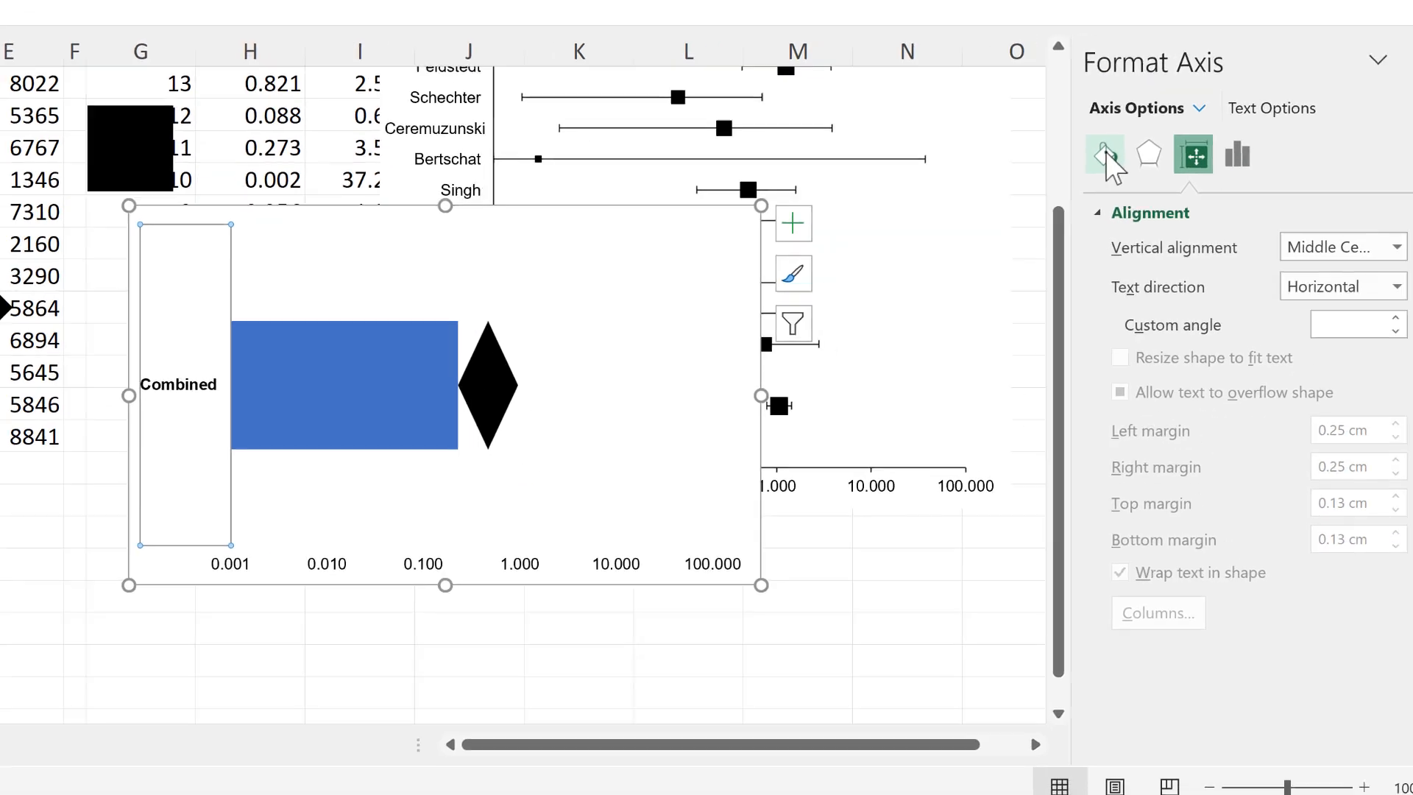
left_click(1106, 154)
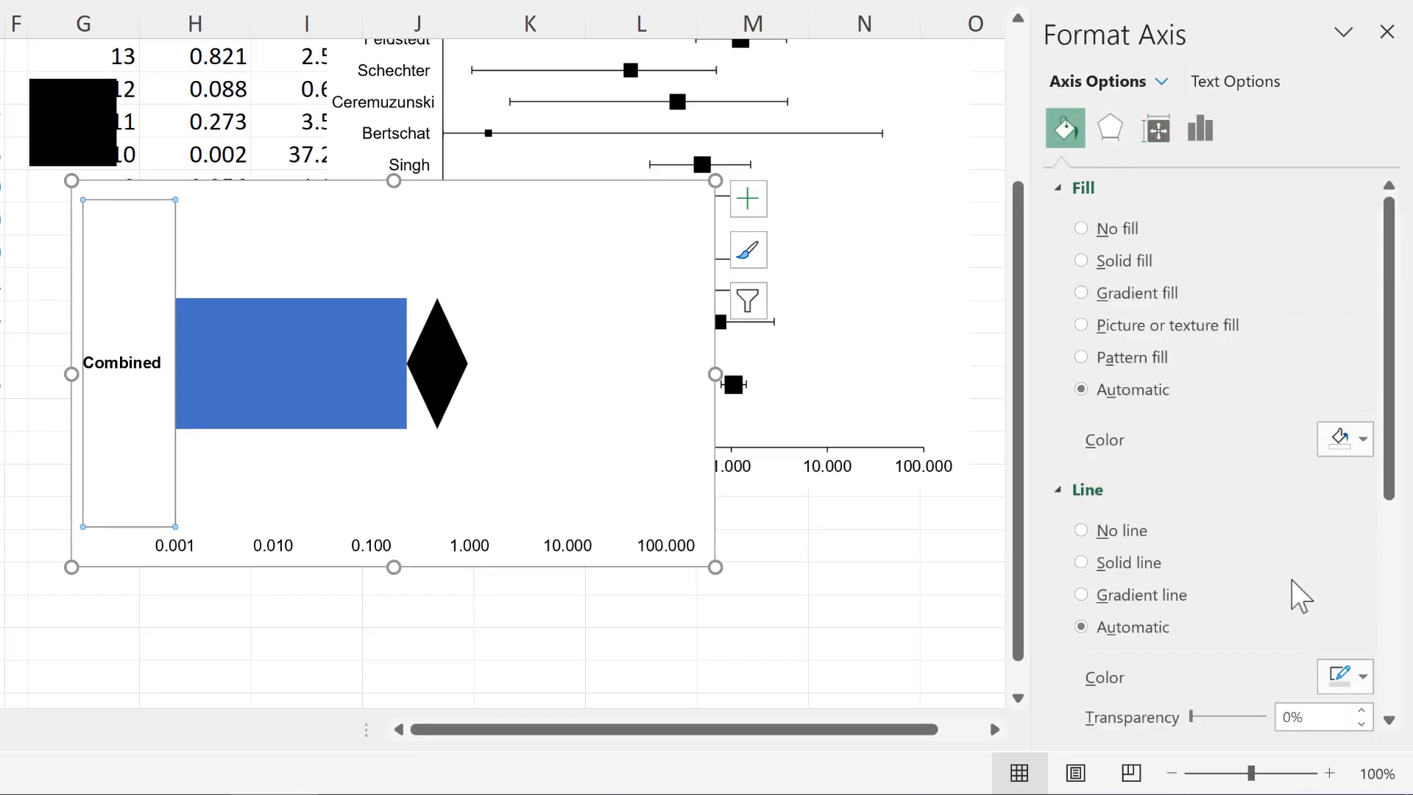
scroll(1225, 462, "down", 3)
left_click(1139, 408)
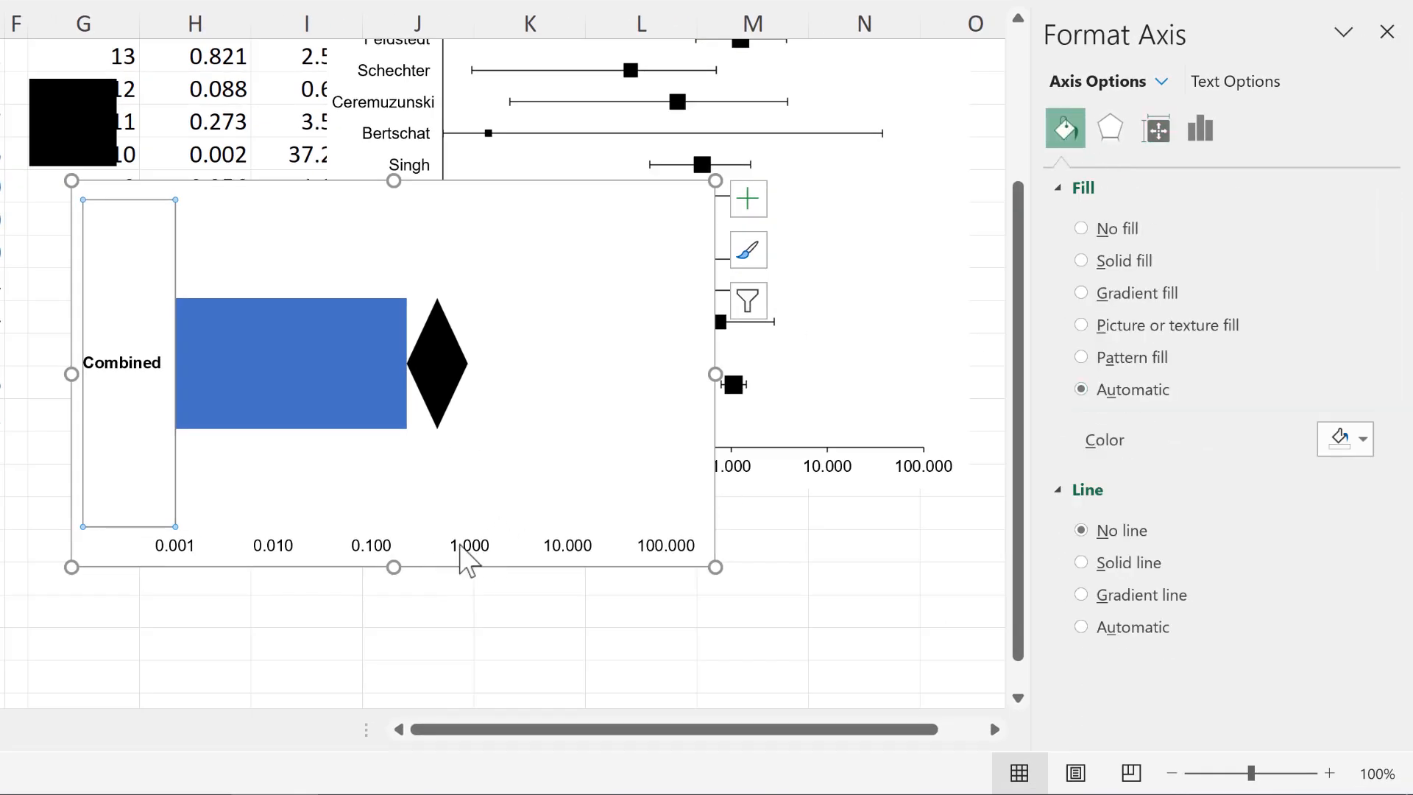
- Give the stacked bar chart's horizontal axis a solid purple line
left_click(469, 549)
scroll(1204, 531, "down", 3)
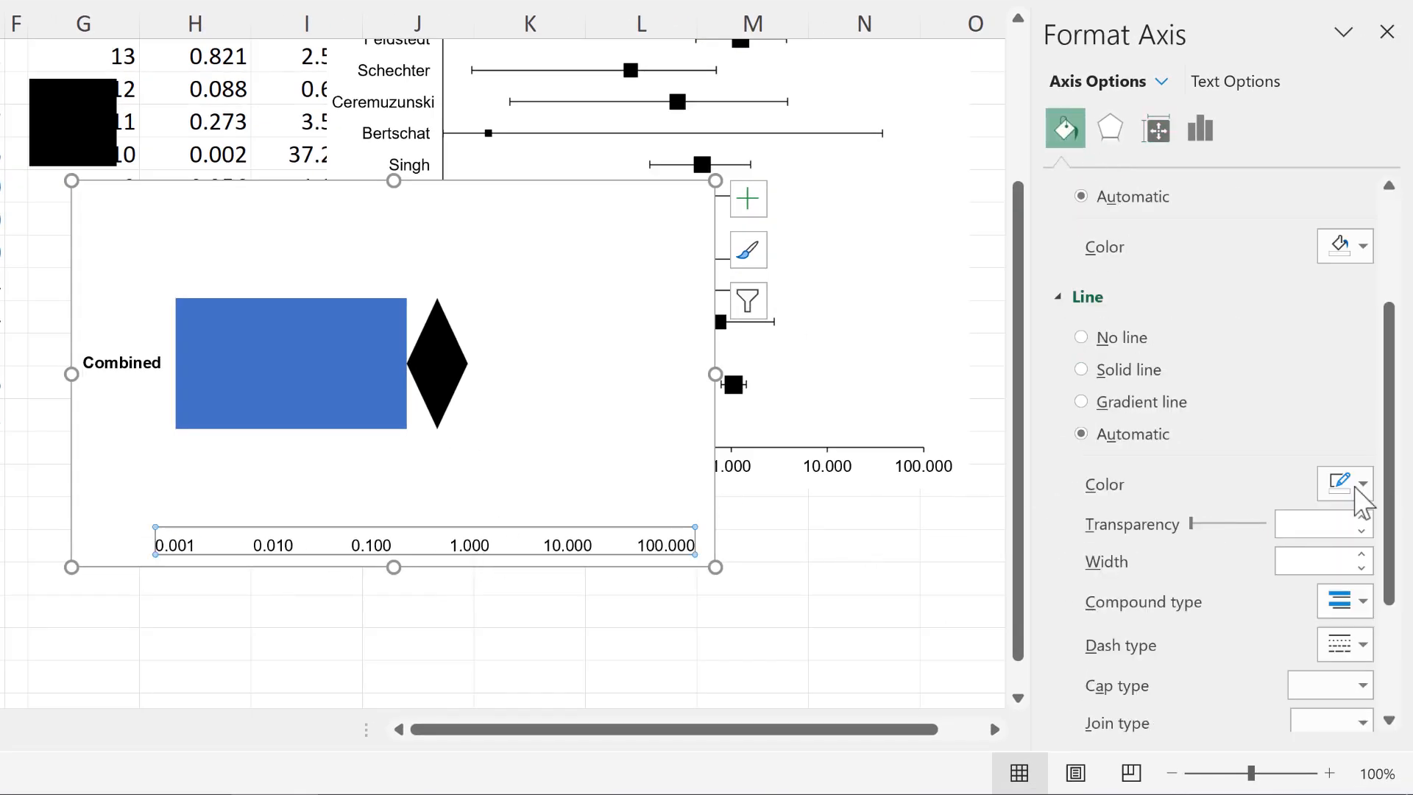
left_click(1362, 483)
left_click(1397, 736)
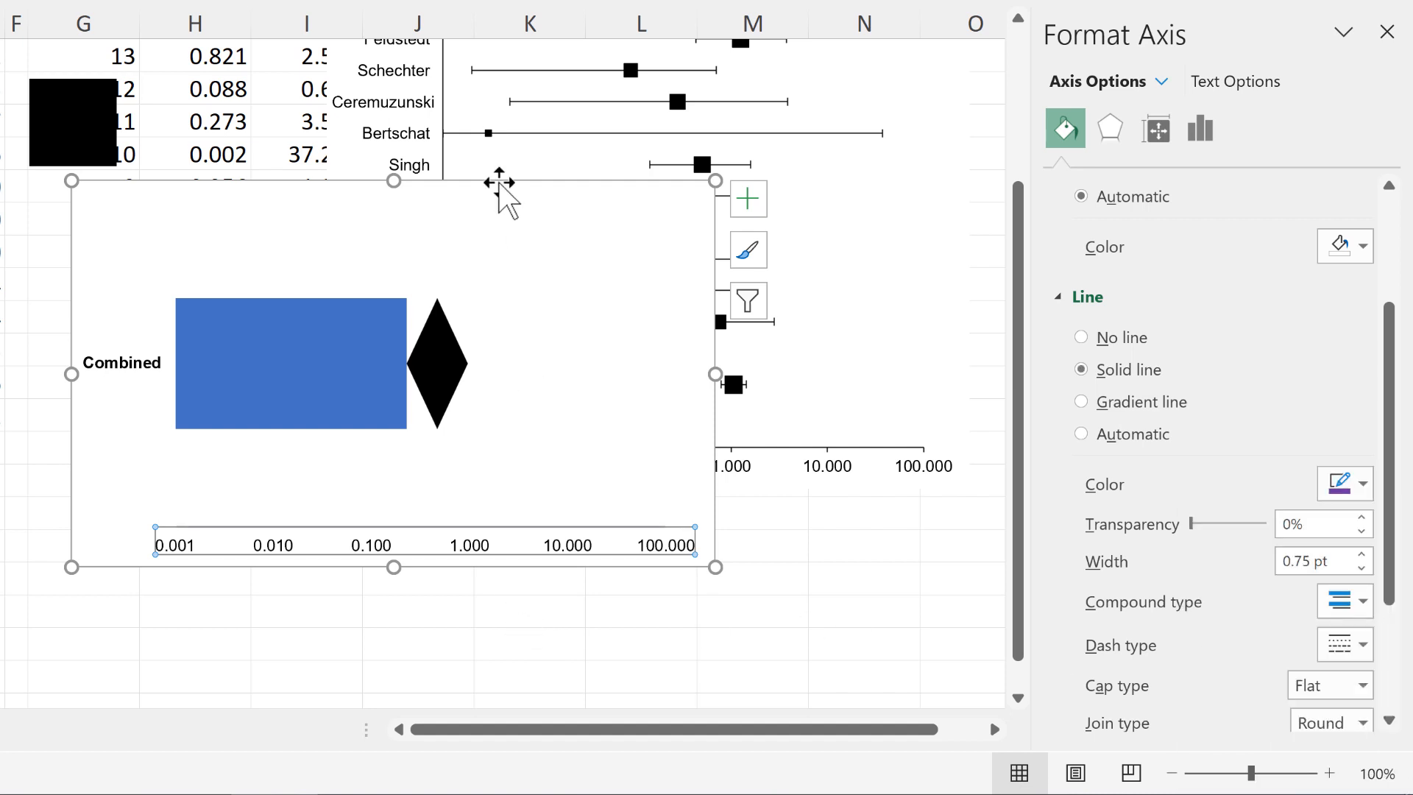
- Set the stacked bar chart's area to no fill
left_click(383, 214)
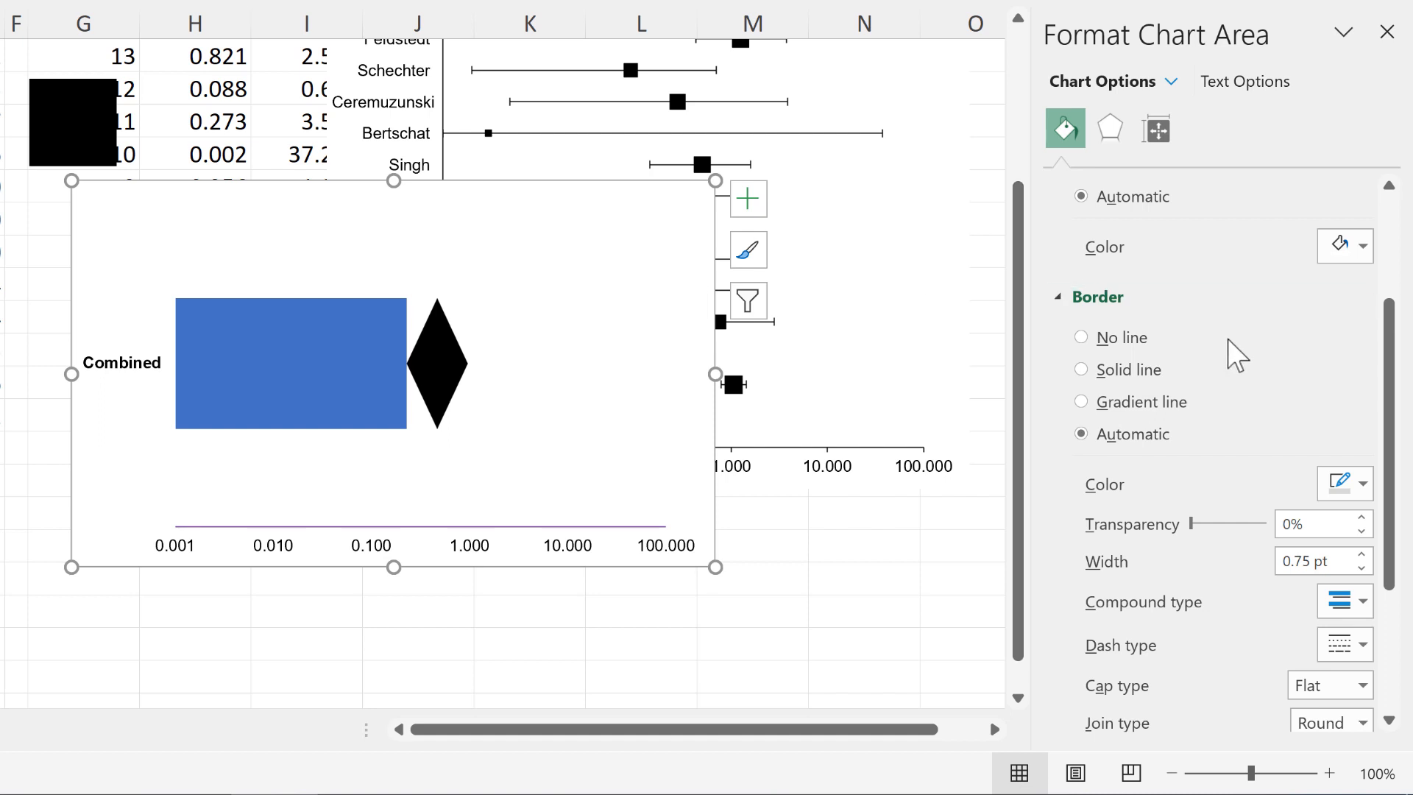
scroll(1148, 280, "up", 3)
left_click(1118, 228)
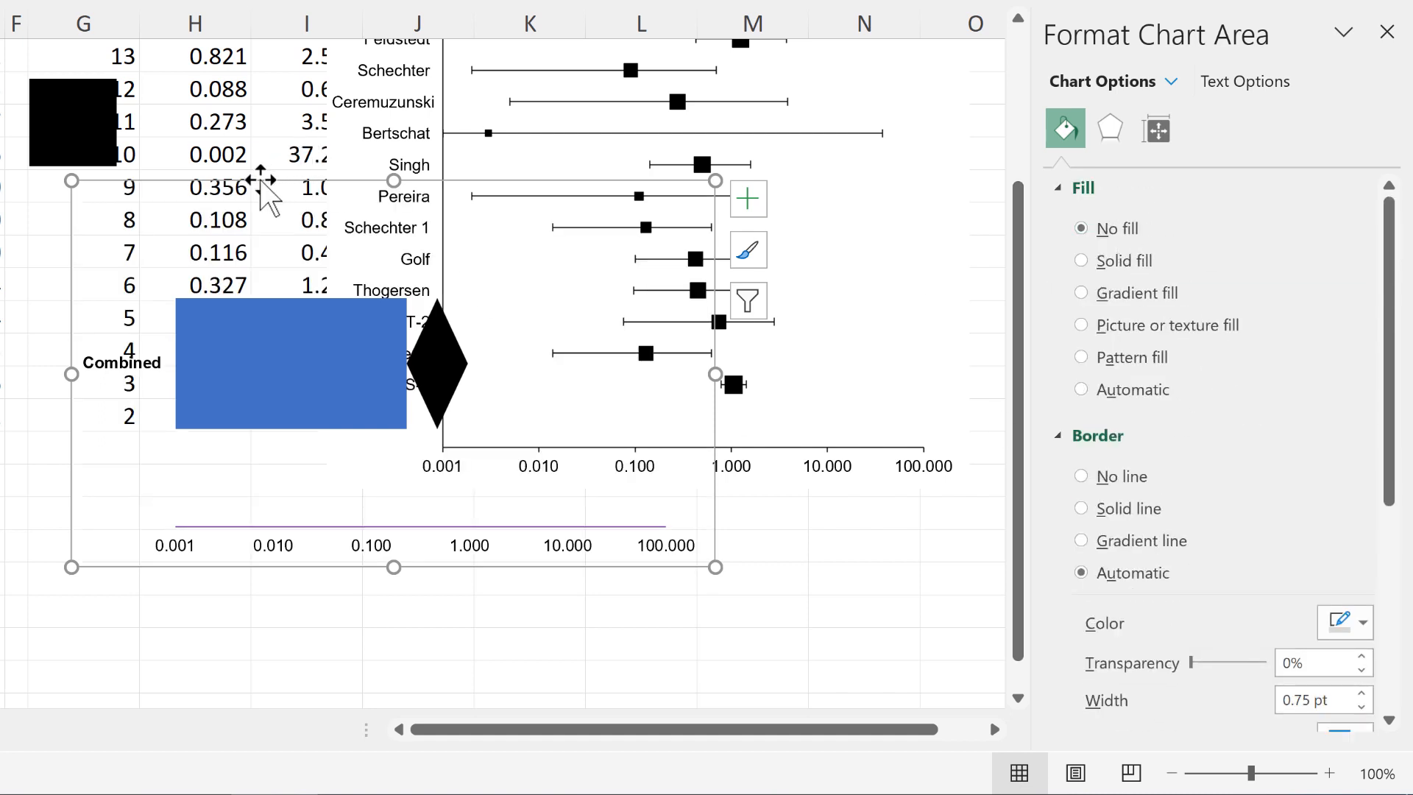
- Move the stacked bar chart over the forest plot and reduce its height to a strip below the ISIS-4 row
left_click_drag(265, 177, 523, 121)
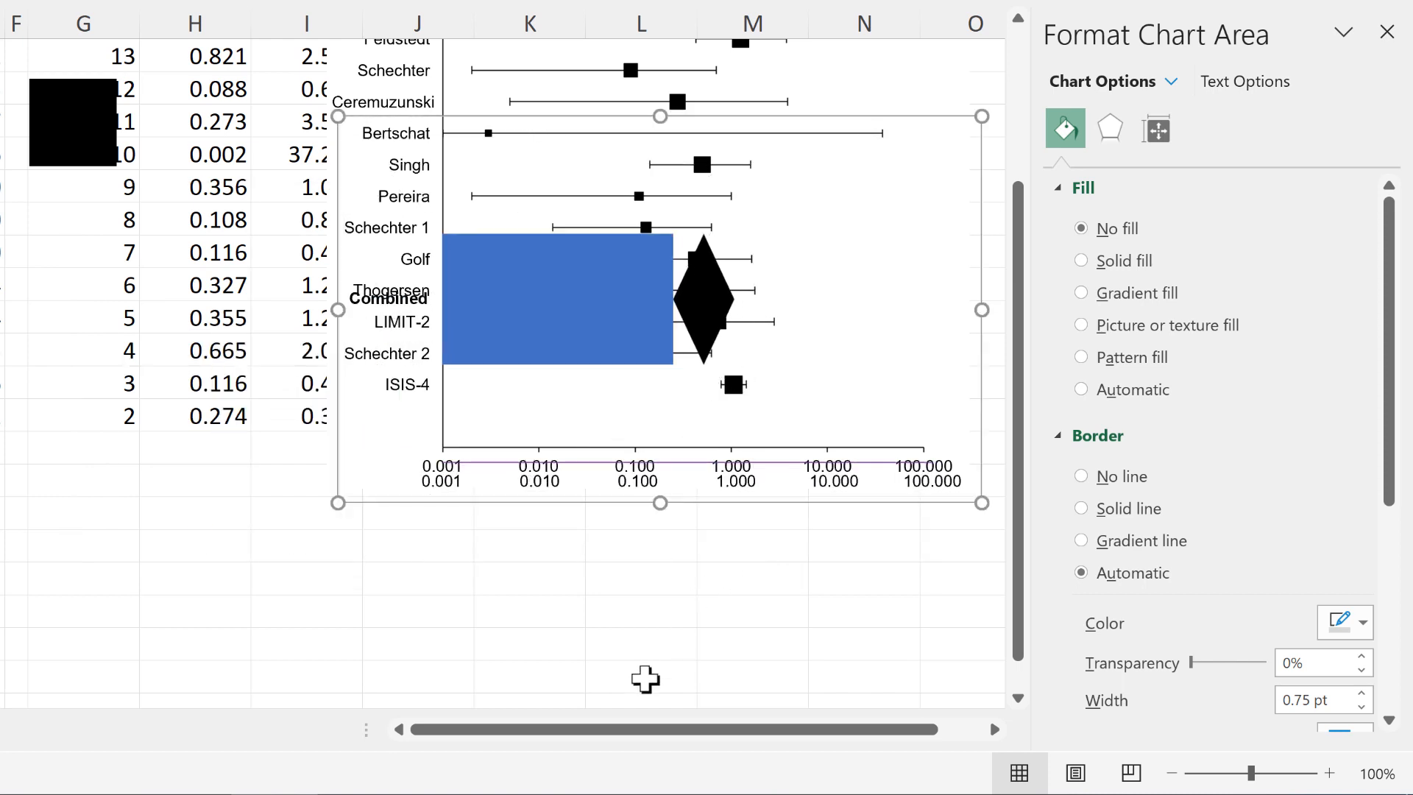
left_click_drag(646, 745, 736, 748)
left_click_drag(522, 117, 542, 398)
left_click(599, 433)
left_click(524, 550)
left_click(362, 401)
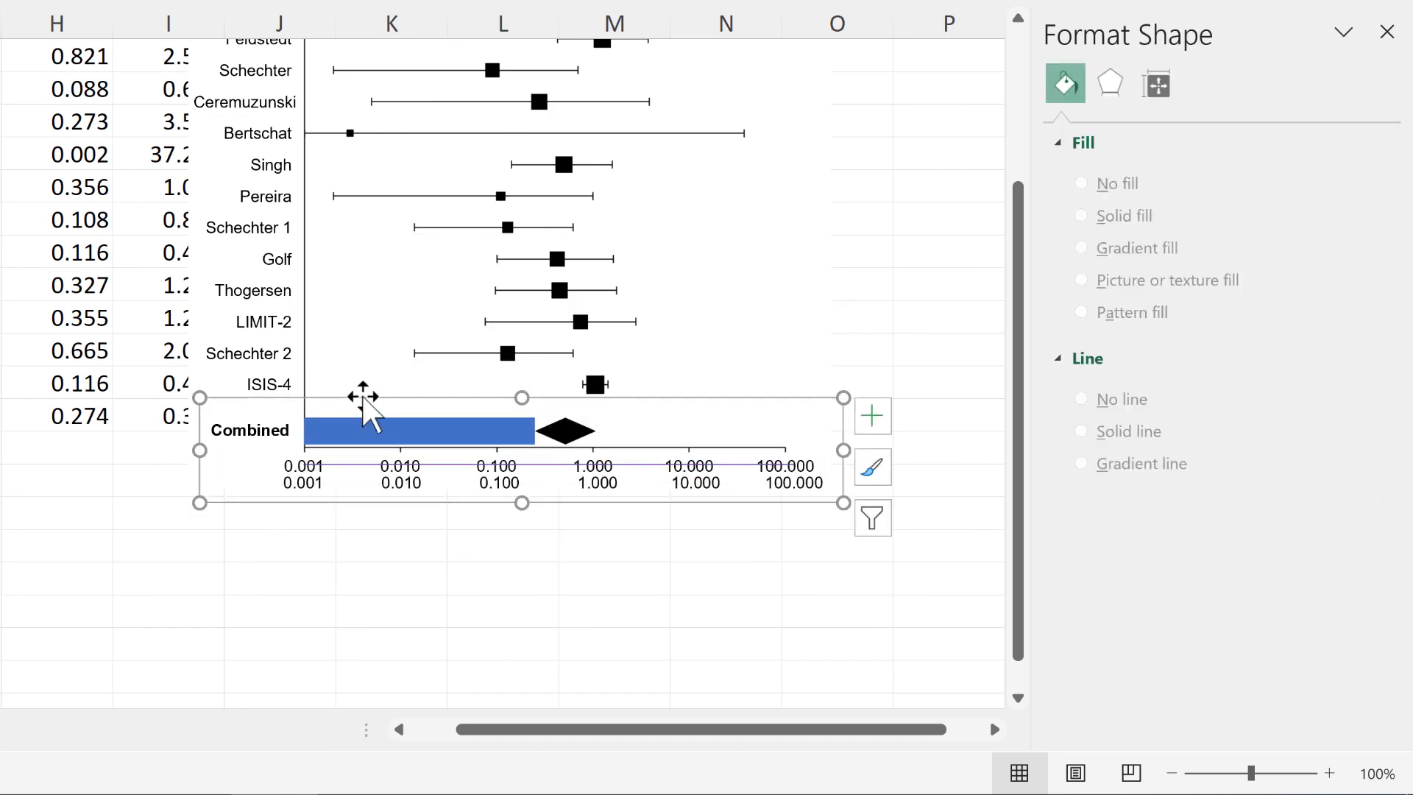
- Shift the stacked bar chart so its horizontal axis and 0.001 mark line up with those of the forest plot
left_click_drag(363, 400, 364, 377)
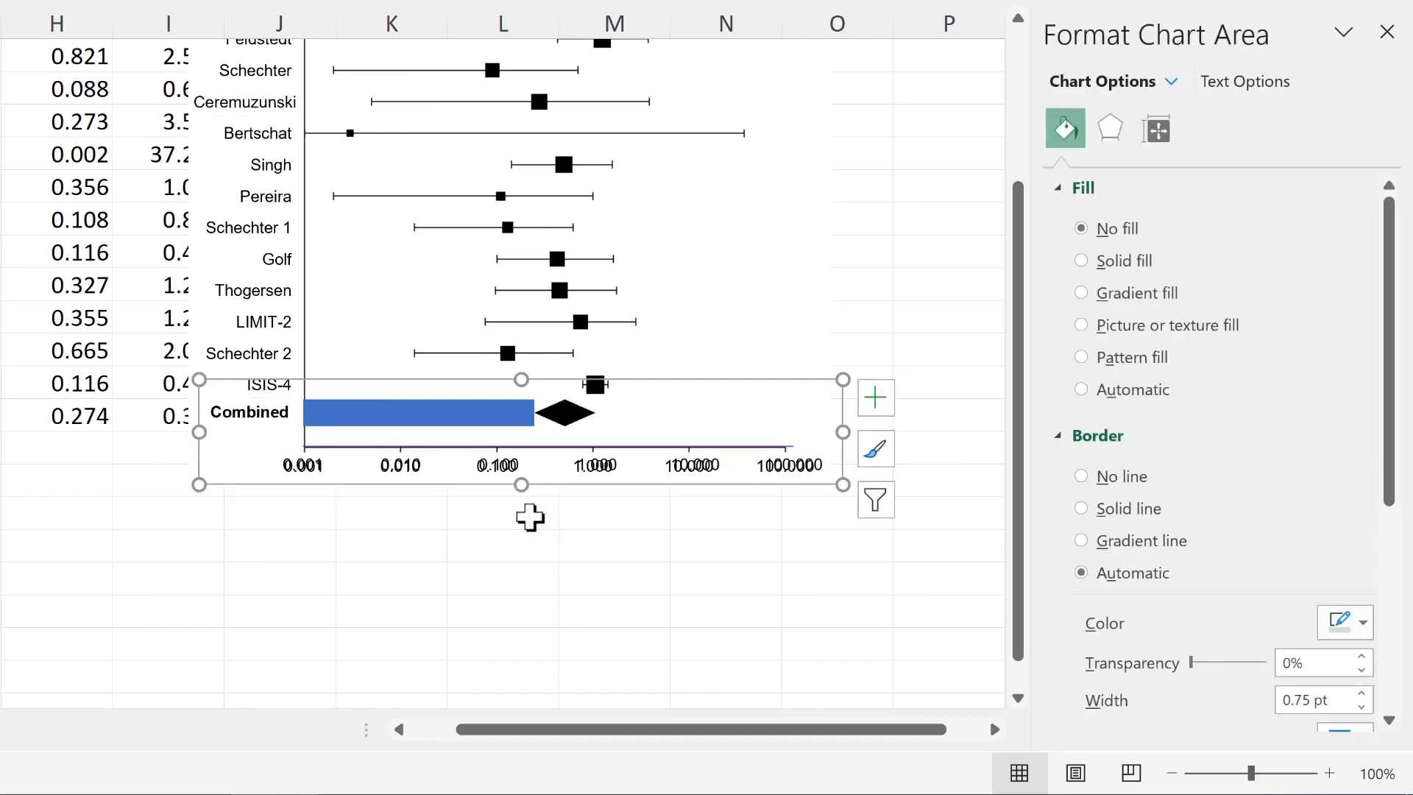
key("Down")
key("Down")
key("Right")
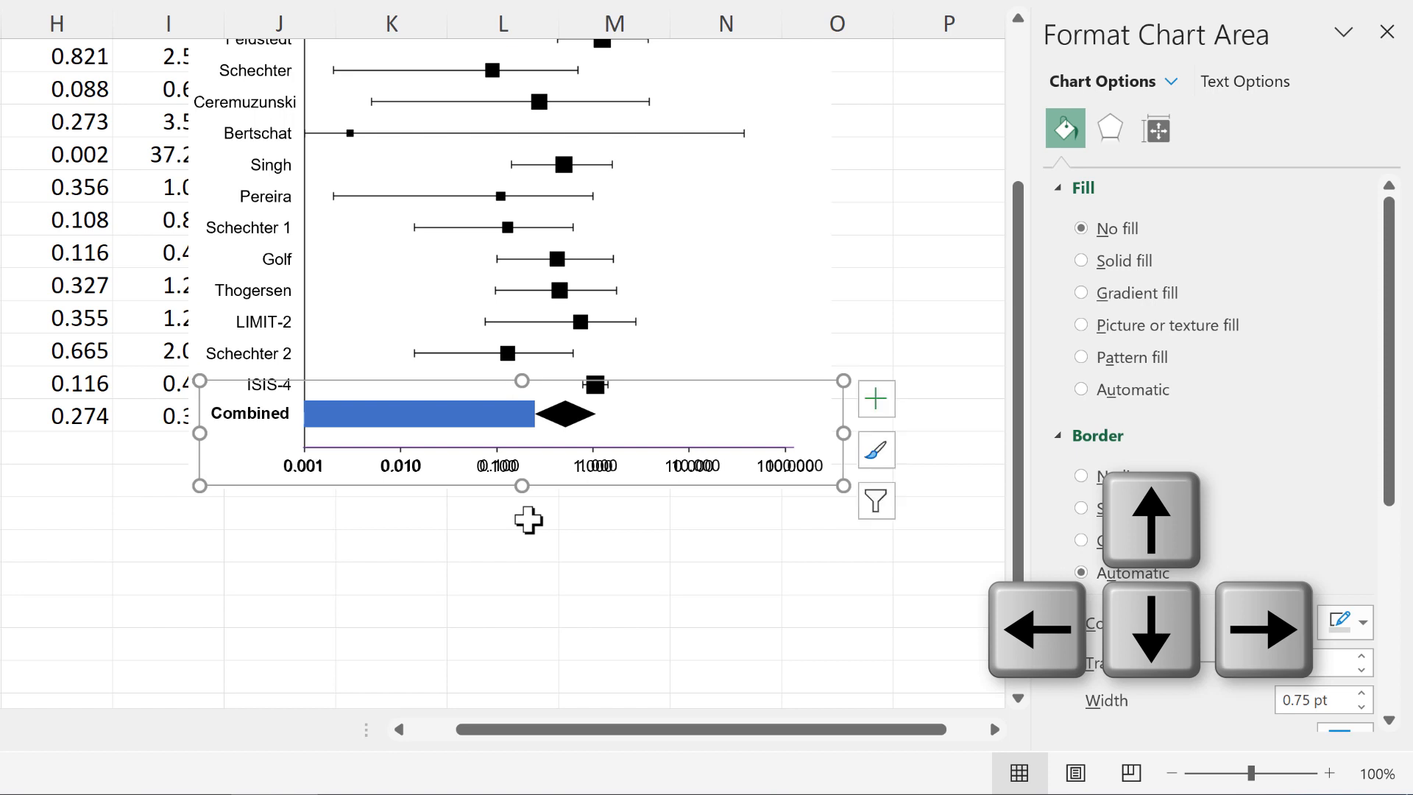
key("Right")
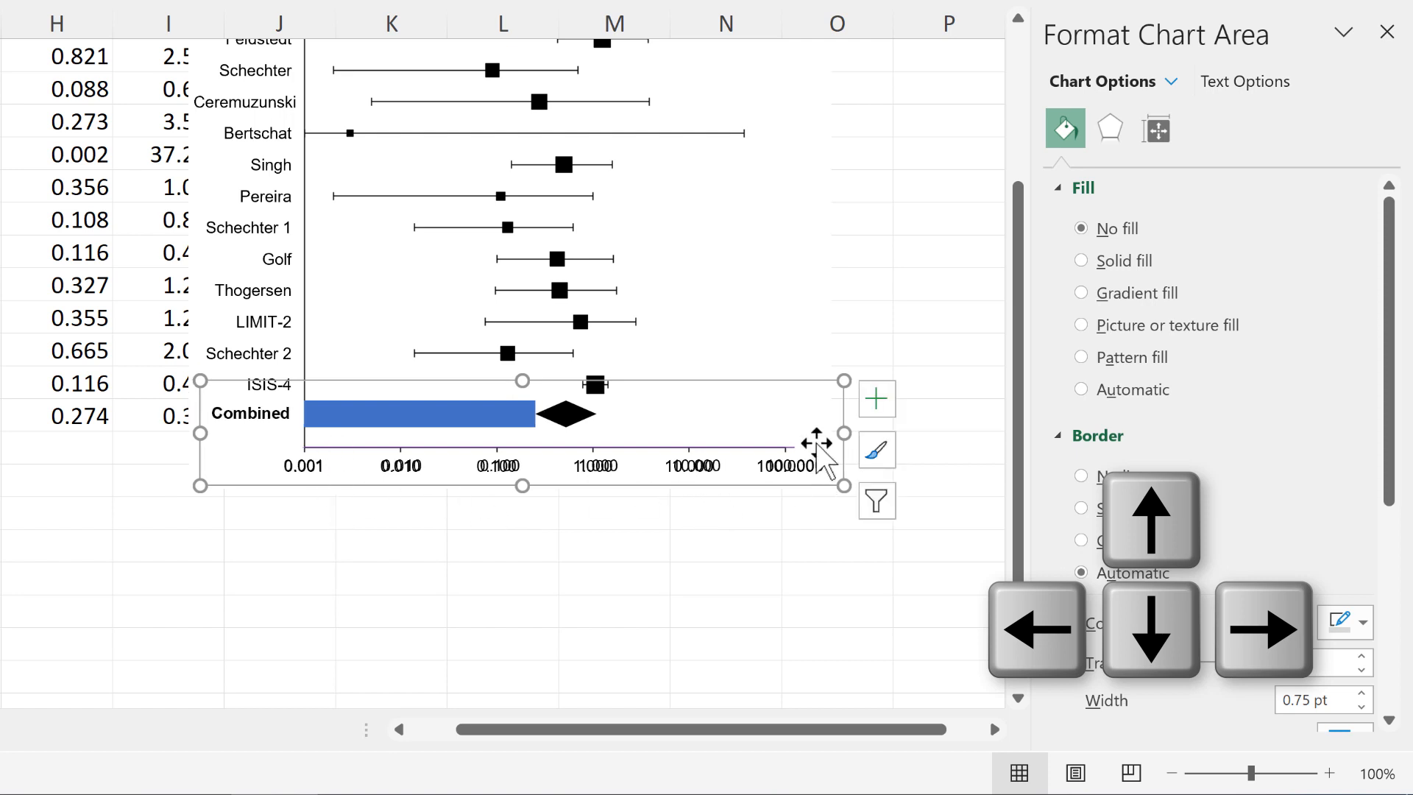
- Narrow the stacked bar chart's plot area until its axis labels coincide with the forest plot's labels
left_click(791, 412)
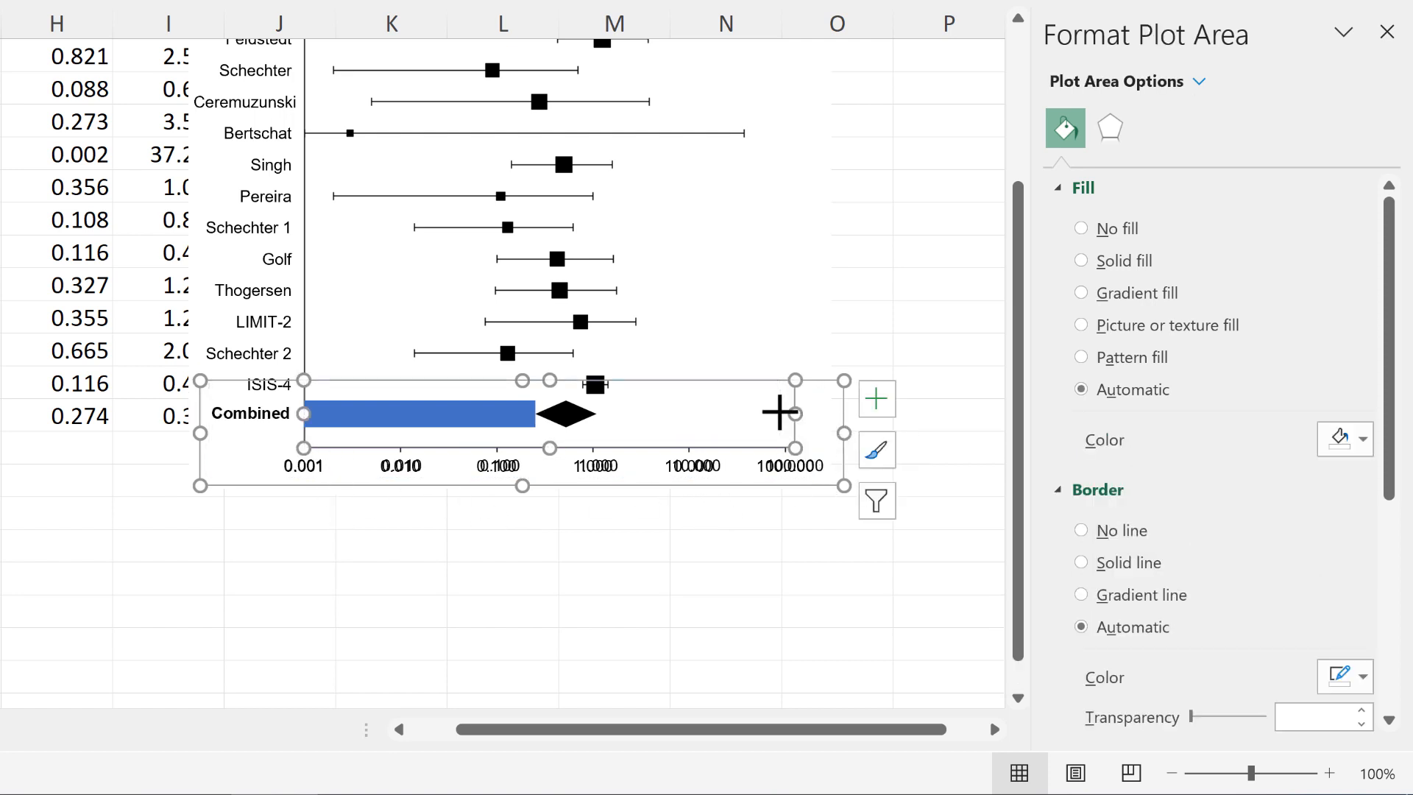
left_click_drag(780, 412, 784, 413)
left_click(720, 615)
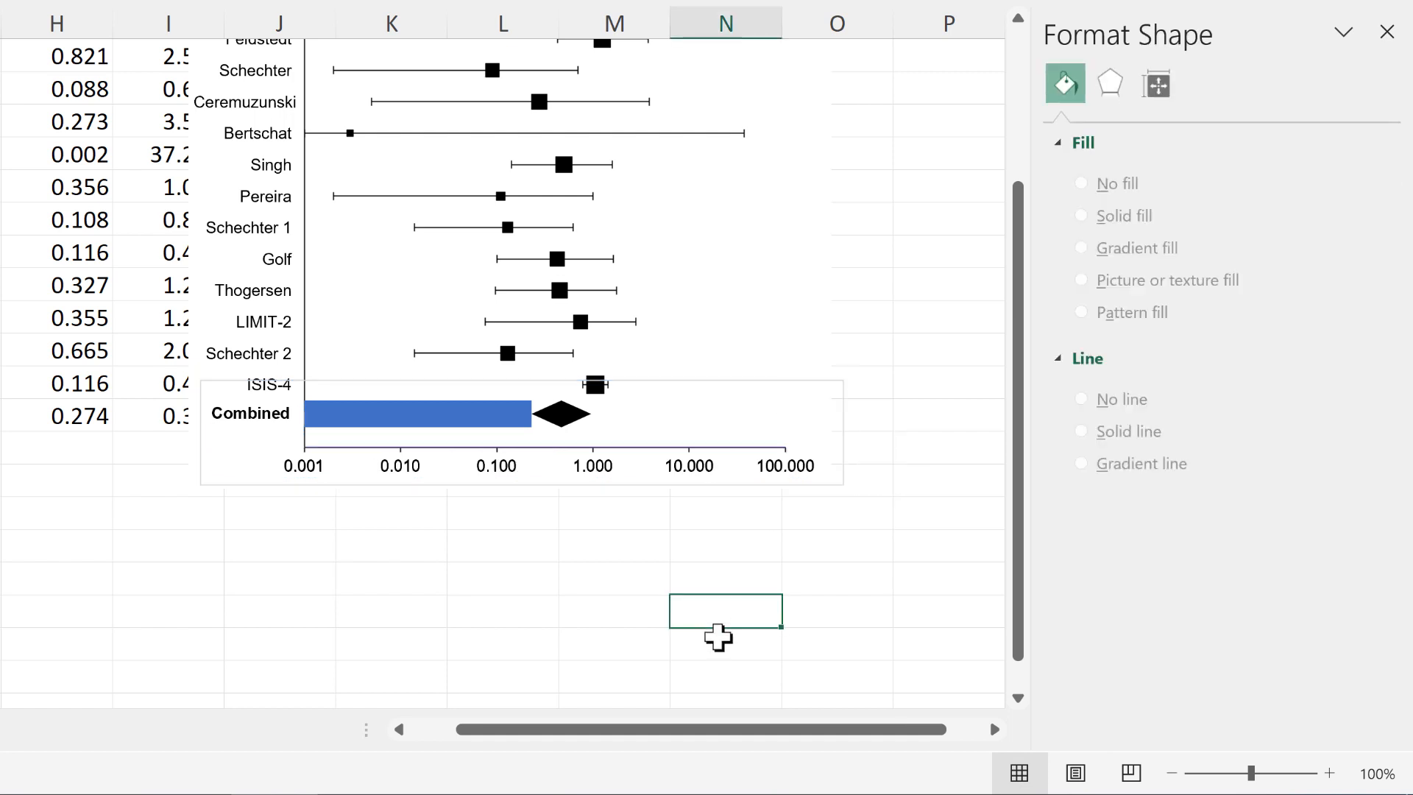
- Set the blue bar series beside the Combined label to no fill
left_click(386, 427)
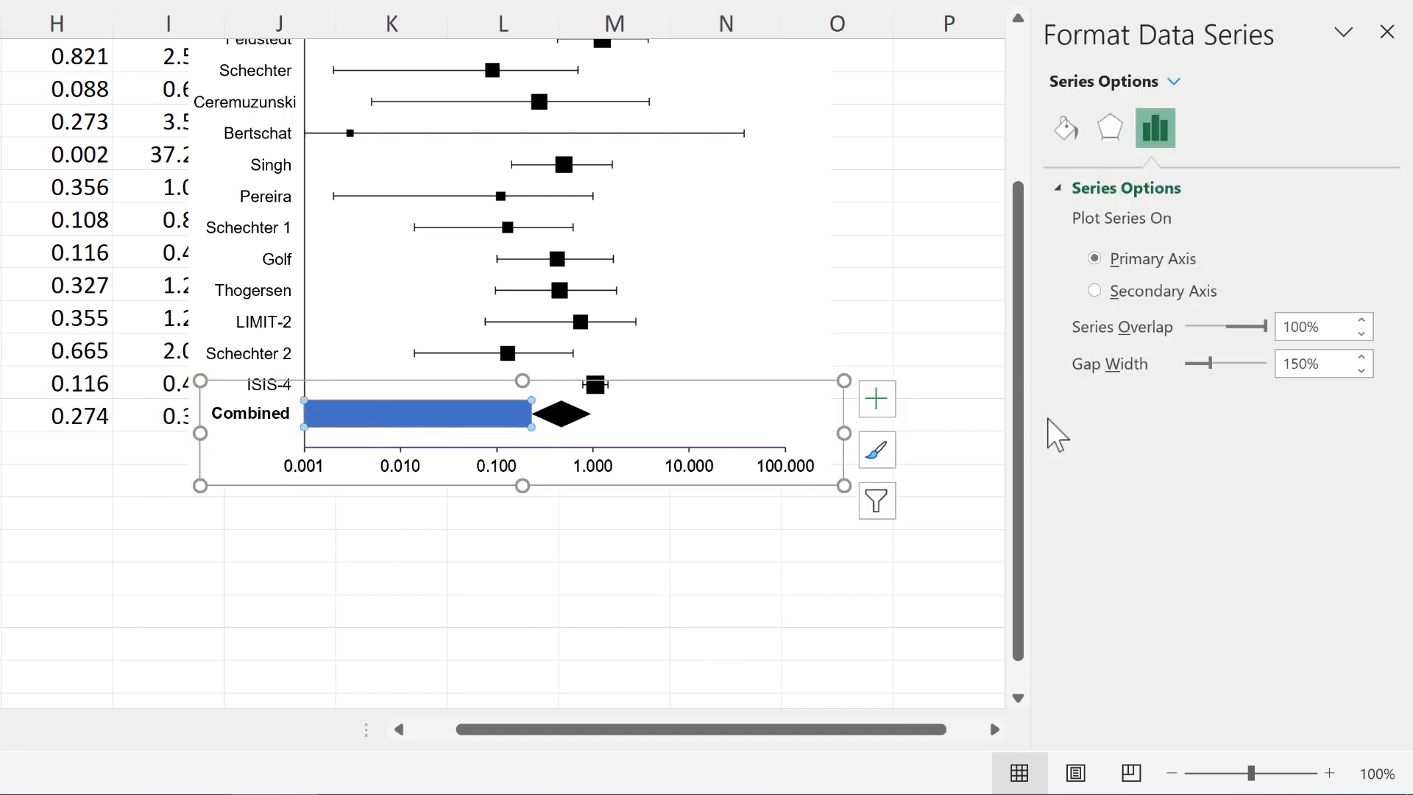
left_click(1080, 139)
left_click(1112, 228)
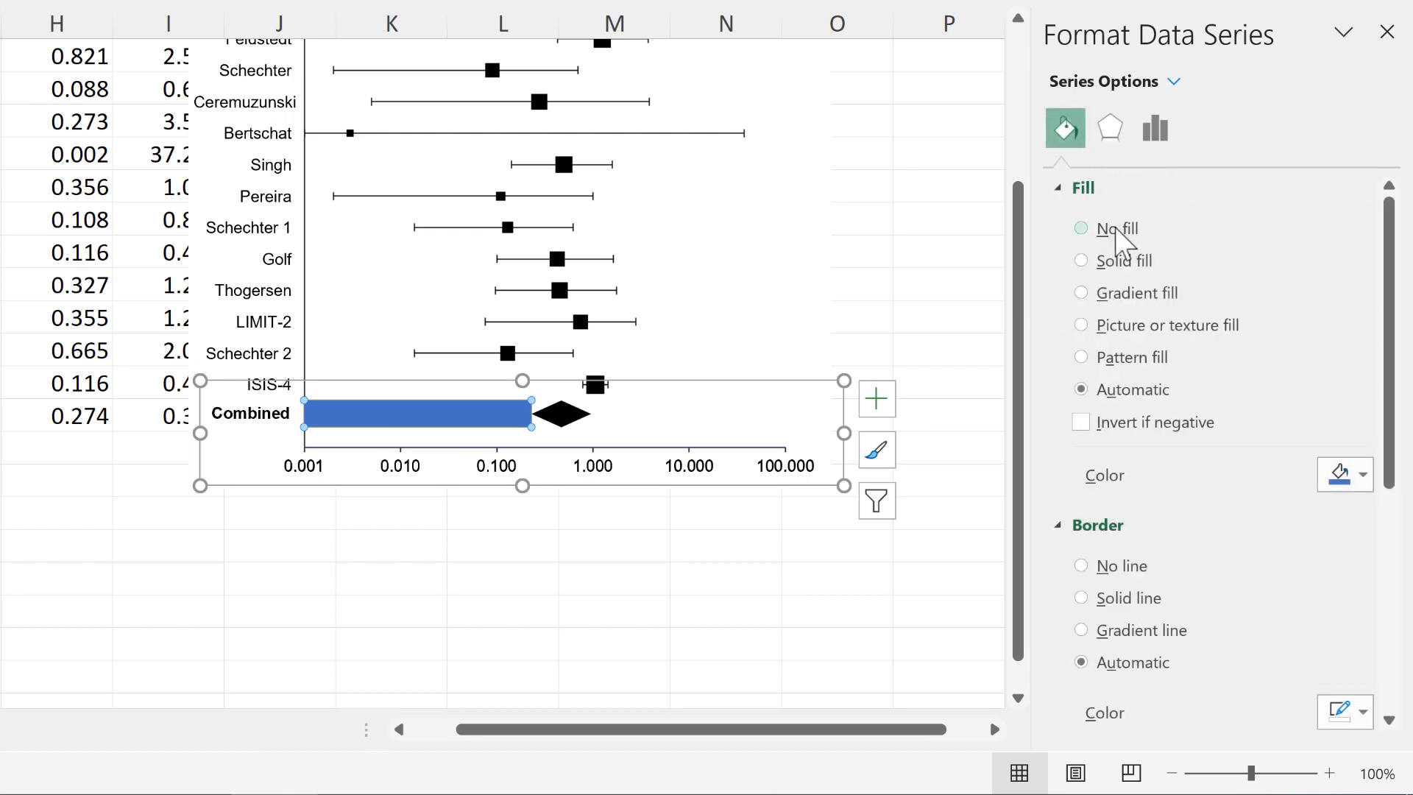
- Remove the line from the horizontal axis of the overlaid stacked bar chart
left_click(650, 460)
scroll(1159, 486, "down", 1)
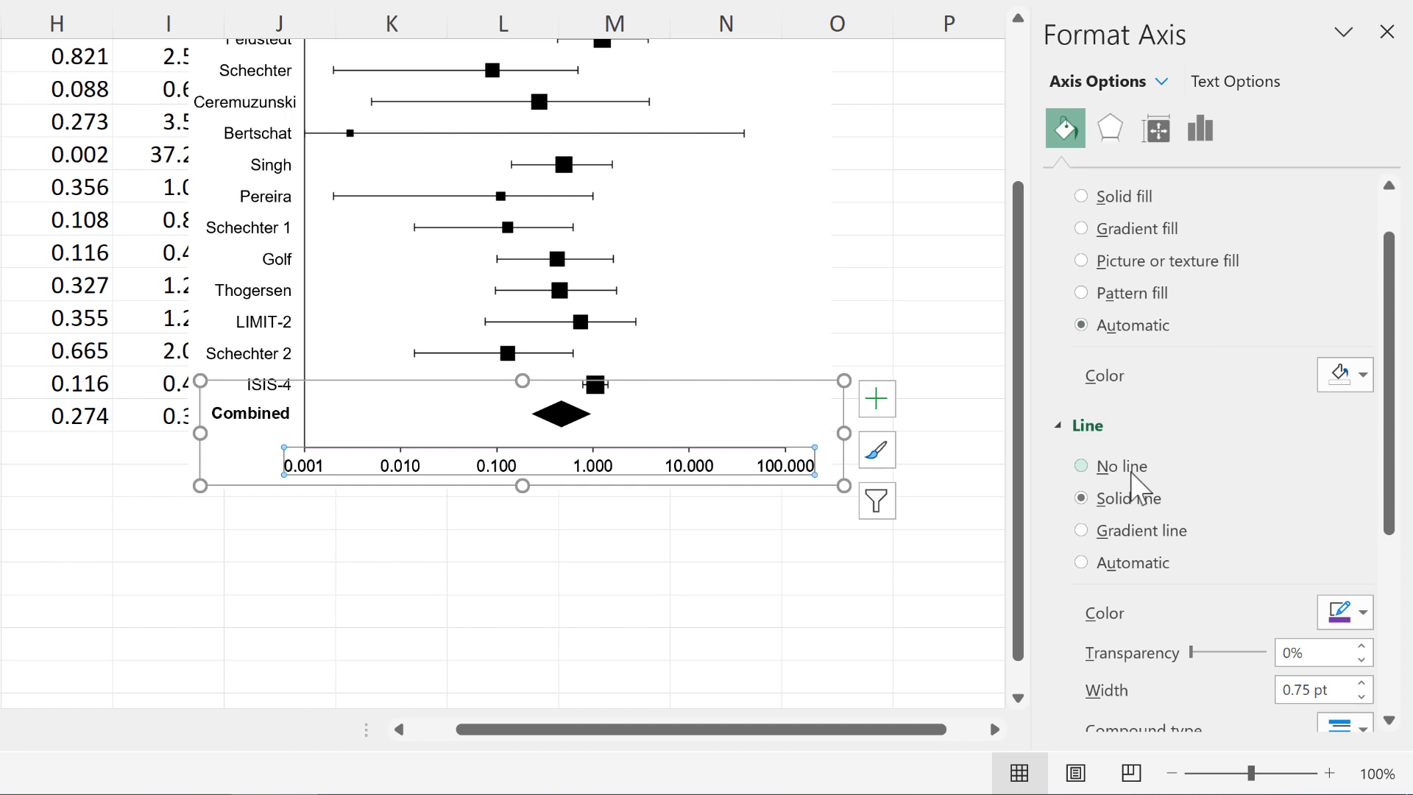
left_click(1132, 472)
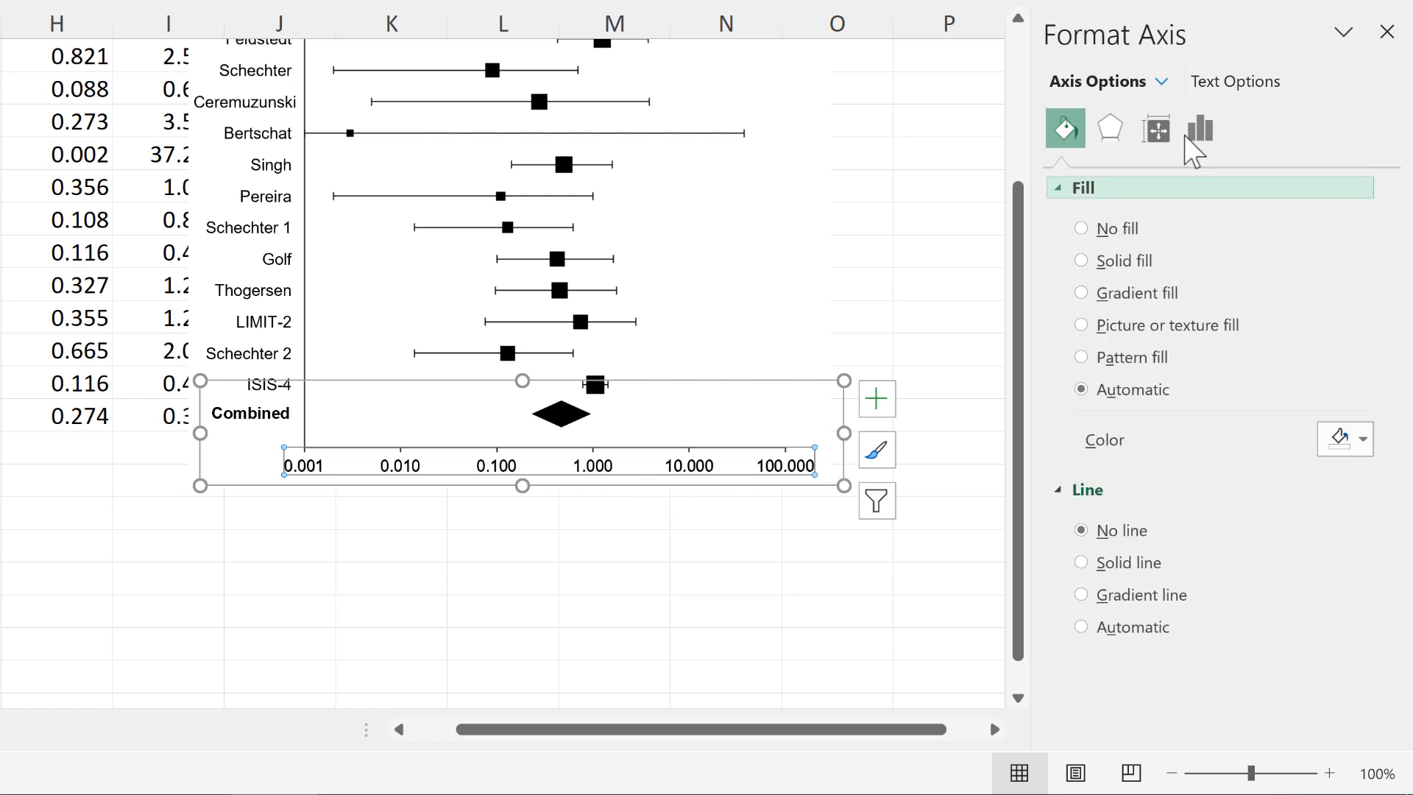
- Set the label position of the overlaid chart's horizontal axis to None
left_click(1206, 136)
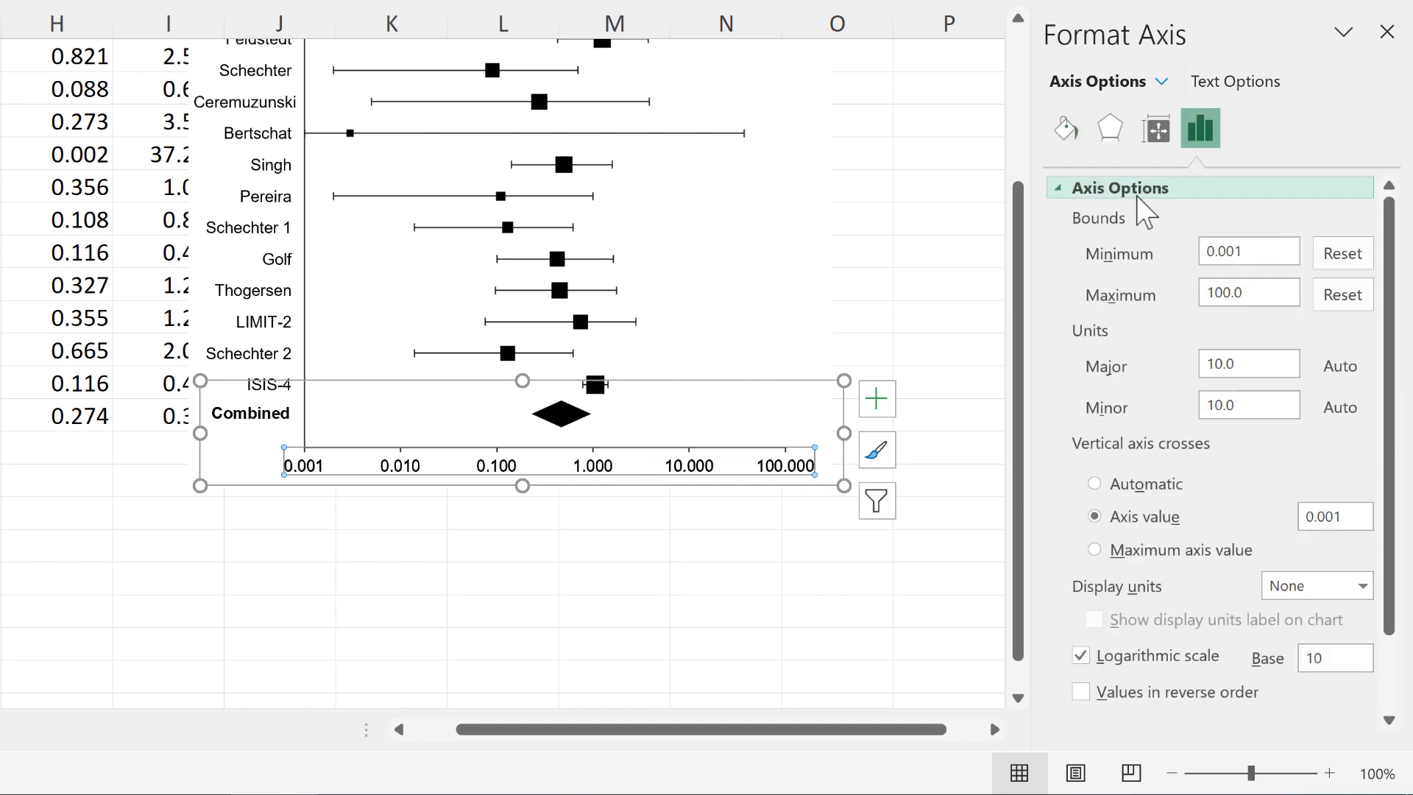
left_click(1060, 193)
left_click(1130, 257)
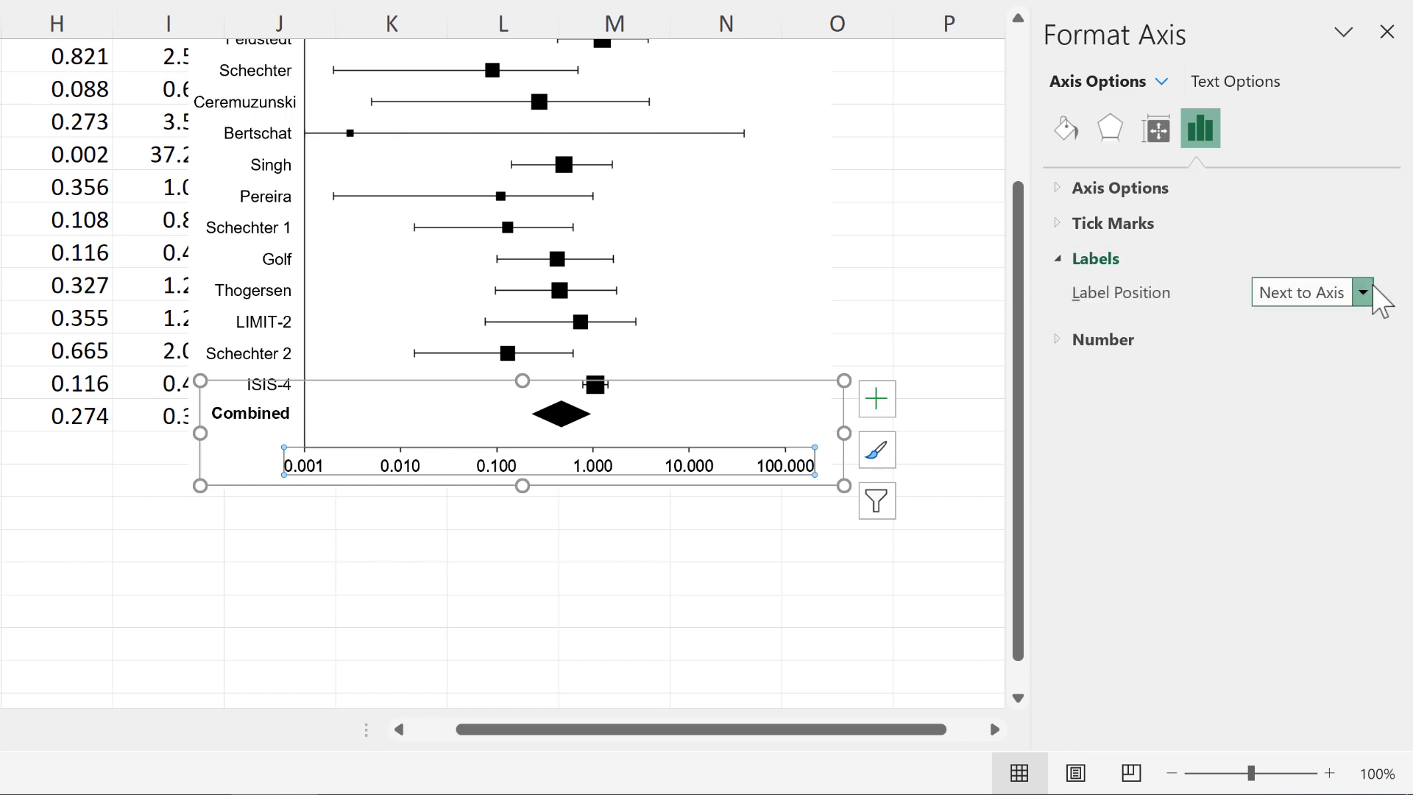
left_click(1363, 292)
left_click(1318, 403)
key("Escape")
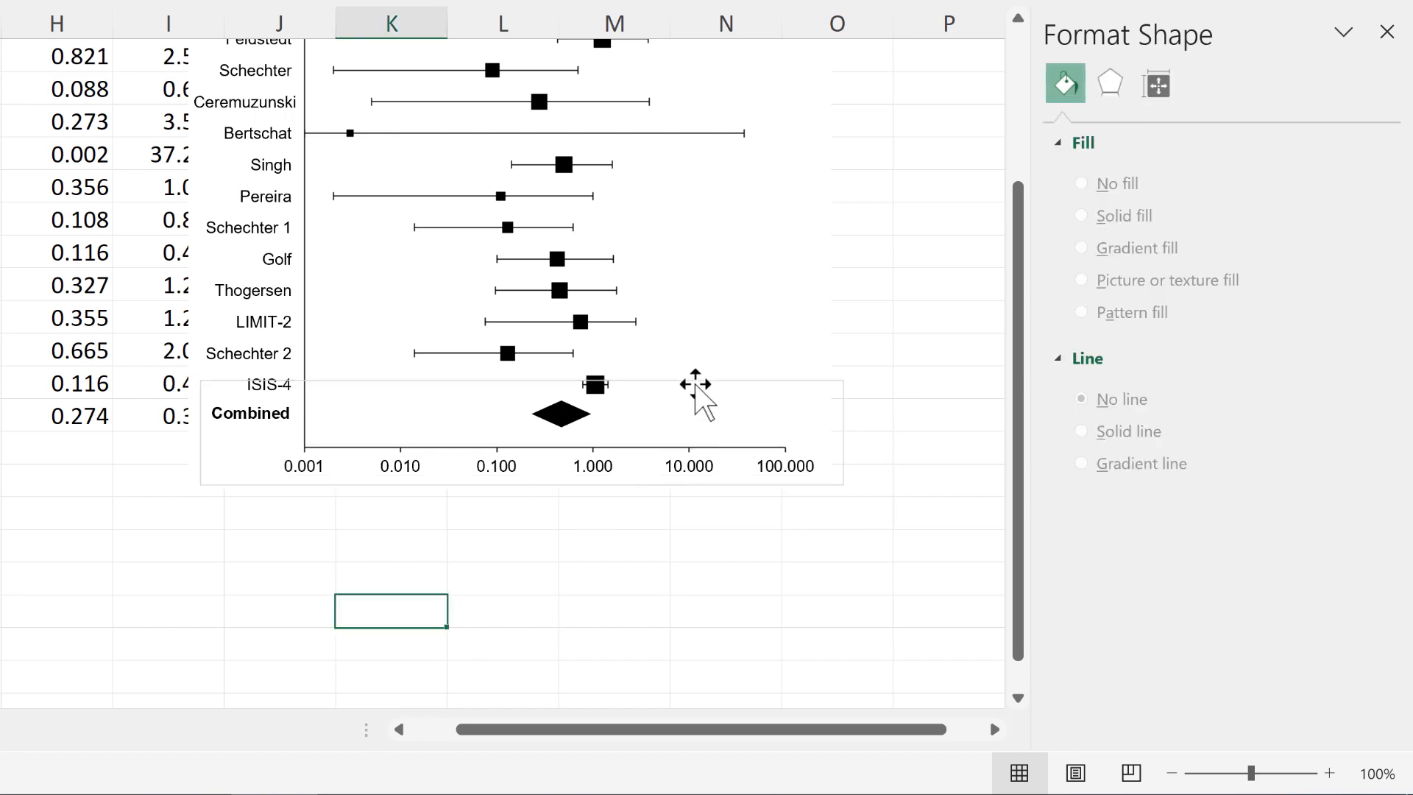
- Remove the outer border of the overlaid stacked bar chart by setting its chart area to no line
left_click(699, 397)
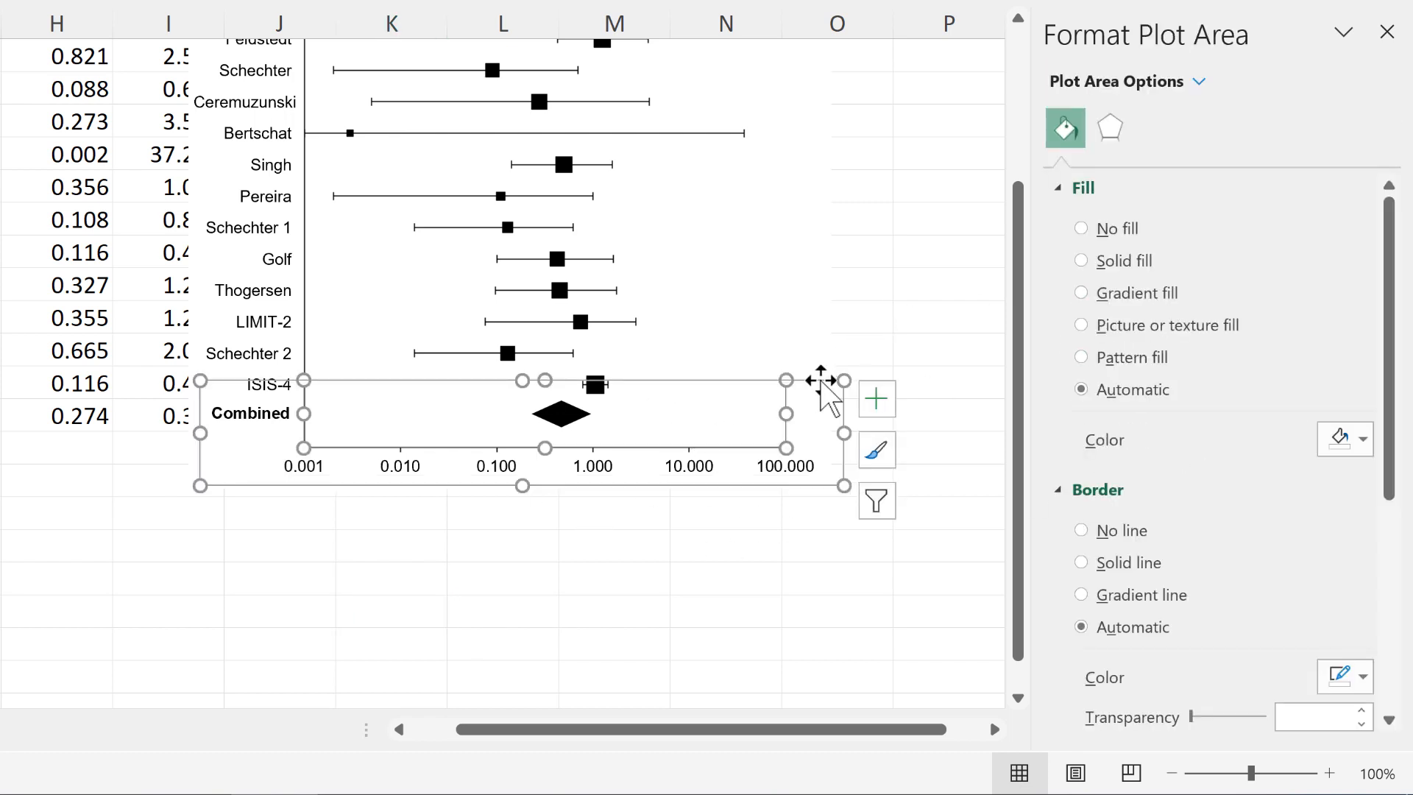
left_click(826, 383)
left_click(1098, 477)
key("Escape")
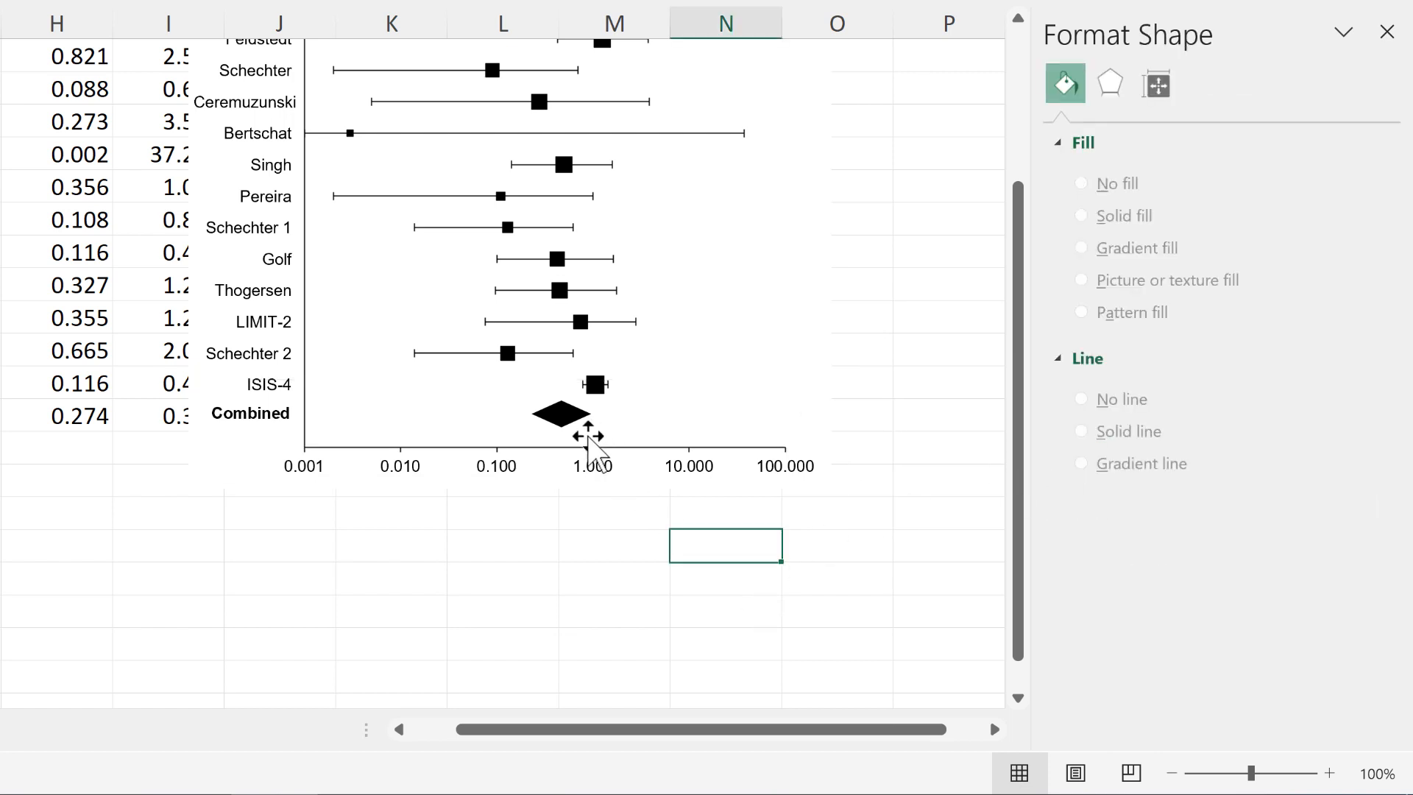
- Nudge the overlaid chart slightly down so the Combined label and diamond sit evenly spaced below the ISIS-4 row
left_click(666, 385)
left_click(668, 383)
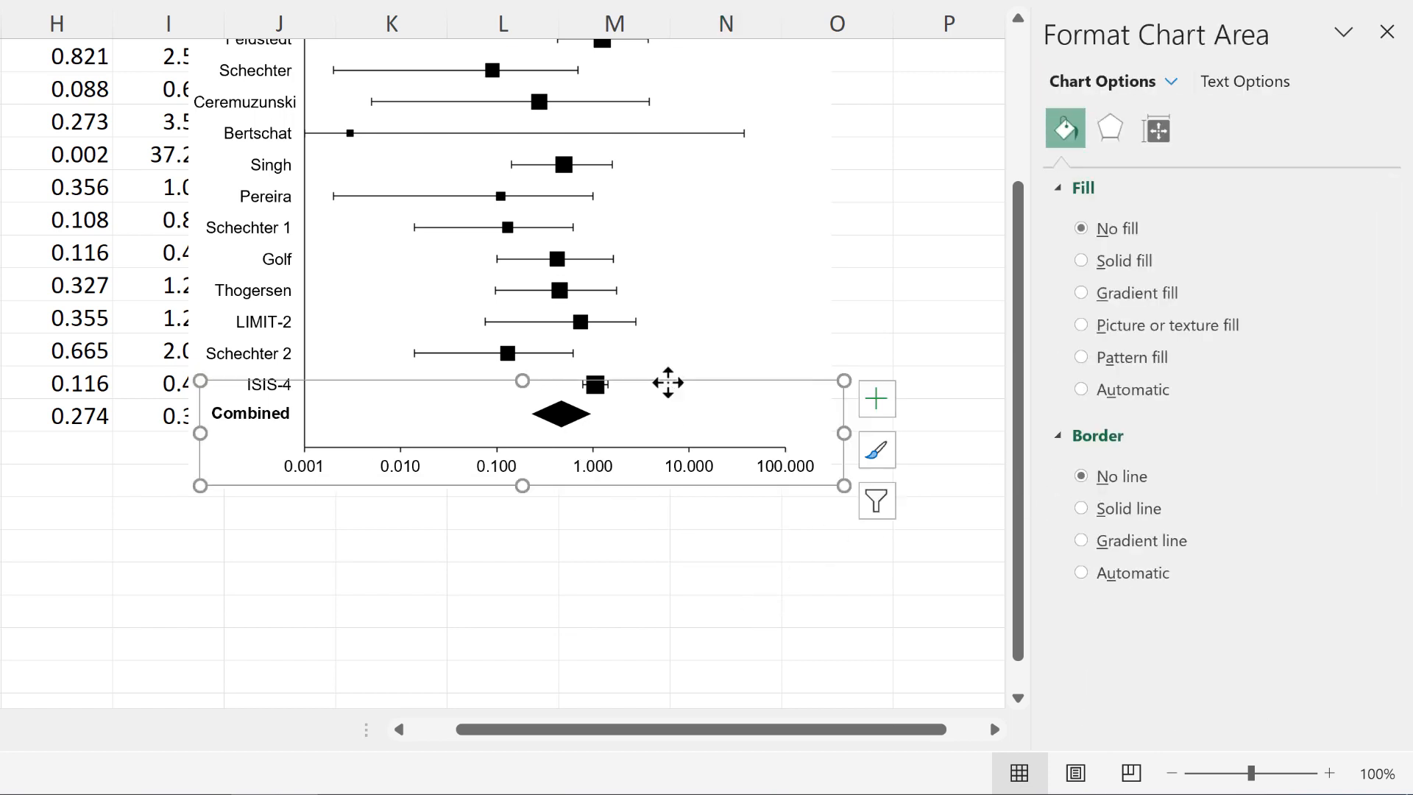
key("Down")
key("Down")
key("Down")
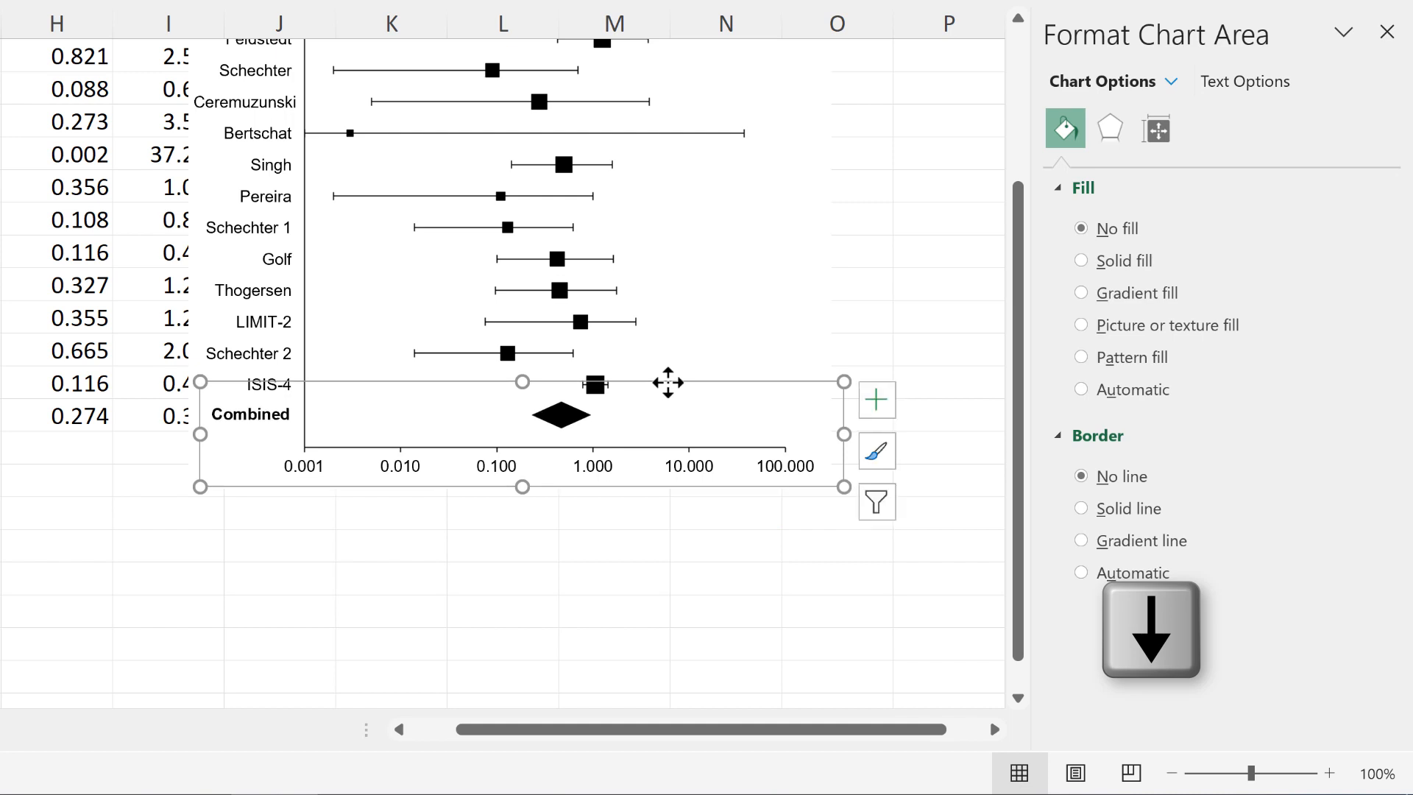
key("Down")
key("Down")
key("Down")
key("Down")
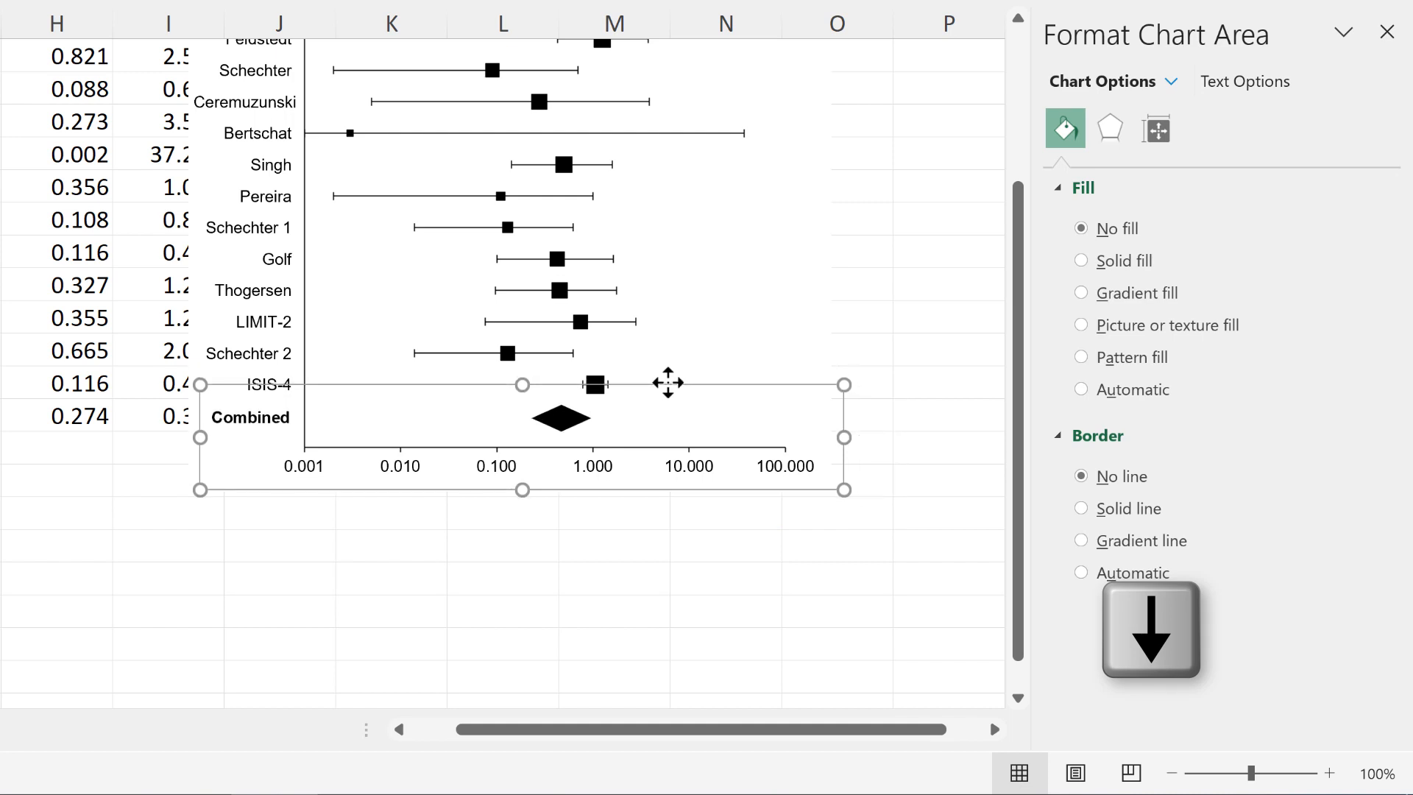
left_click(659, 606)
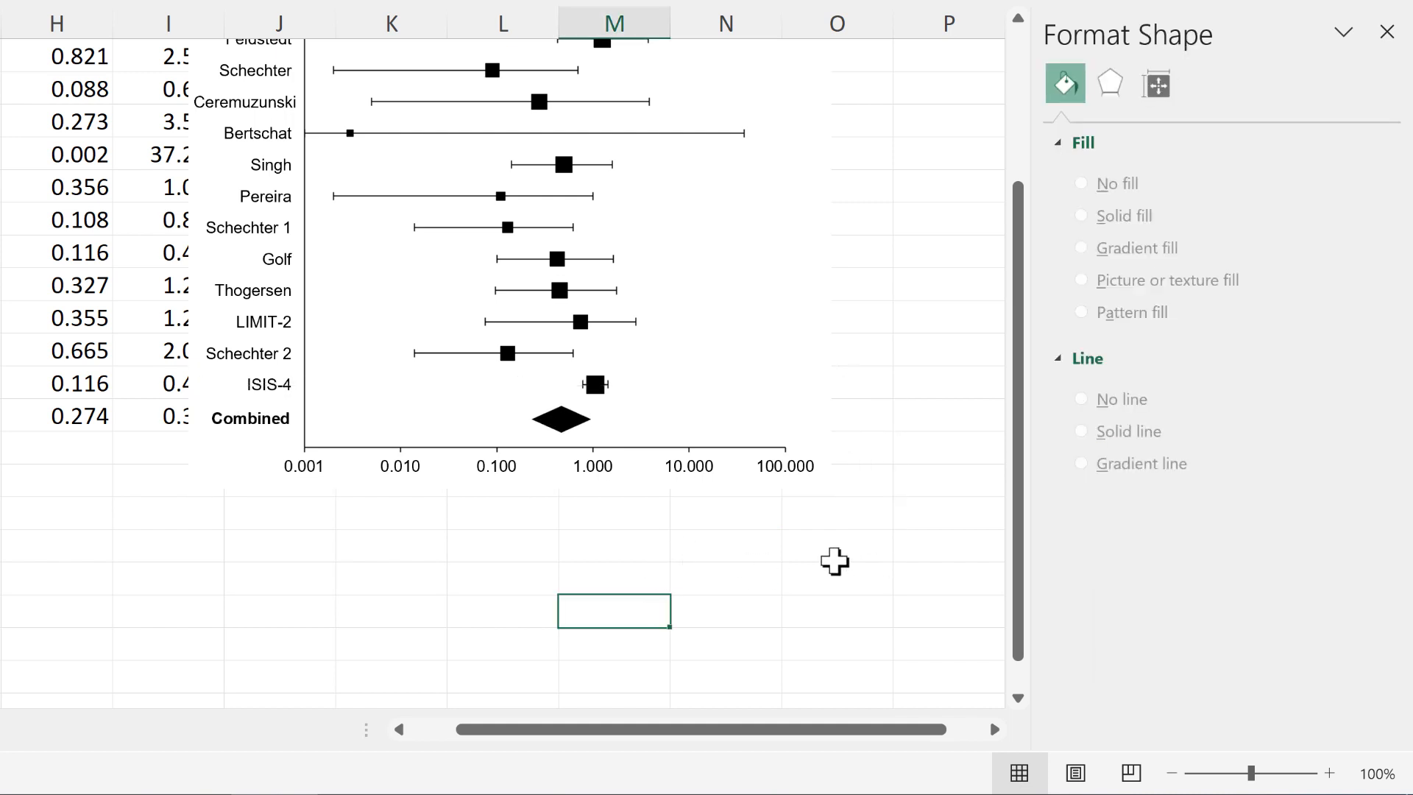
- Draw a straight vertical line shape on the forest plot from the 1.000 mark of the horizontal axis up past the Morton row
scroll(834, 561, "up", 2)
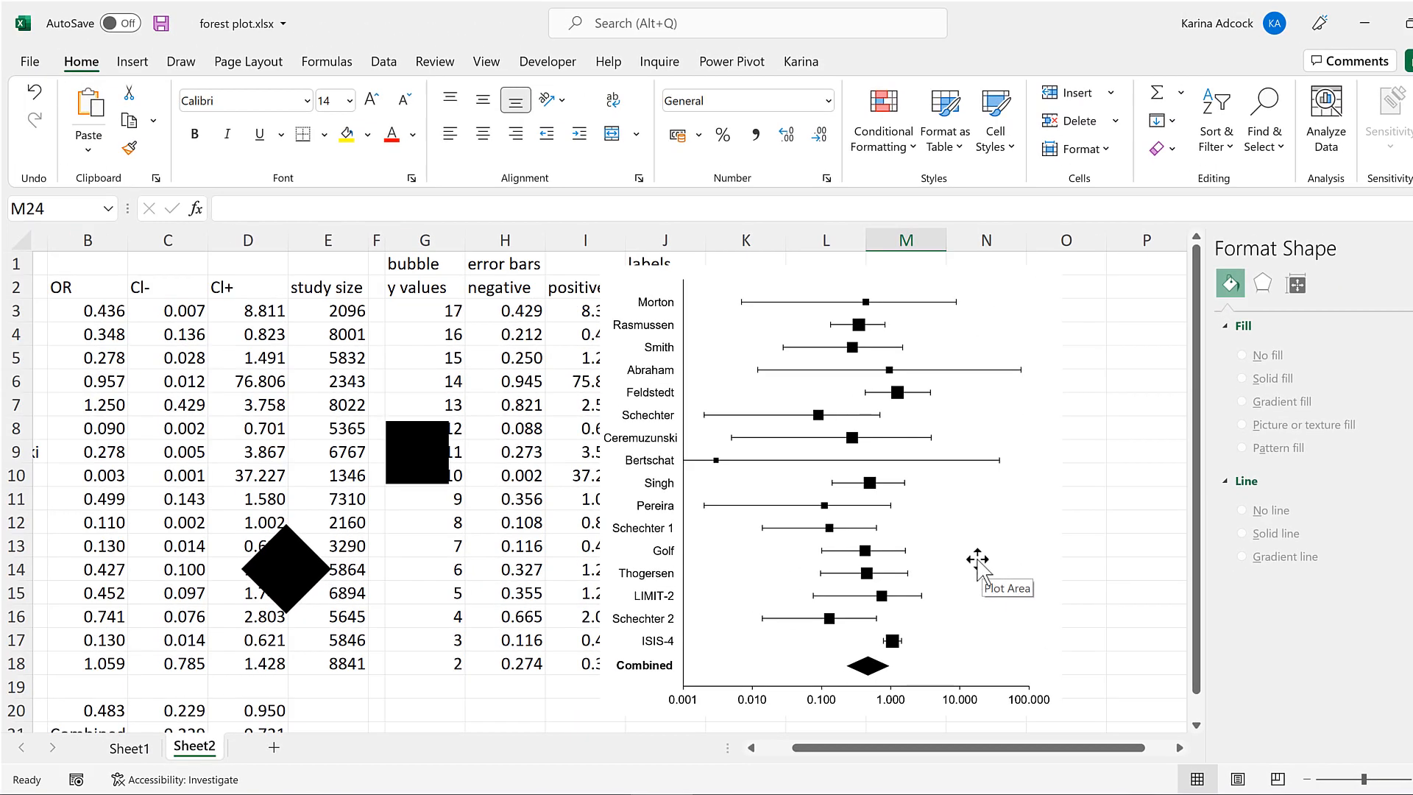
left_click(132, 62)
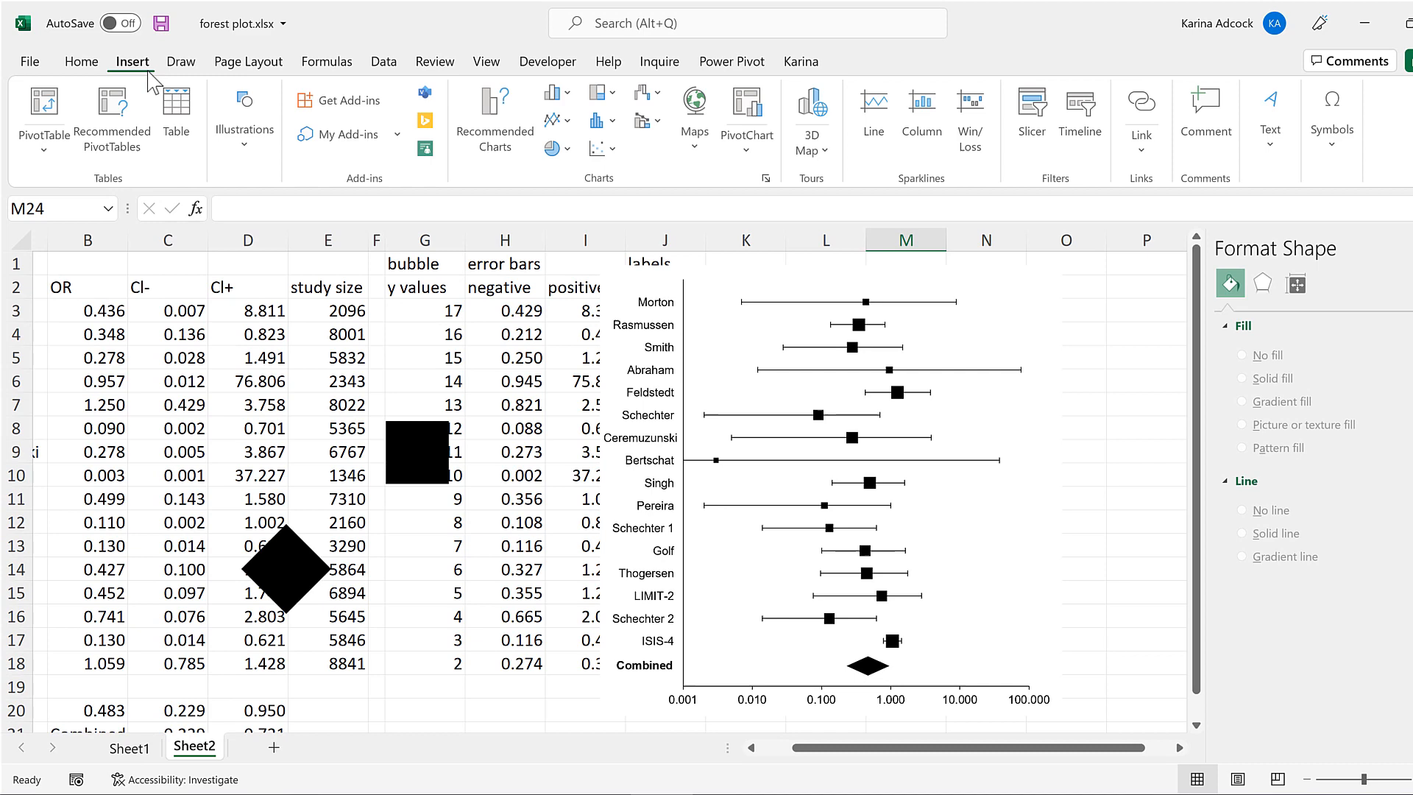
left_click(276, 134)
left_click(287, 221)
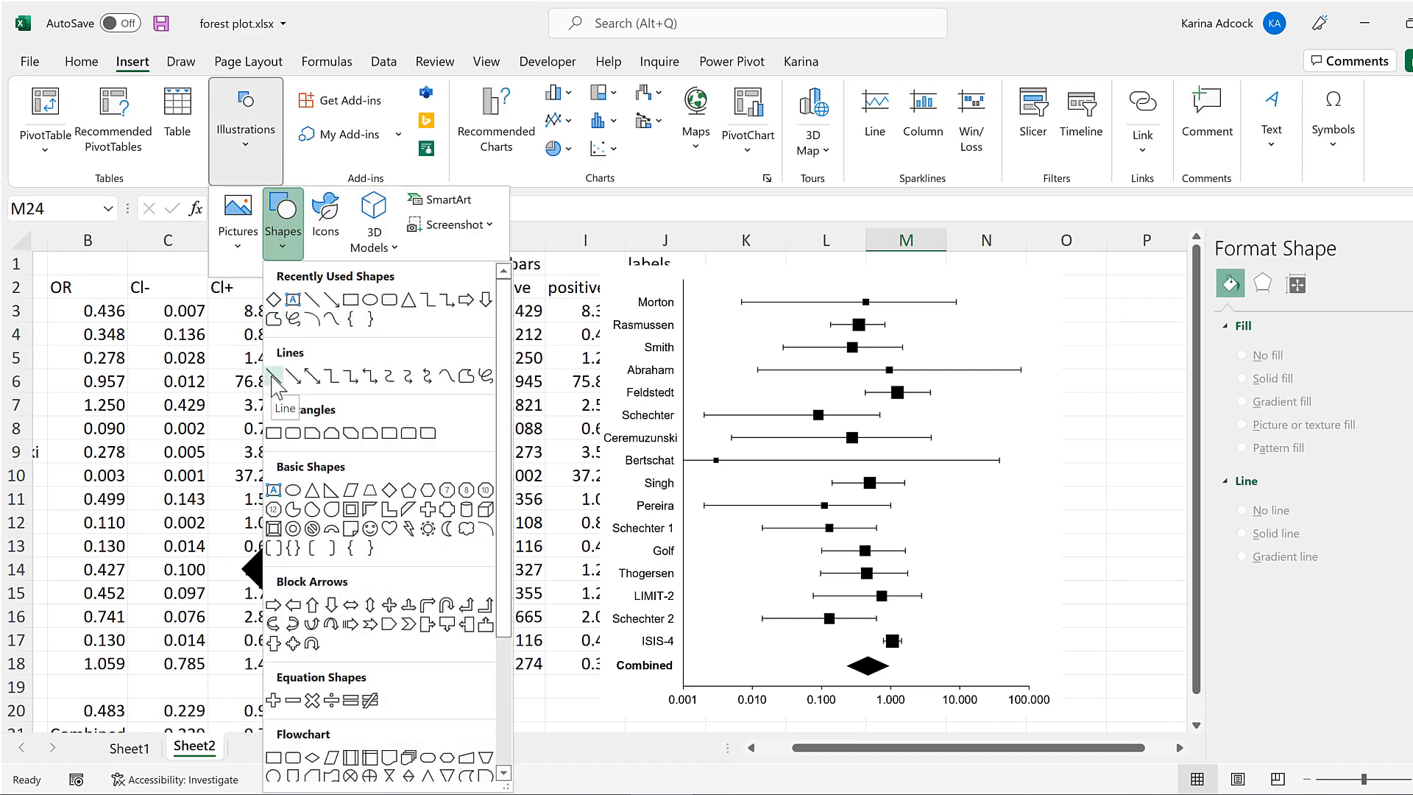
left_click(273, 377)
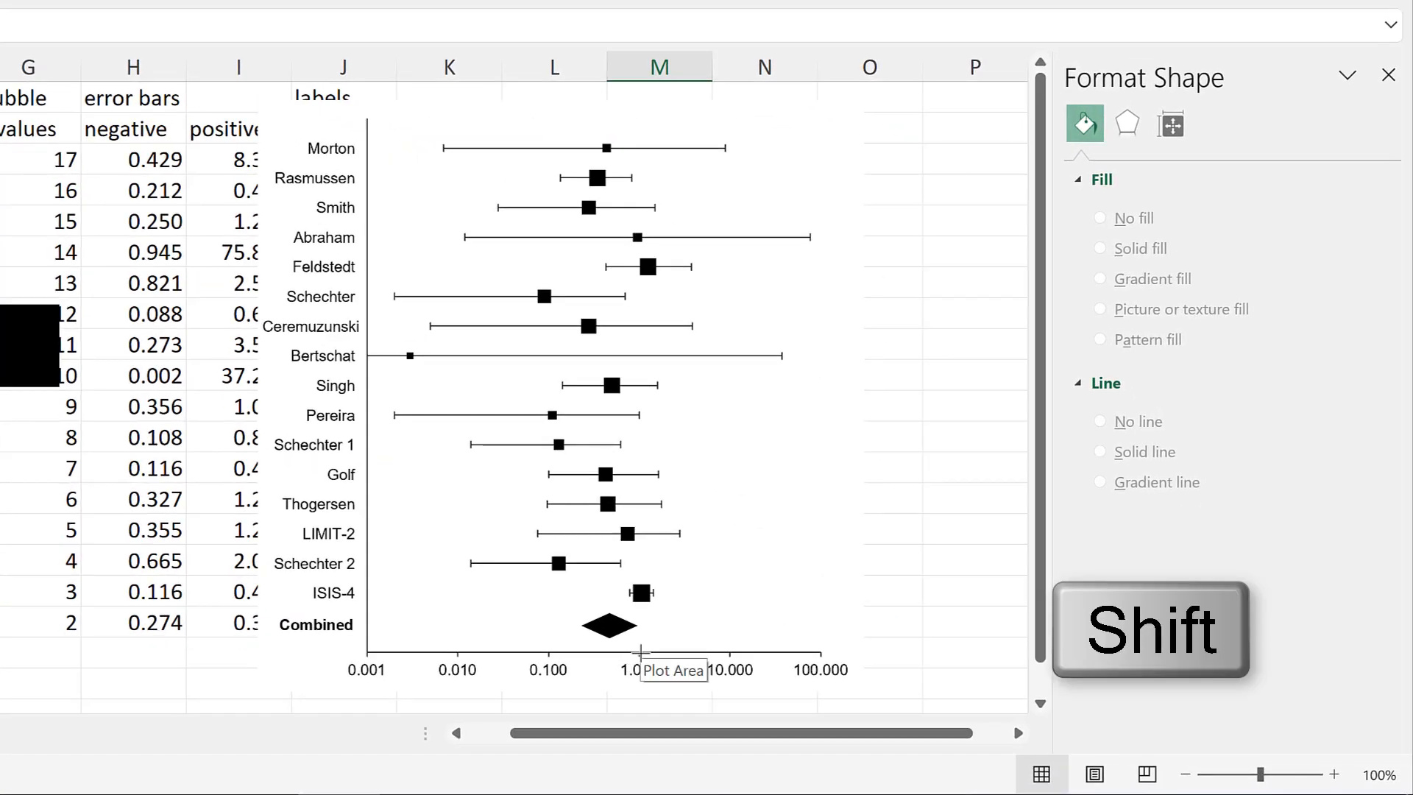
left_click_drag(640, 653, 646, 431)
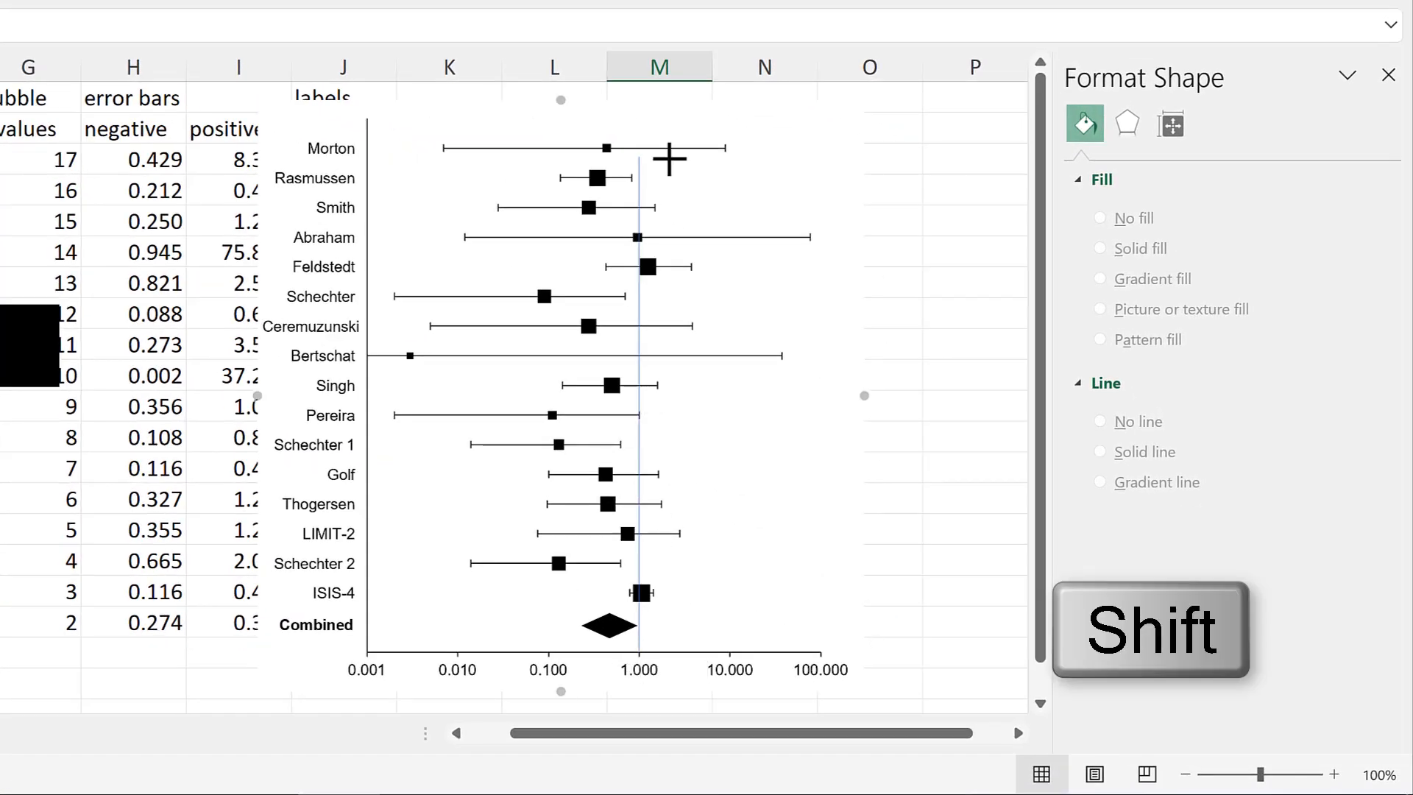
left_click_drag(862, 298, 916, 375)
left_click_drag(821, 222, 801, 202)
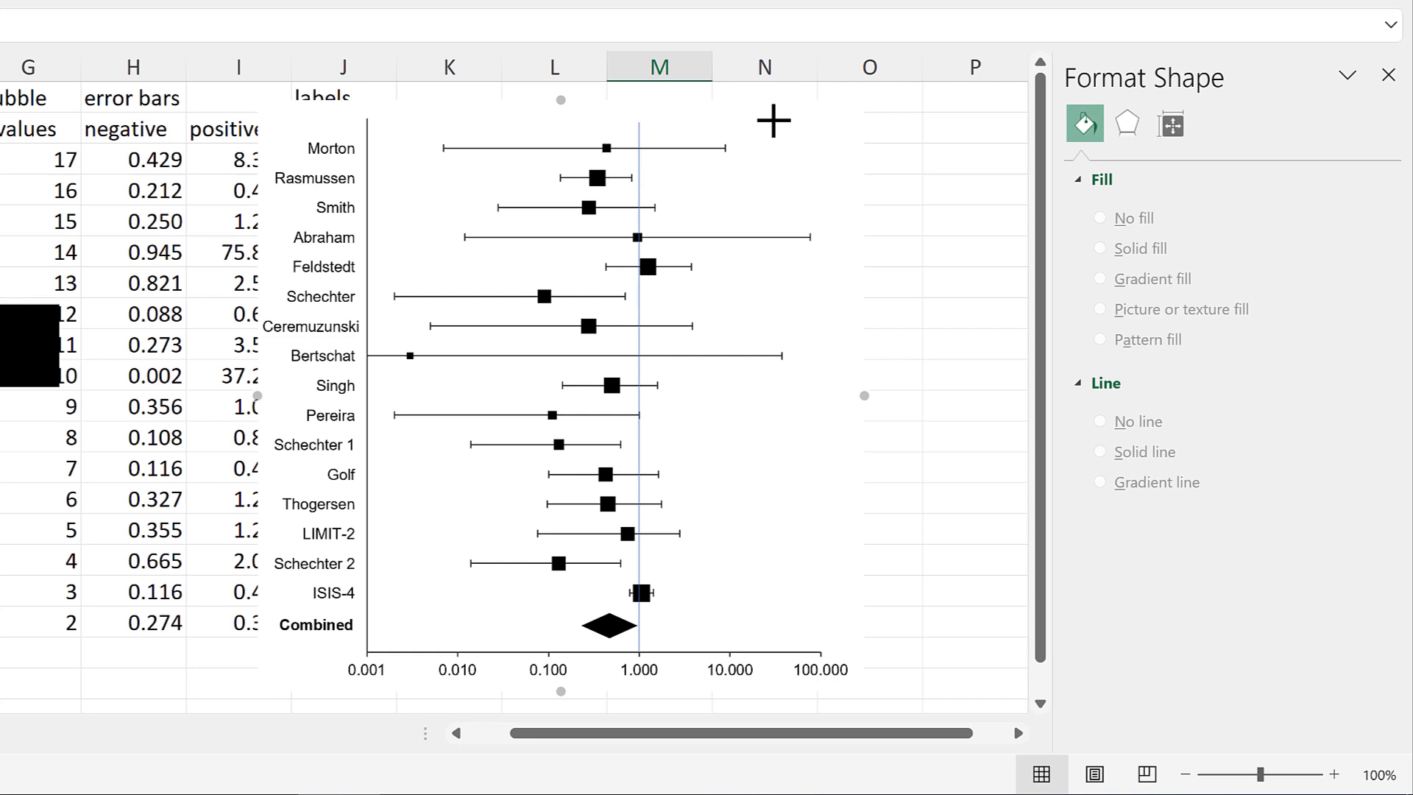
- Give the forest plot's plot area a purple border as a guide for its upper edge
left_click(526, 126)
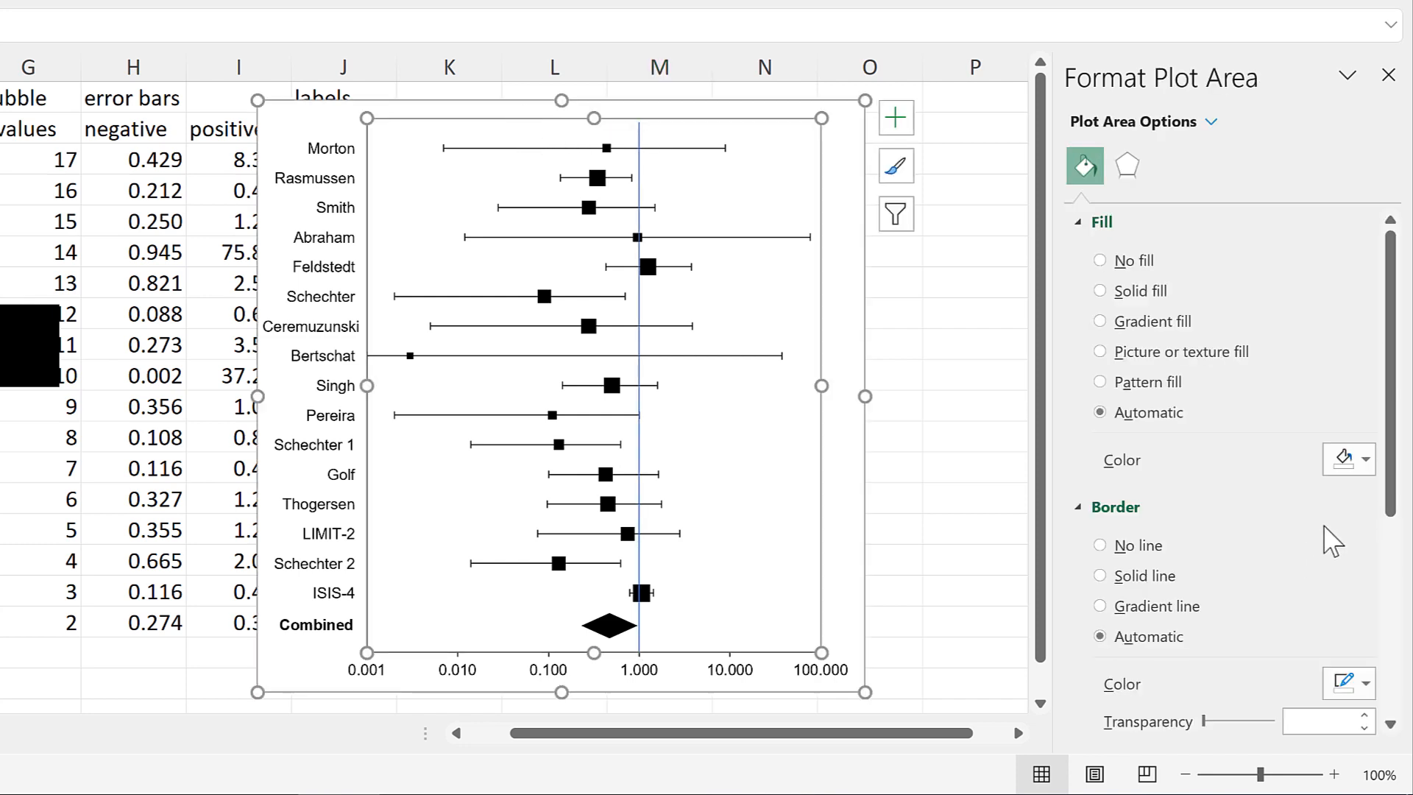
scroll(1332, 541, "down", 3)
left_click(1358, 563)
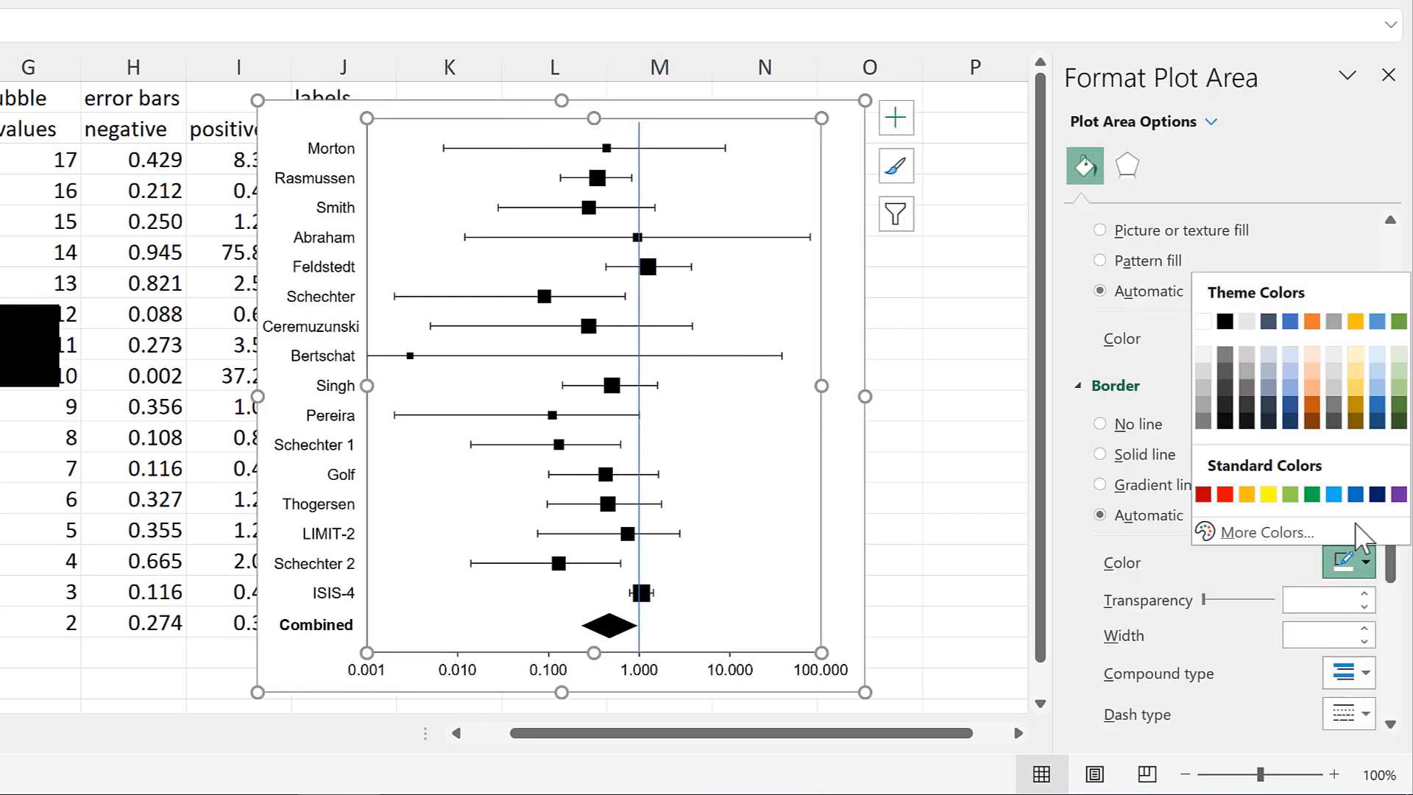
left_click(1400, 494)
left_click(918, 403)
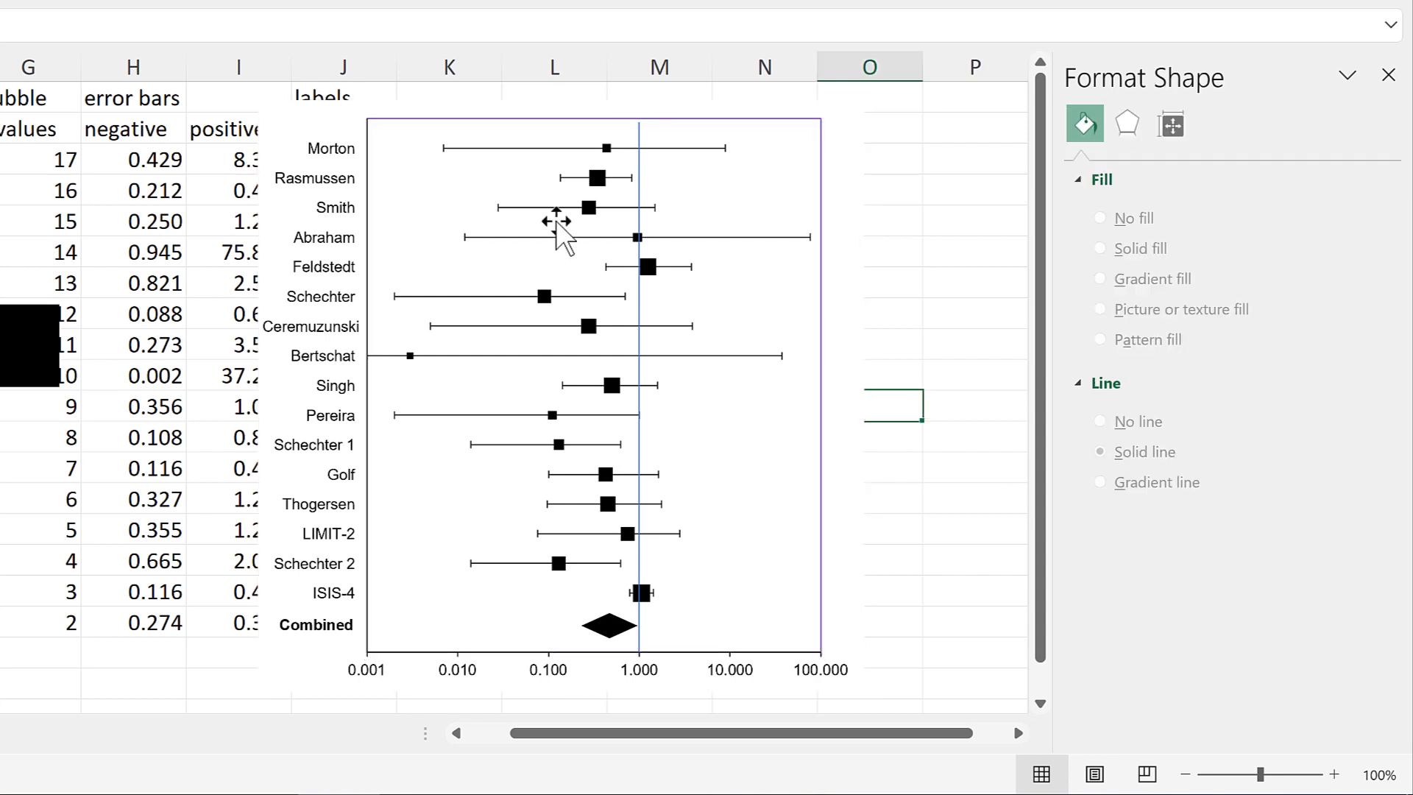
- Extend the vertical line at 1.000 up to the upper edge of the plot area
left_click(639, 147)
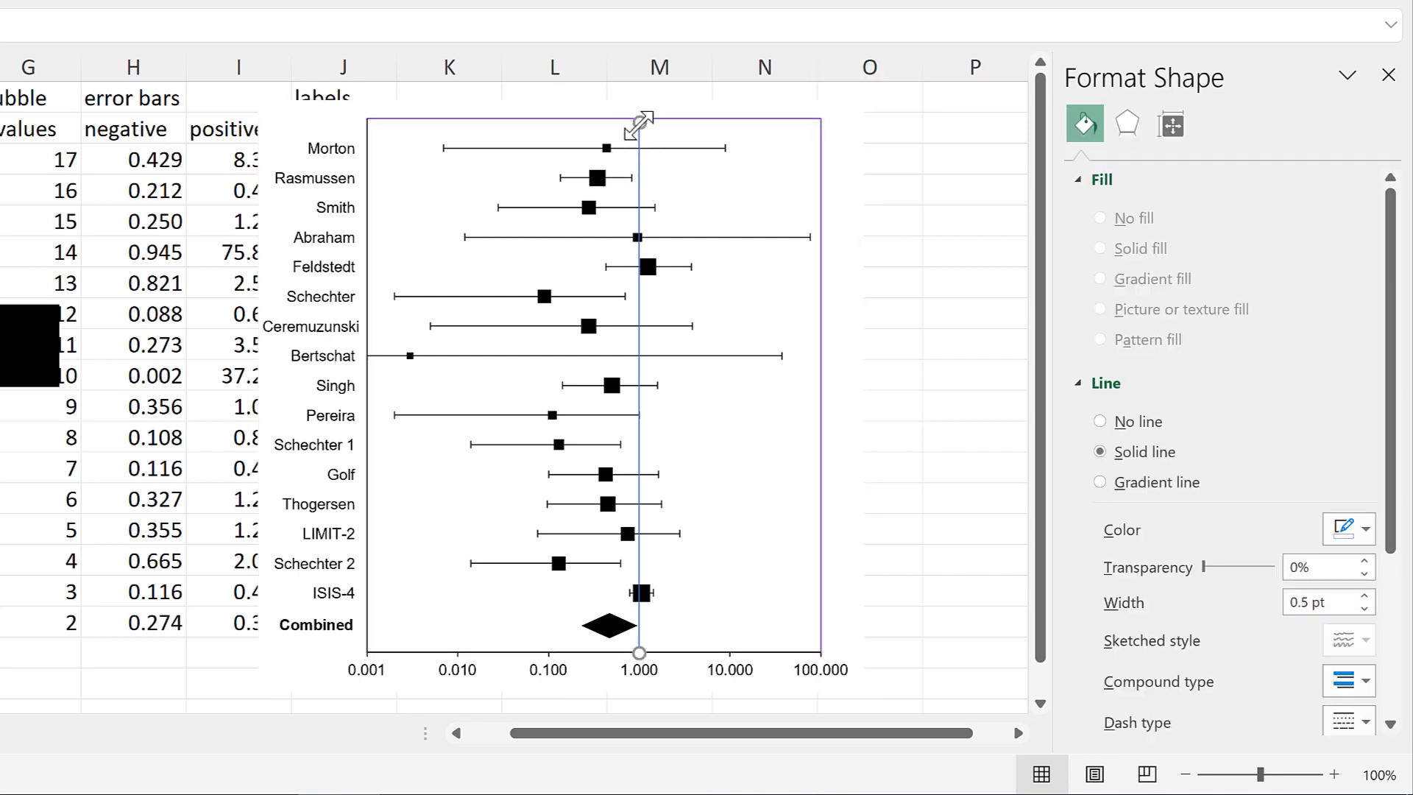
left_click(638, 123)
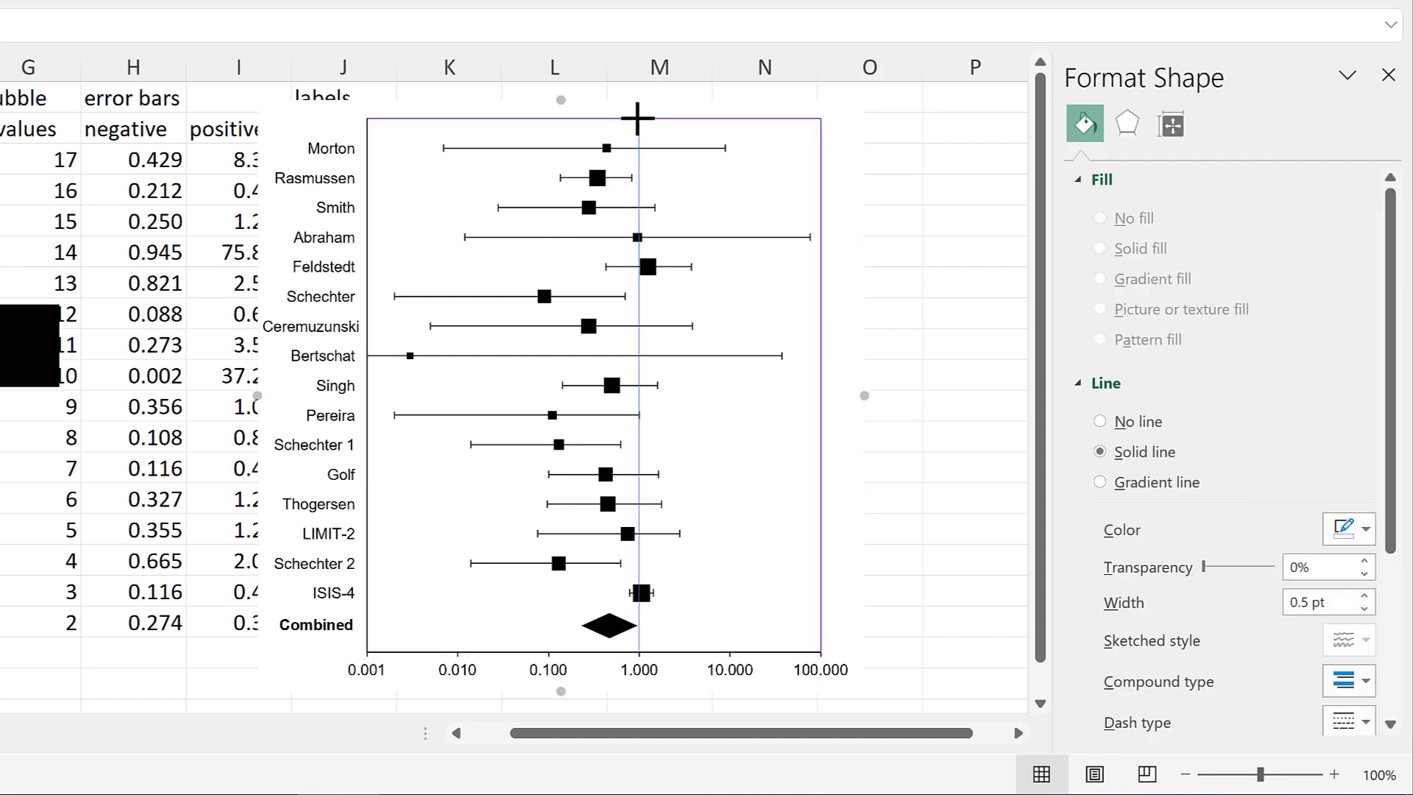
left_click(962, 541)
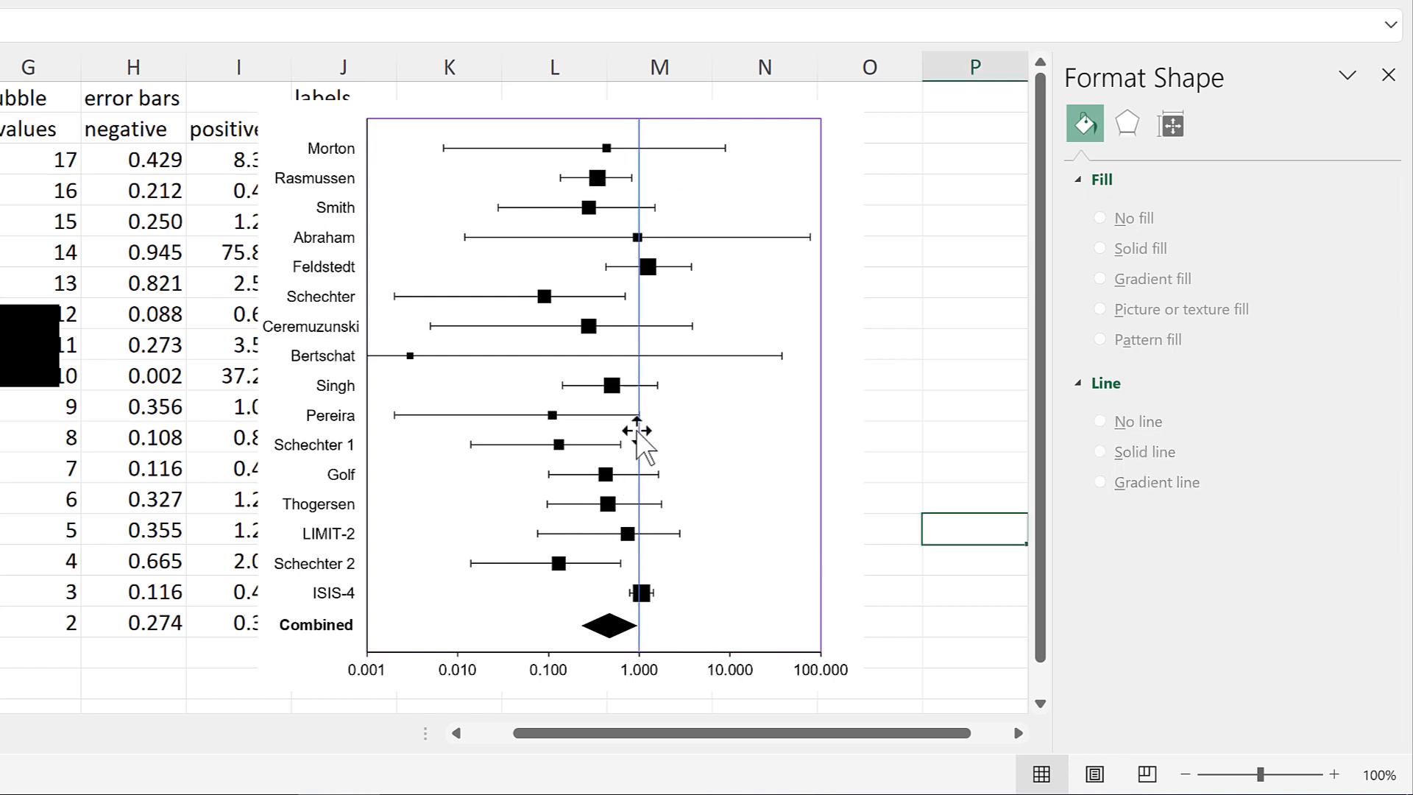
- Format the vertical line at 1.000 as black with a width of 0.75 pt
left_click(638, 432)
left_click(1344, 531)
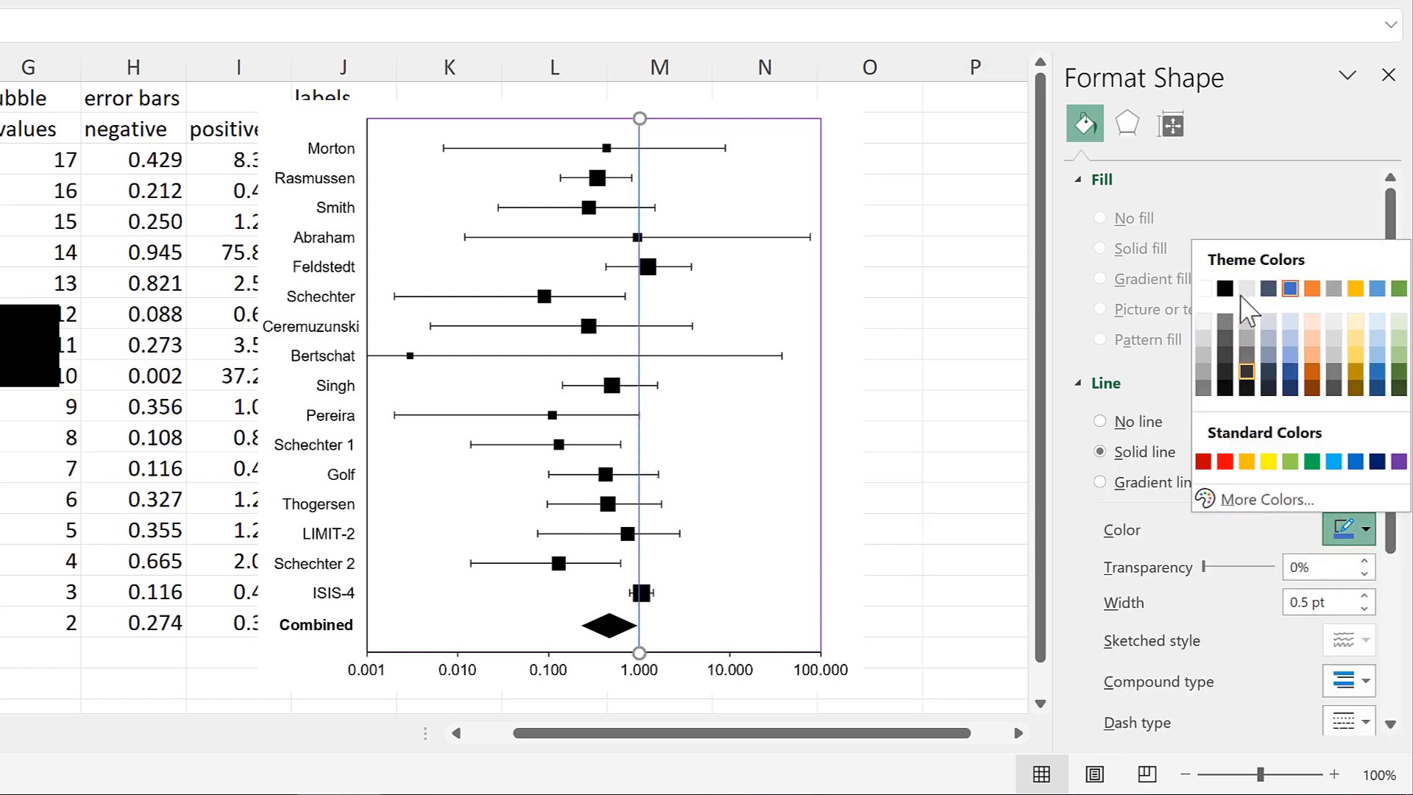
left_click(1235, 289)
left_click(1363, 596)
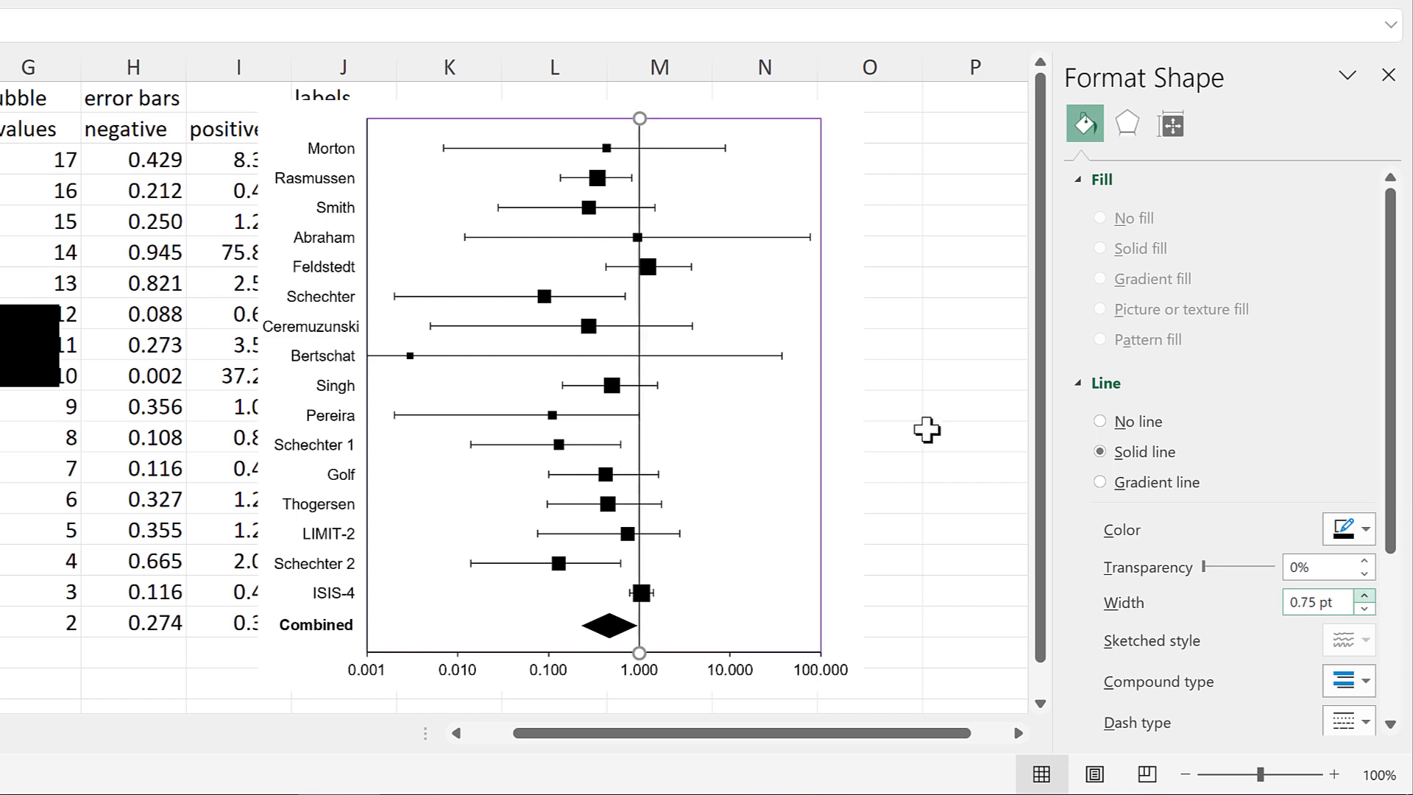
left_click(917, 412)
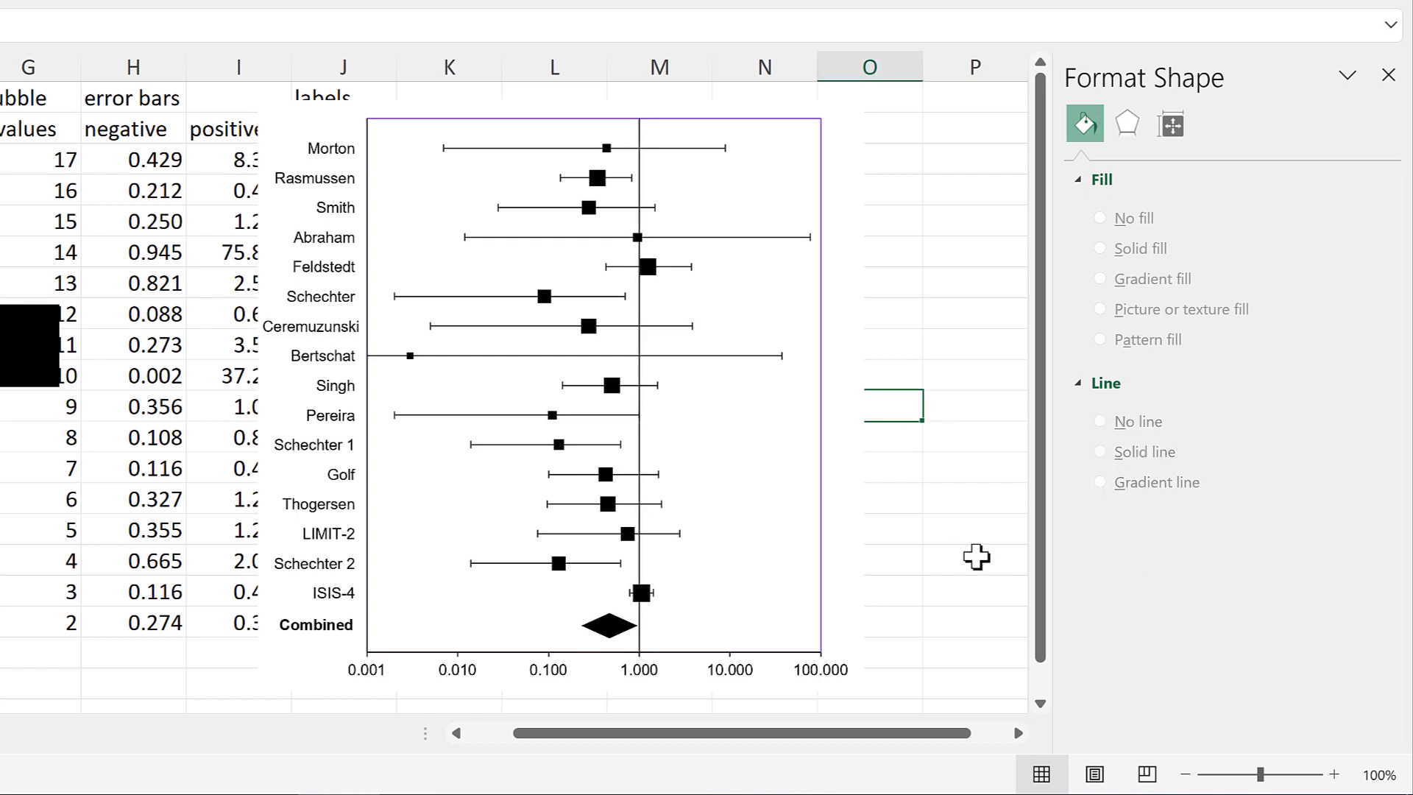
- Duplicate the vertical line horizontally and align the copy with the centre of the Combined diamond
left_click(639, 166)
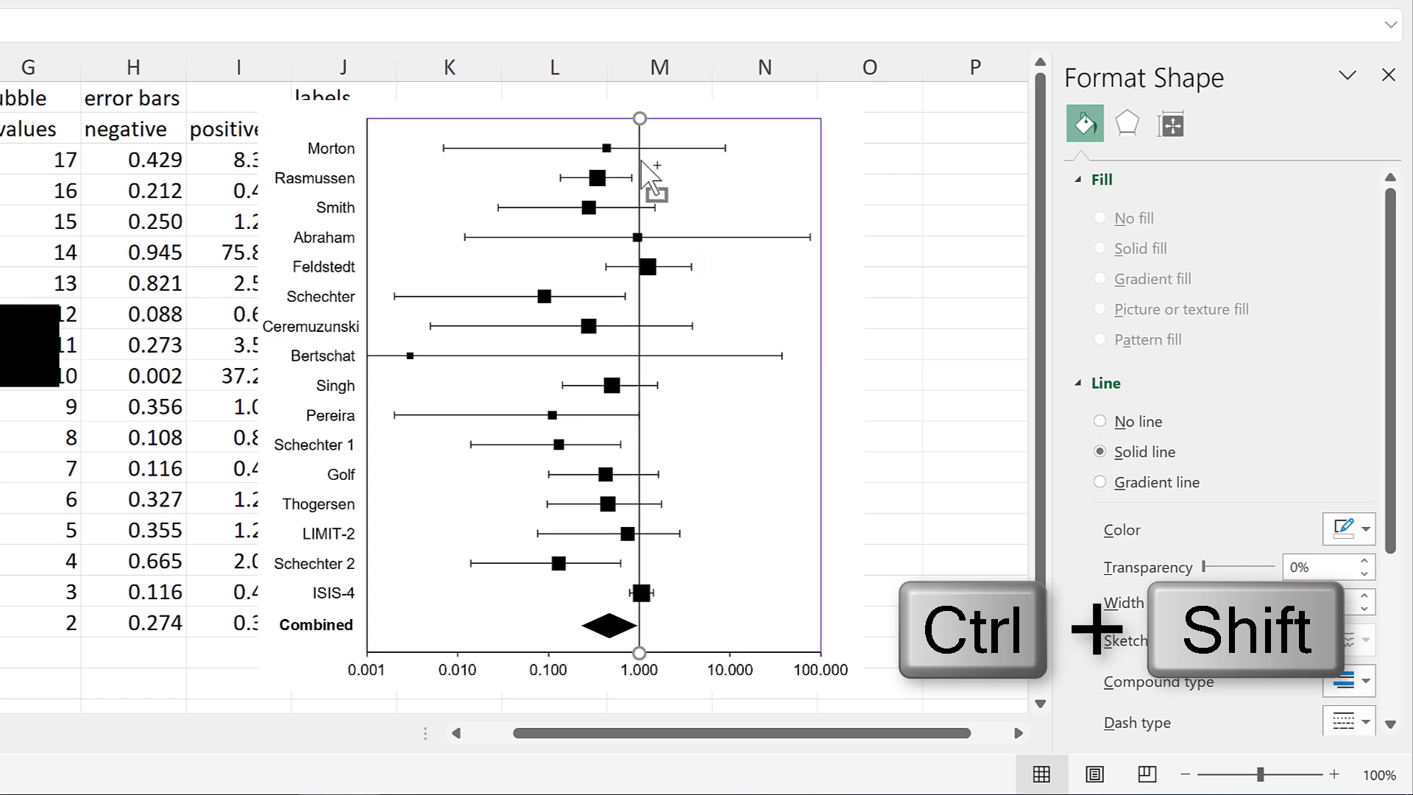
left_click_drag(639, 162, 609, 158)
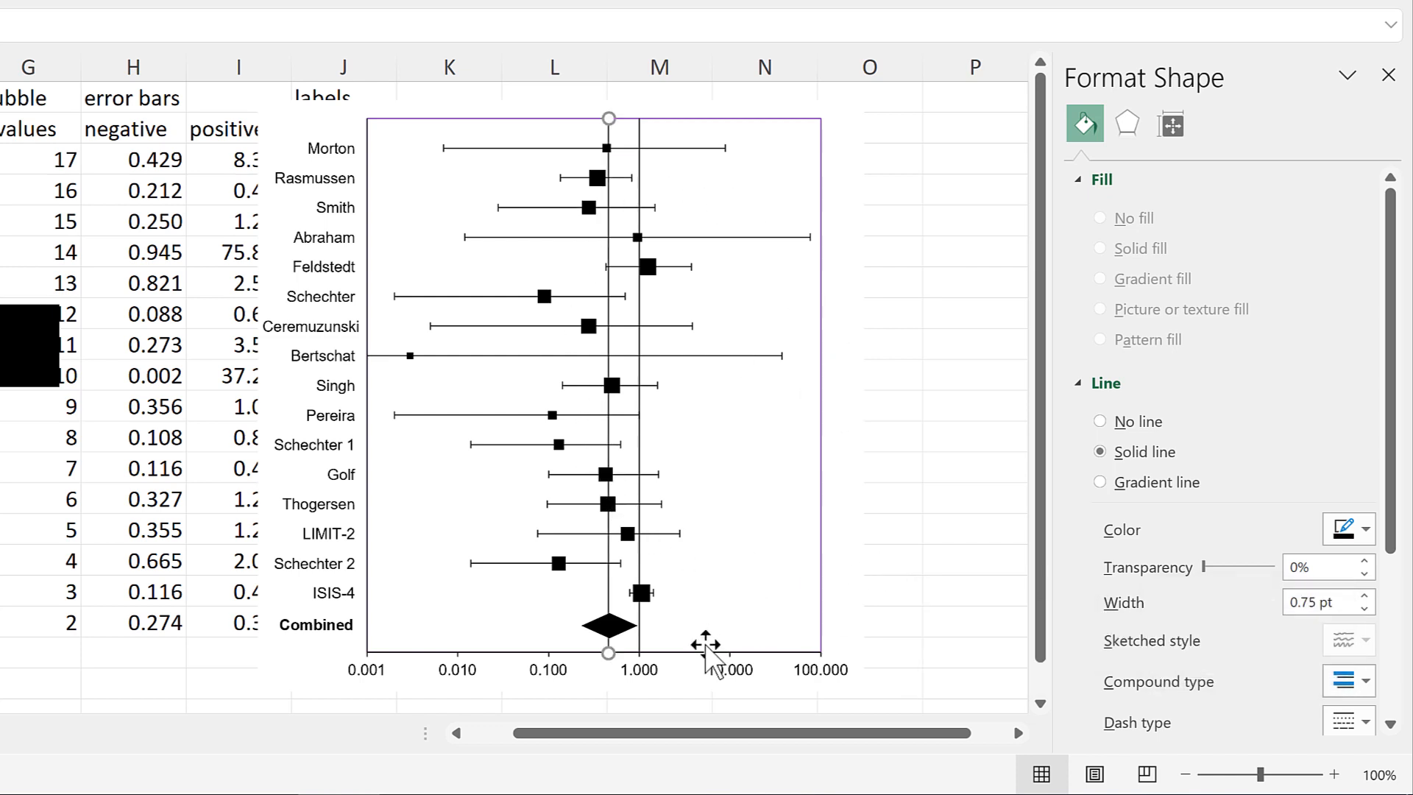
key("Right")
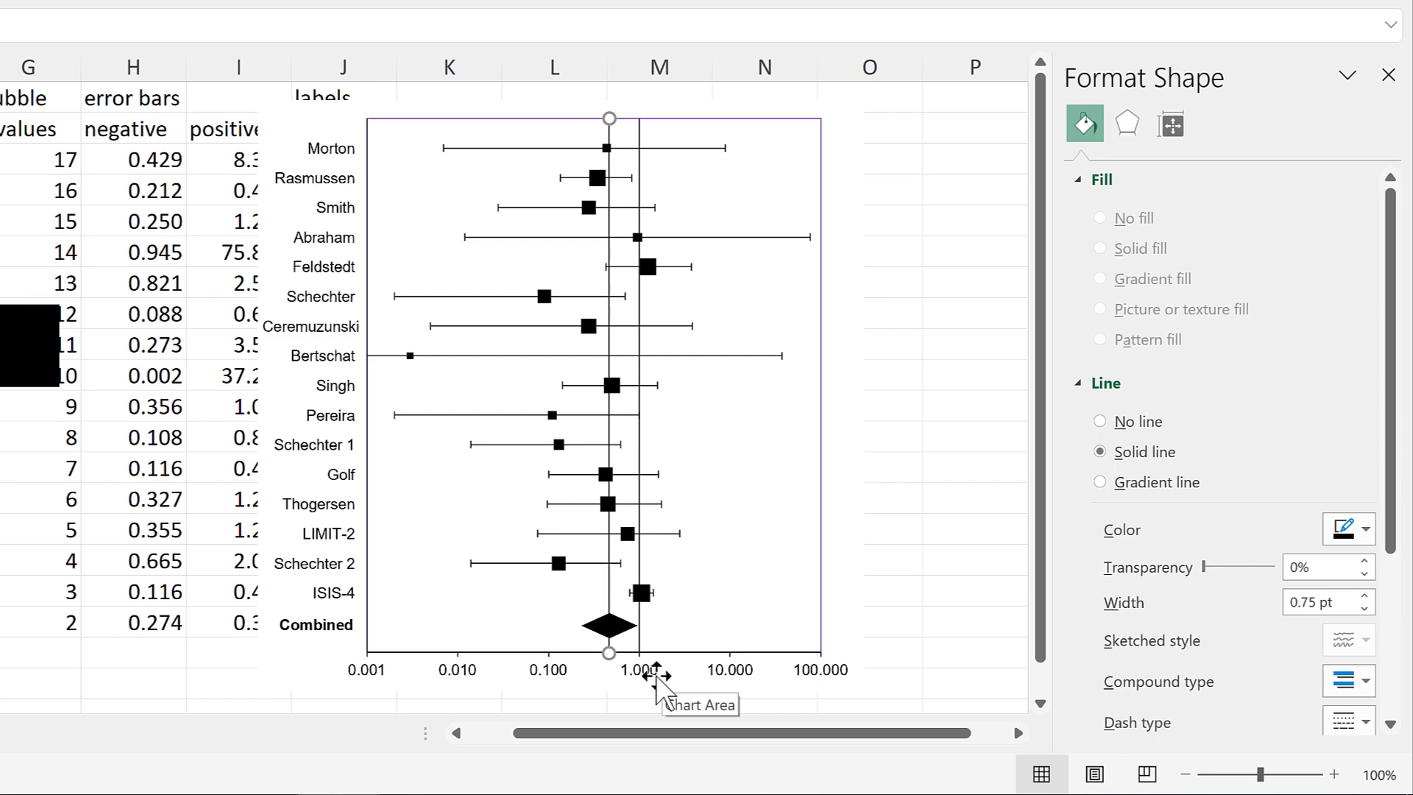
key("Right")
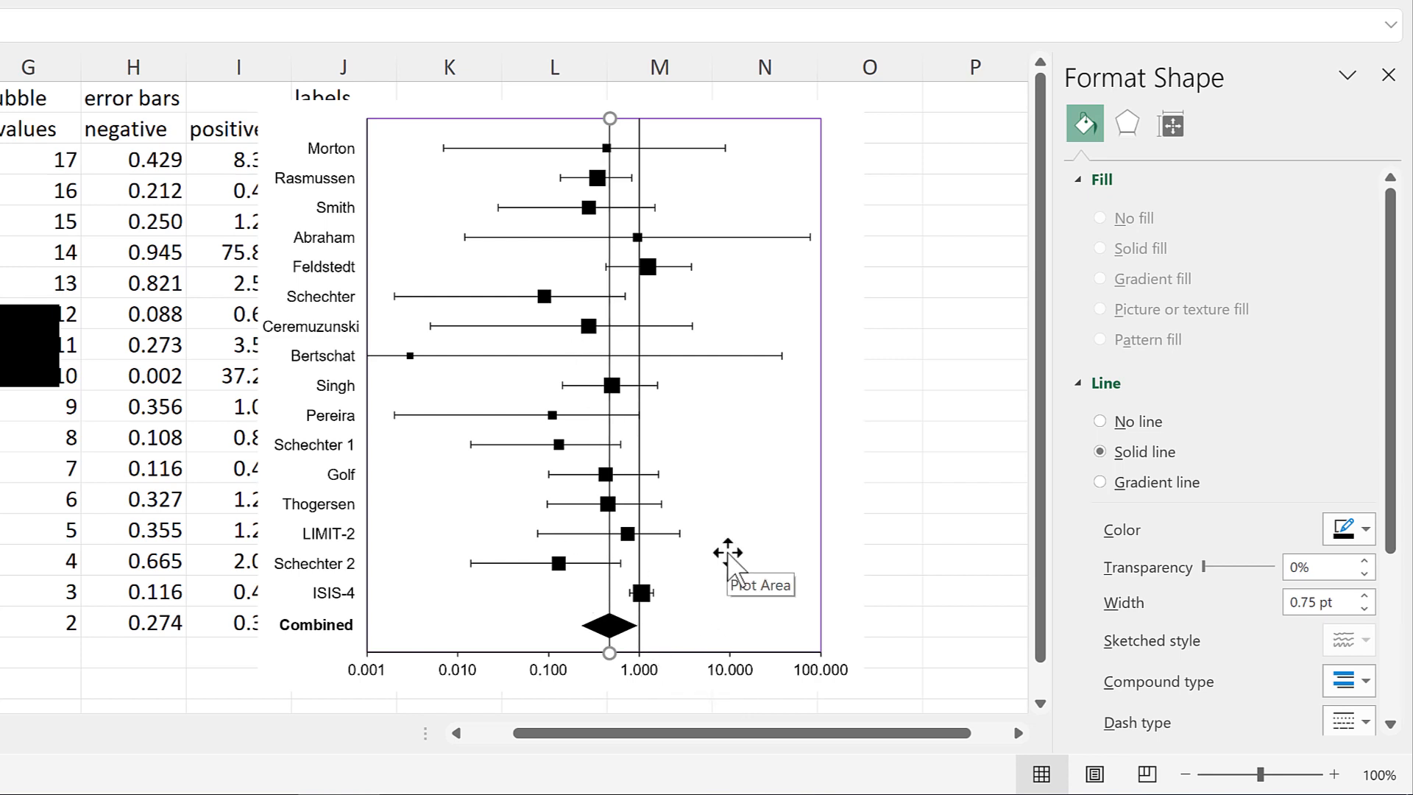
- Give the vertical line through the Combined diamond a long dash style and a width of 1 pt
scroll(1288, 507, "down", 3)
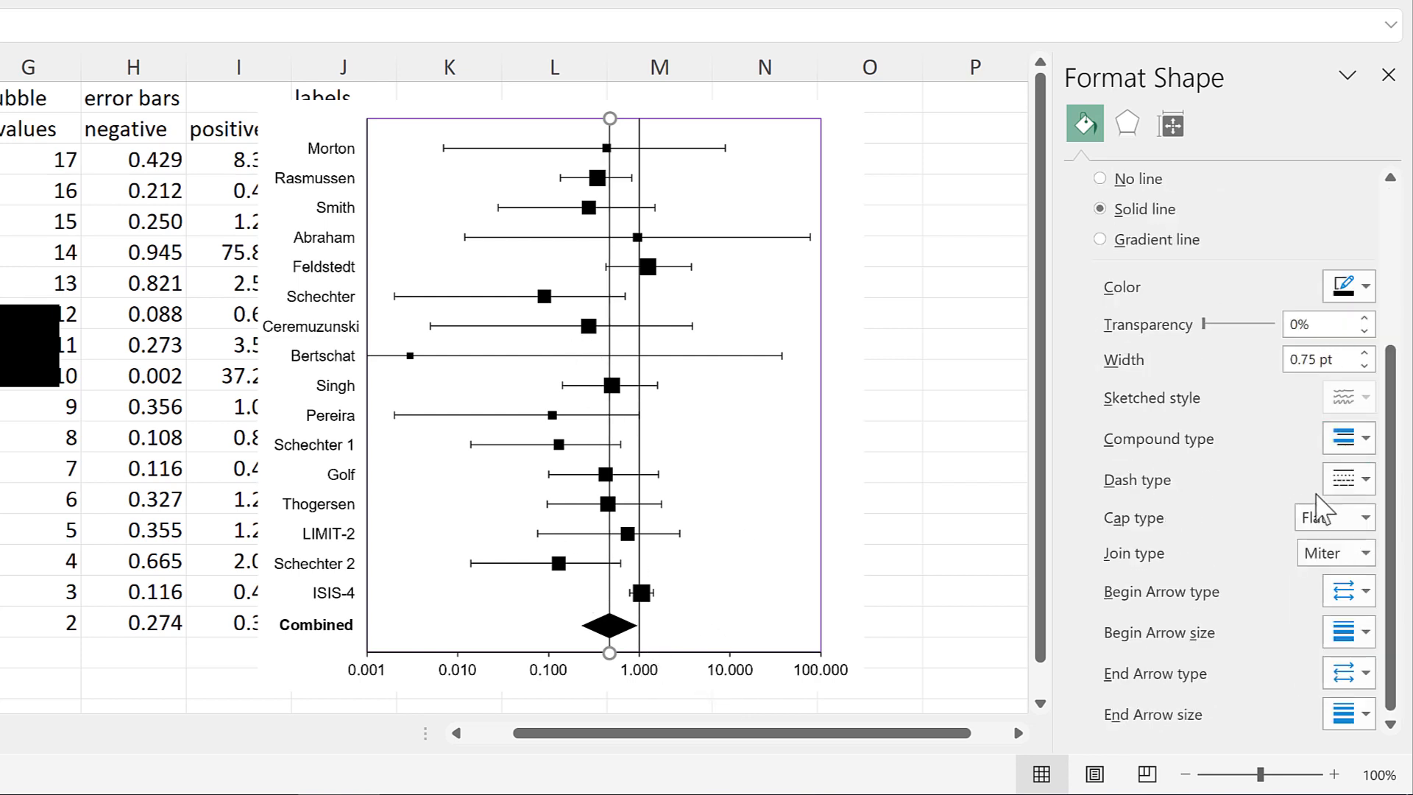
left_click(1347, 479)
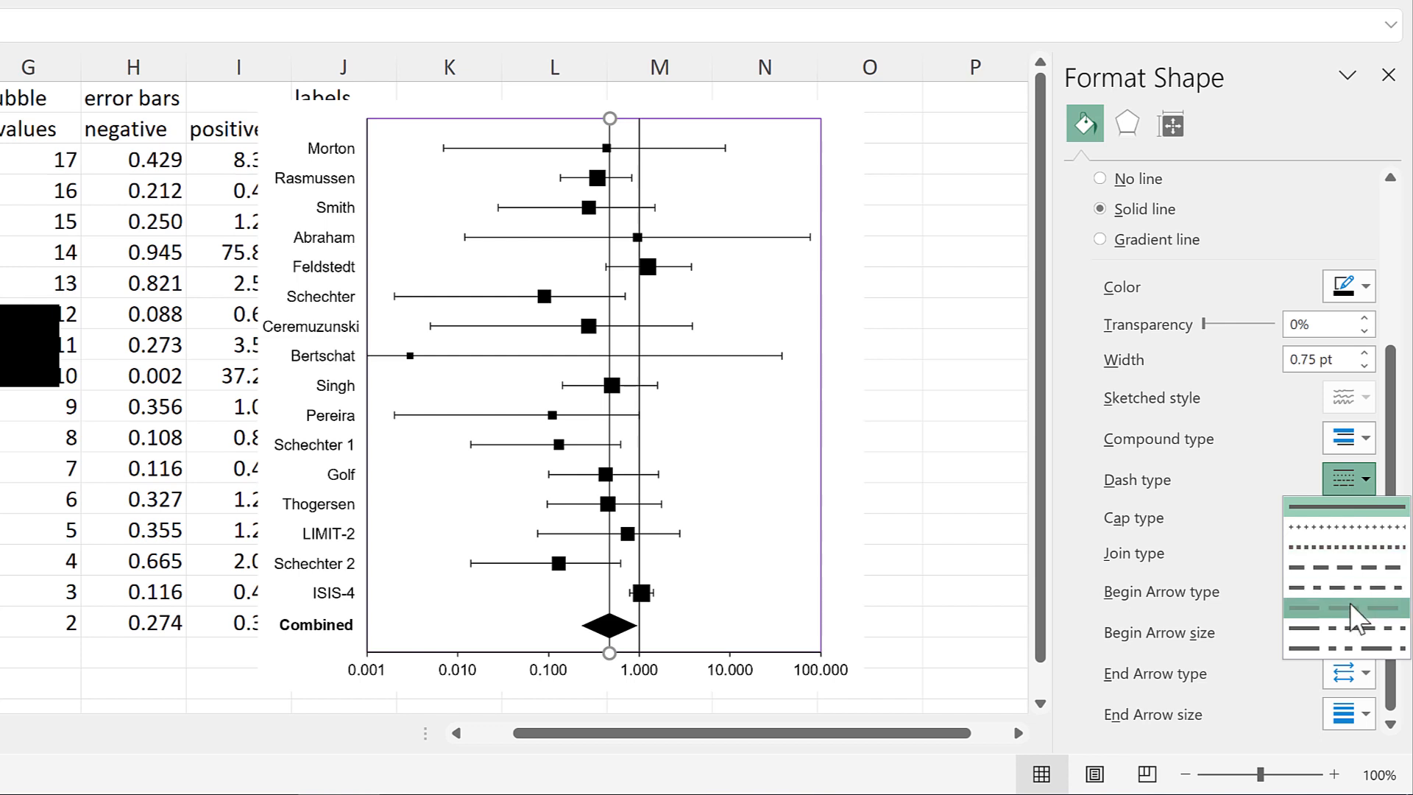
left_click(1352, 607)
left_click(1363, 354)
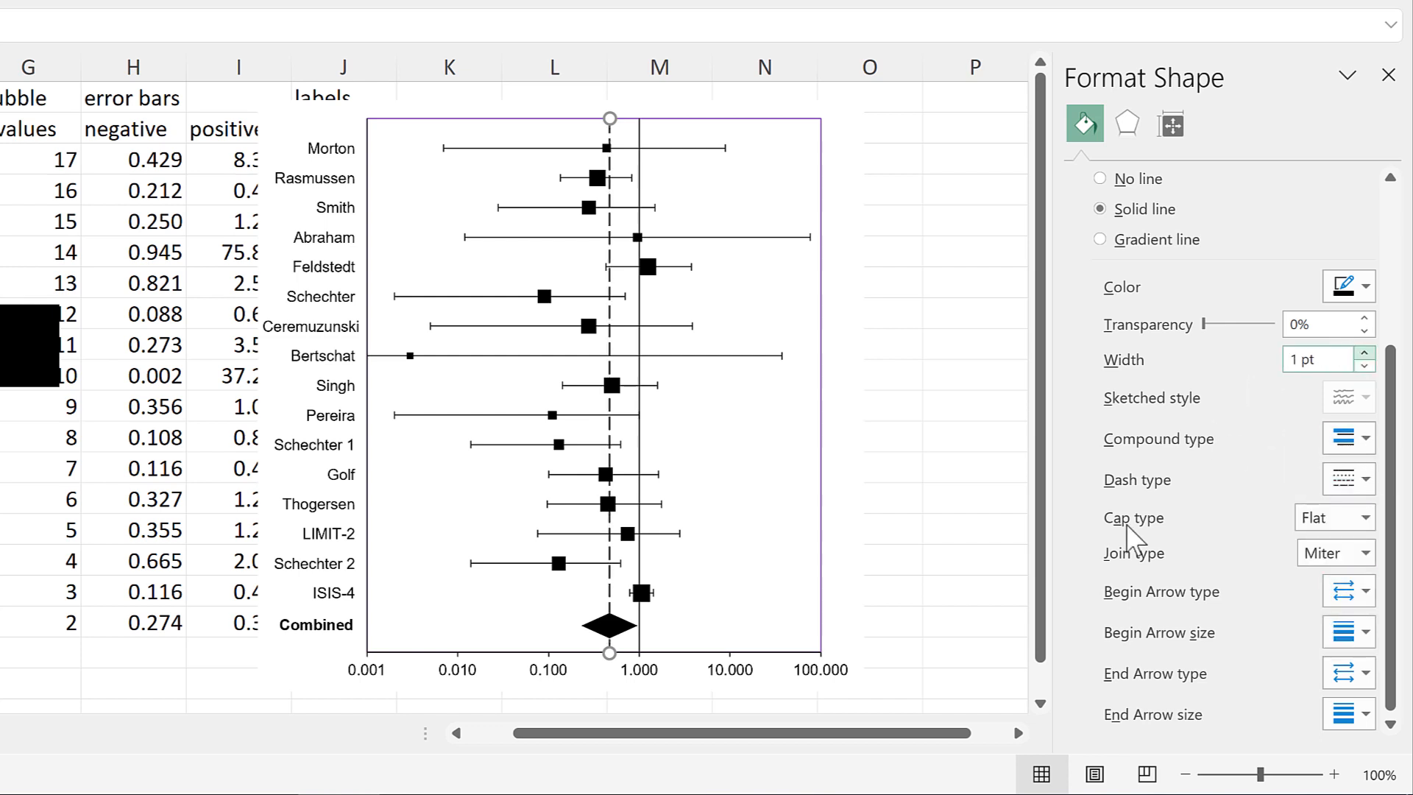
- Remove the purple border from the forest plot's plot area by setting it to no line
left_click(748, 126)
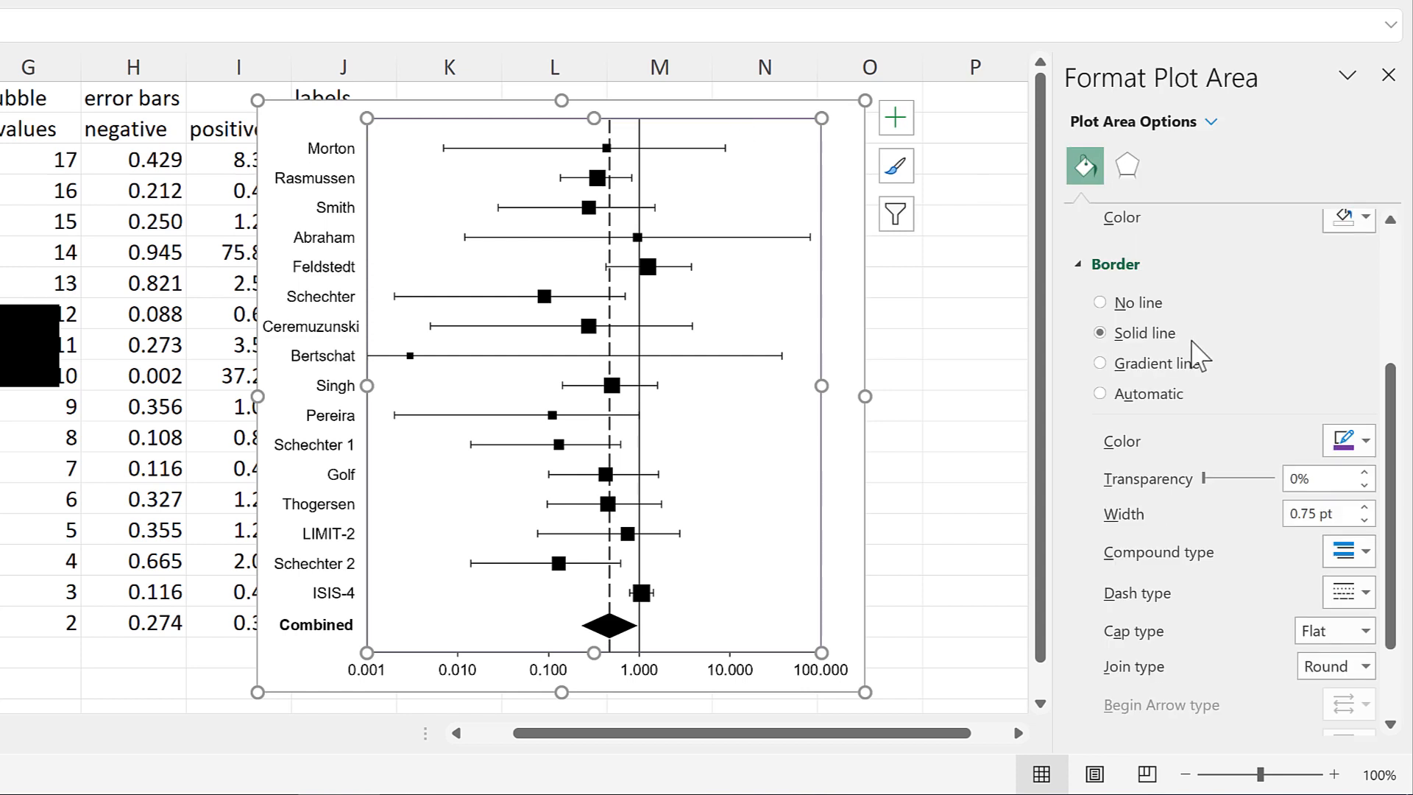
left_click(968, 293)
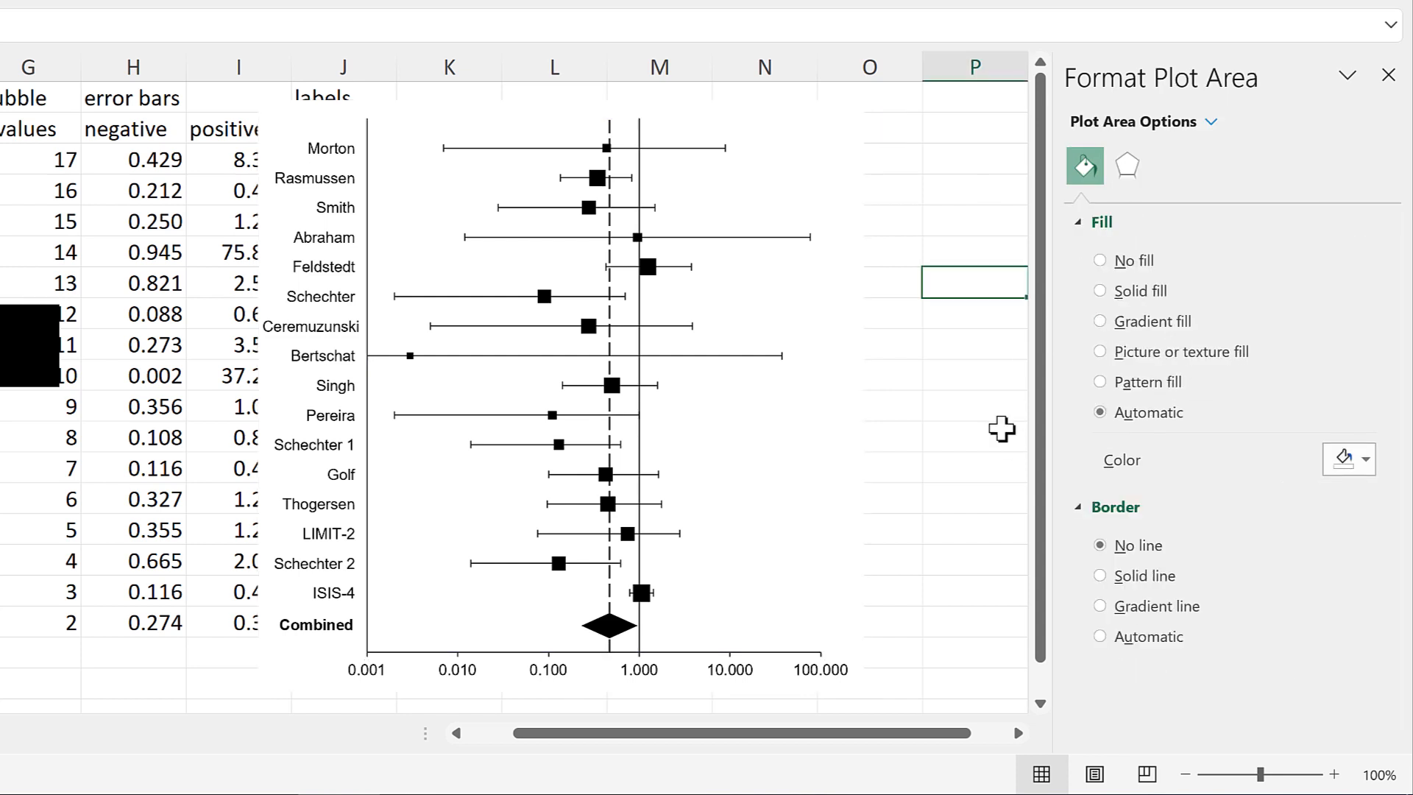
- Group the two vertical reference lines, the chart and the Combined diamond into a single object
left_click(639, 151, "ctrl")
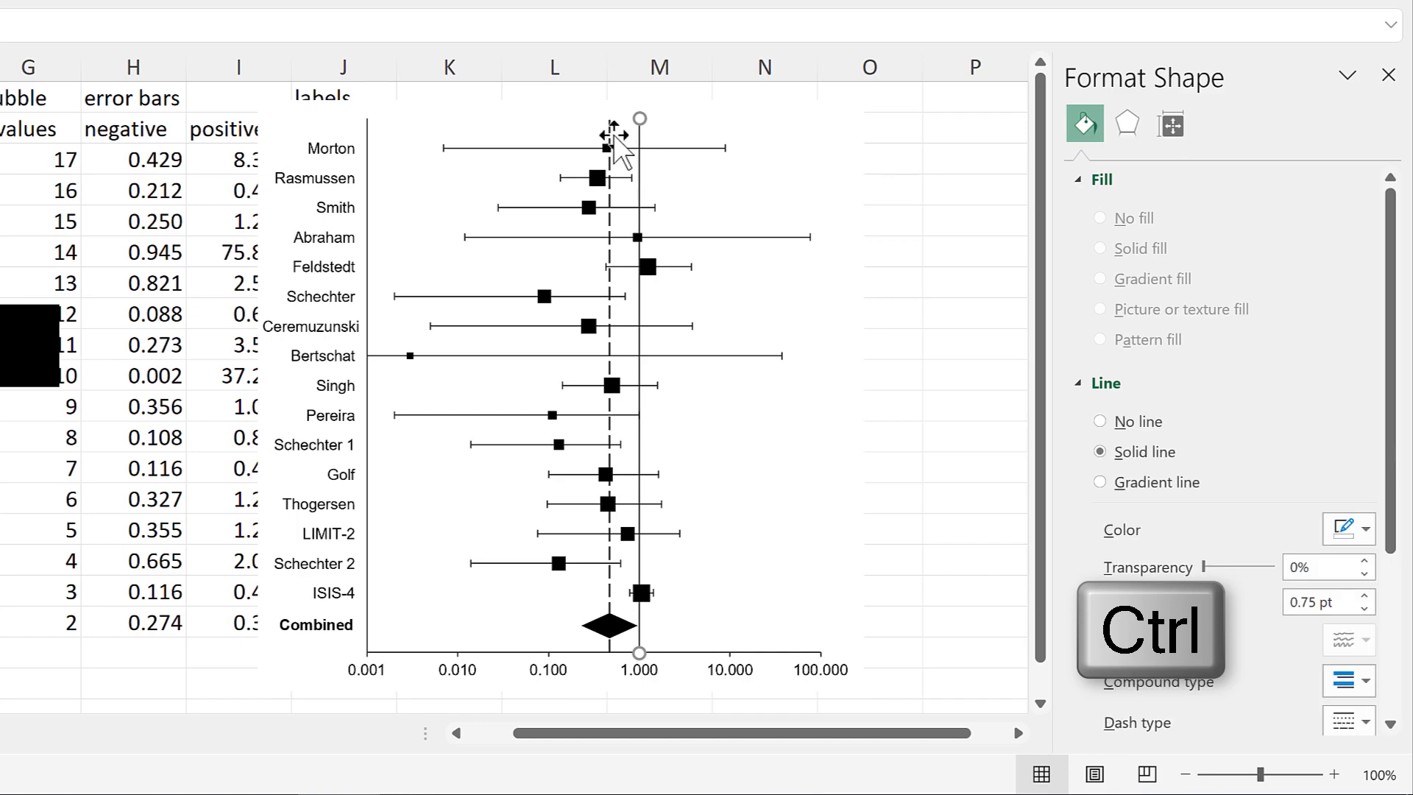
left_click(609, 132, "ctrl")
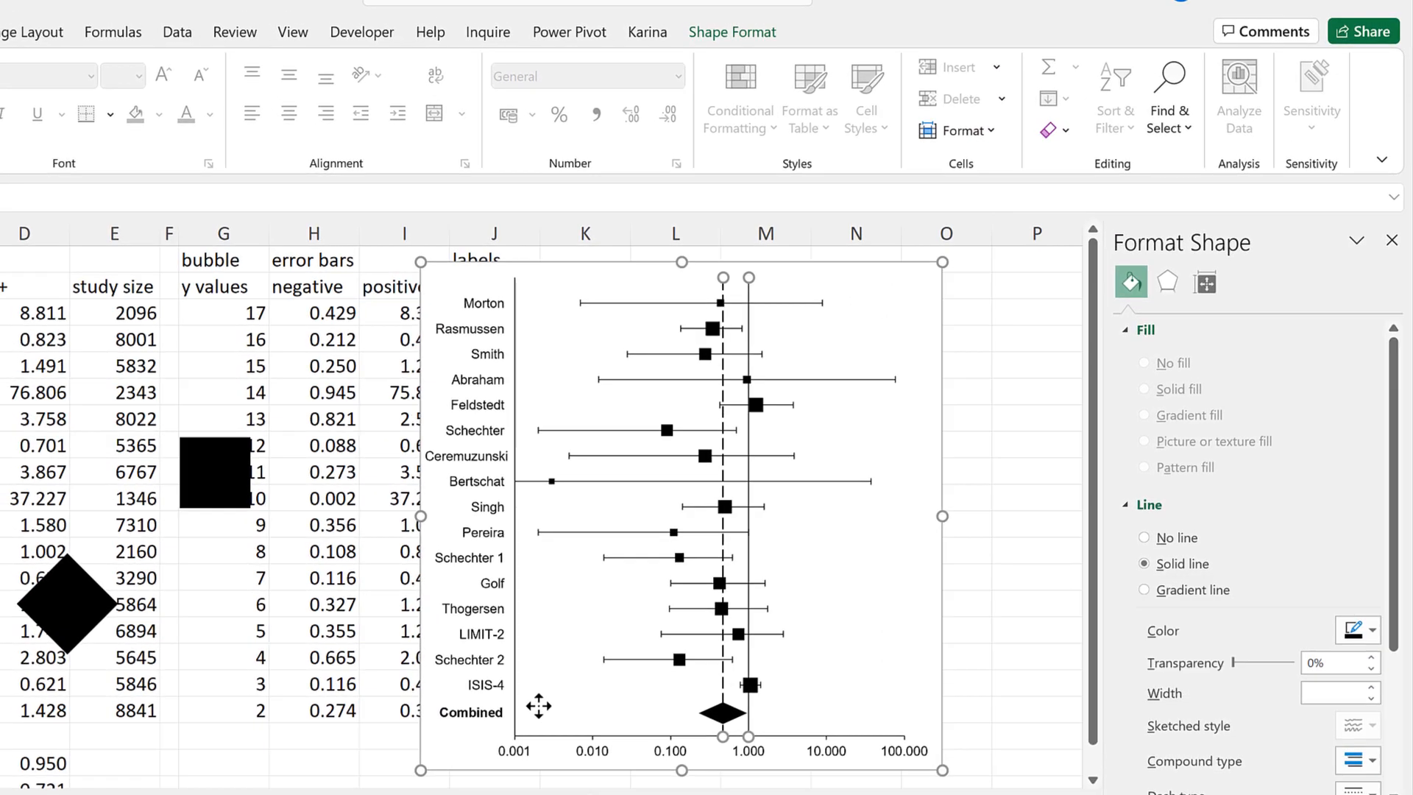
left_click(611, 625, "ctrl")
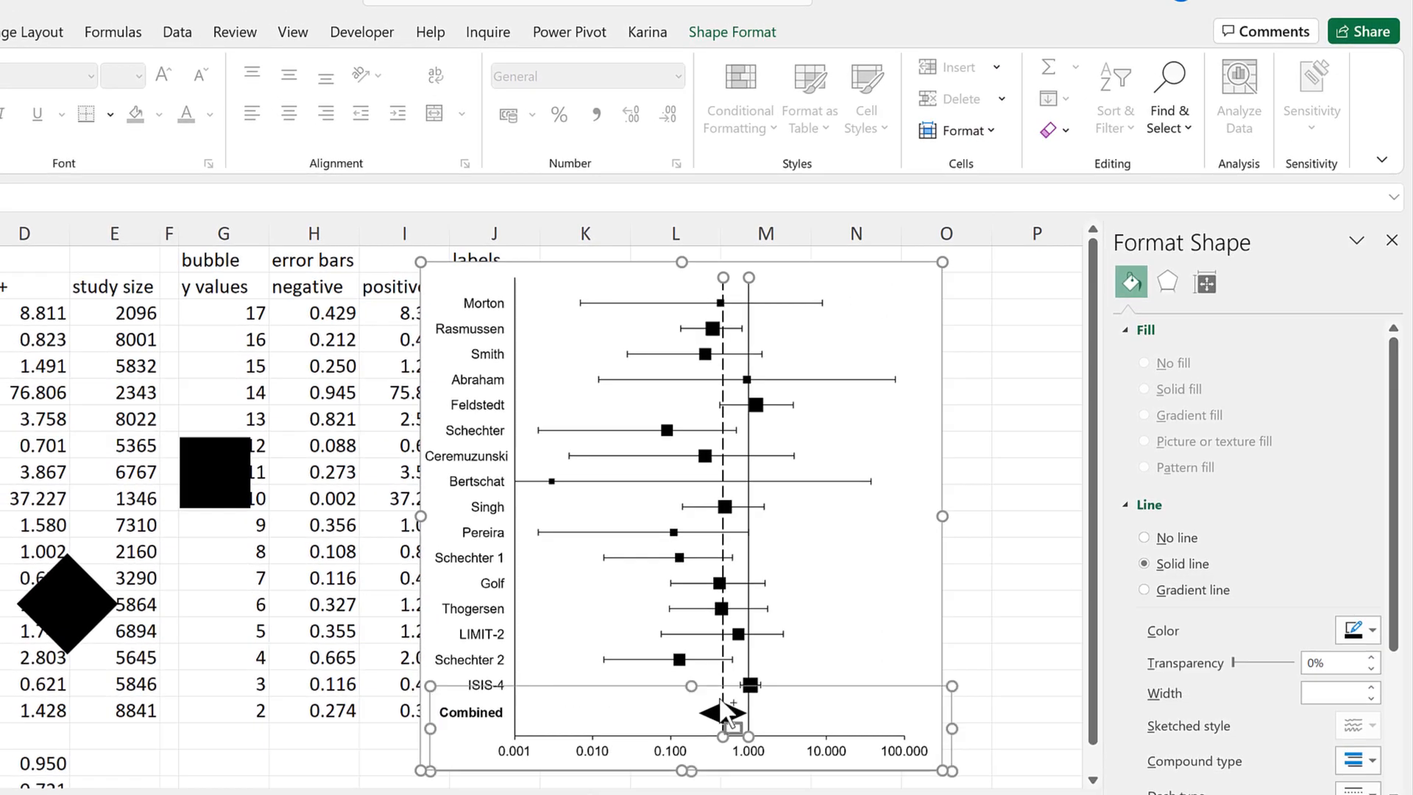
left_click(754, 35)
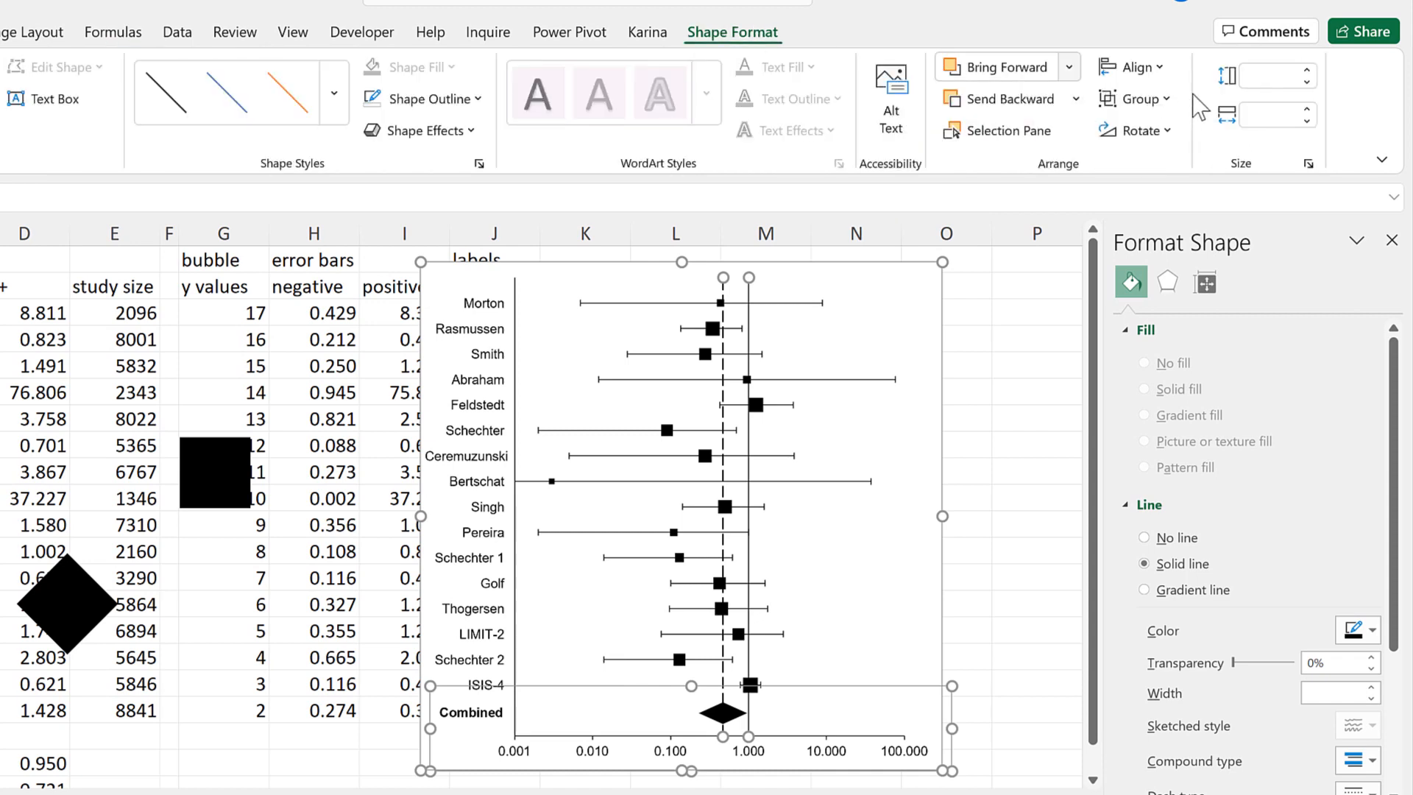
left_click(1165, 109)
left_click(1157, 132)
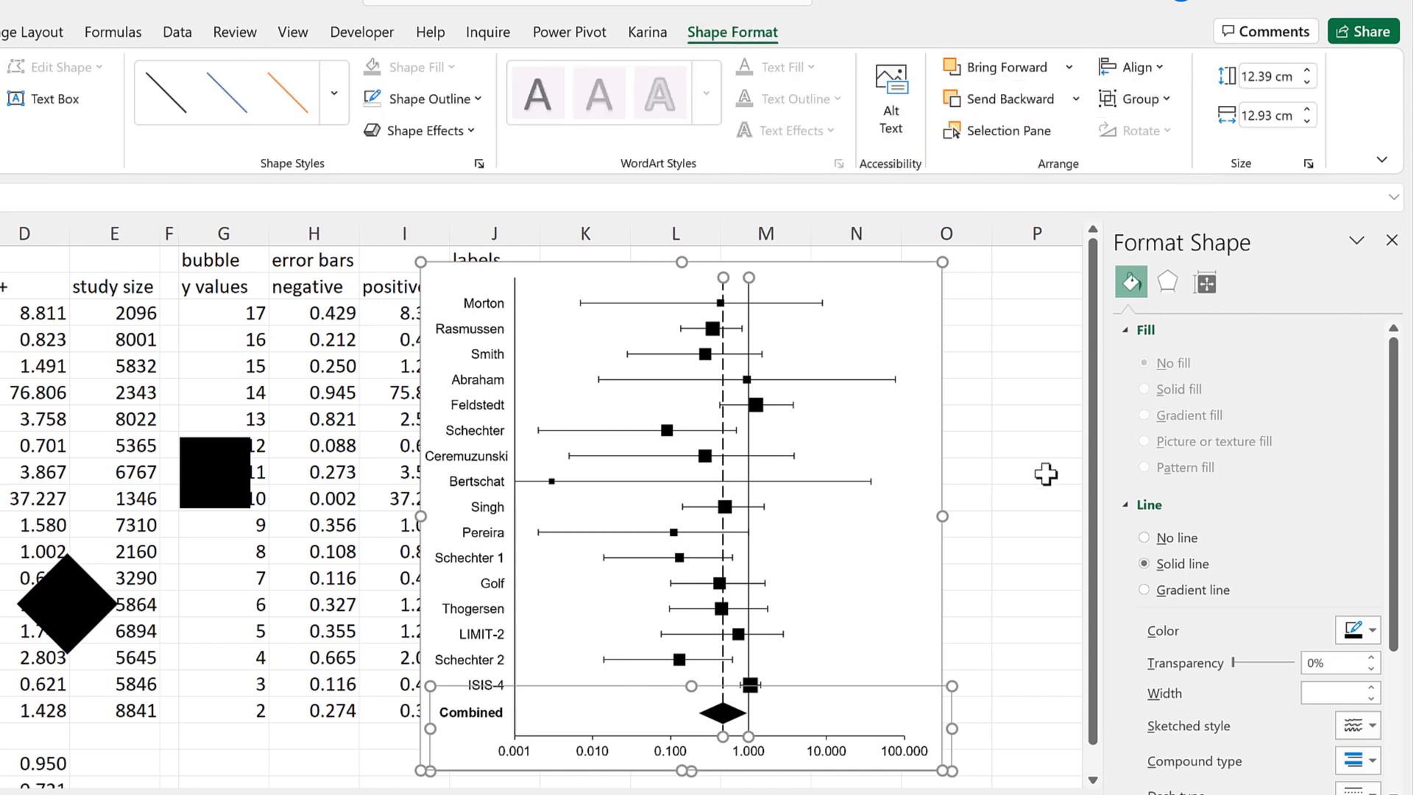
- Move the grouped forest plot clear of the data so it starts near column M, and close the formatting pane
left_click_drag(818, 259, 987, 259)
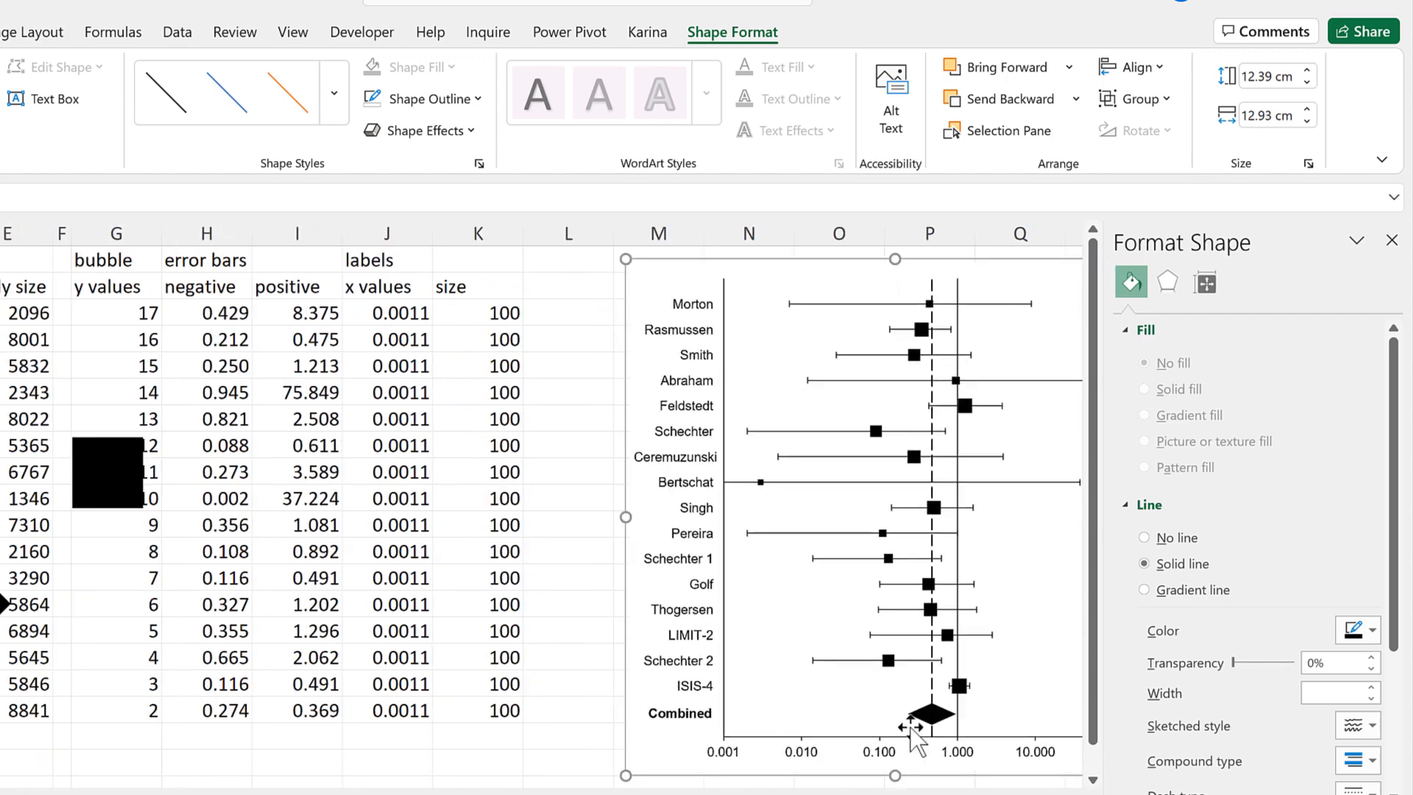
key("Escape")
left_click(1392, 241)
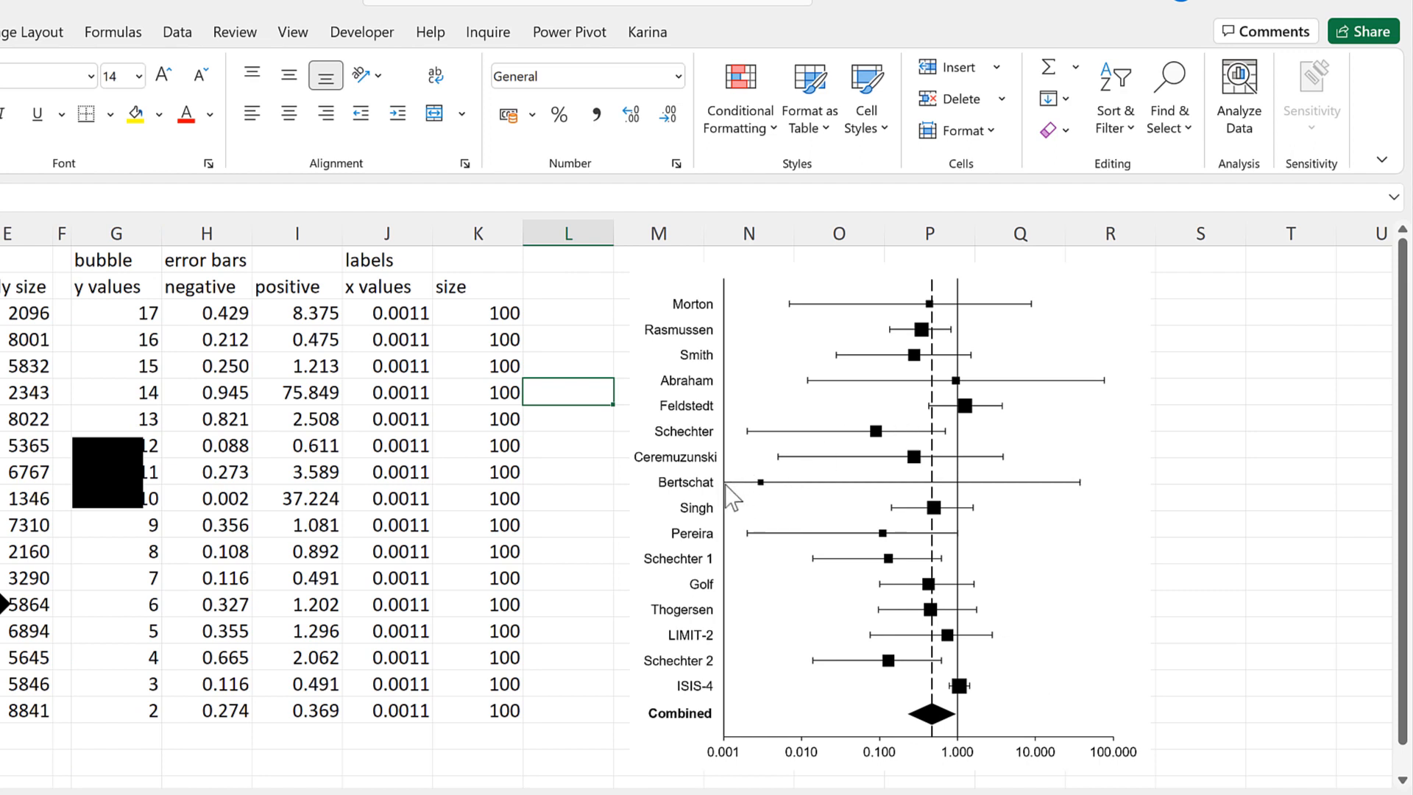
- Enter the heading "arrow" in cell L2
mouse_move(726, 485)
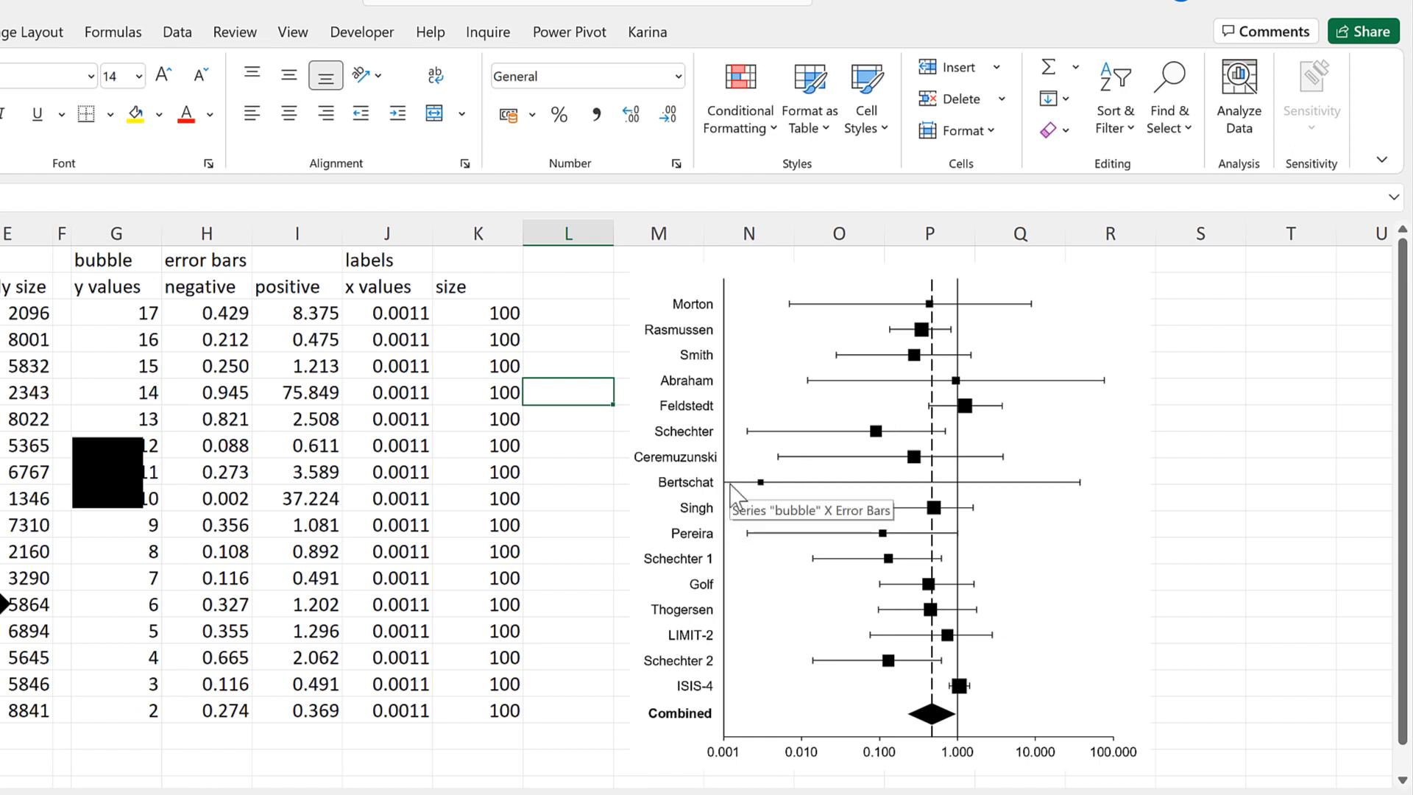
left_click(545, 284)
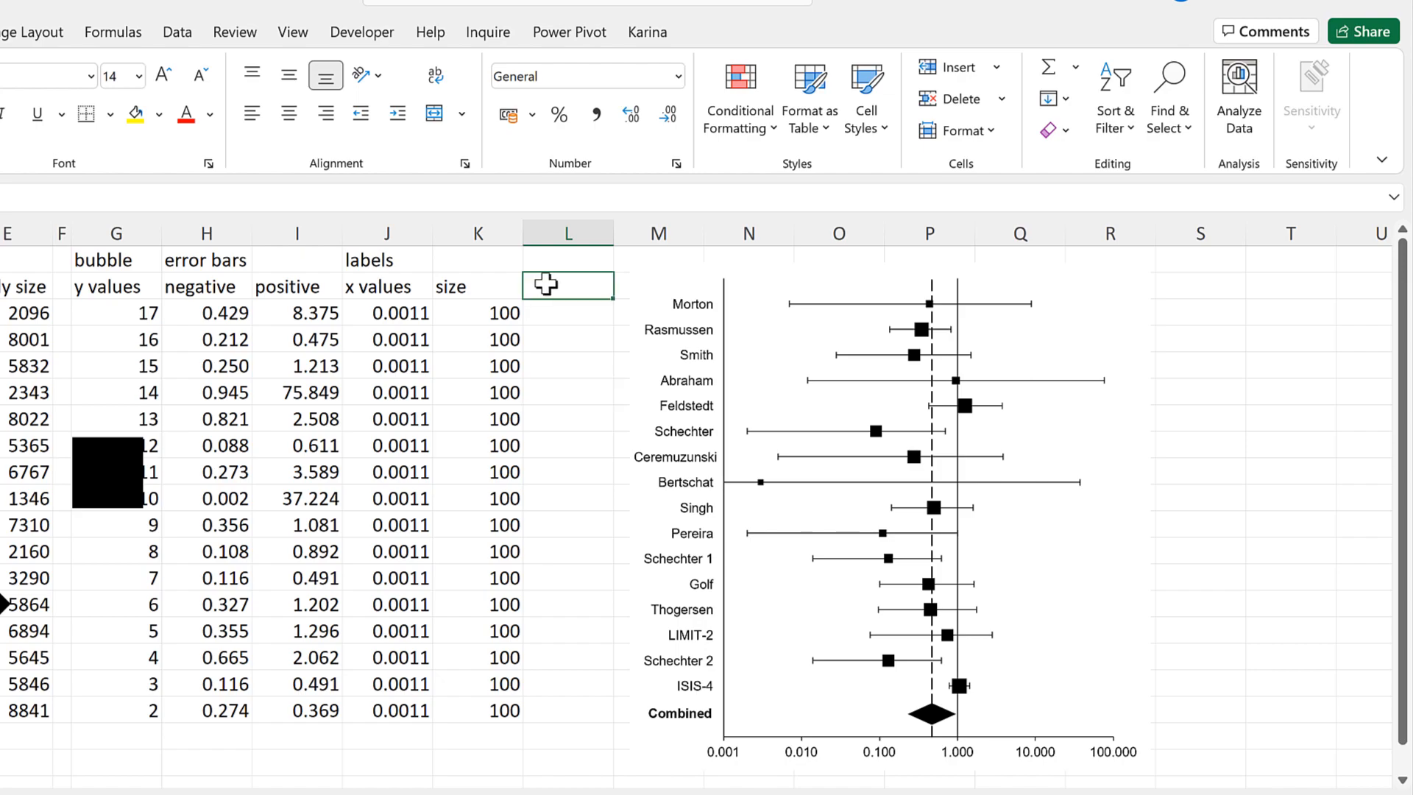
type("arrow")
key("Return")
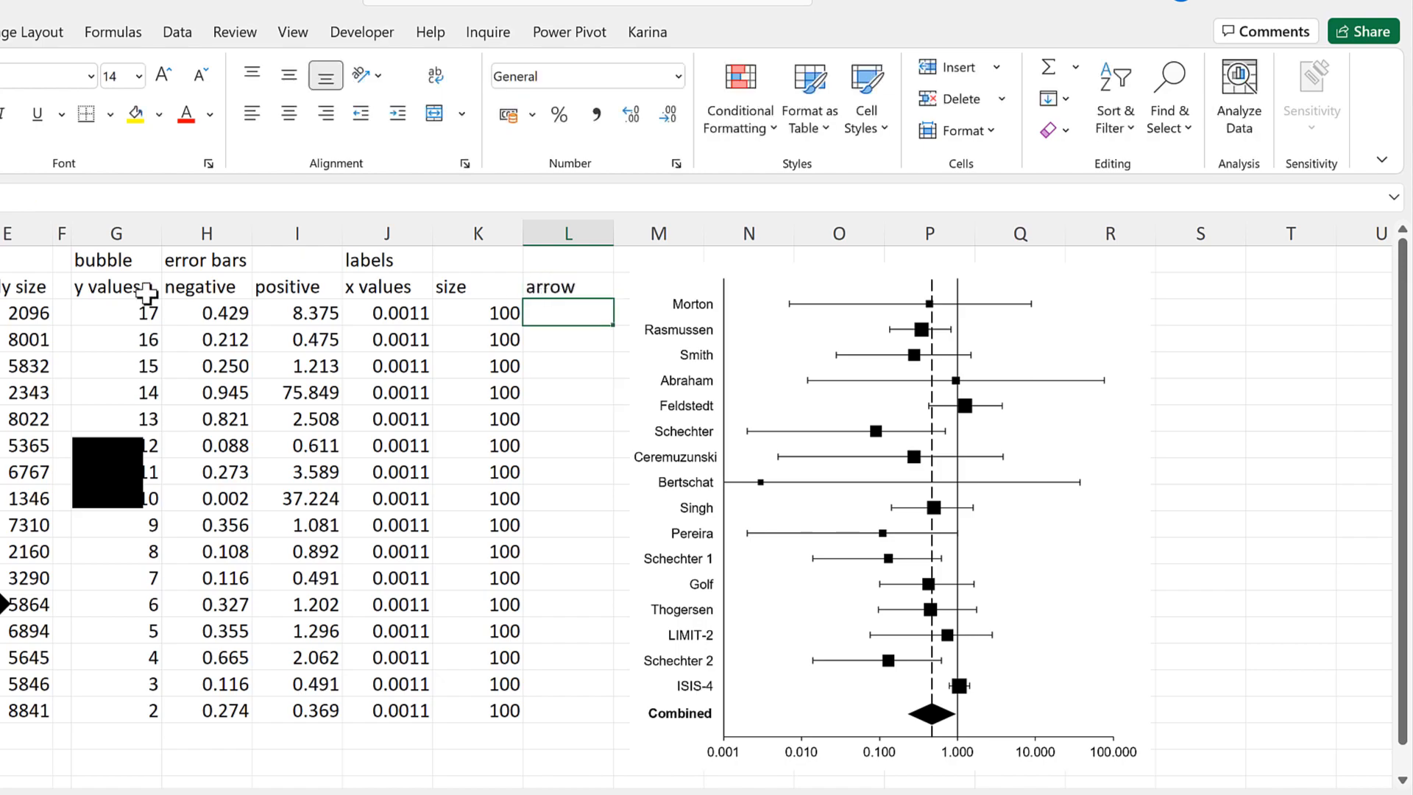
- Copy the formula =B3-C3 from H3 into L3 unchanged and fill it down the arrow column
left_click(207, 313)
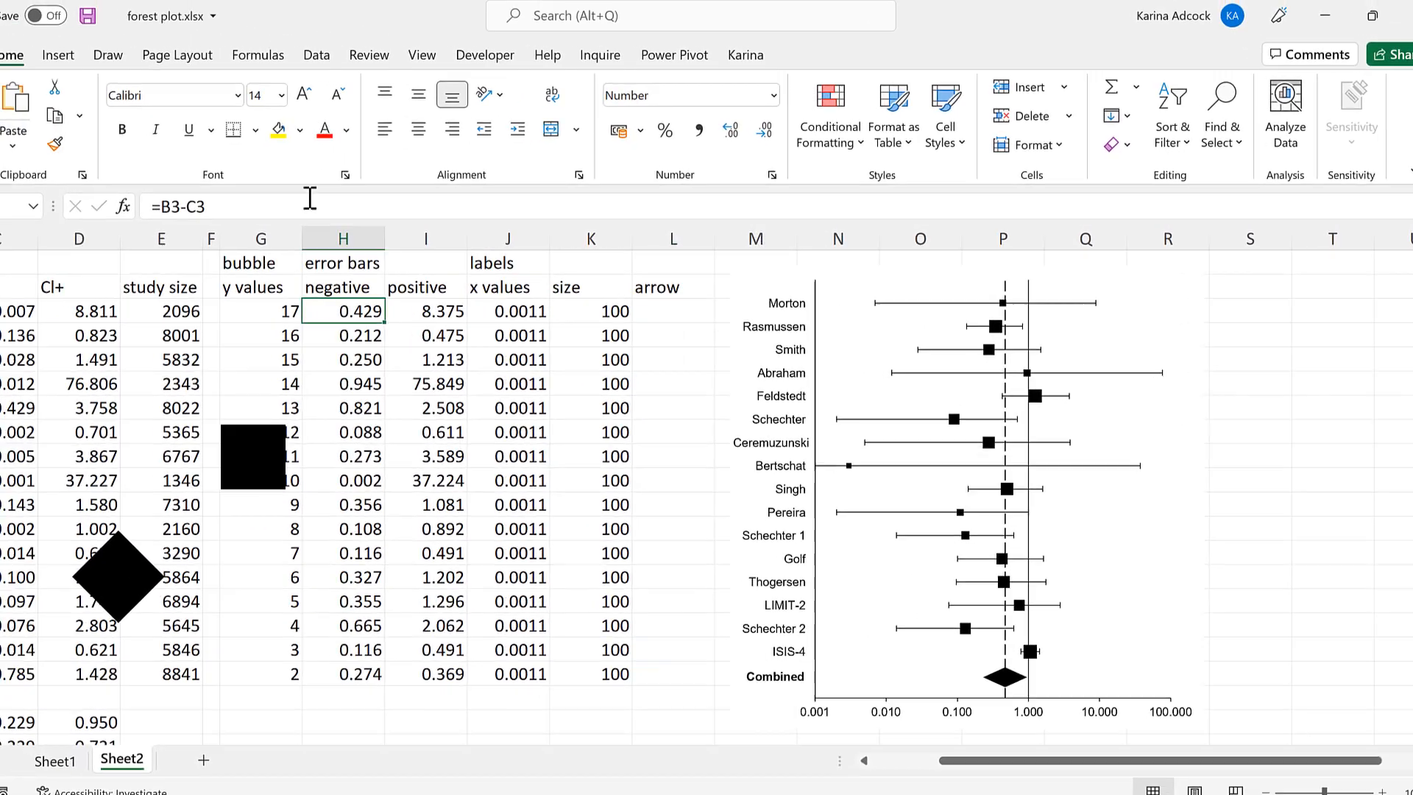
left_click_drag(260, 203, 96, 197)
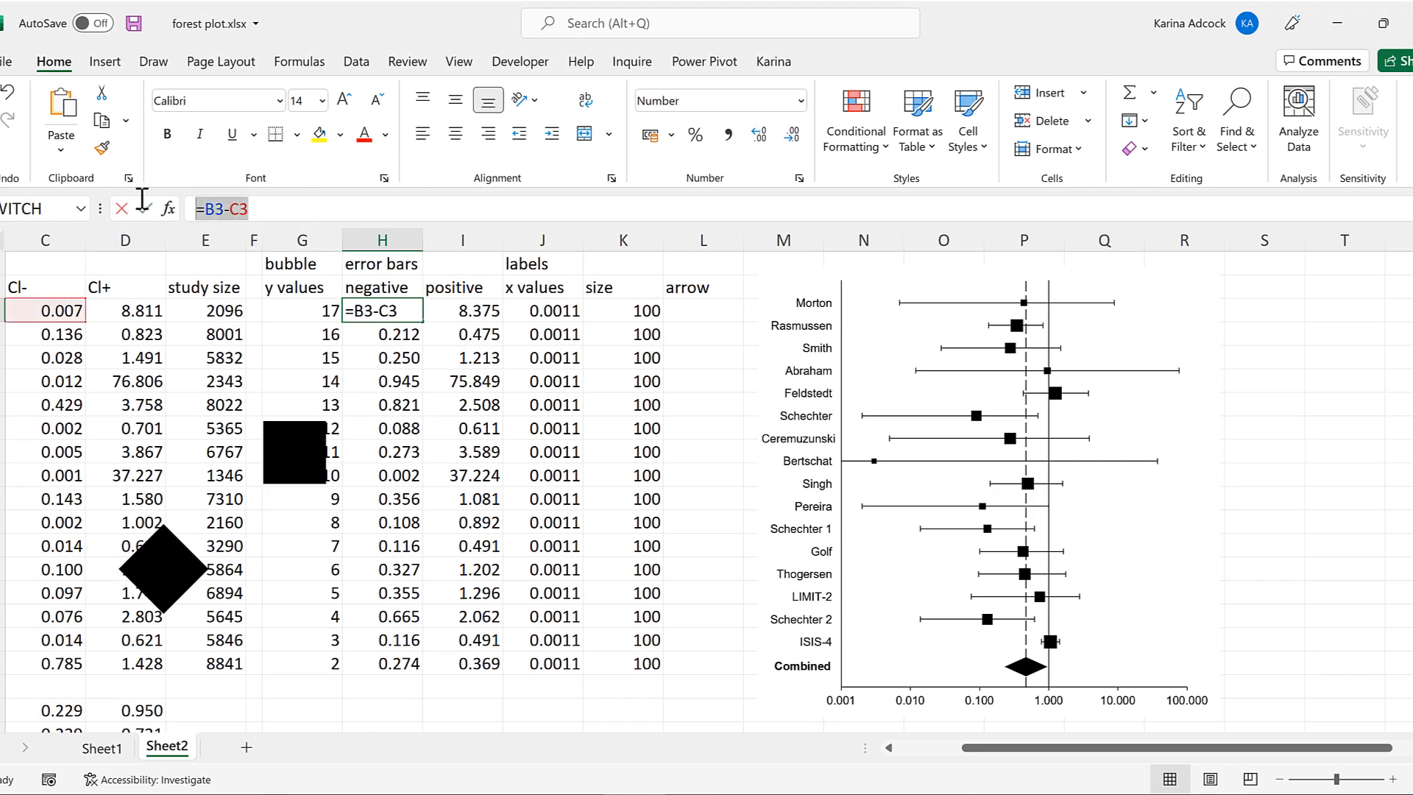
key("ctrl+c")
key("Escape")
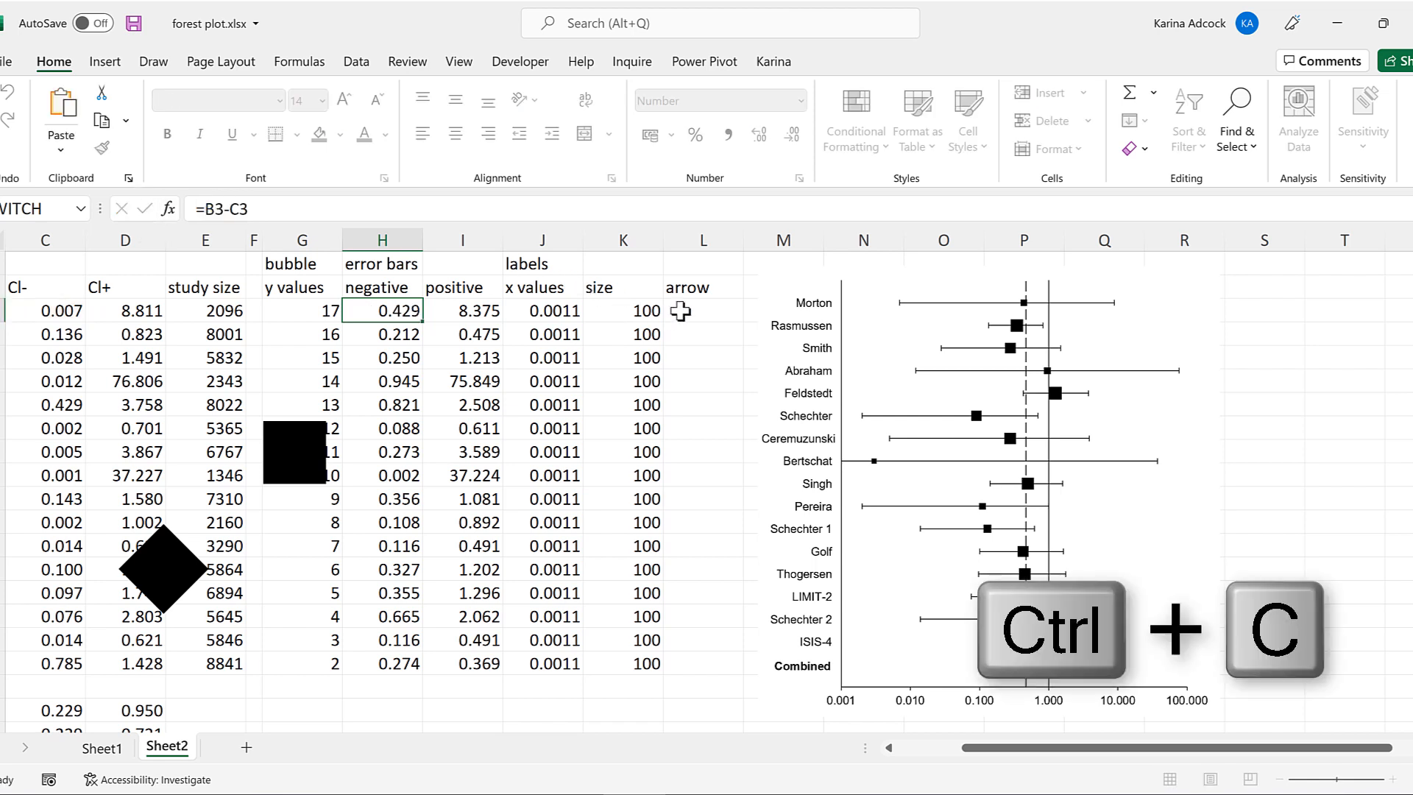
left_click(683, 311)
key("ctrl+v")
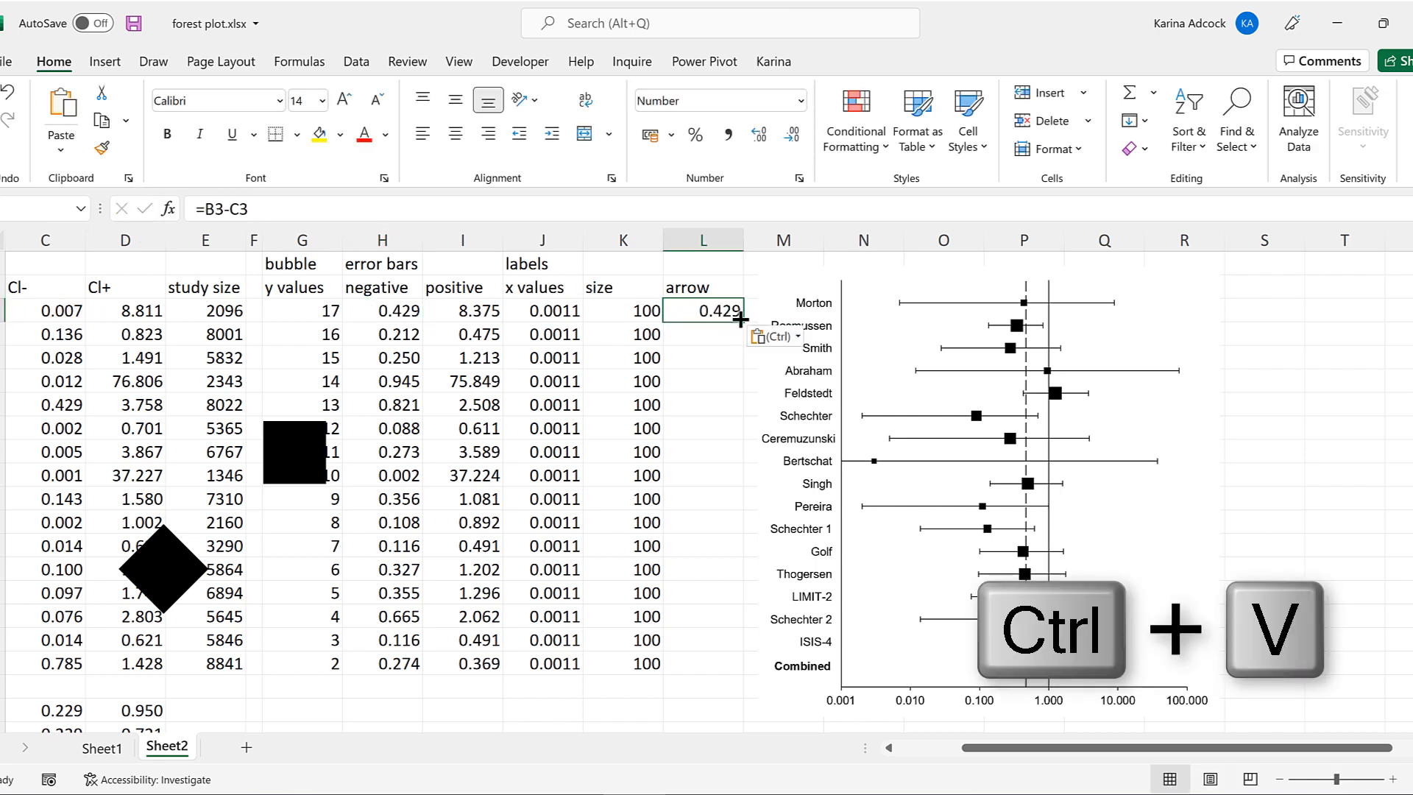
double_click(740, 322)
left_click(700, 428)
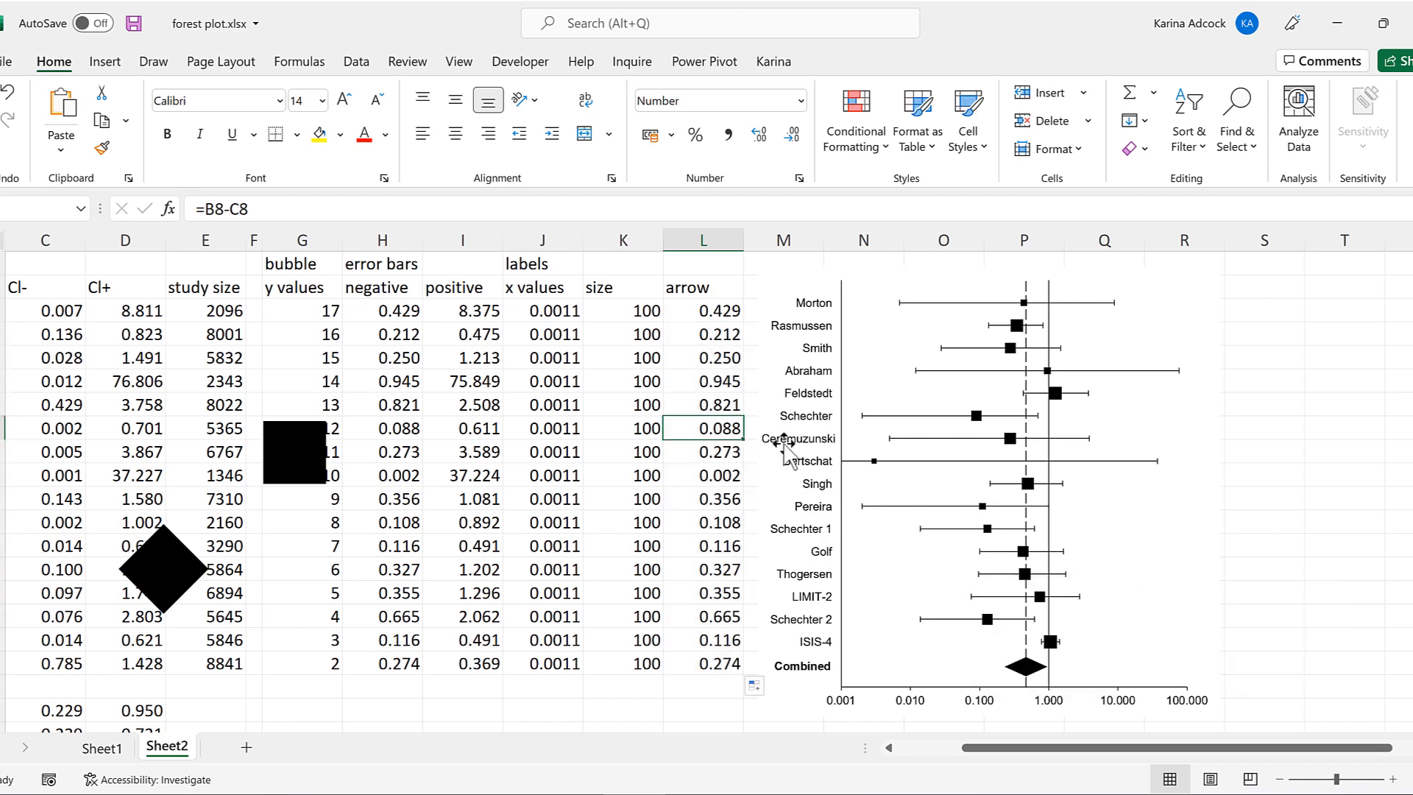
- Highlight the whole of row 10 with a yellow fill
left_click_drag(970, 751, 824, 757)
left_click(3, 475)
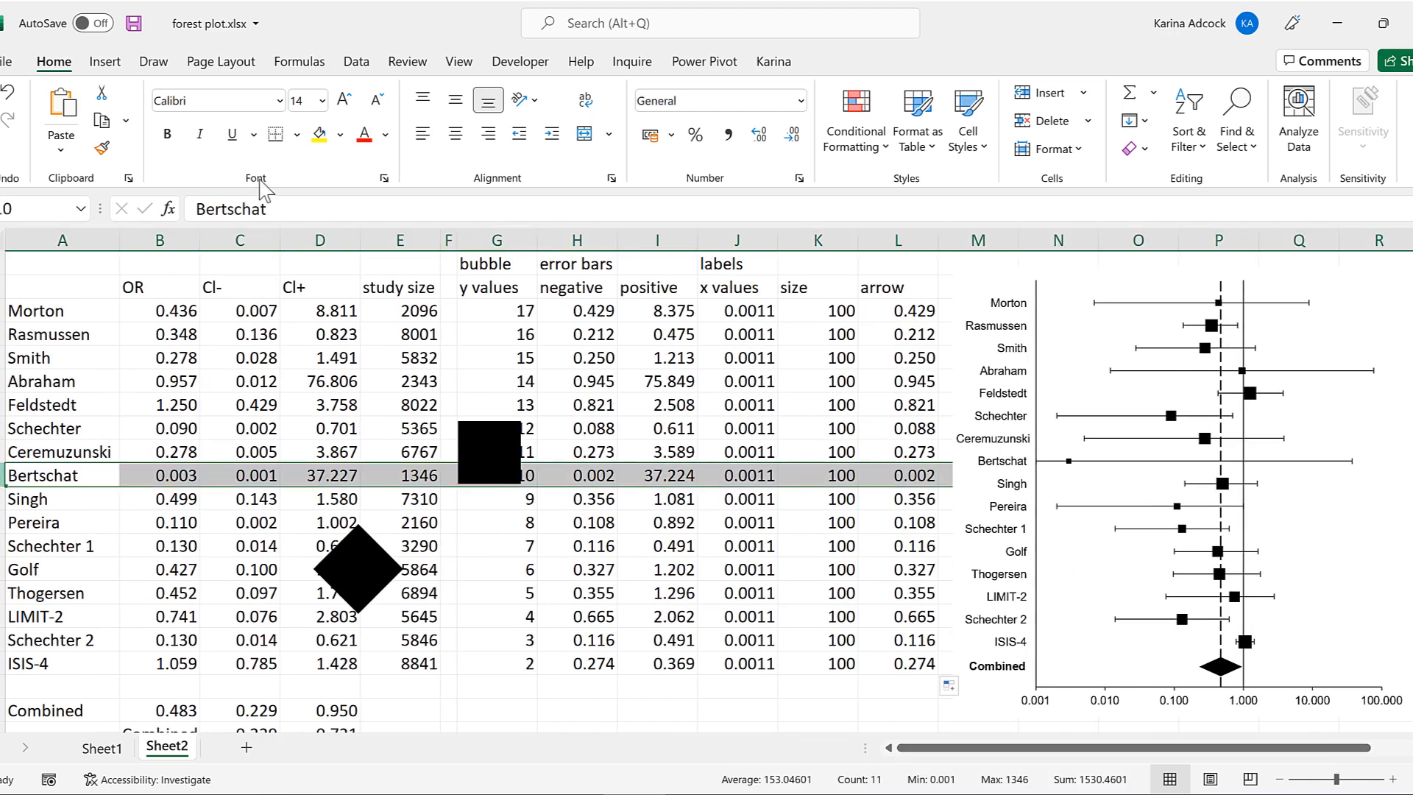
left_click(319, 135)
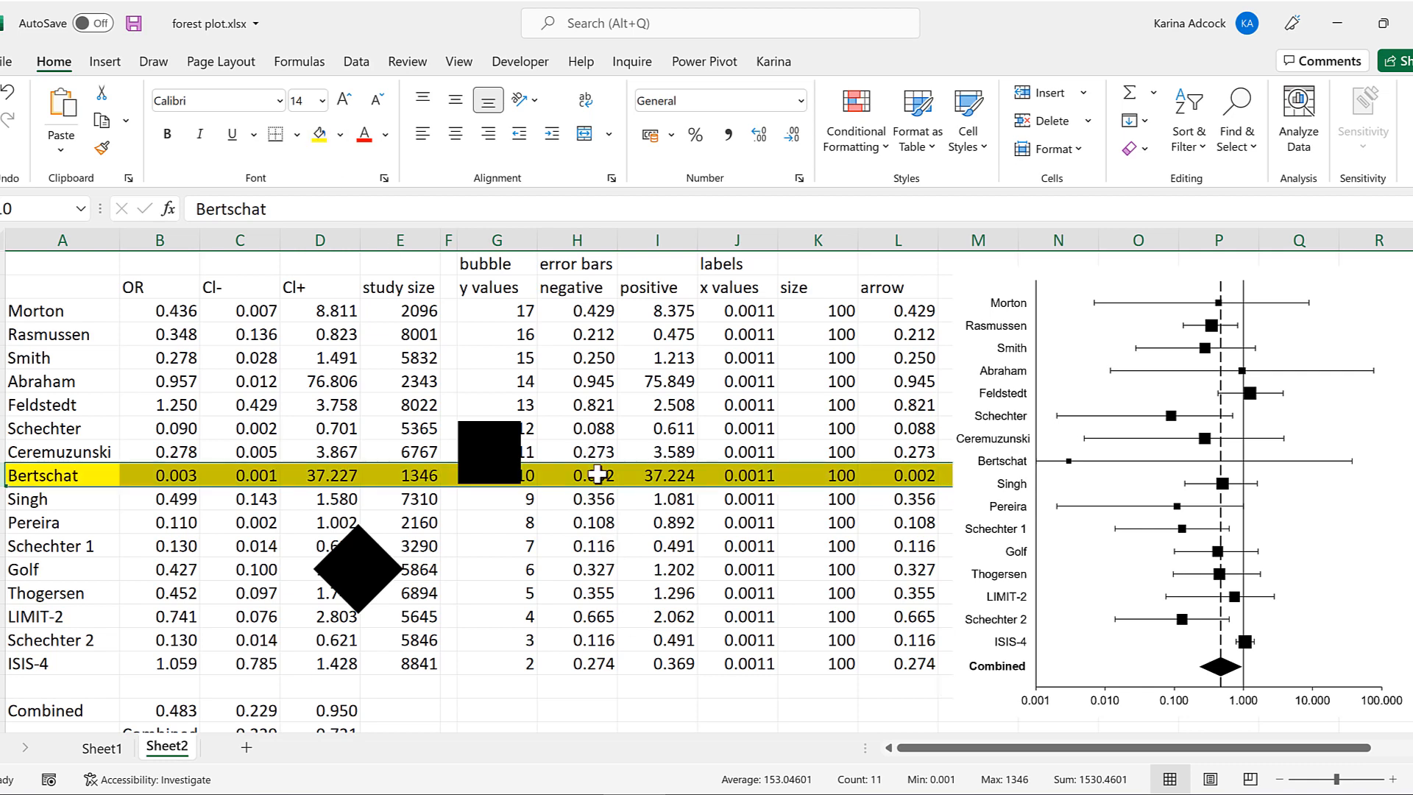
- Clear the negative error bar value in cell H10 of the highlighted row
left_click(597, 475)
left_click_drag(999, 756, 1045, 759)
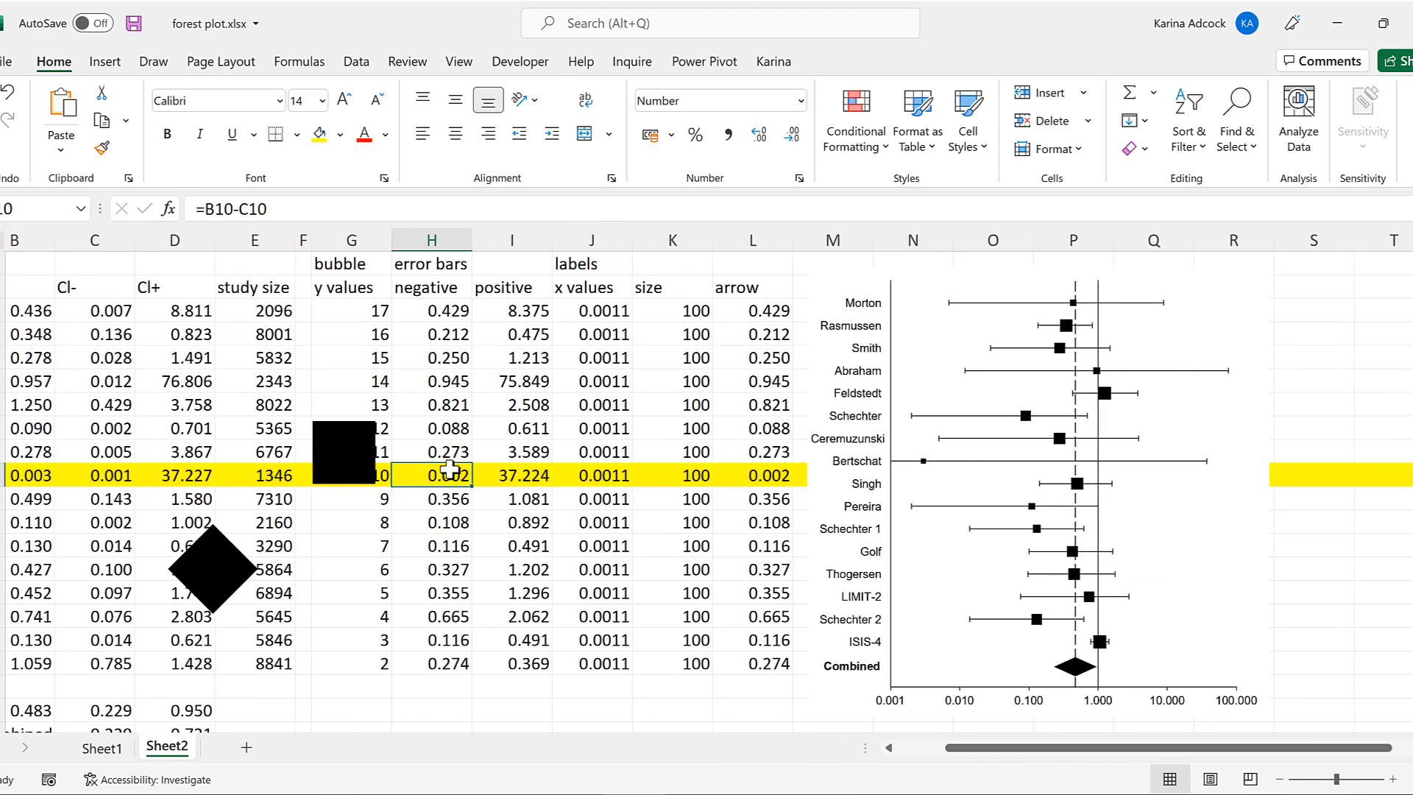
key("Delete")
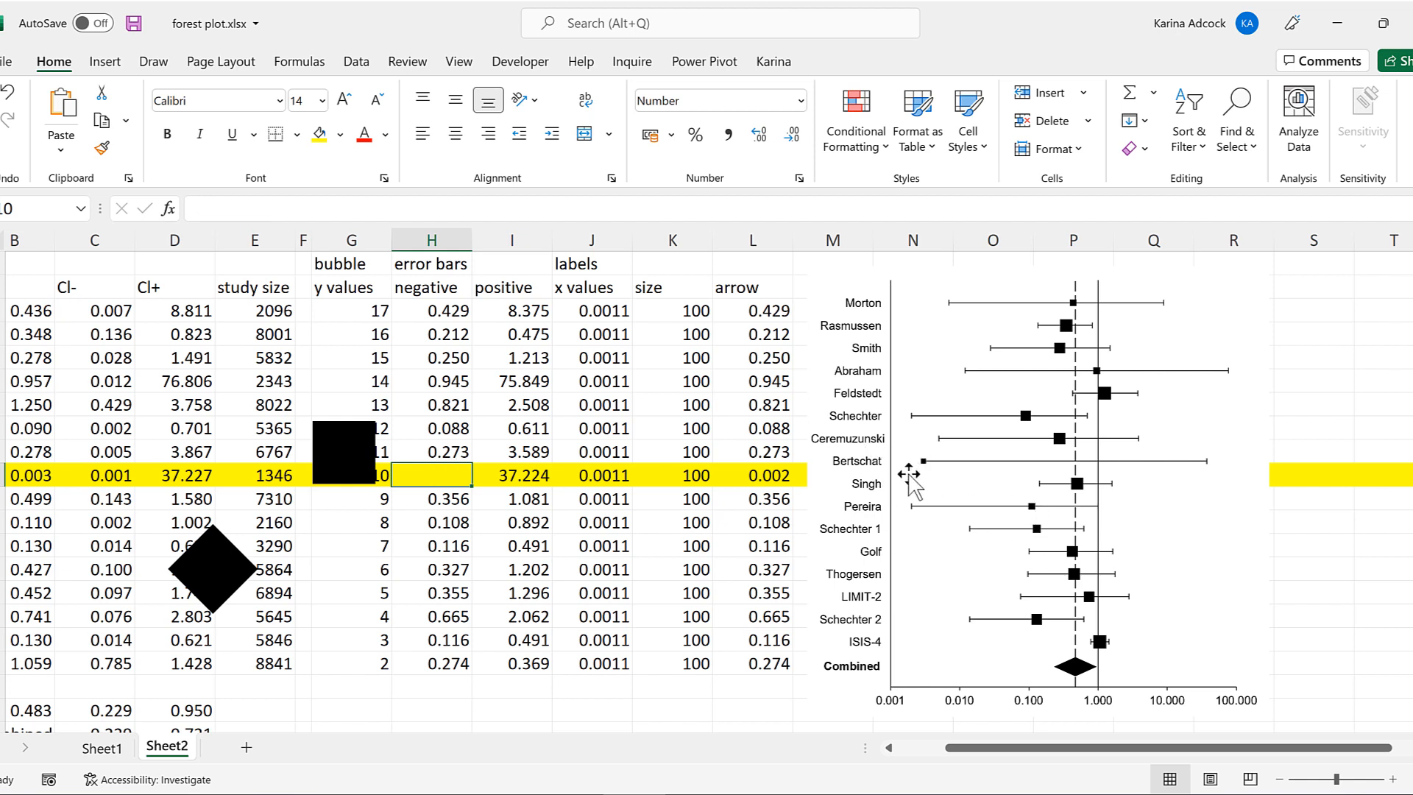
- Clear the arrow column values in L3:L9 and L11:L18, keeping only the highlighted row's value
left_click_drag(765, 313, 765, 444)
key("Delete")
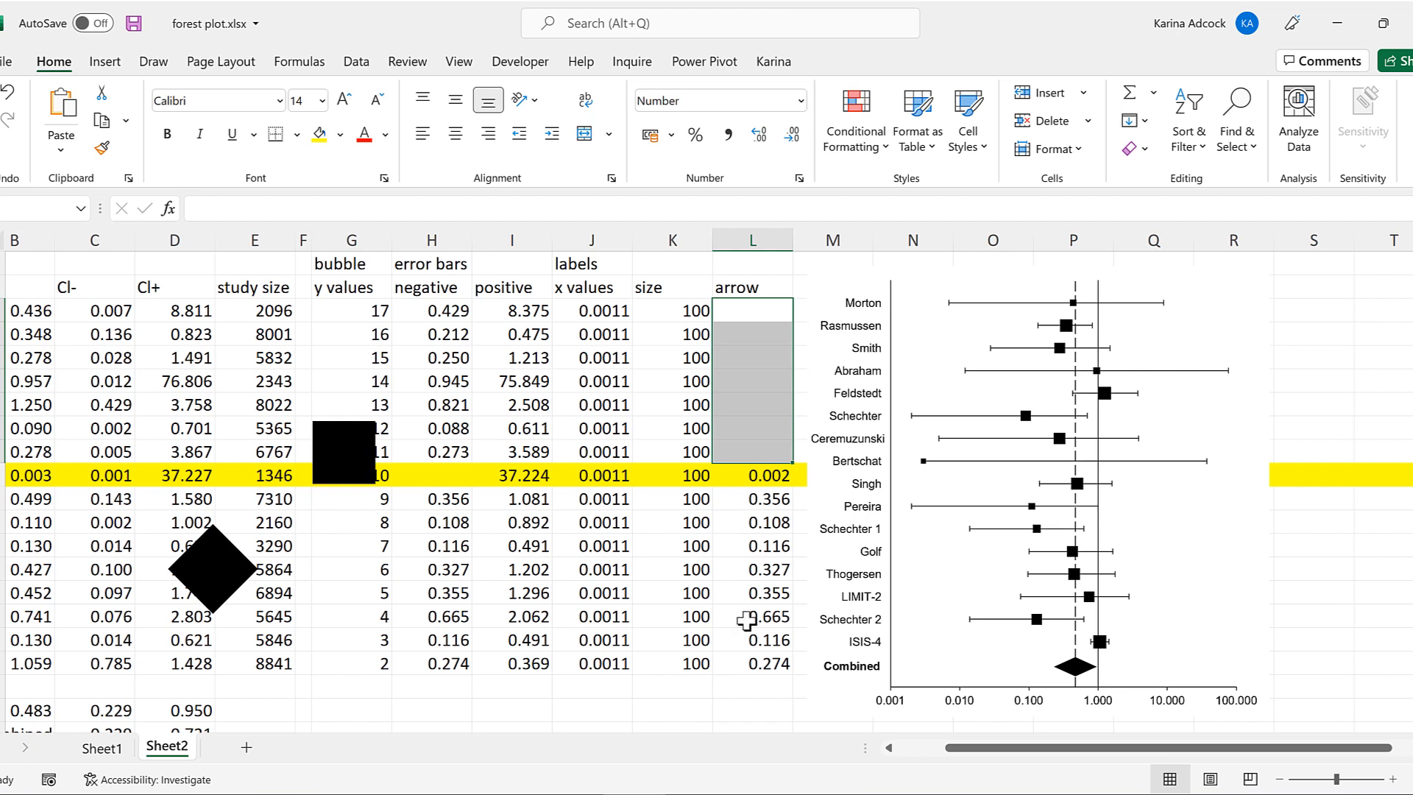
left_click_drag(758, 499, 751, 663)
key("Delete")
left_click(750, 401)
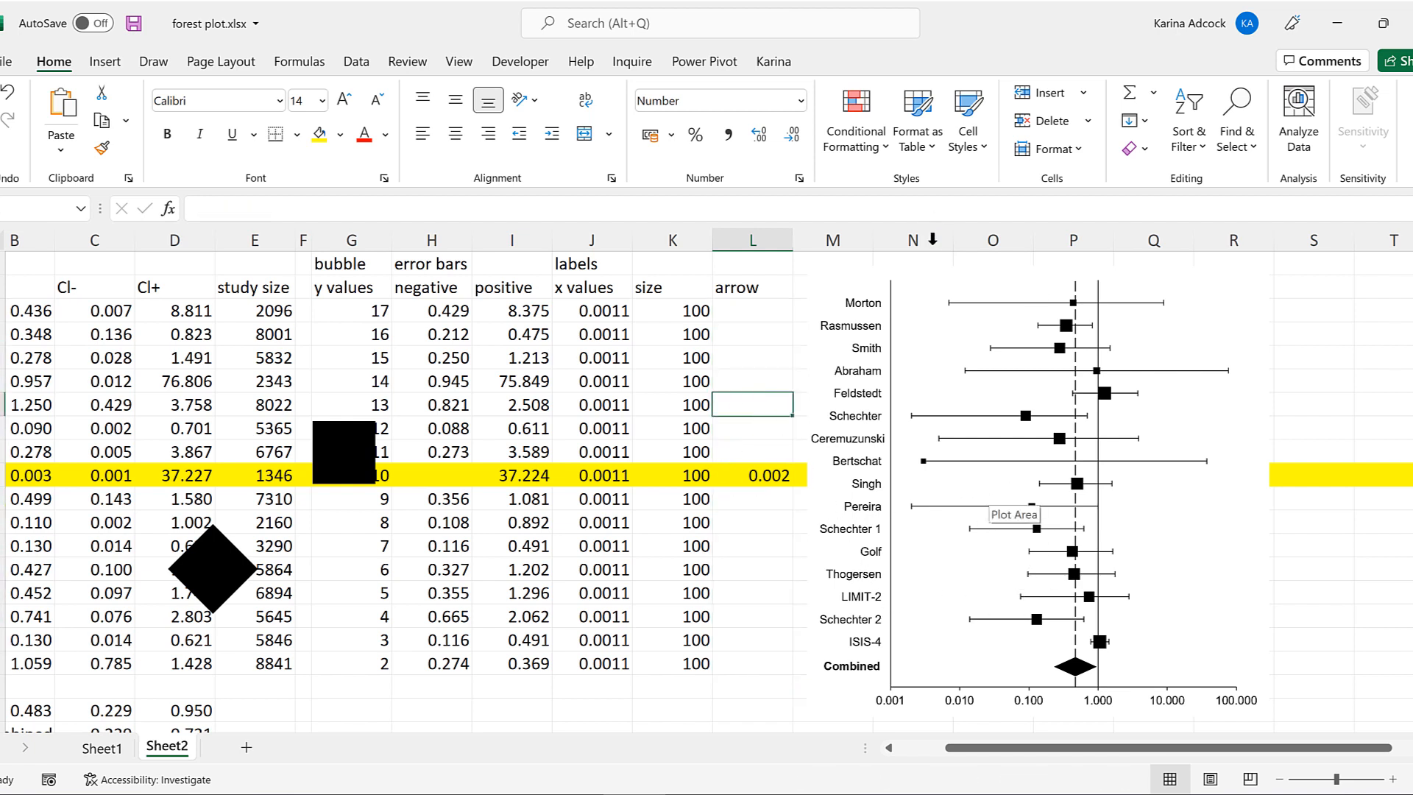
- Add a new data series to the forest plot chart and take its name from cell L2
left_click(943, 281)
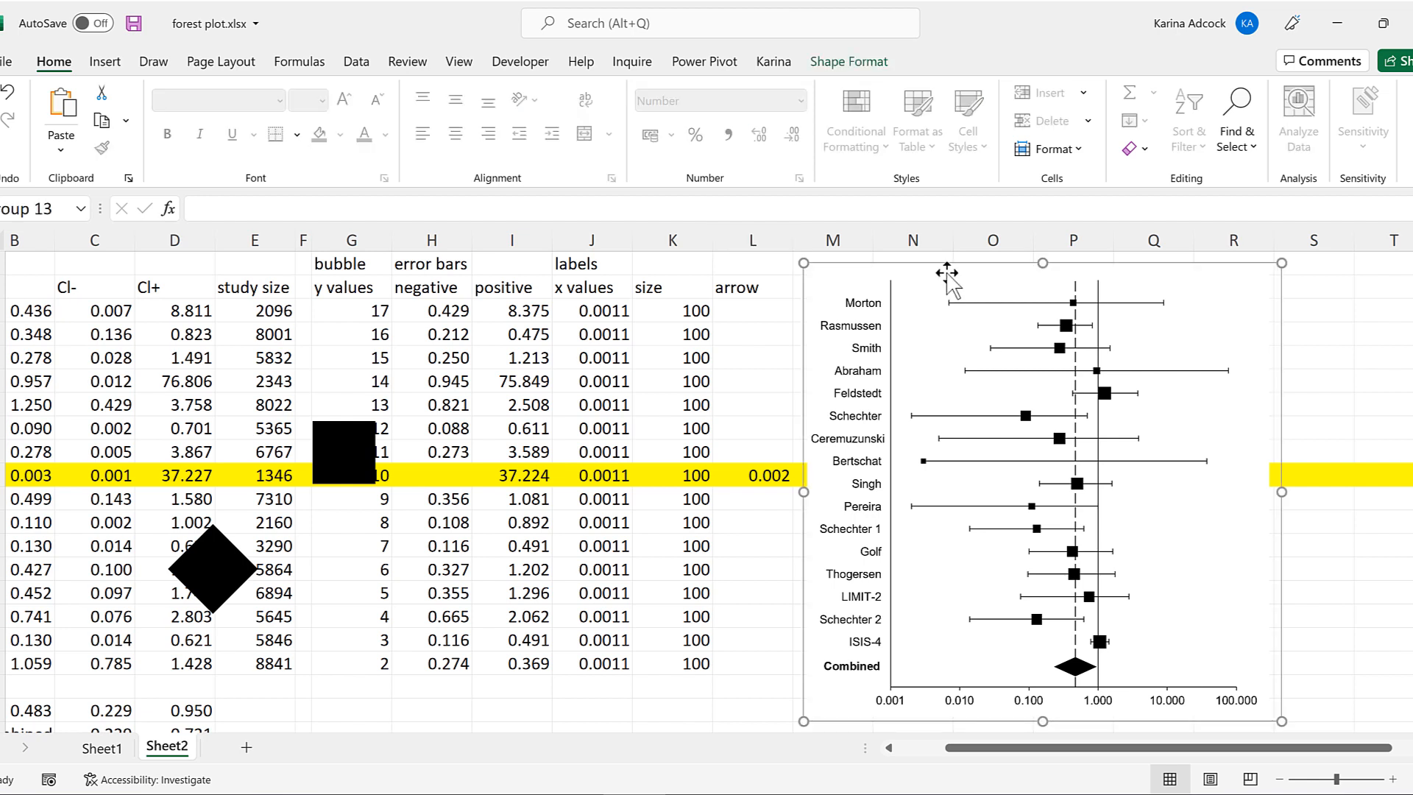
left_click(947, 273)
right_click(947, 273)
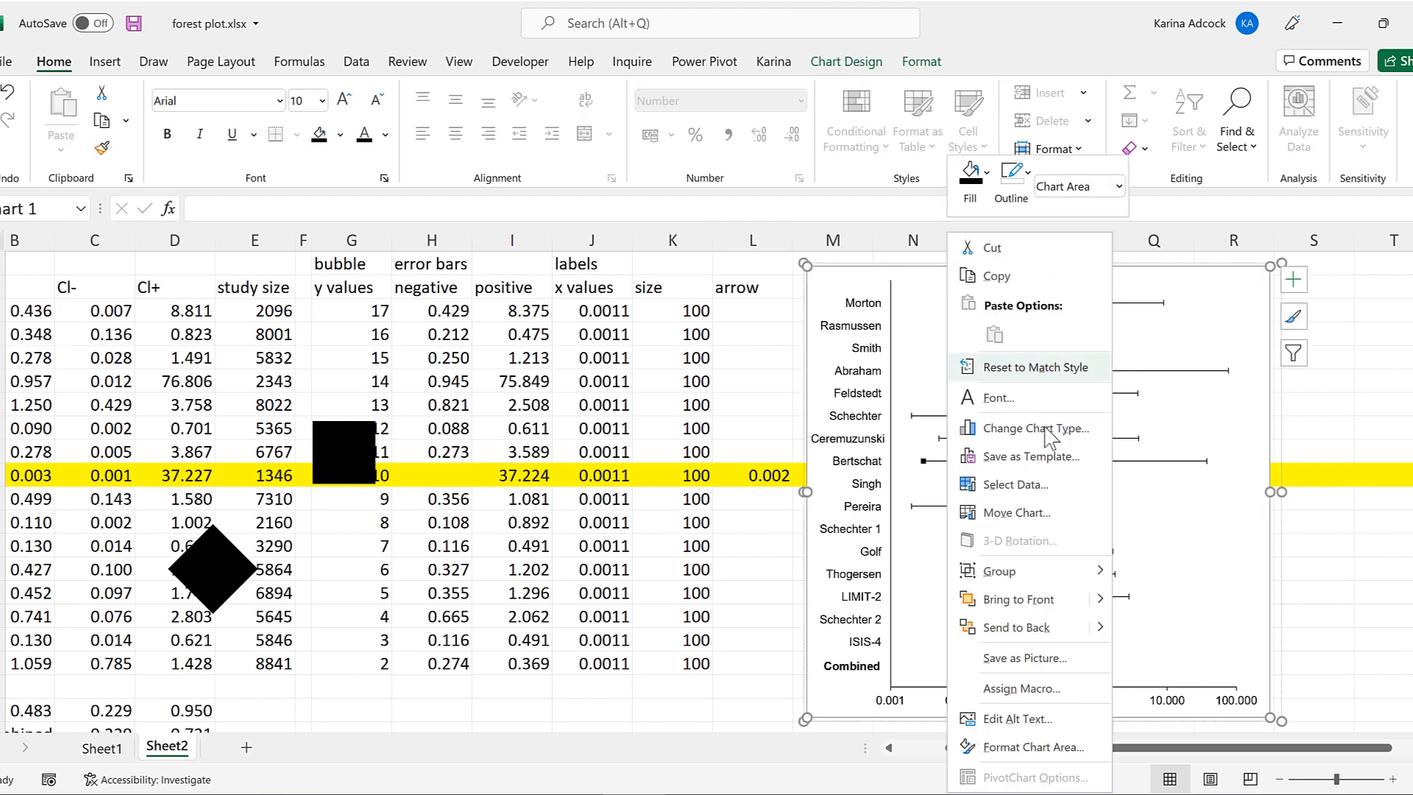
left_click(1046, 485)
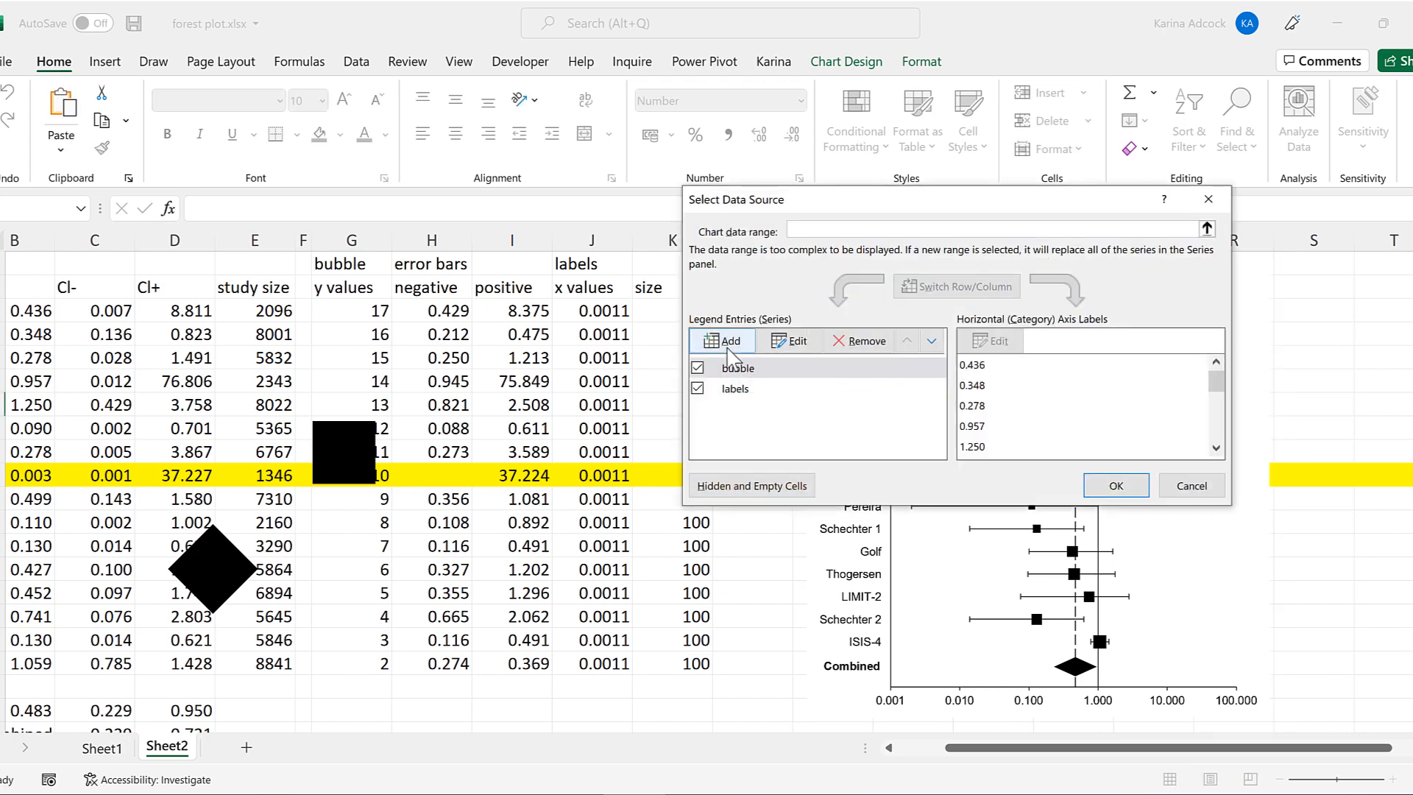
left_click(728, 352)
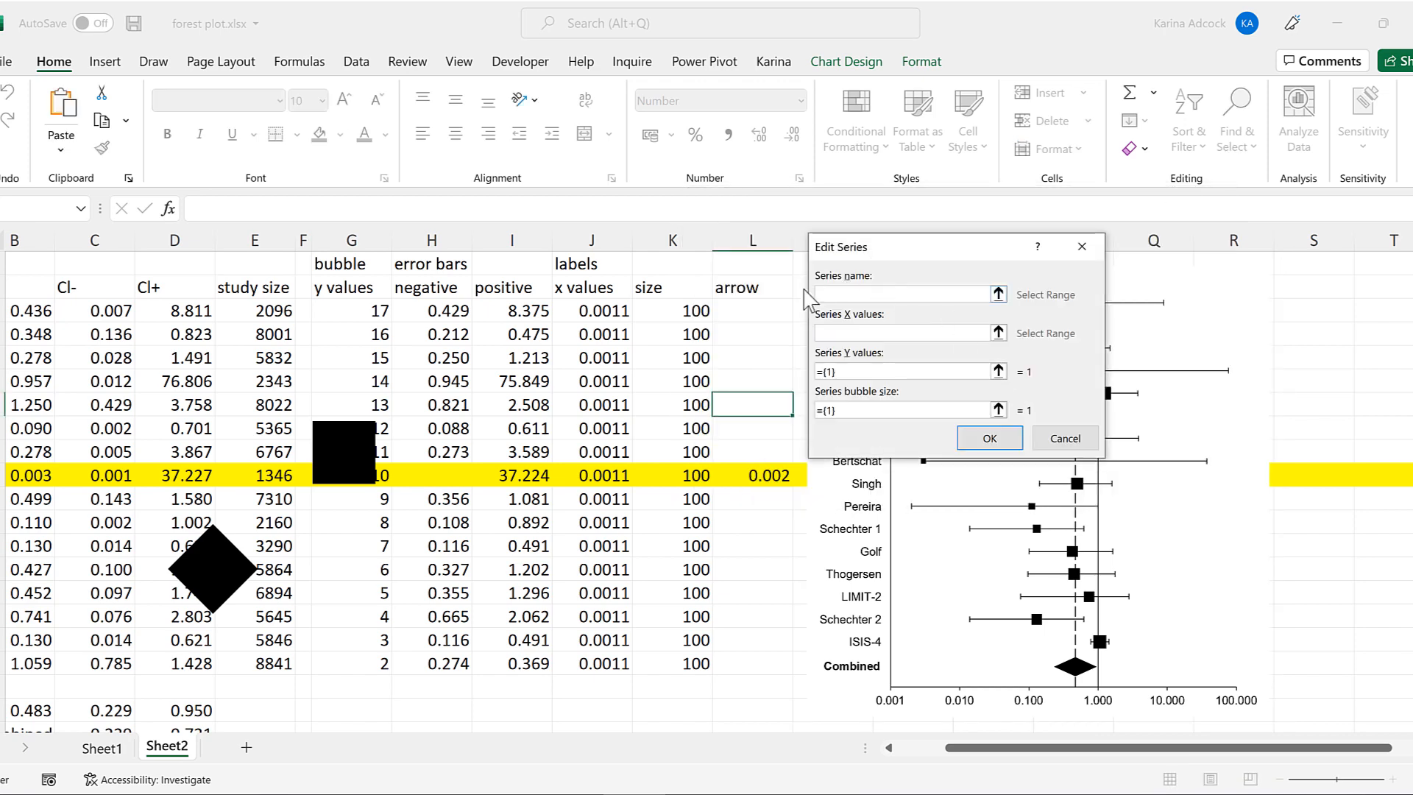
left_click(762, 290)
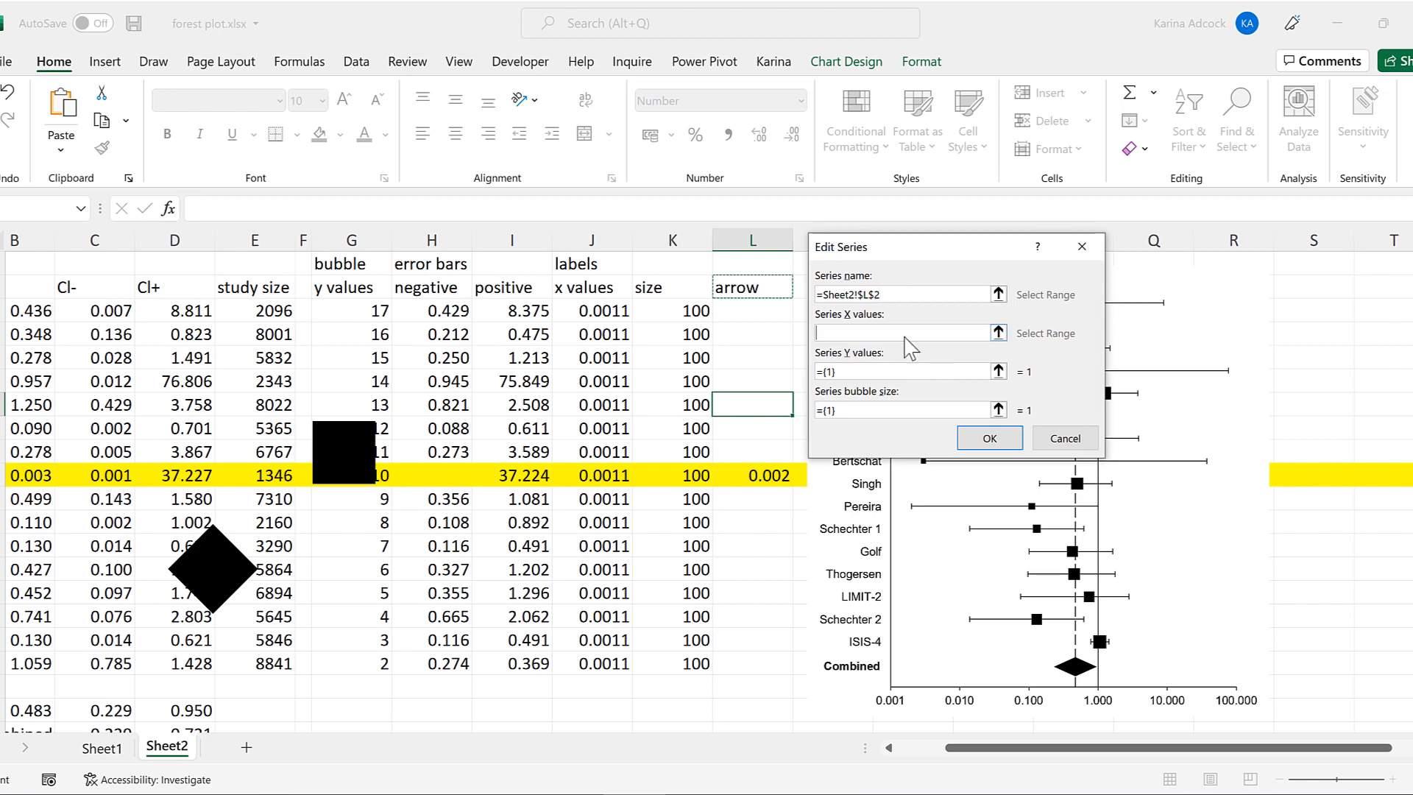
- Set the arrow series' X values to B3:B18 and its Y values to G3:G18
left_click_drag(990, 754, 941, 755)
left_click(179, 311)
left_click_drag(180, 596, 197, 657)
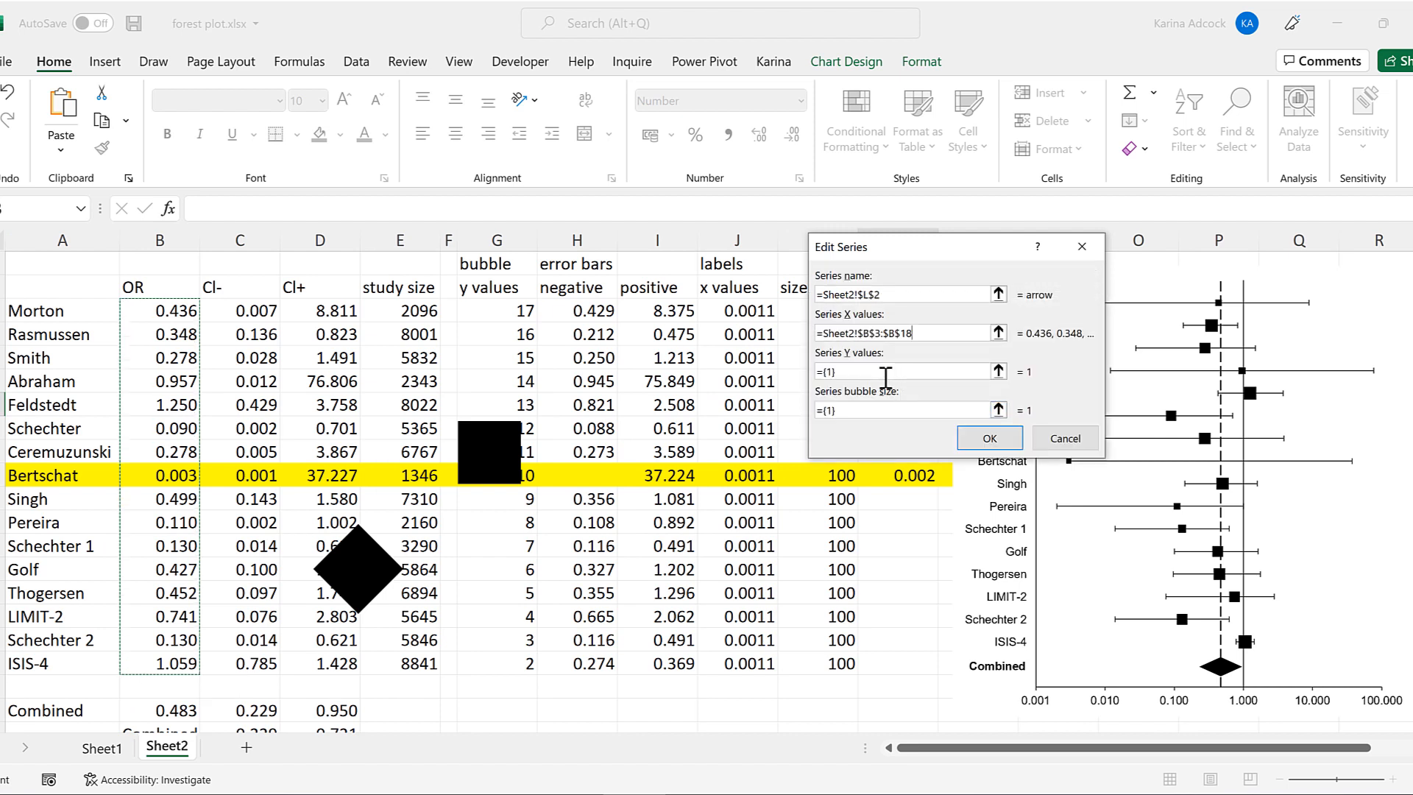
left_click(884, 374)
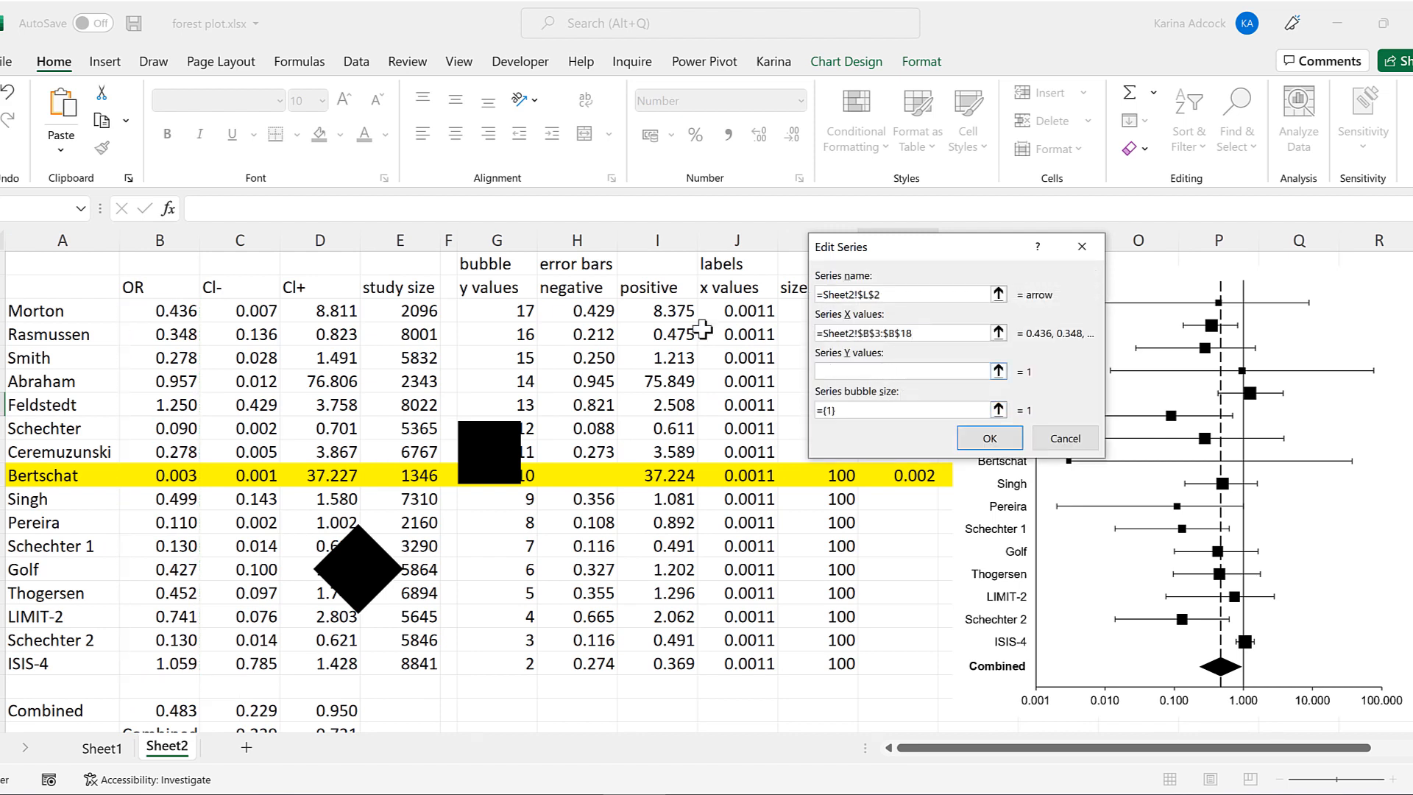
left_click_drag(517, 309, 505, 659)
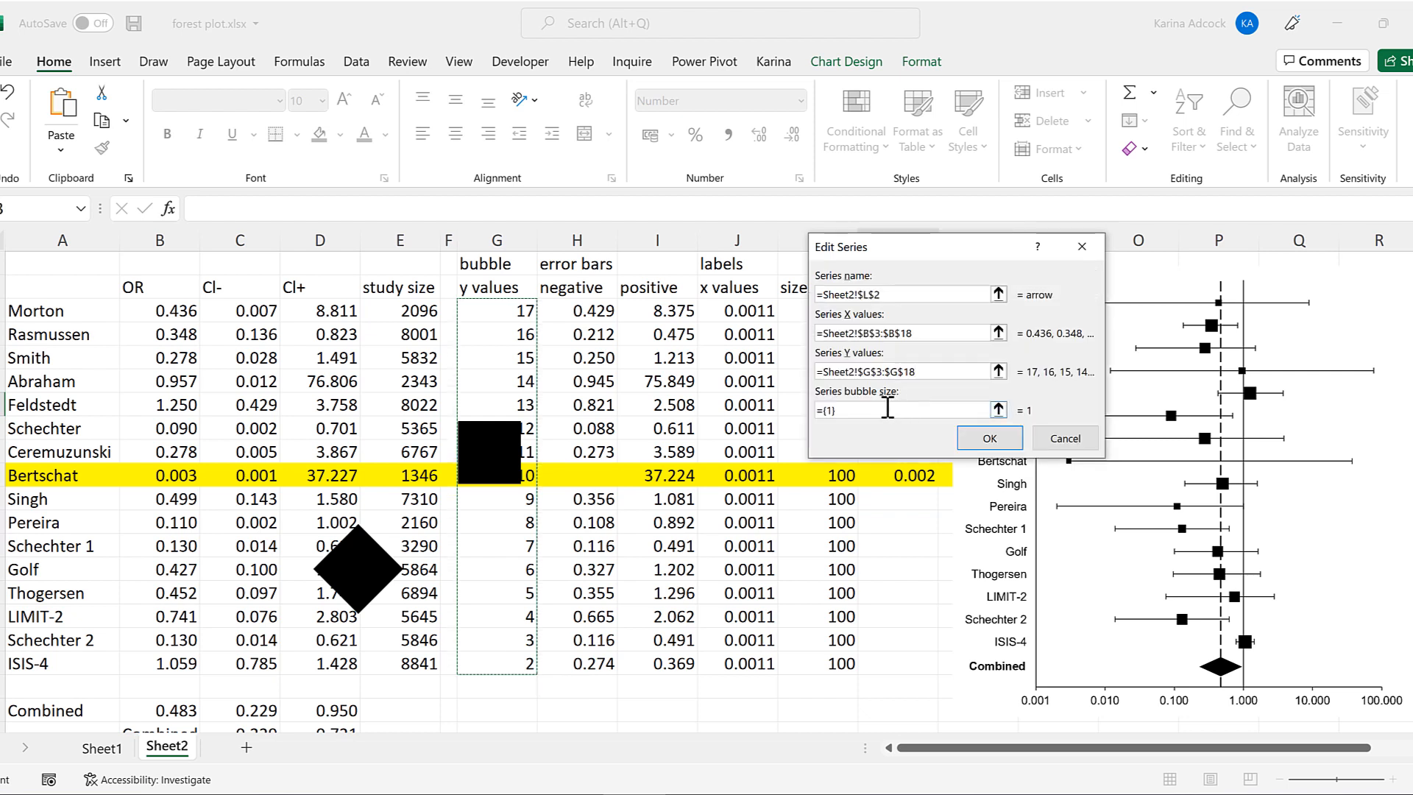
- Set the arrow series' bubble size to the study sizes in E3:E18 and apply the data source changes
left_click(887, 409)
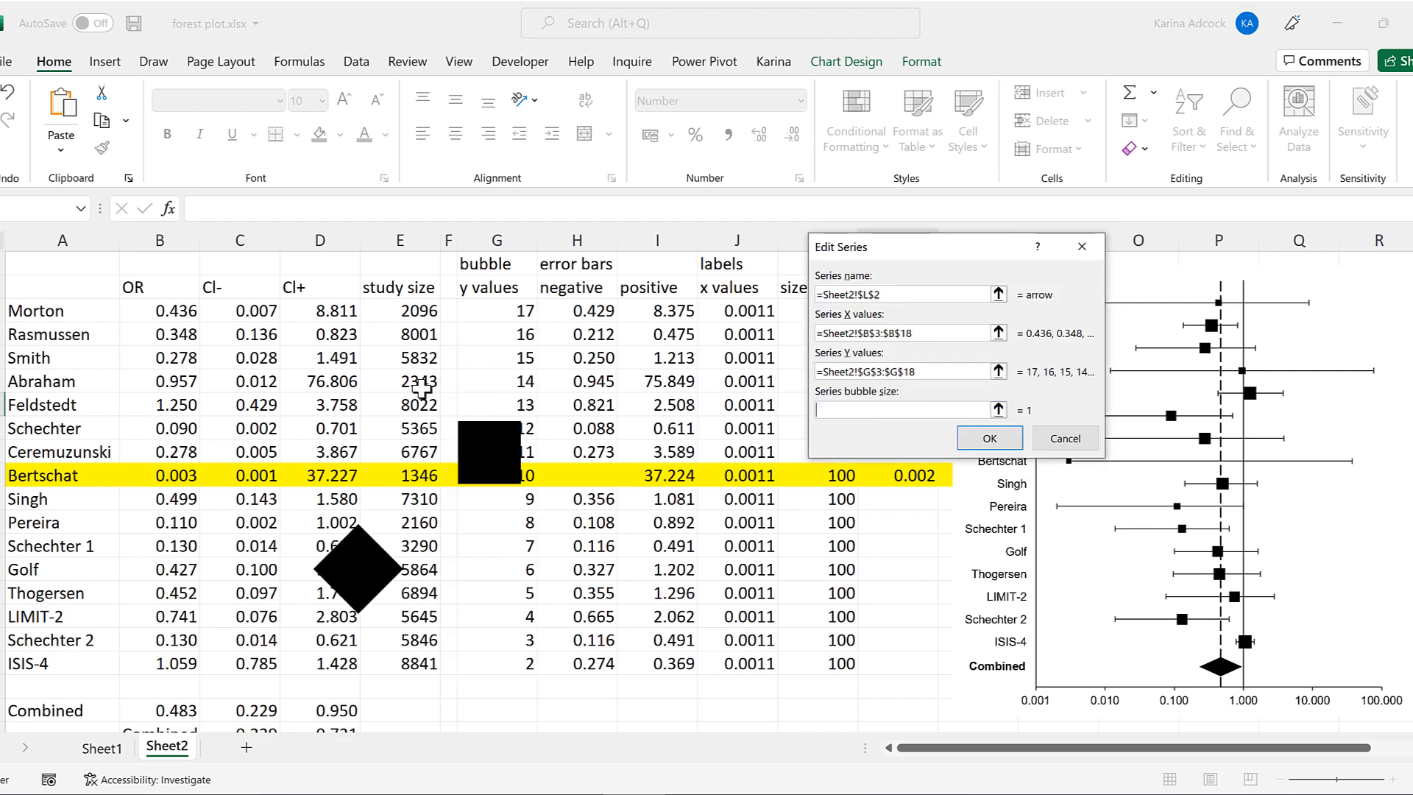
left_click_drag(412, 310, 424, 667)
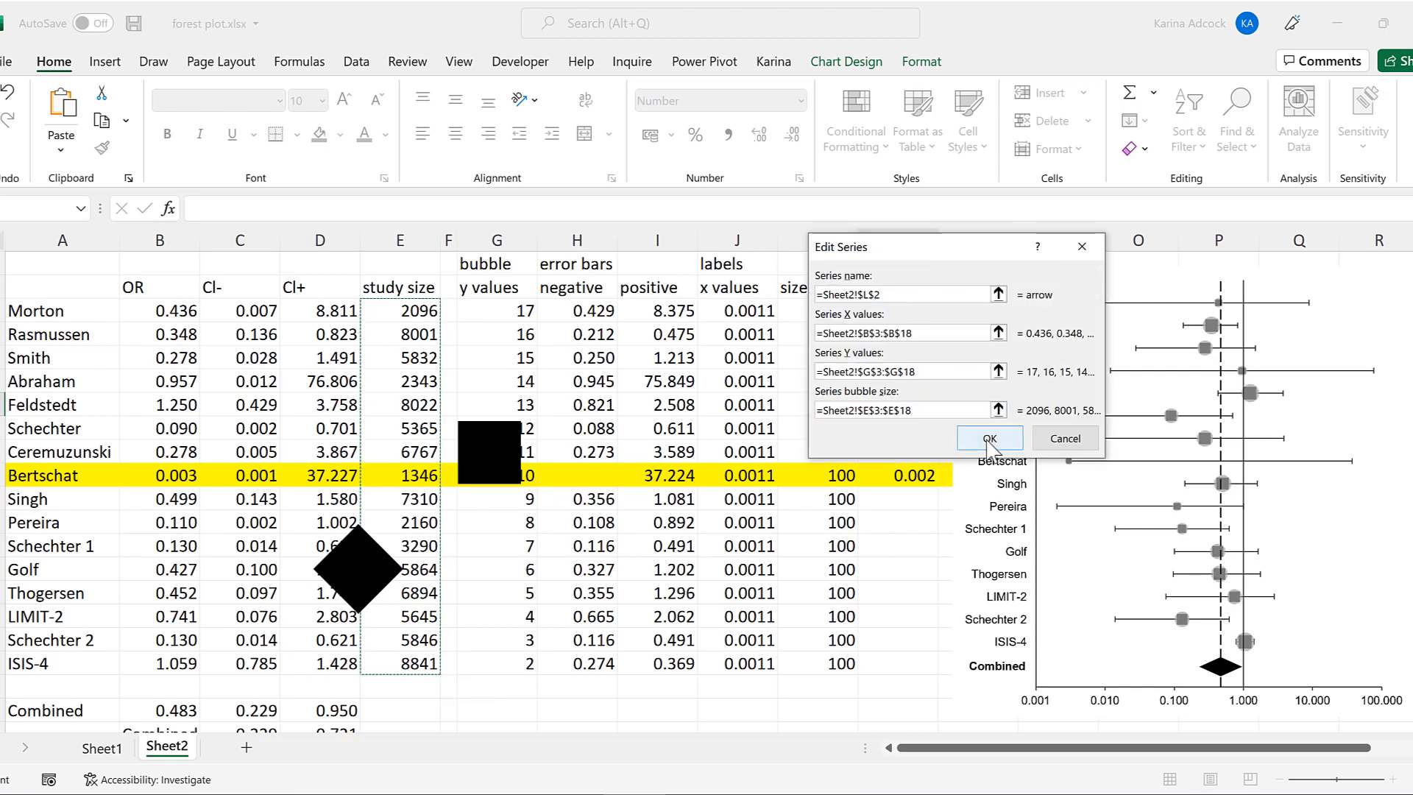
left_click(990, 440)
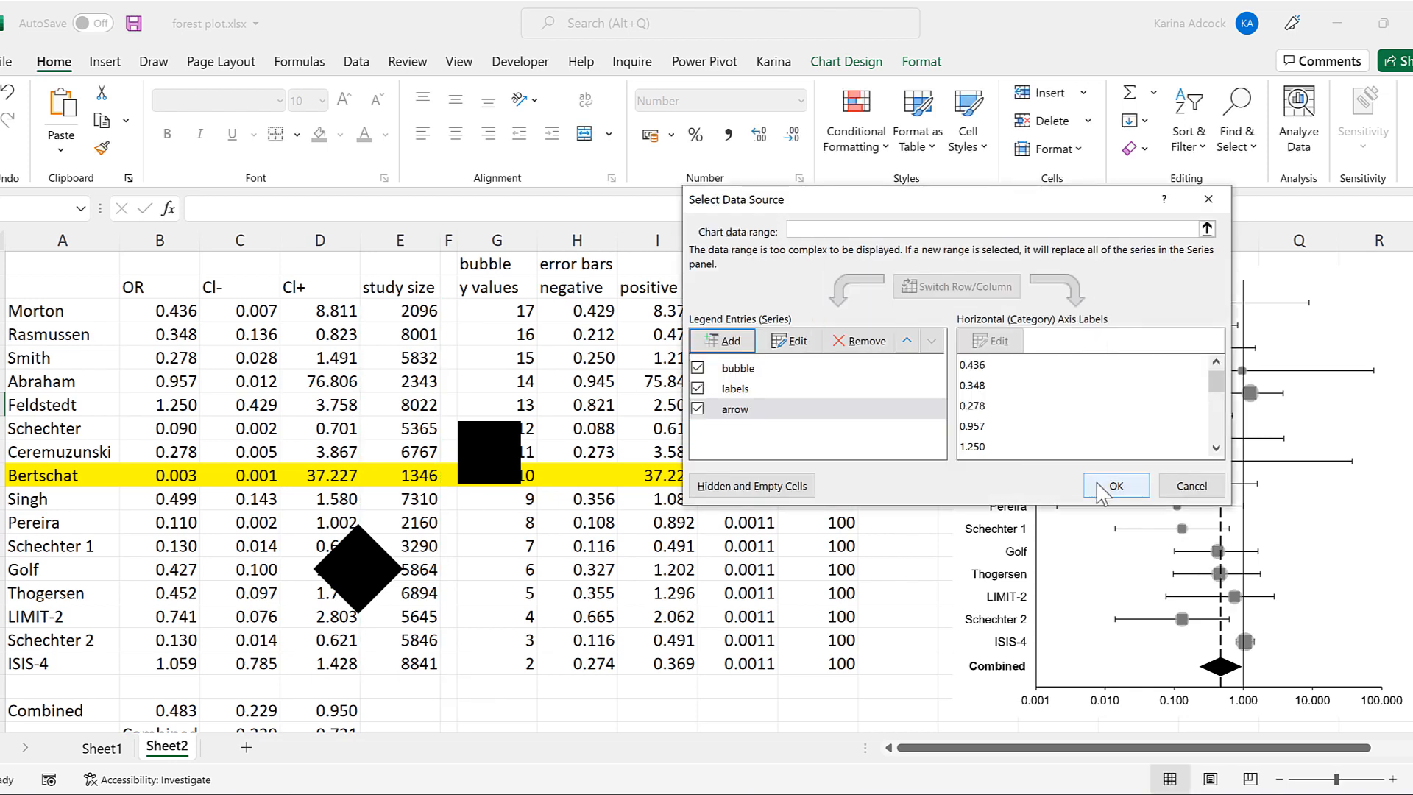
left_click(1116, 485)
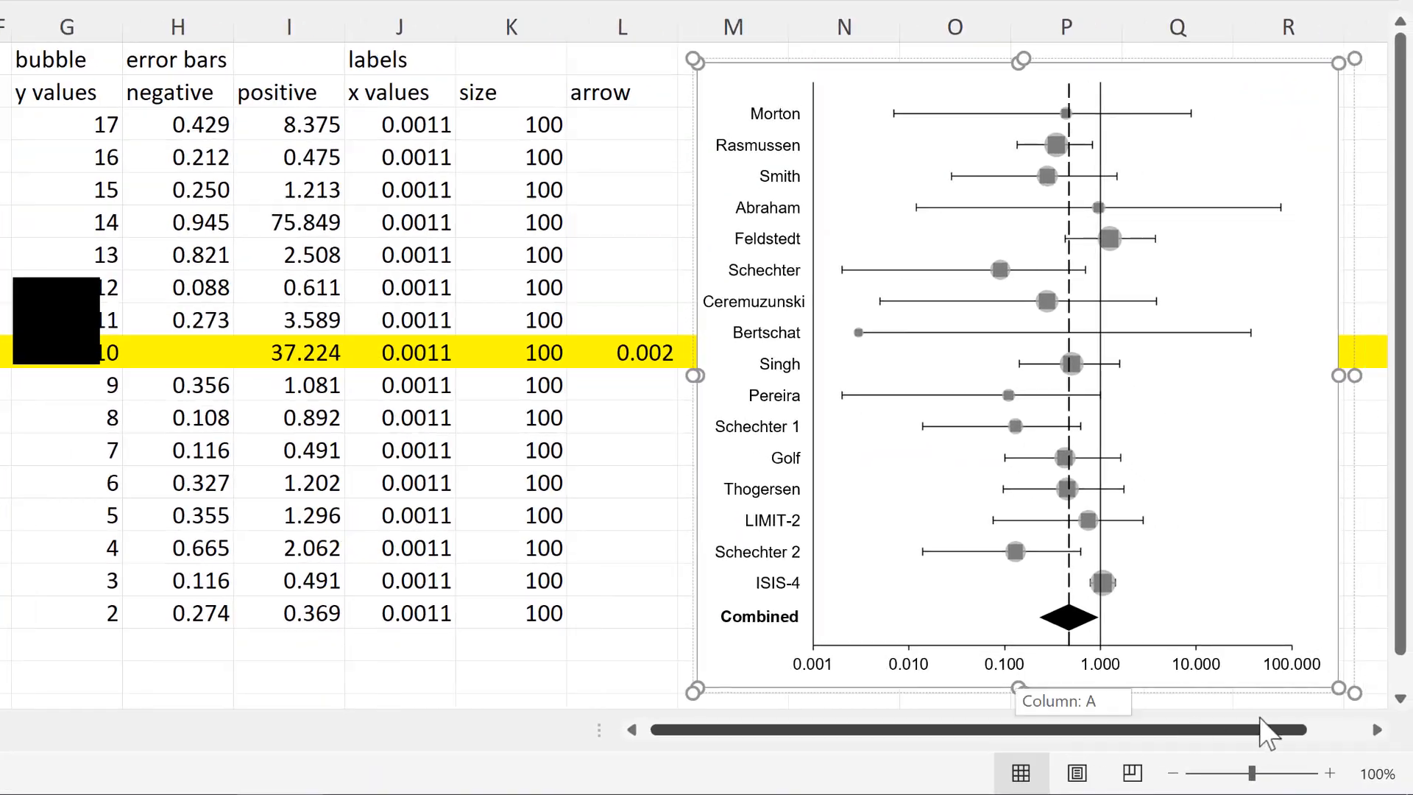
- Add error bars to the arrow series and delete its vertical error bars
left_click(871, 177)
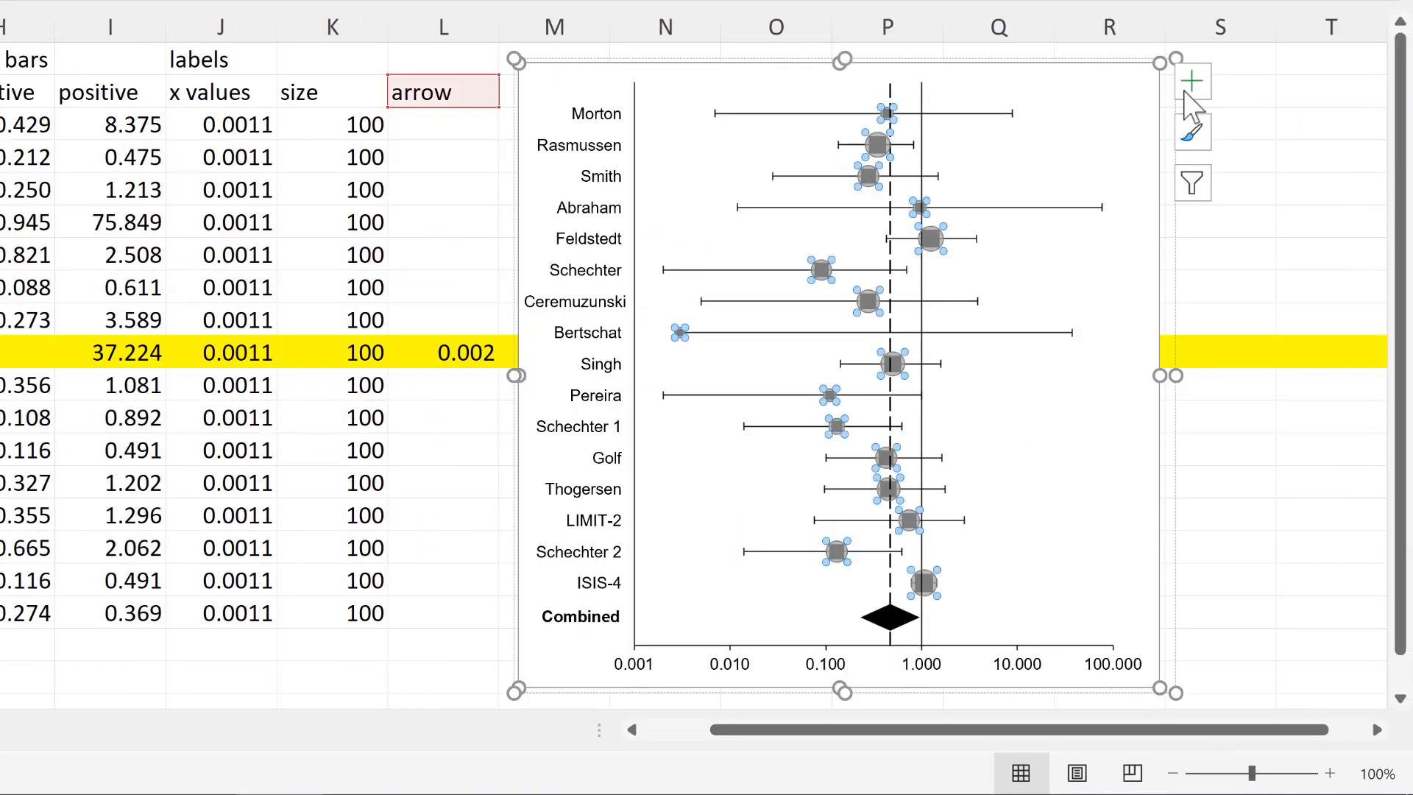
left_click(1192, 82)
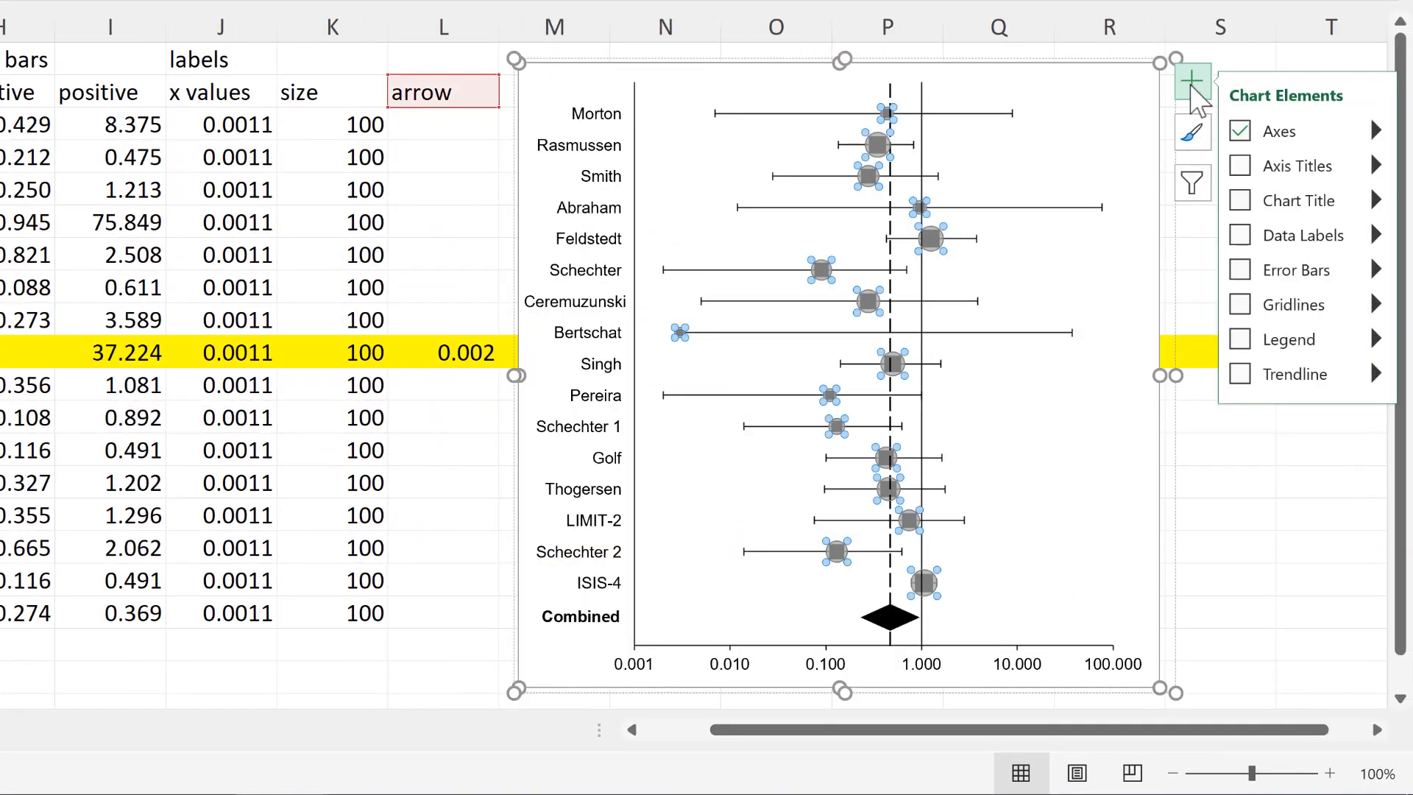
left_click(1241, 269)
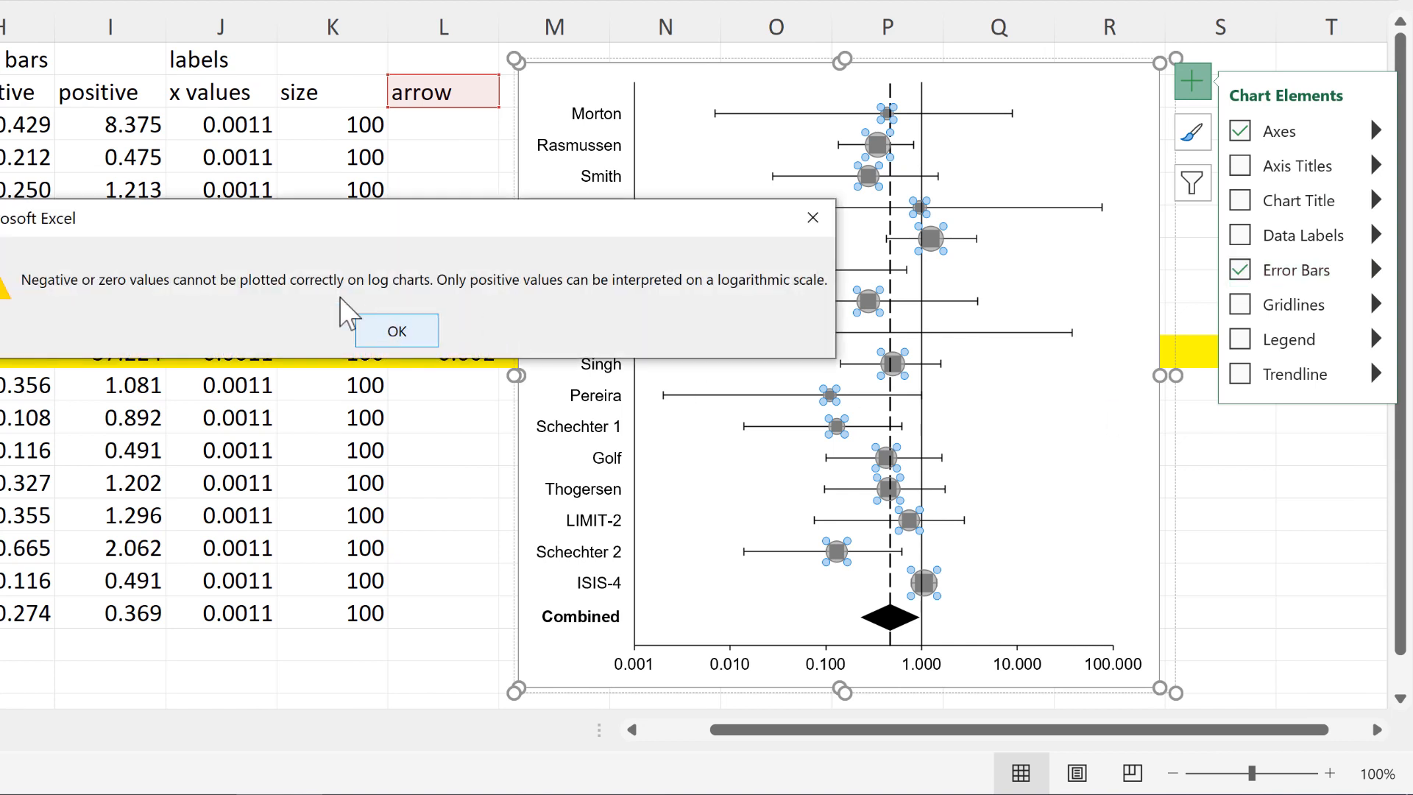
left_click(399, 331)
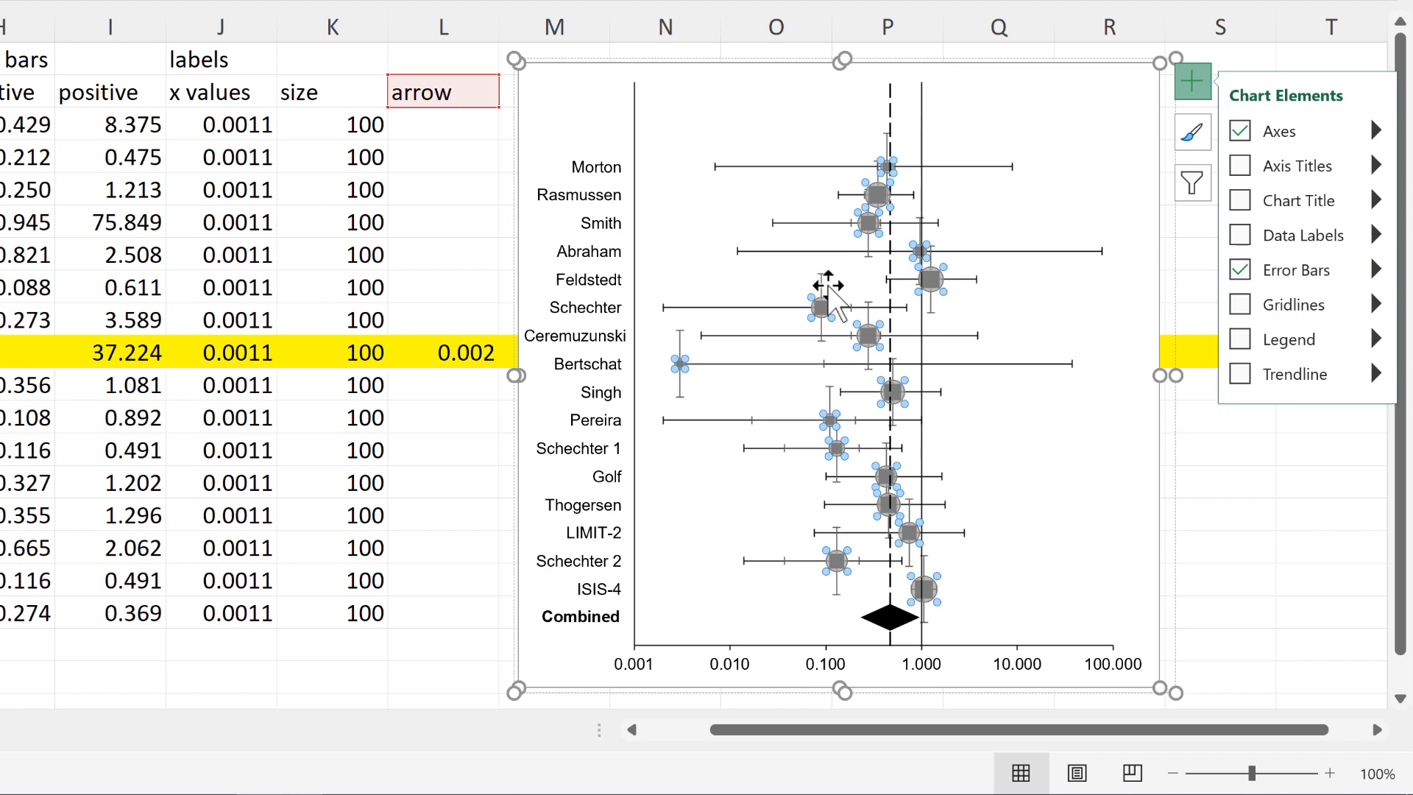
left_click(852, 275)
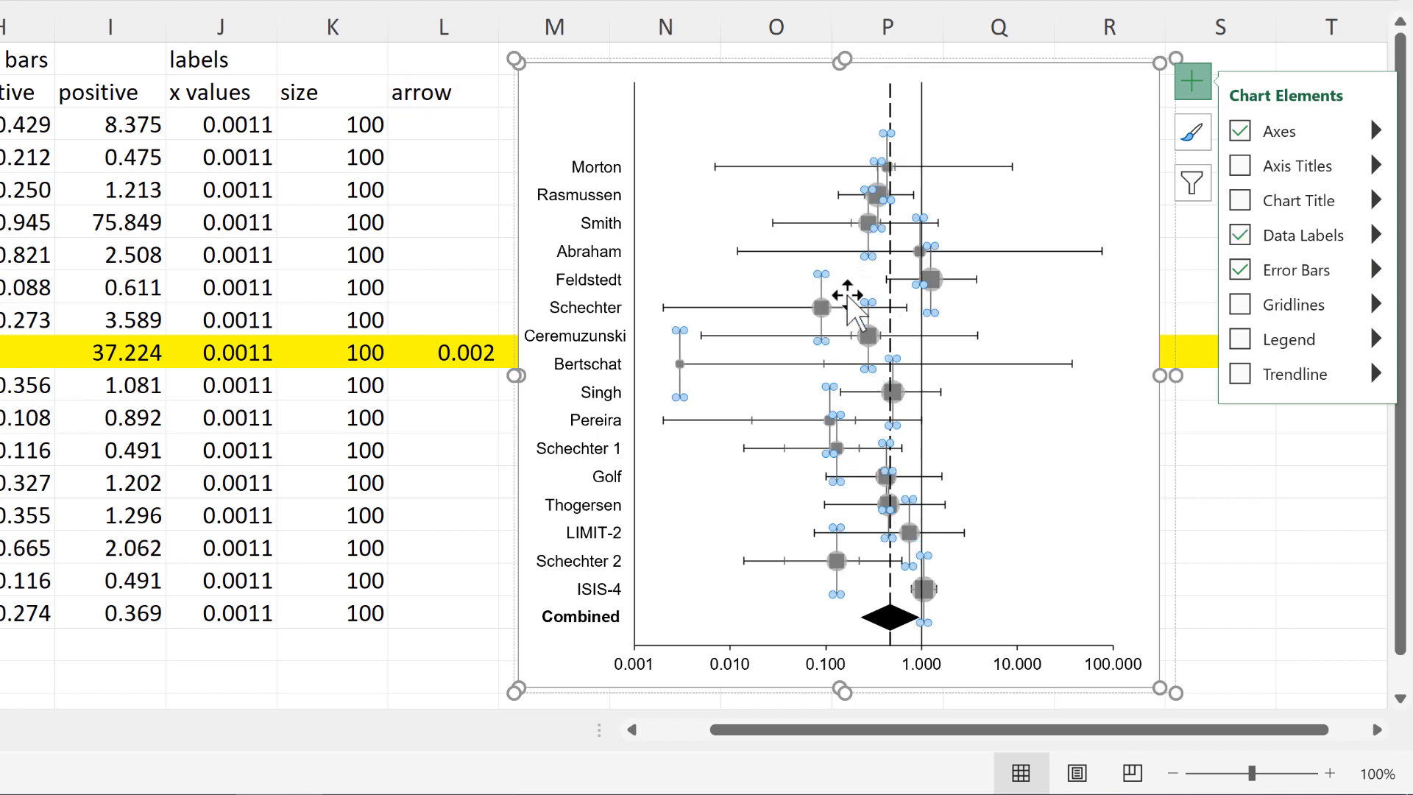
key("Delete")
left_click(1221, 482)
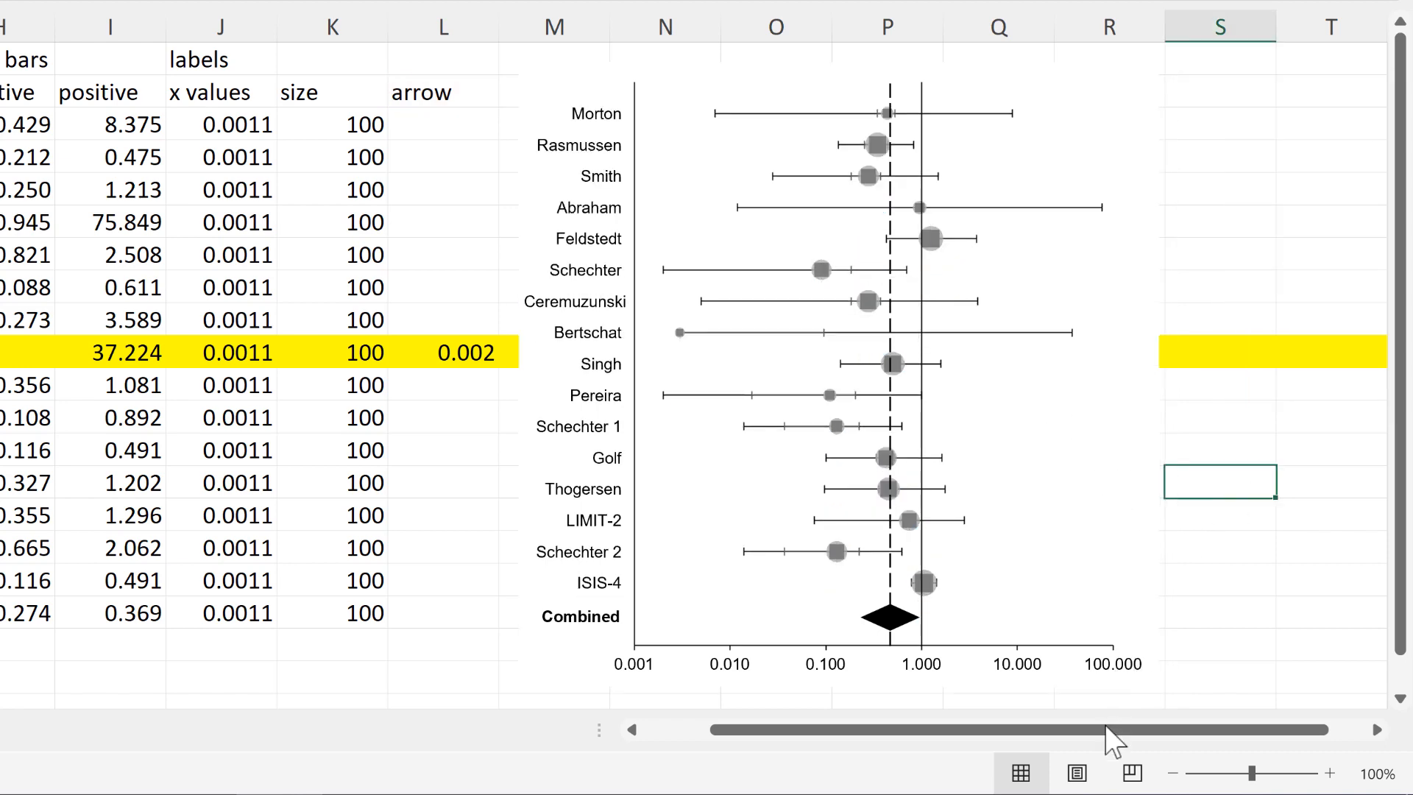
- Format the arrow series' X error bars with Minus direction and No Cap end style
left_click_drag(1211, 730, 1244, 651)
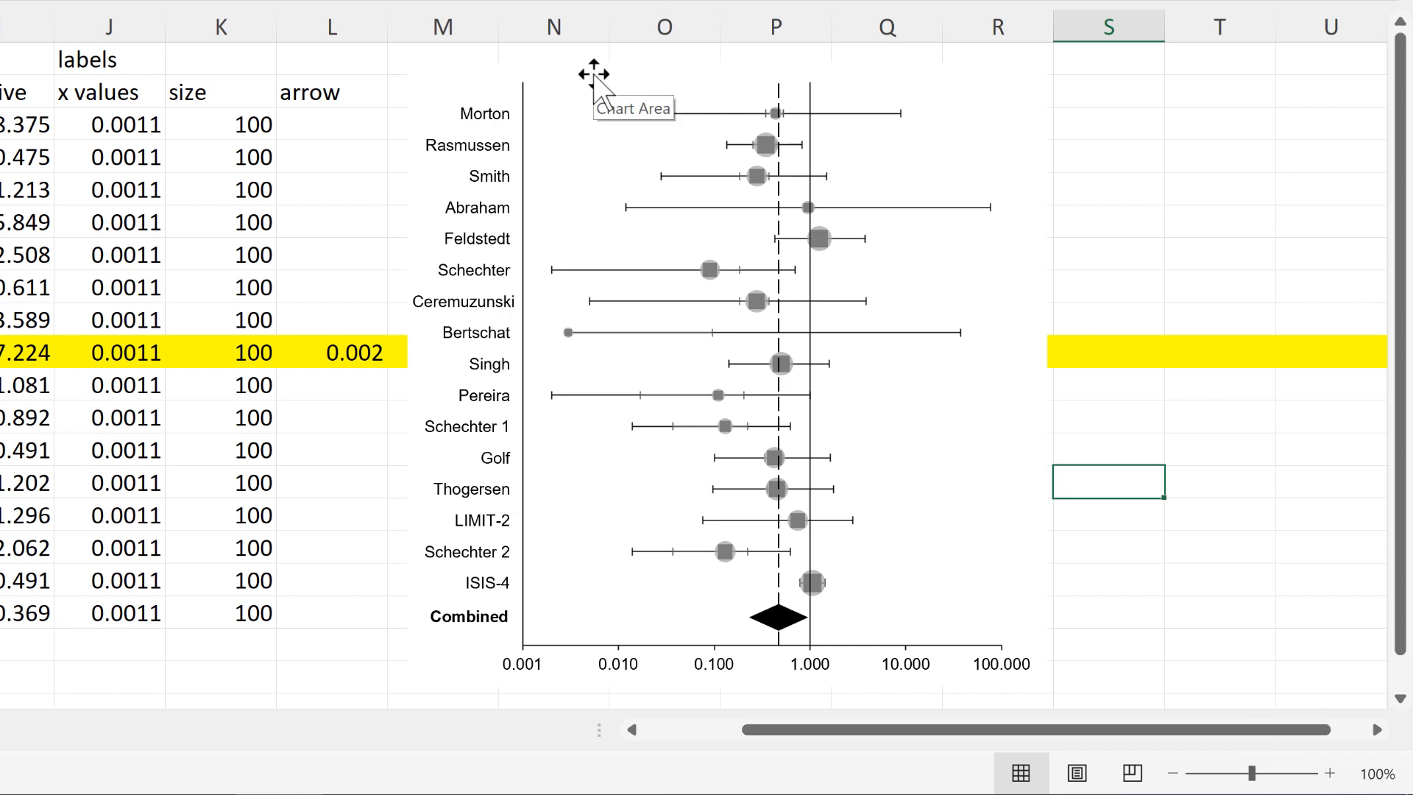
left_click(587, 88)
double_click(589, 90)
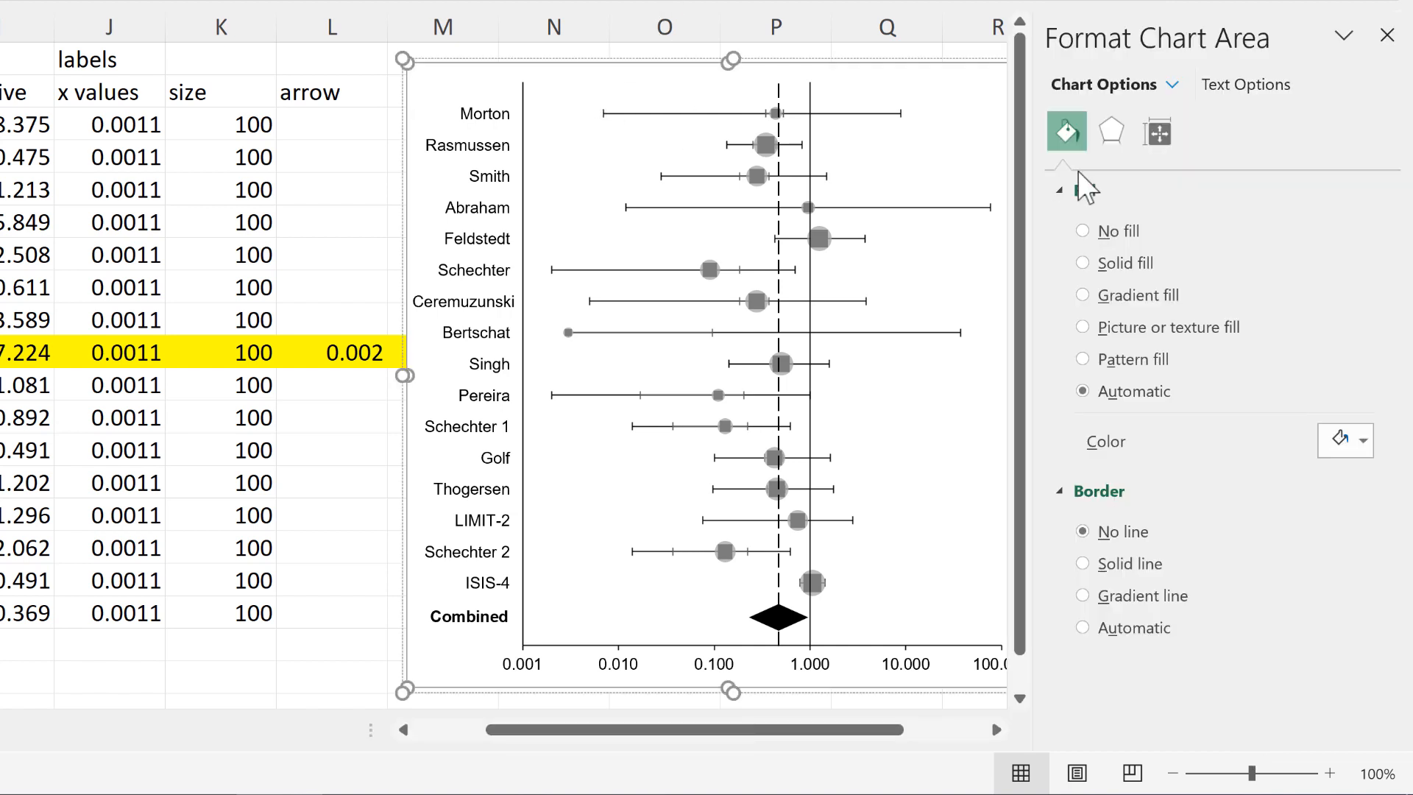
left_click(1172, 85)
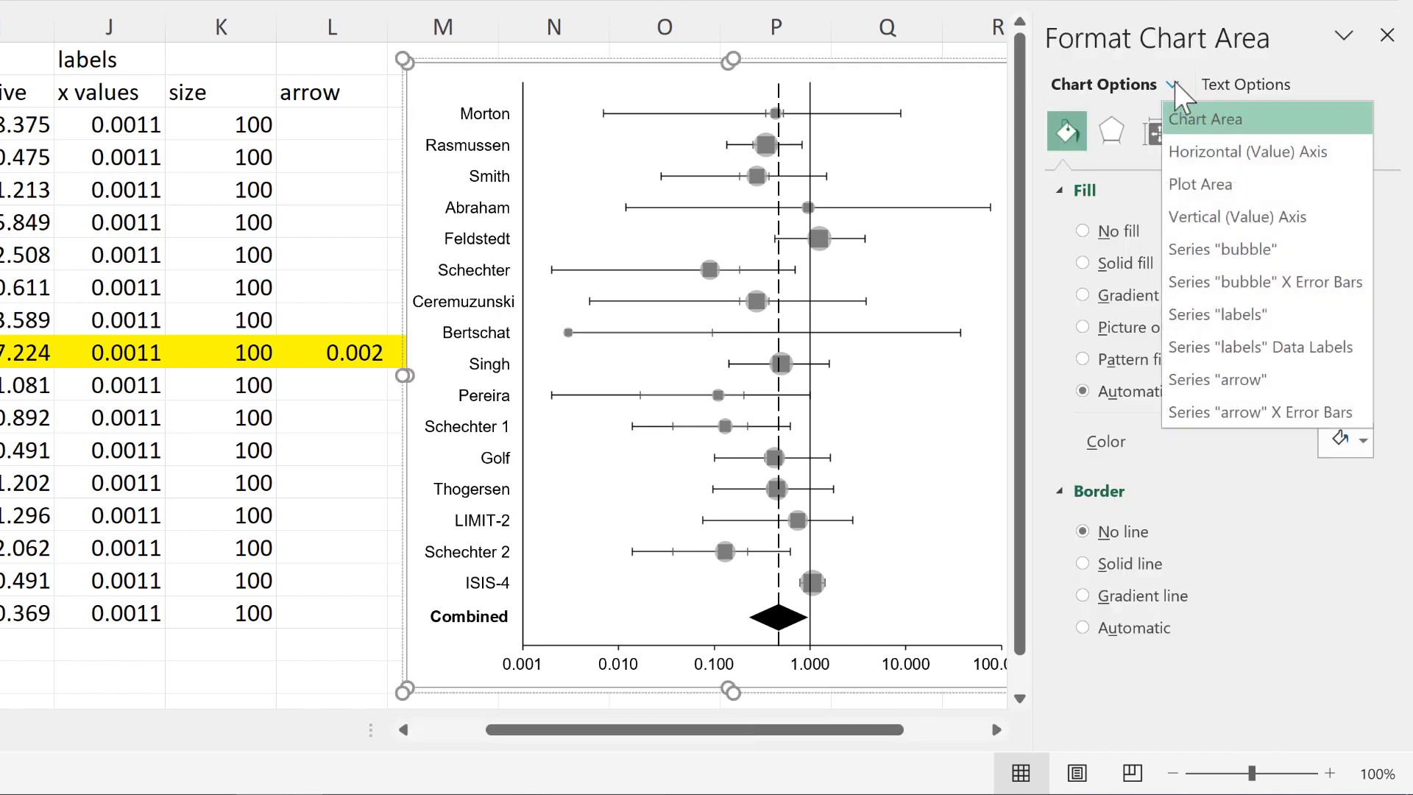
left_click(1288, 416)
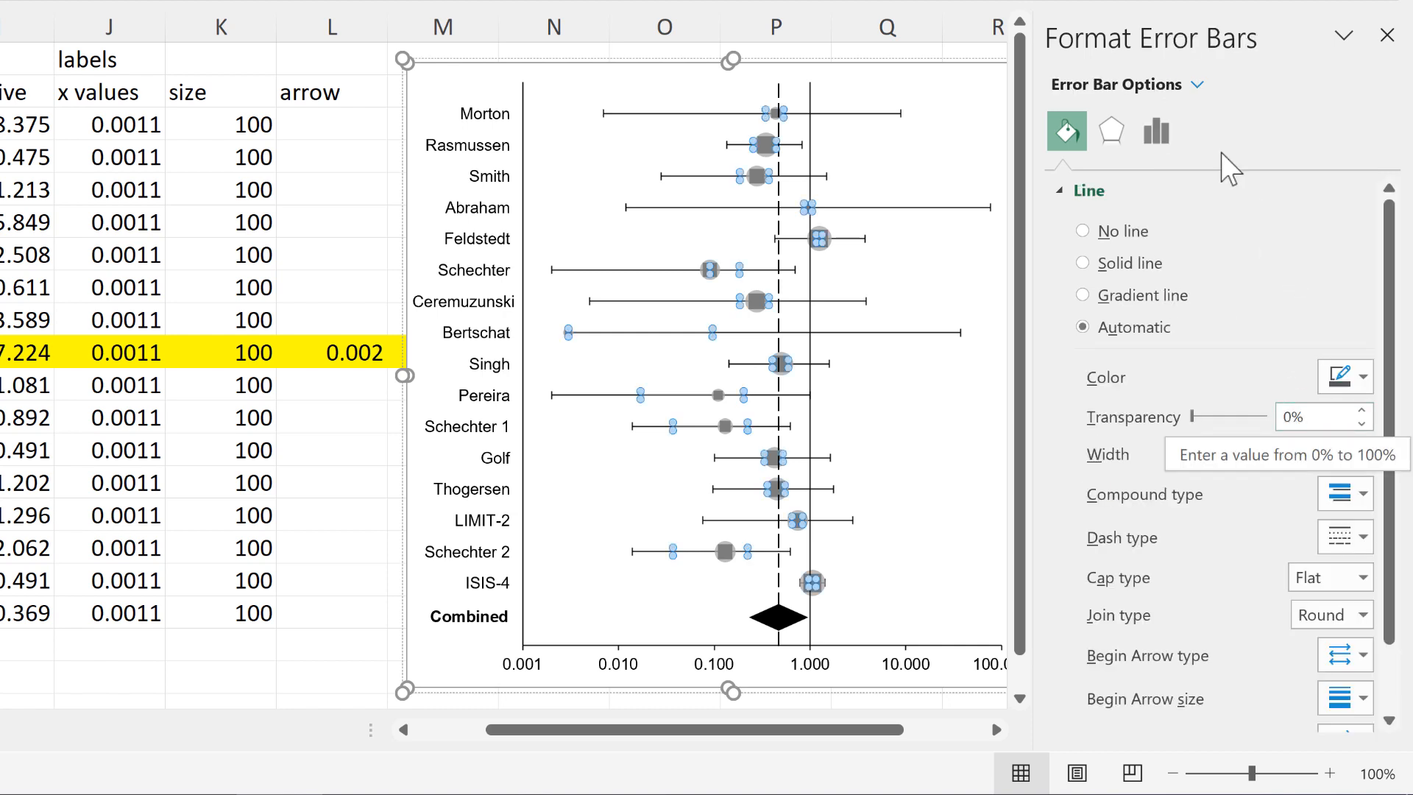
left_click(1160, 131)
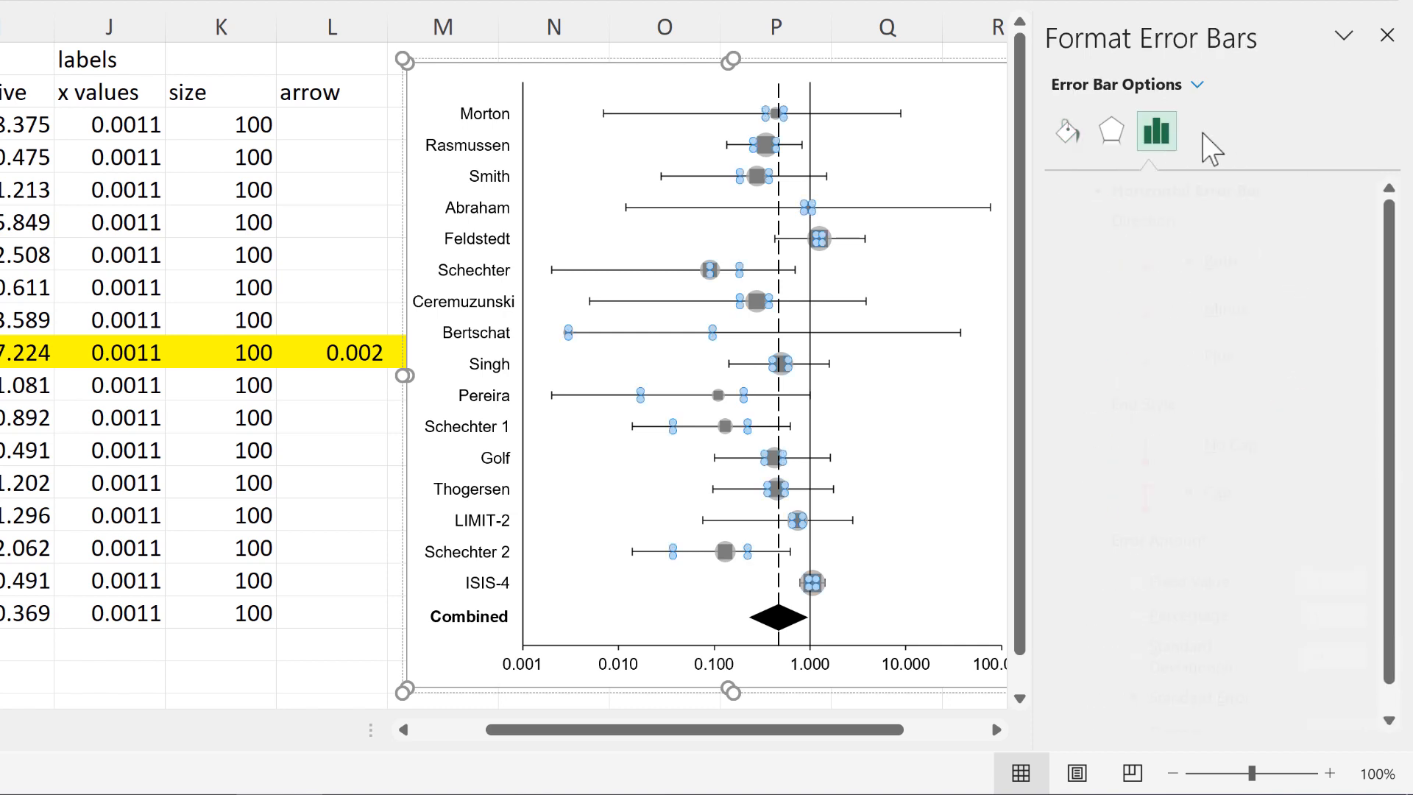
left_click(1187, 313)
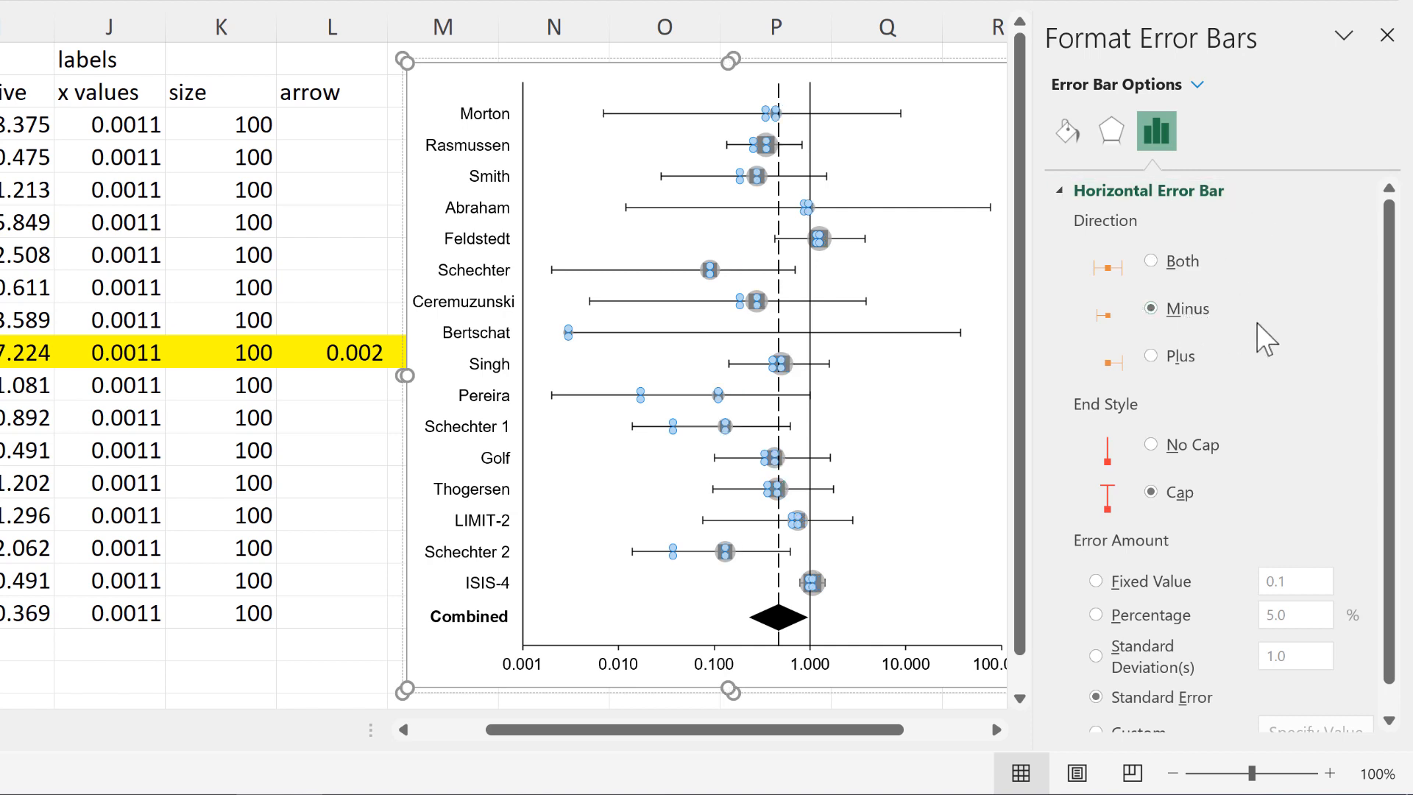
scroll(1265, 340, "down", 1)
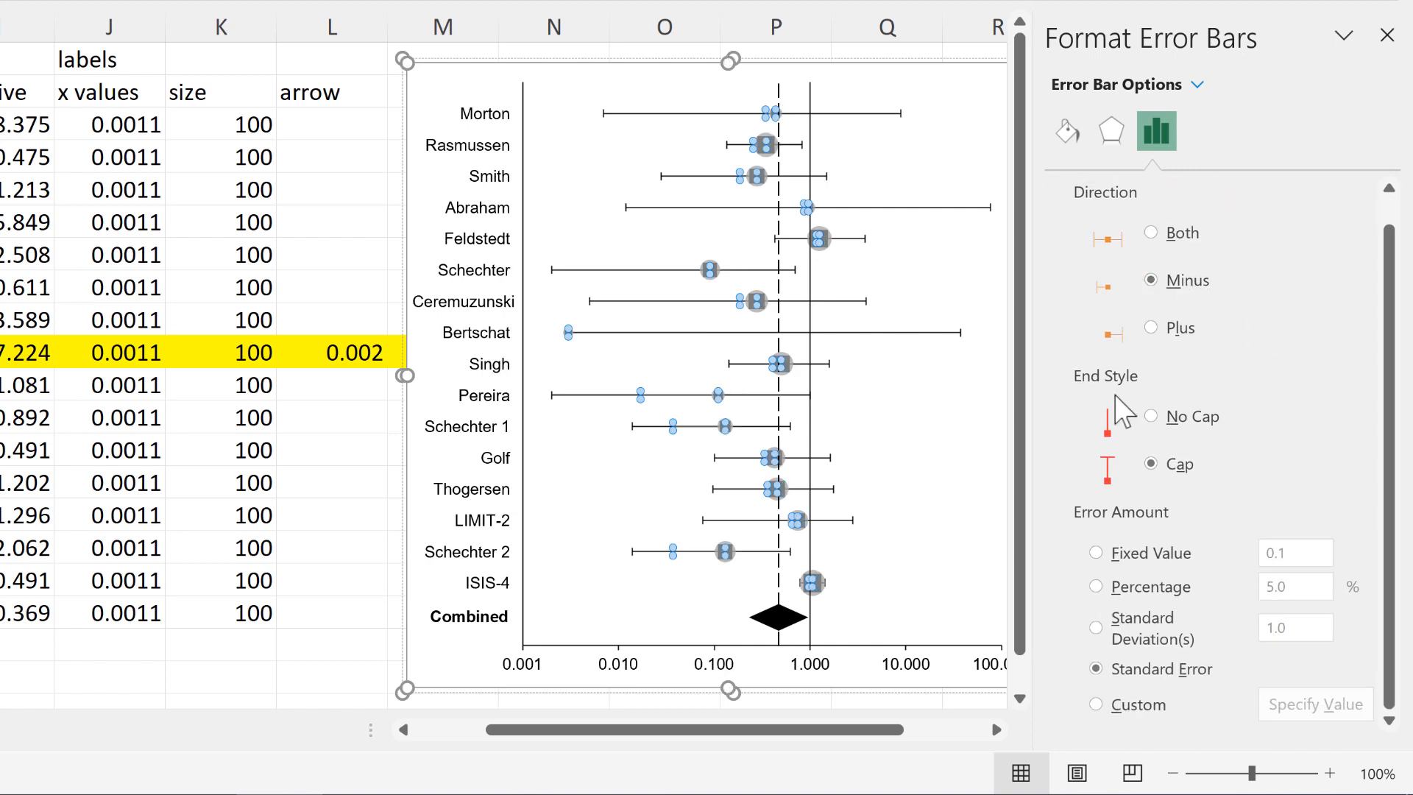
left_click(1220, 418)
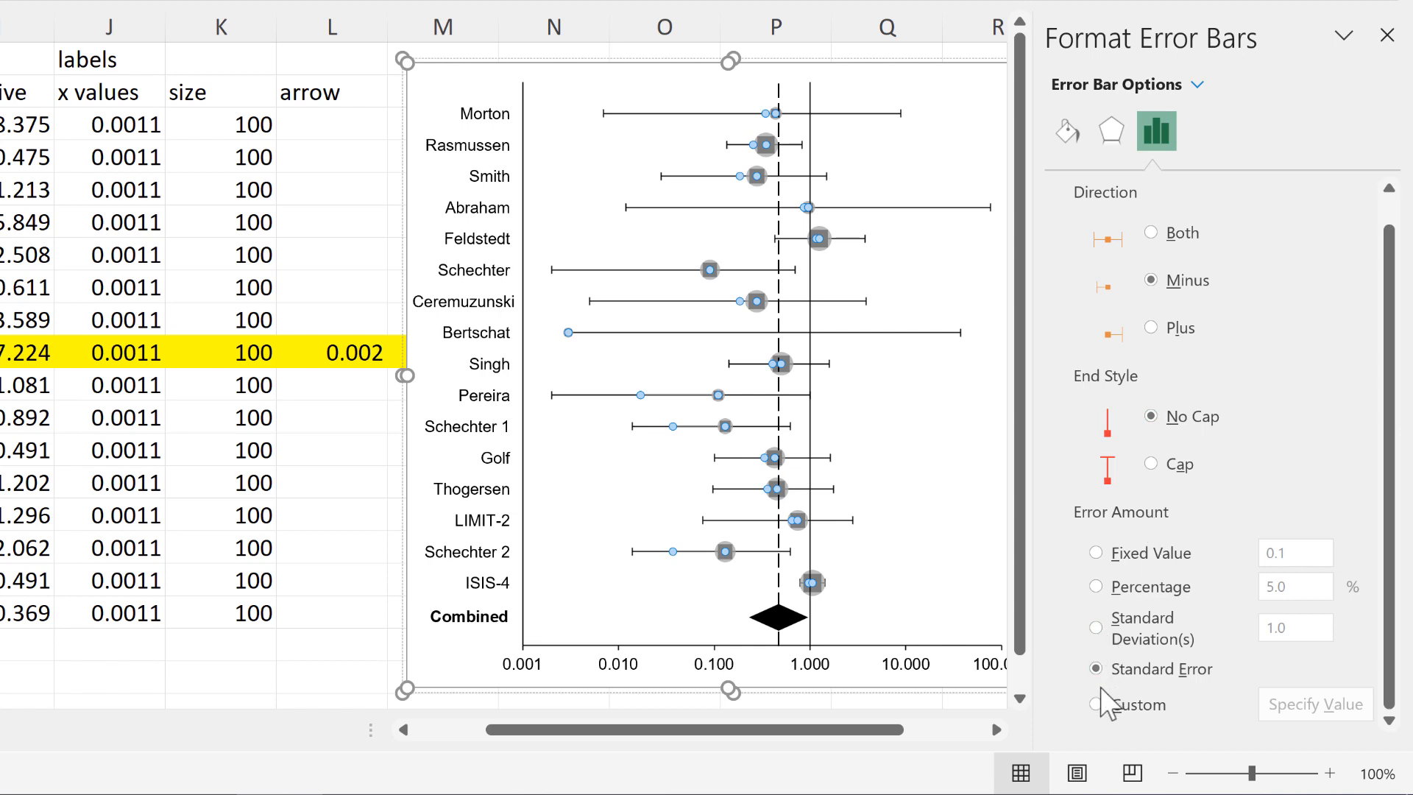
- Set the arrow error bars to a custom amount, with L3:L18 as the negative error value
left_click(1098, 706)
left_click(1316, 704)
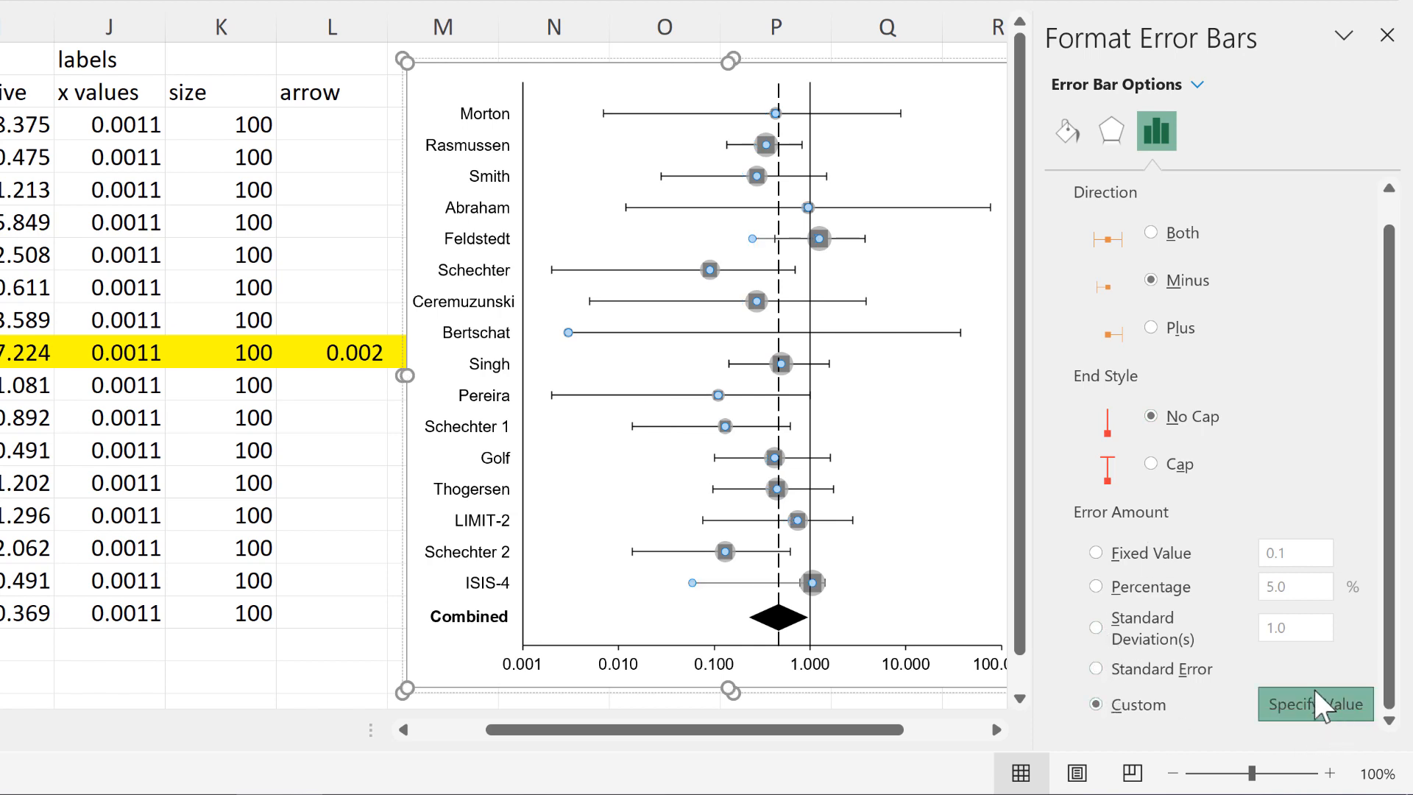
left_click(656, 212)
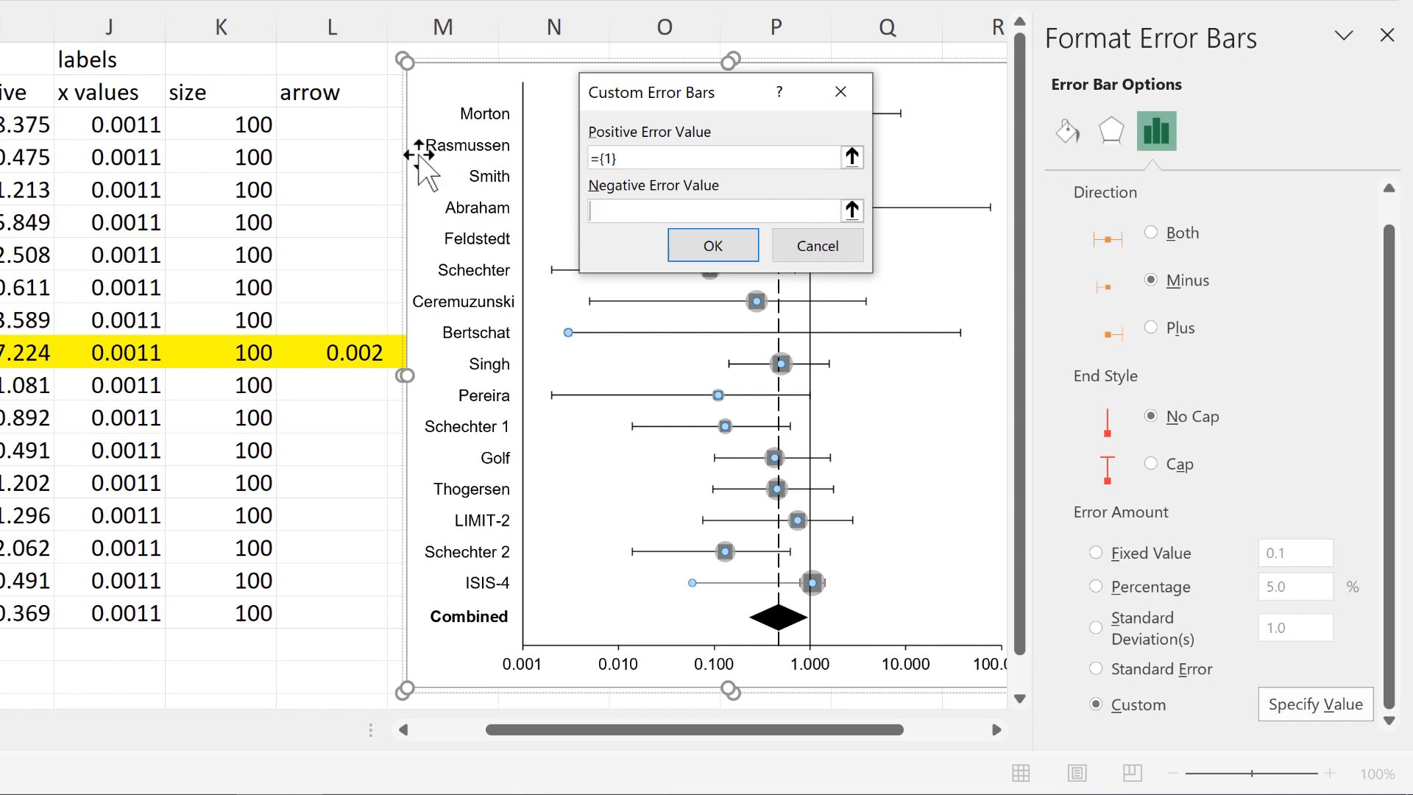
left_click_drag(327, 126, 360, 602)
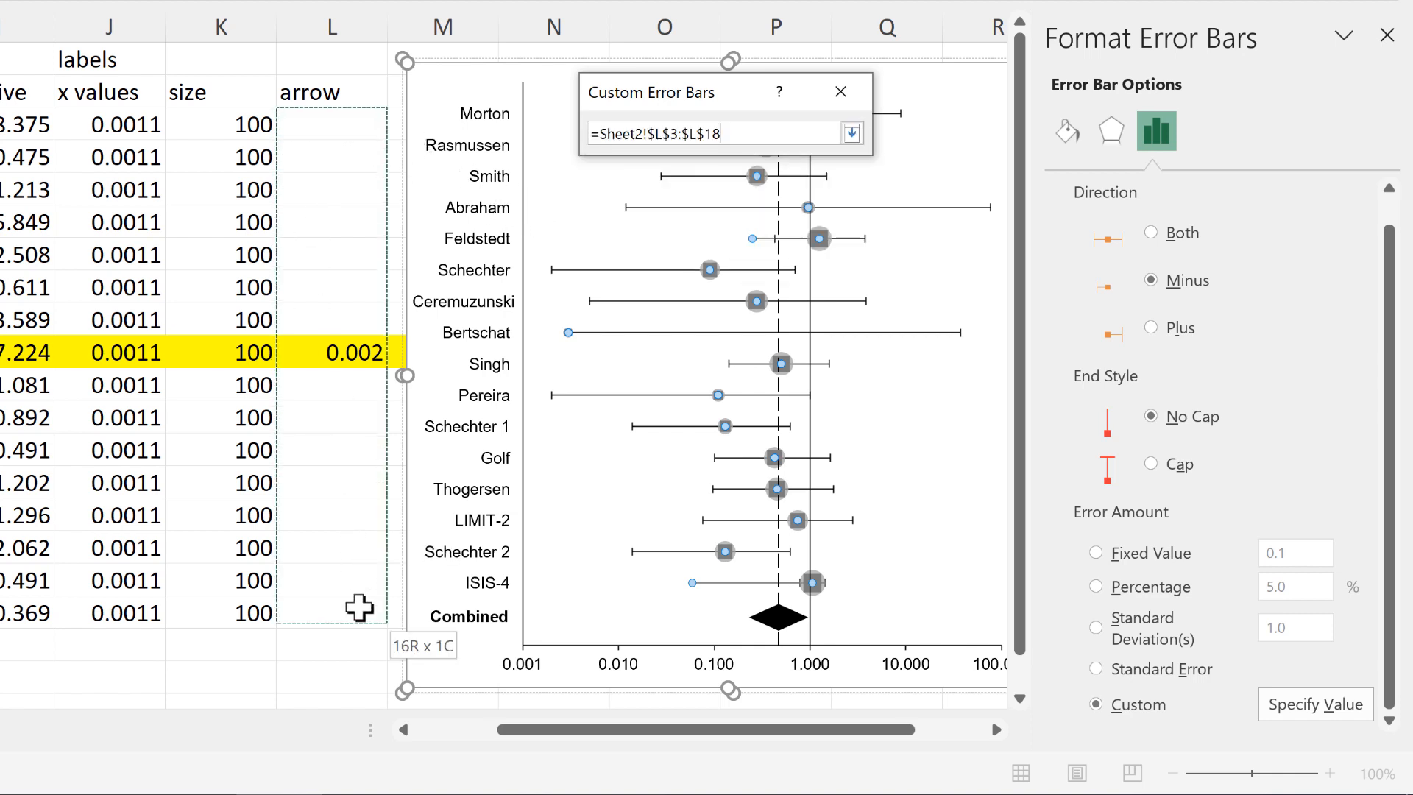
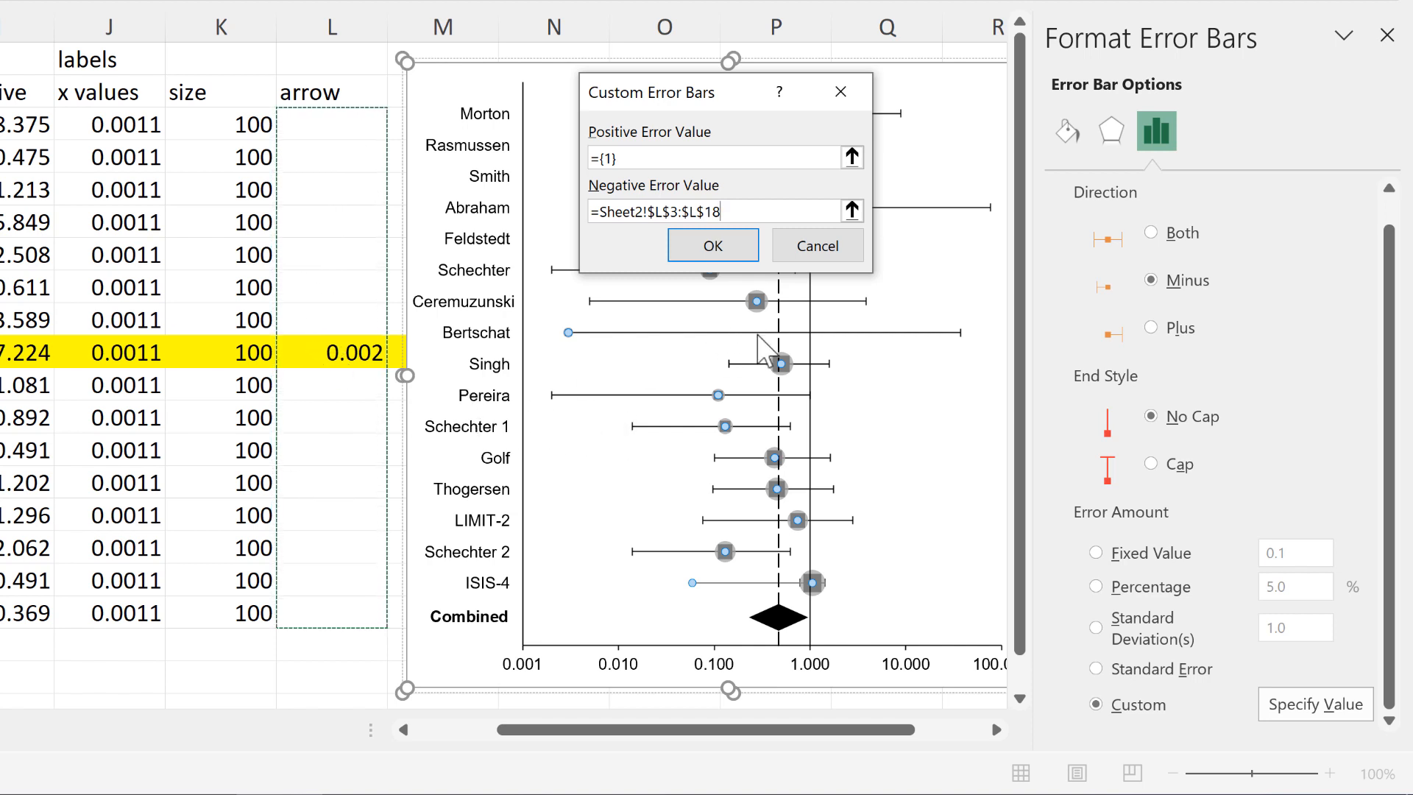
left_click(742, 254)
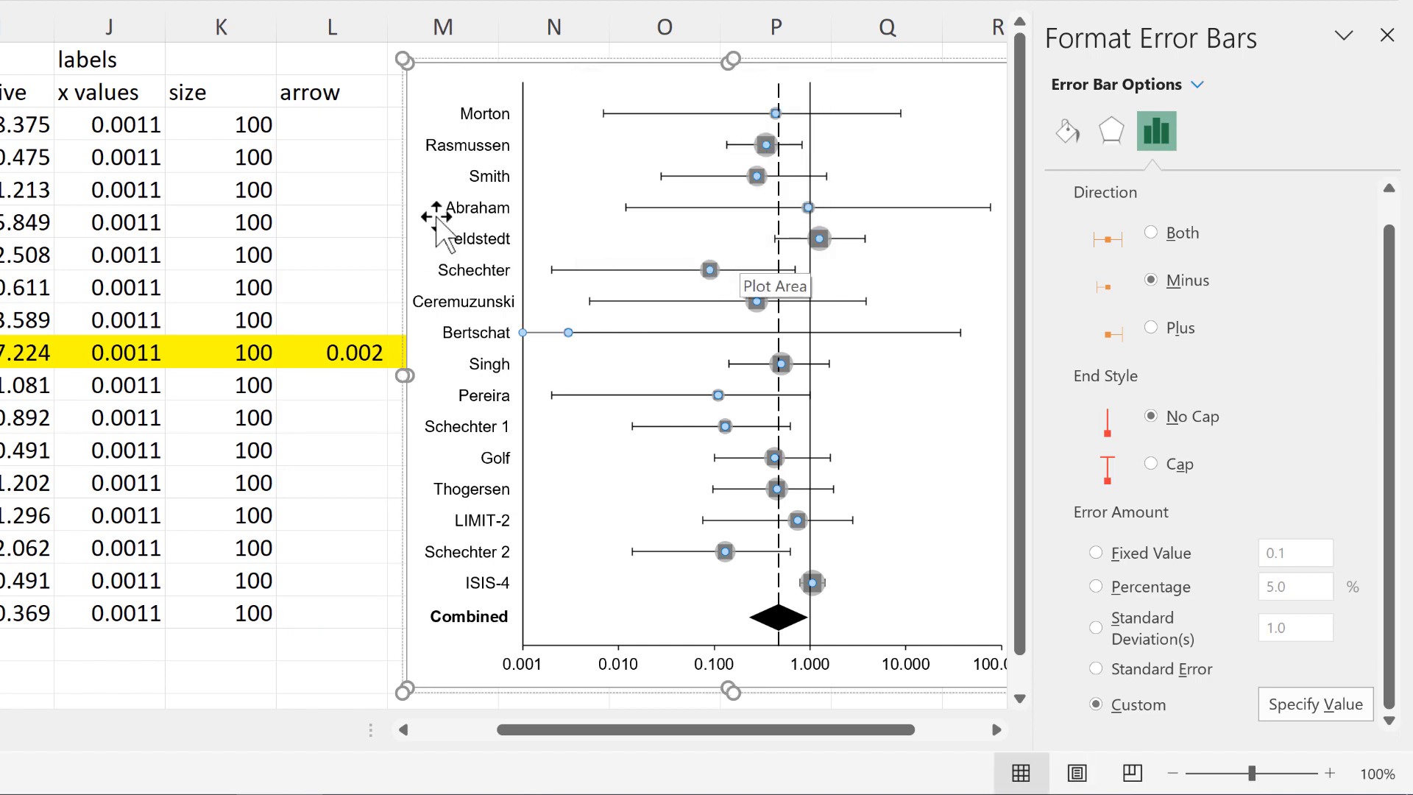
left_click(301, 158)
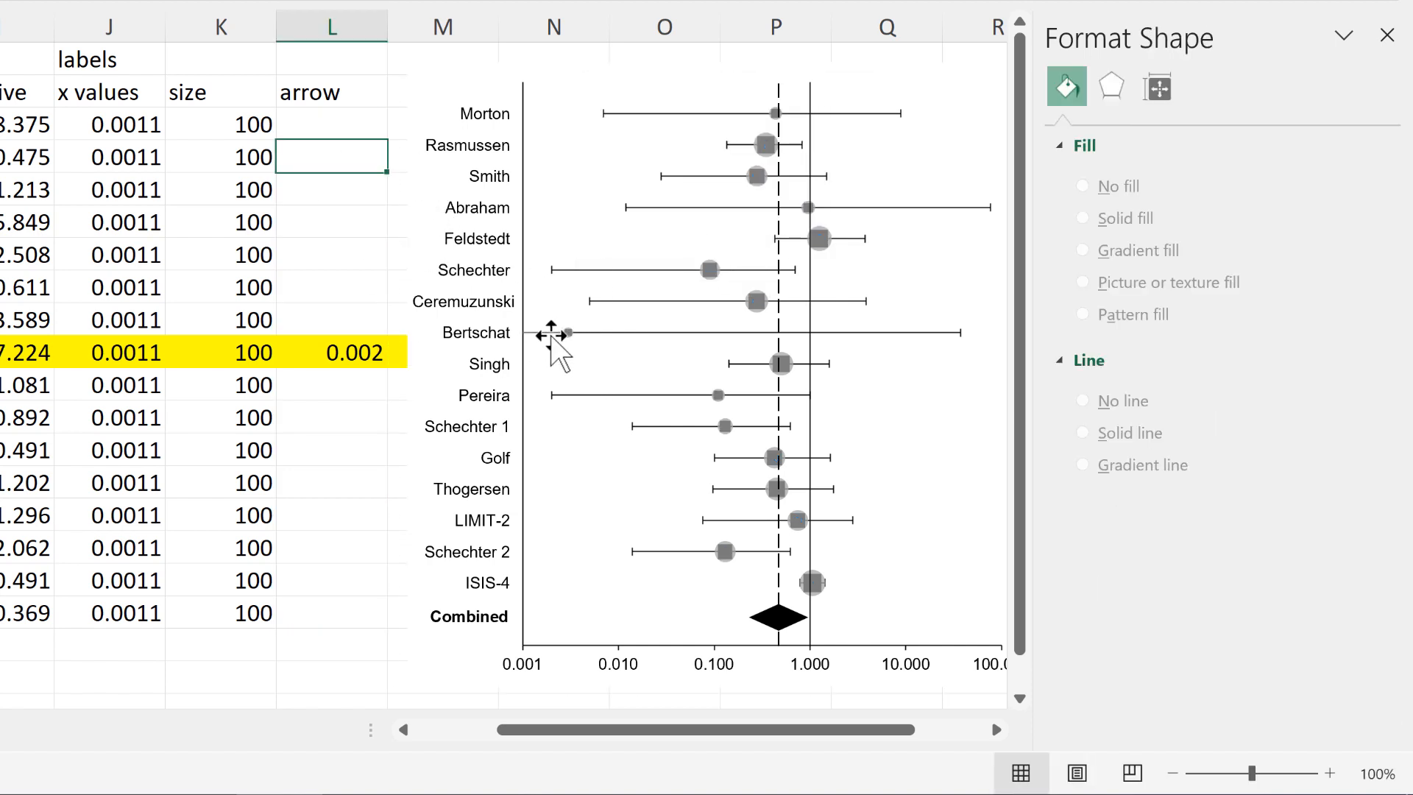
- Color the arrow series' horizontal error bar line black
left_click(552, 339)
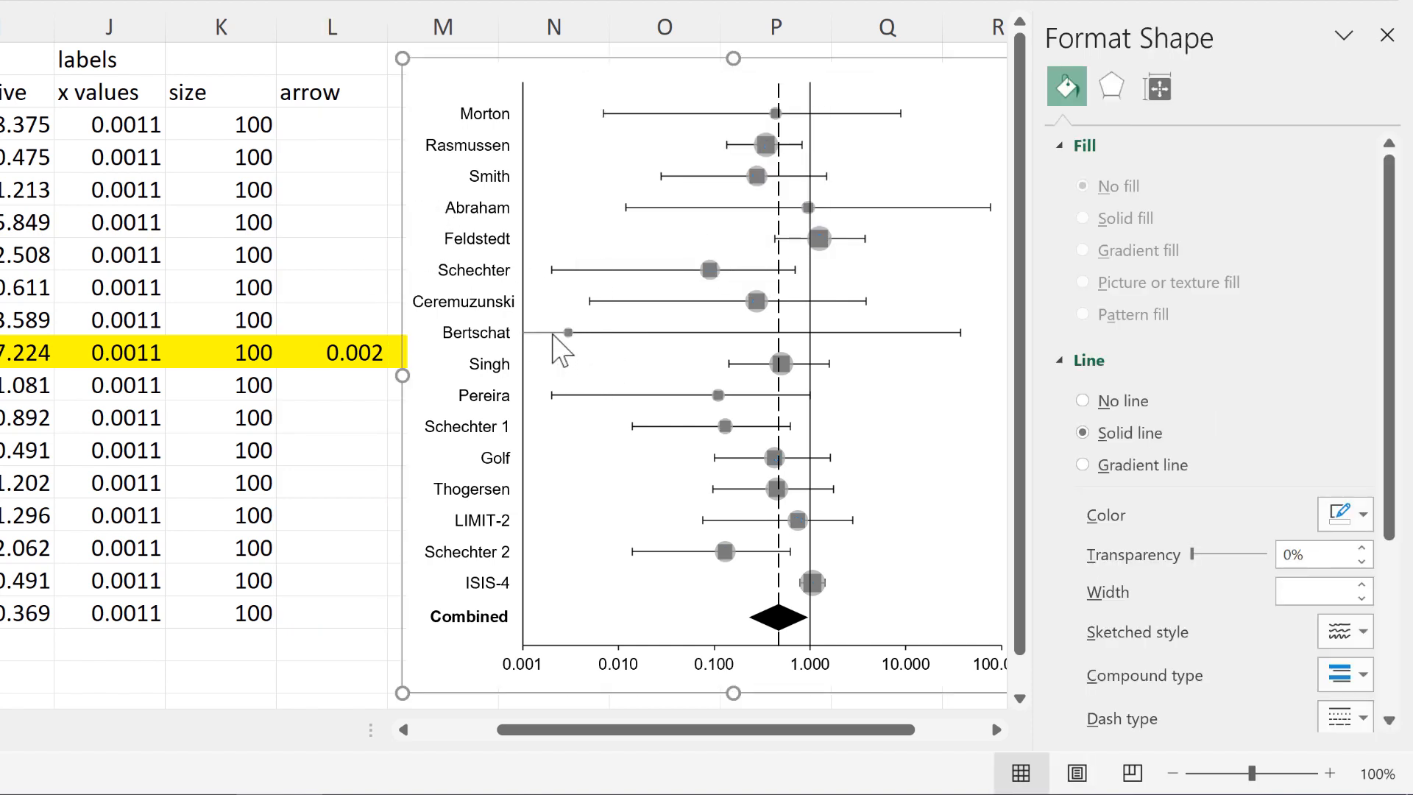
left_click(552, 334)
left_click(1066, 131)
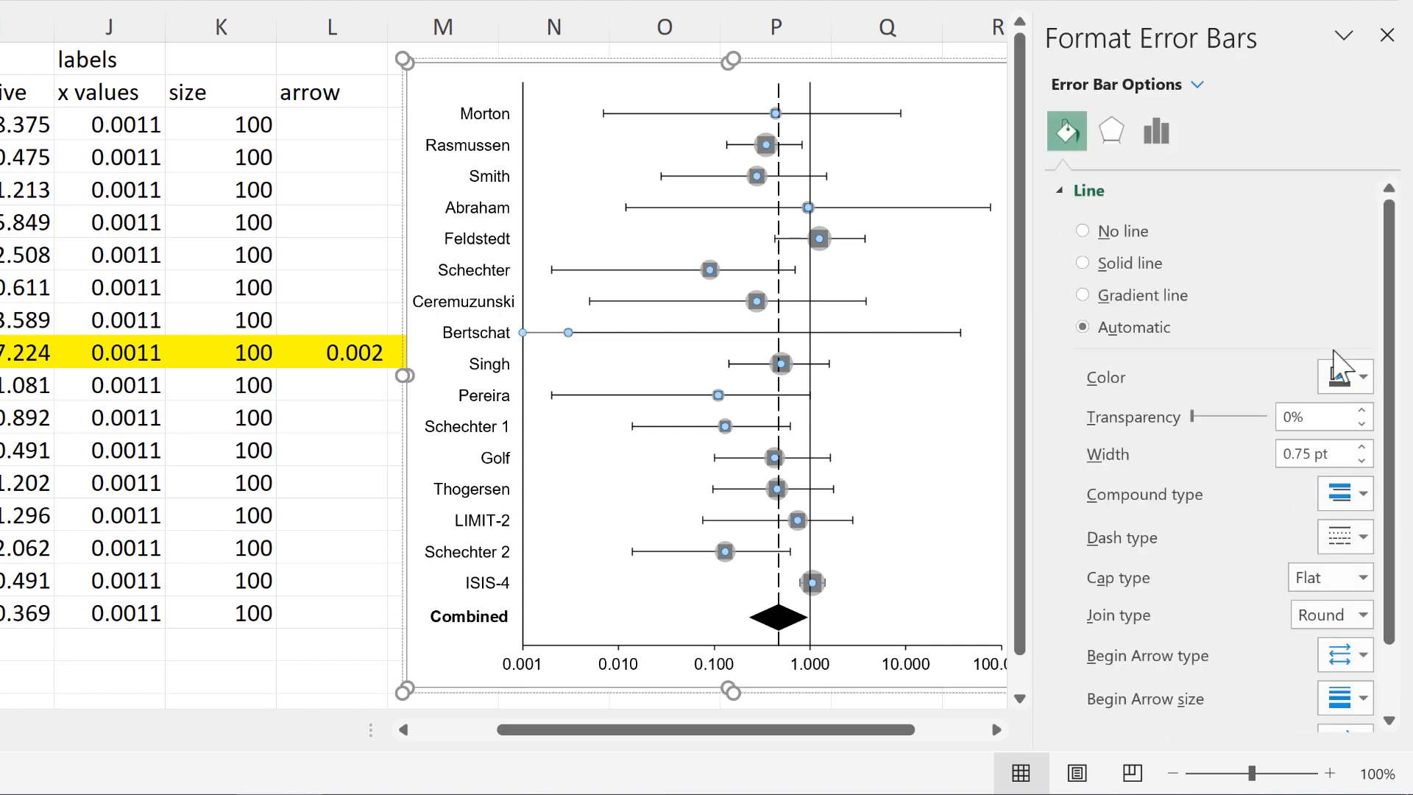
left_click(1340, 372)
left_click(1210, 445)
- Give the arrow series' error bar a solid end arrowhead in the smallest end arrow size
scroll(1291, 334, "down", 1)
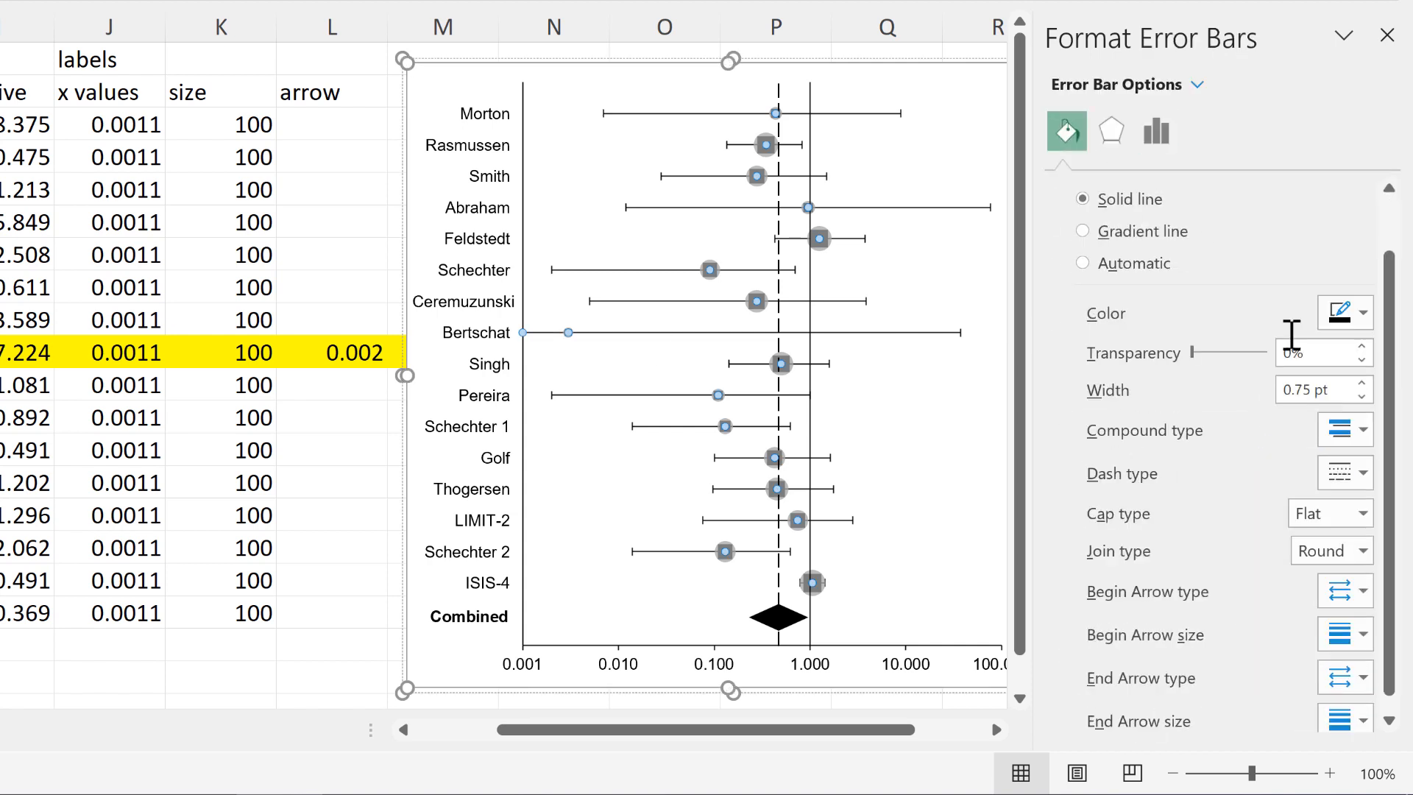
scroll(1292, 335, "down", 1)
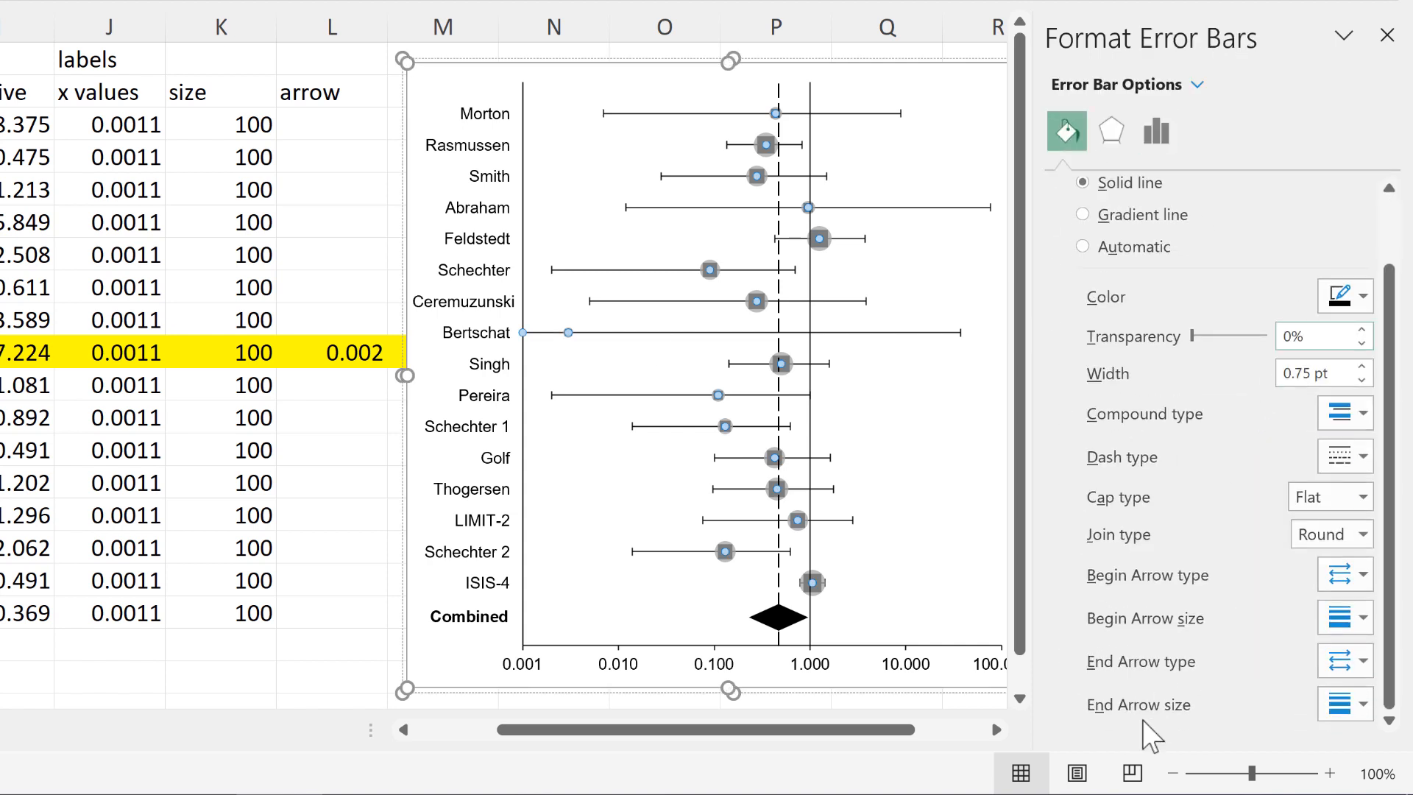
left_click(1341, 666)
left_click(1339, 718)
left_click(1363, 714)
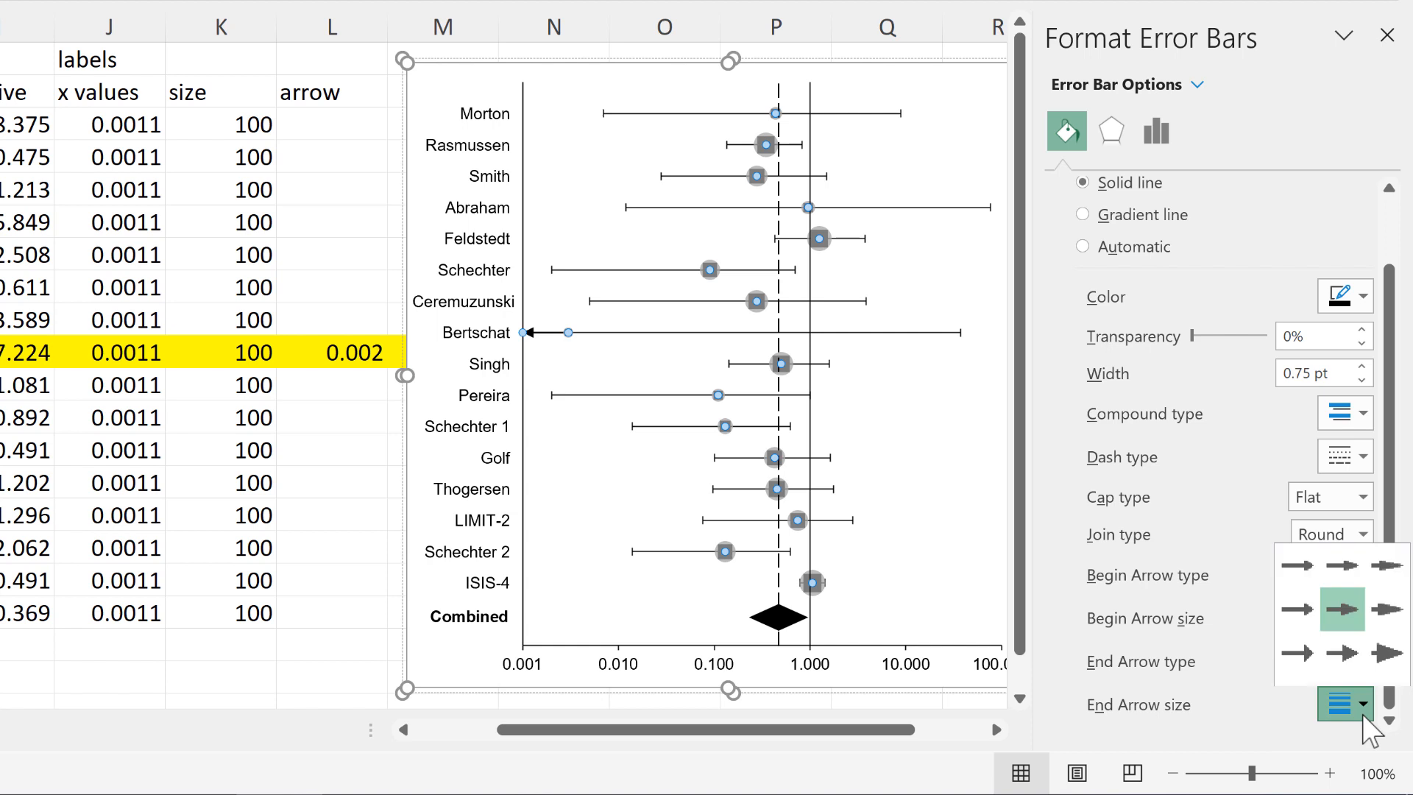
left_click(1302, 568)
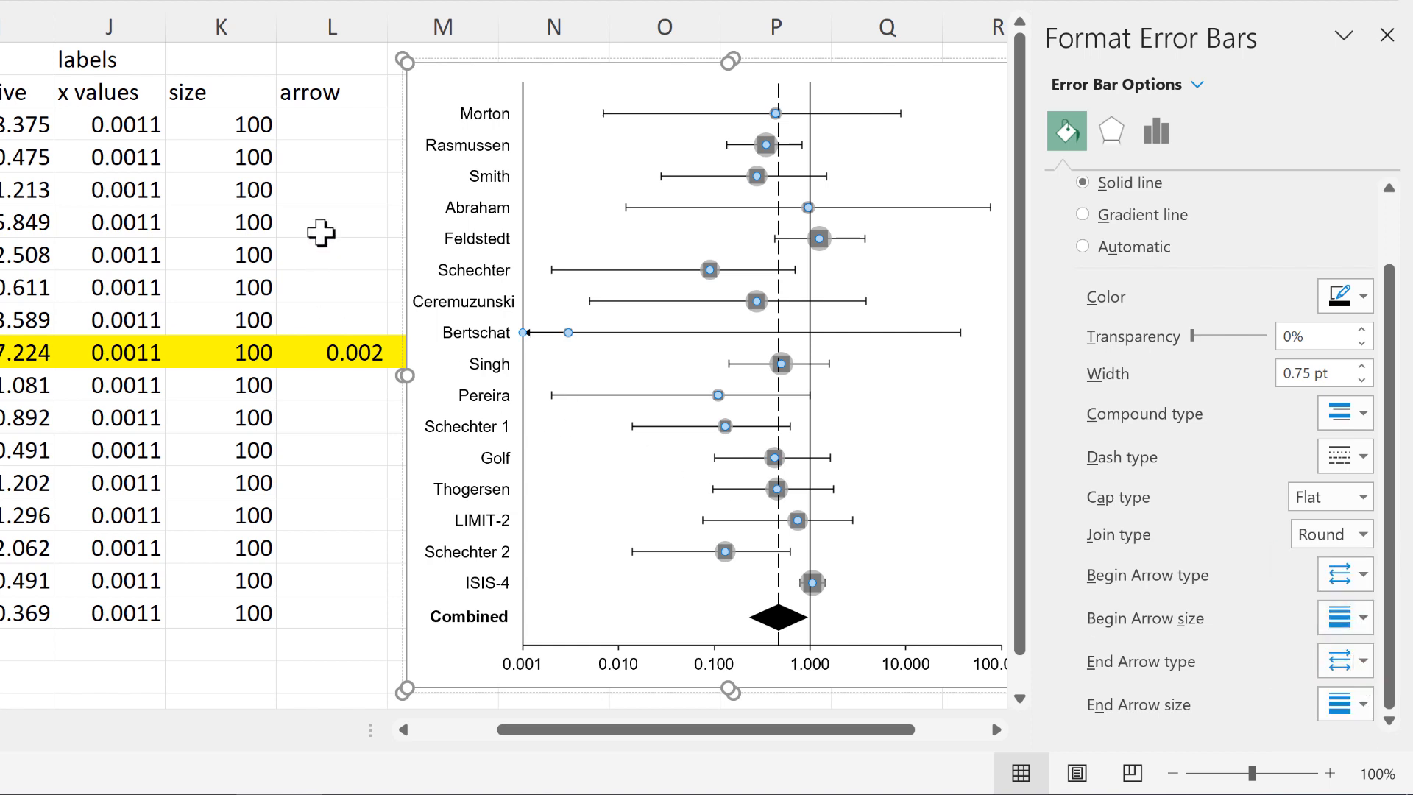
left_click(332, 220)
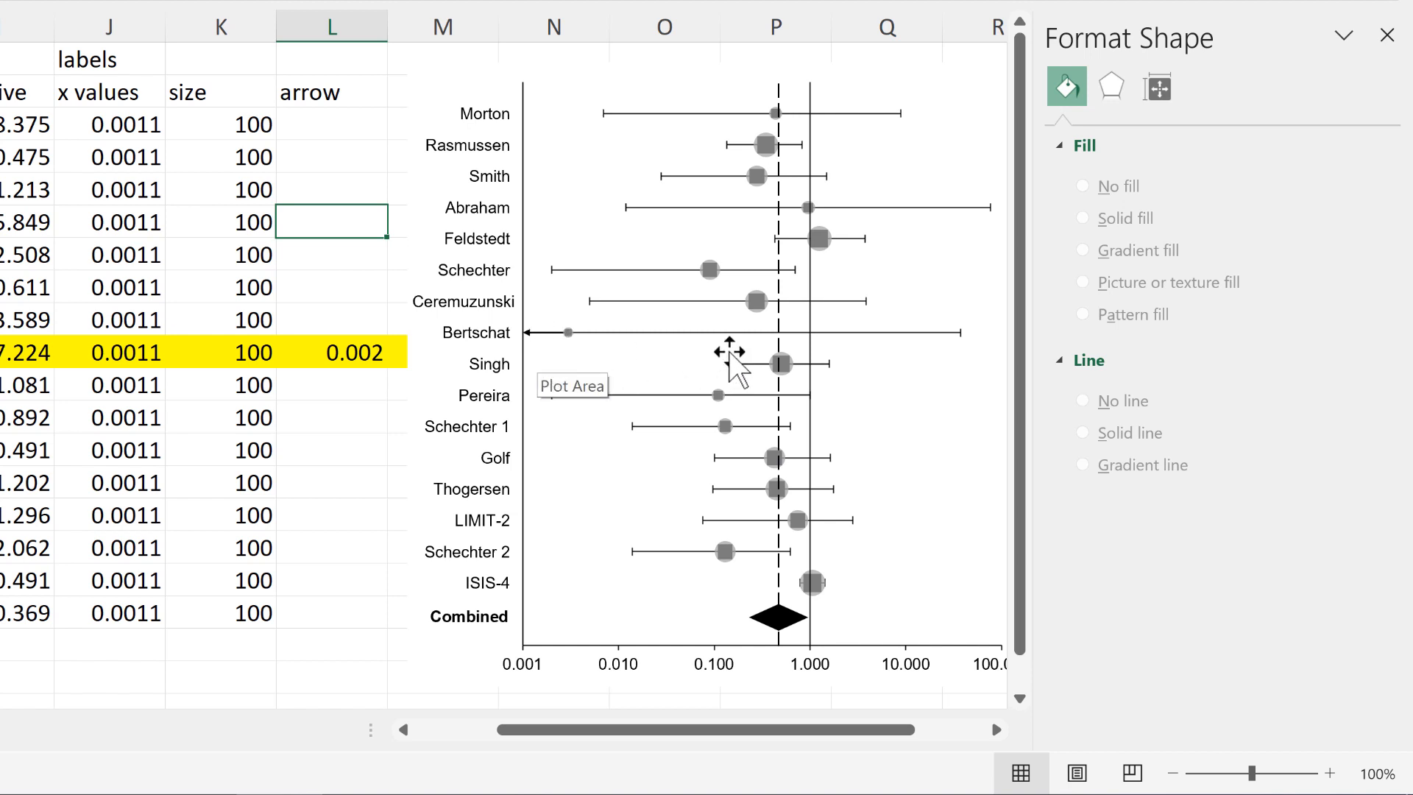
- Set the arrow series' bubbles to No fill and close the formatting pane
left_click(710, 271)
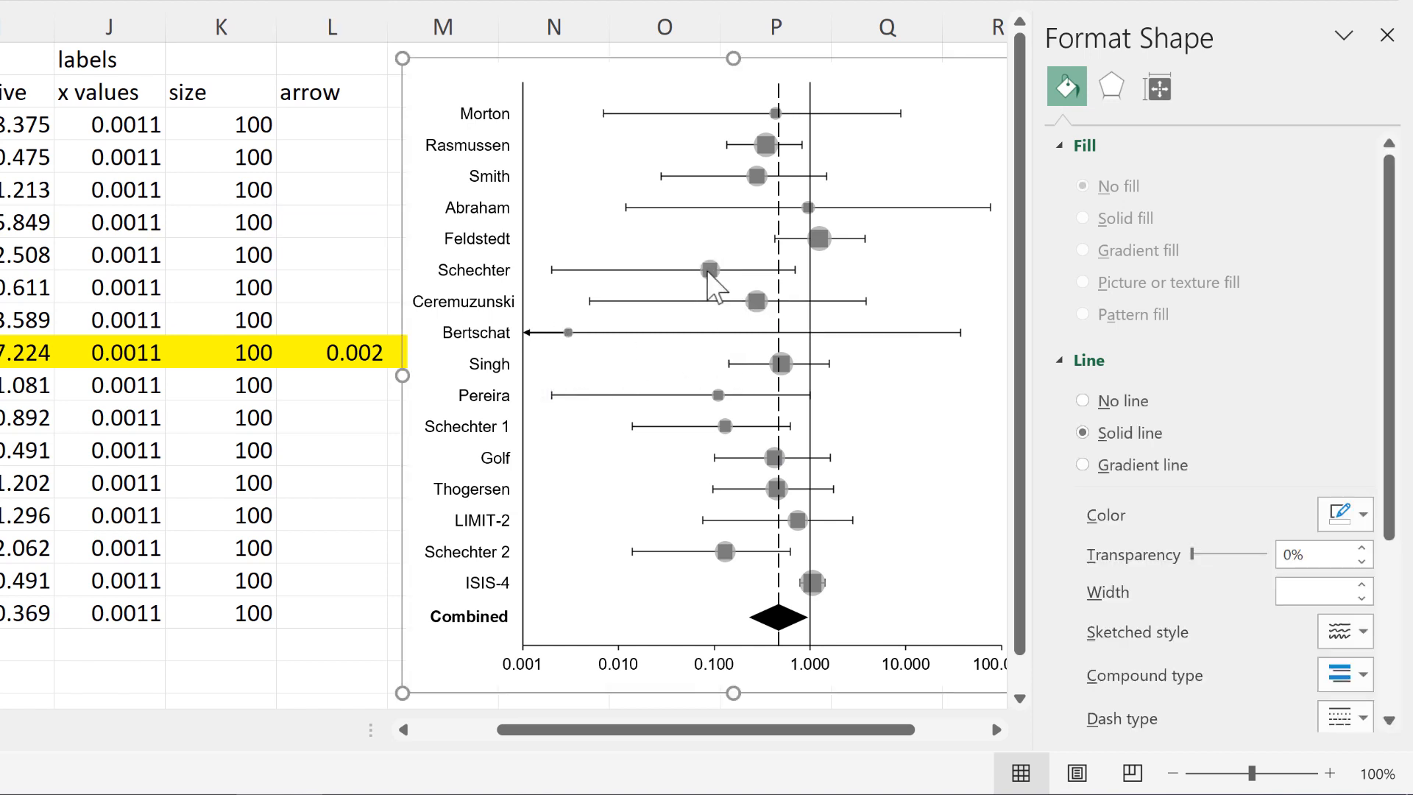
left_click(711, 274)
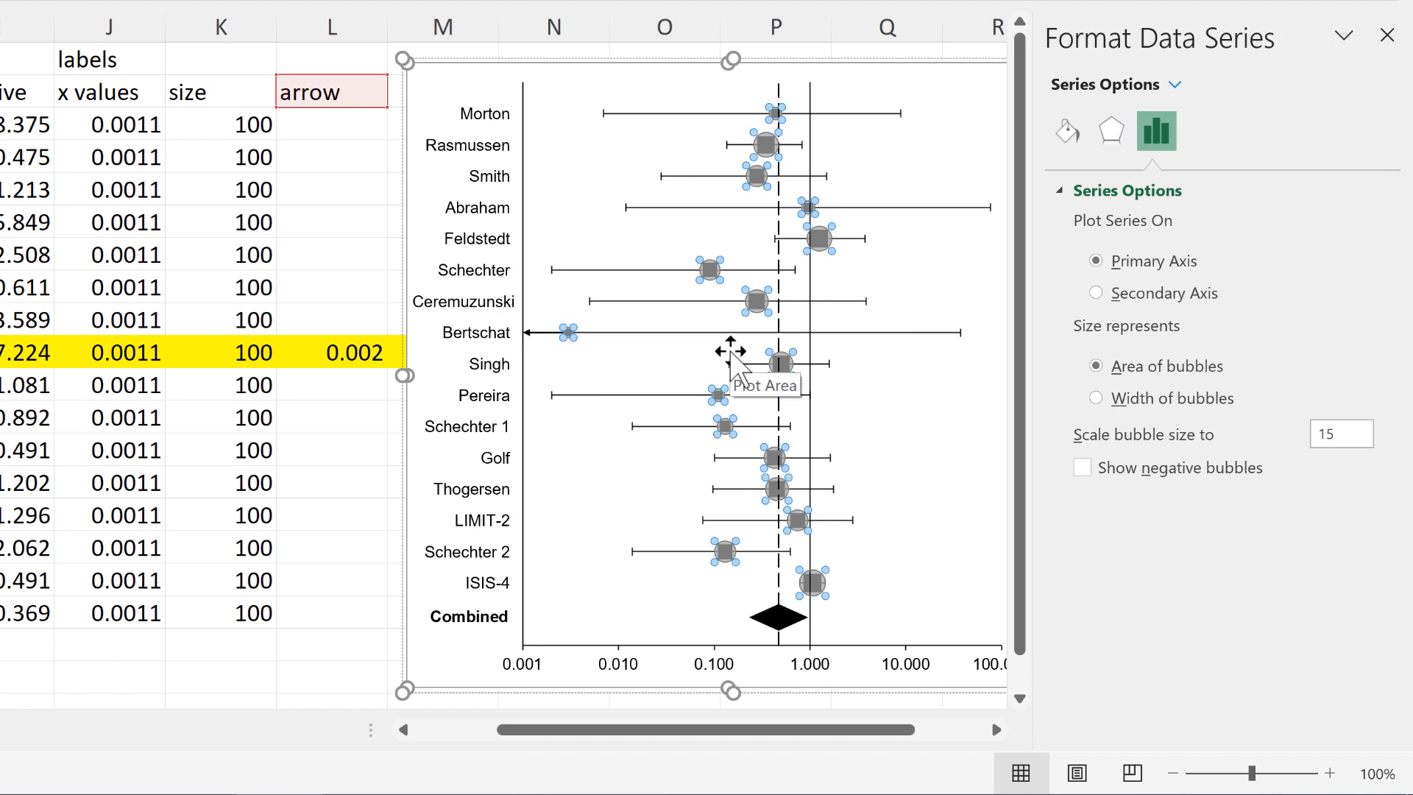
left_click(1060, 129)
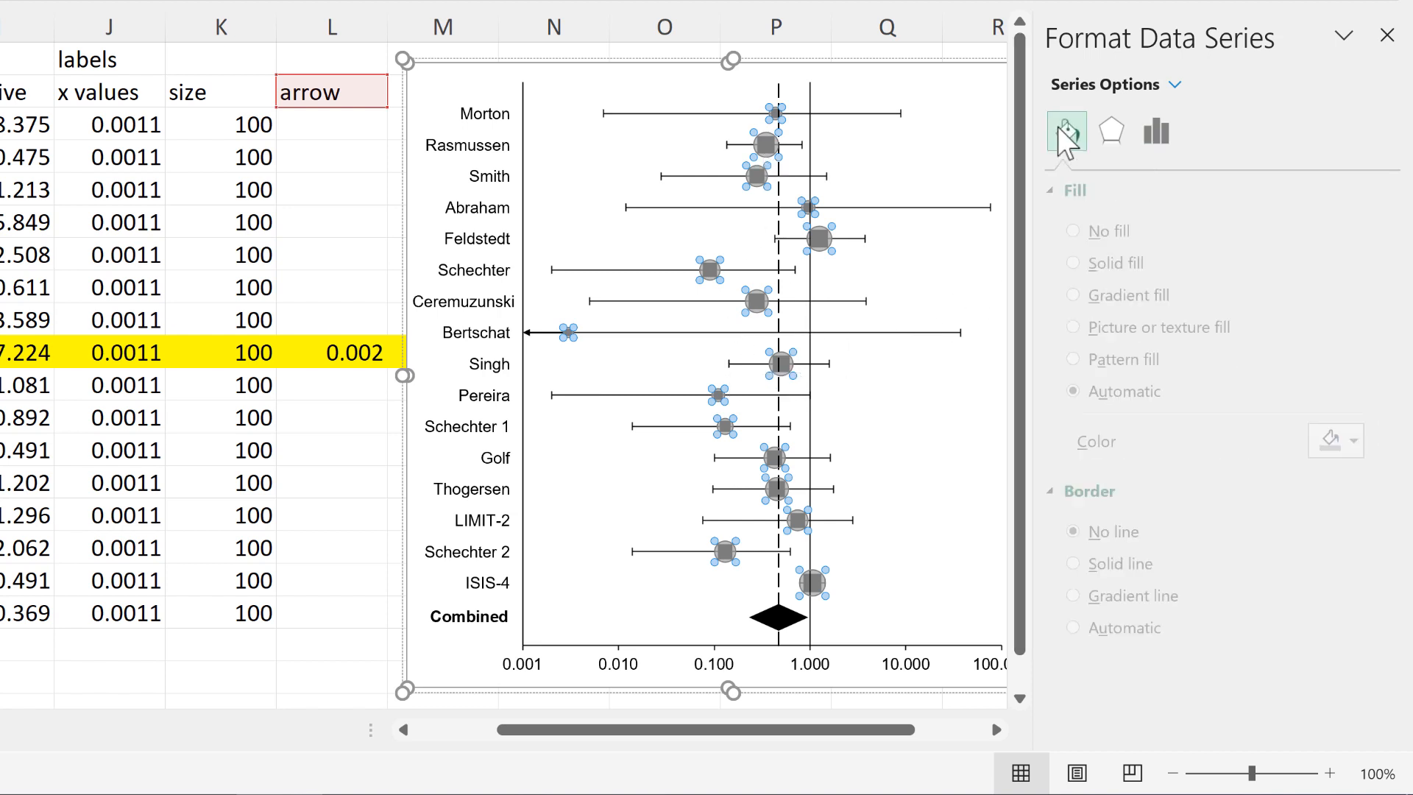
left_click(1128, 228)
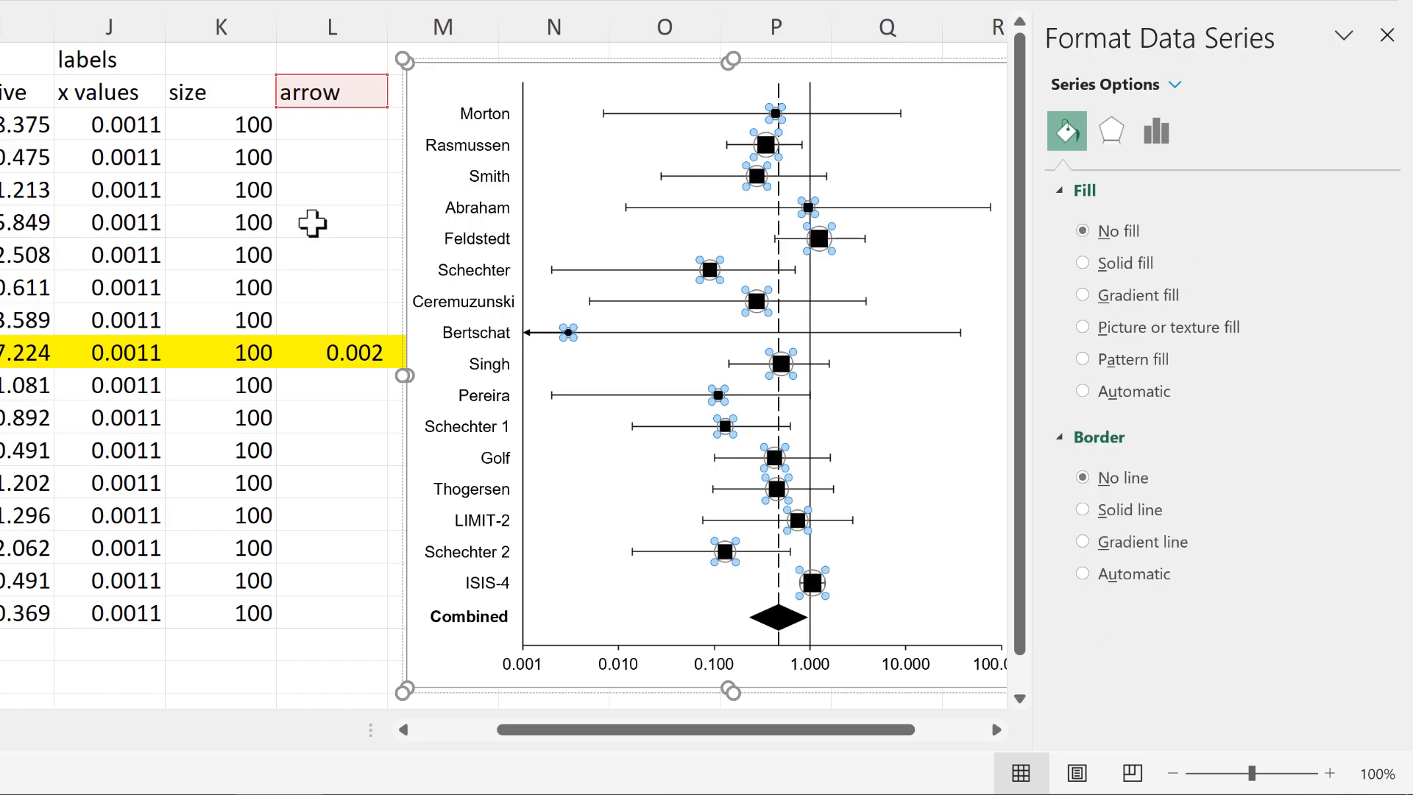
left_click(312, 221)
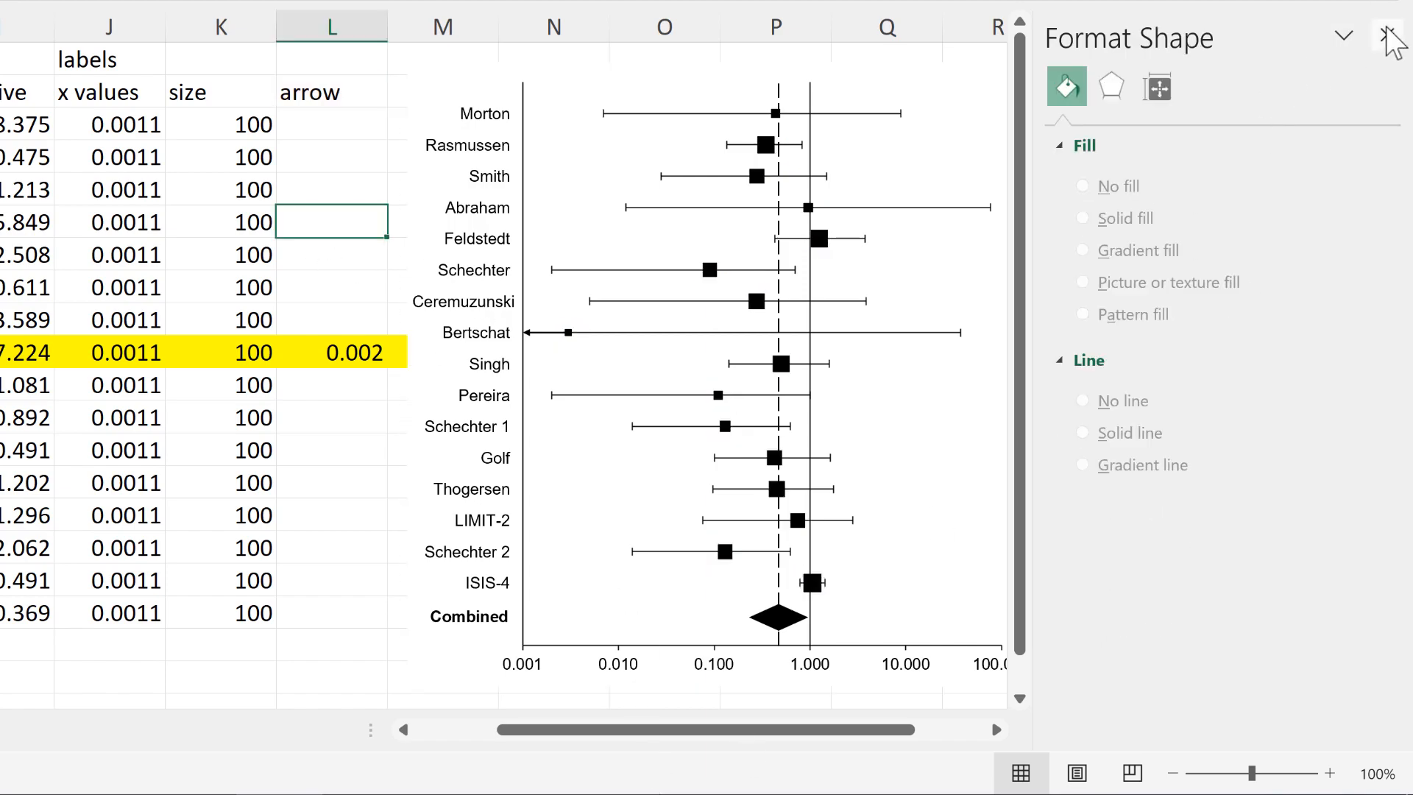
left_click(1387, 35)
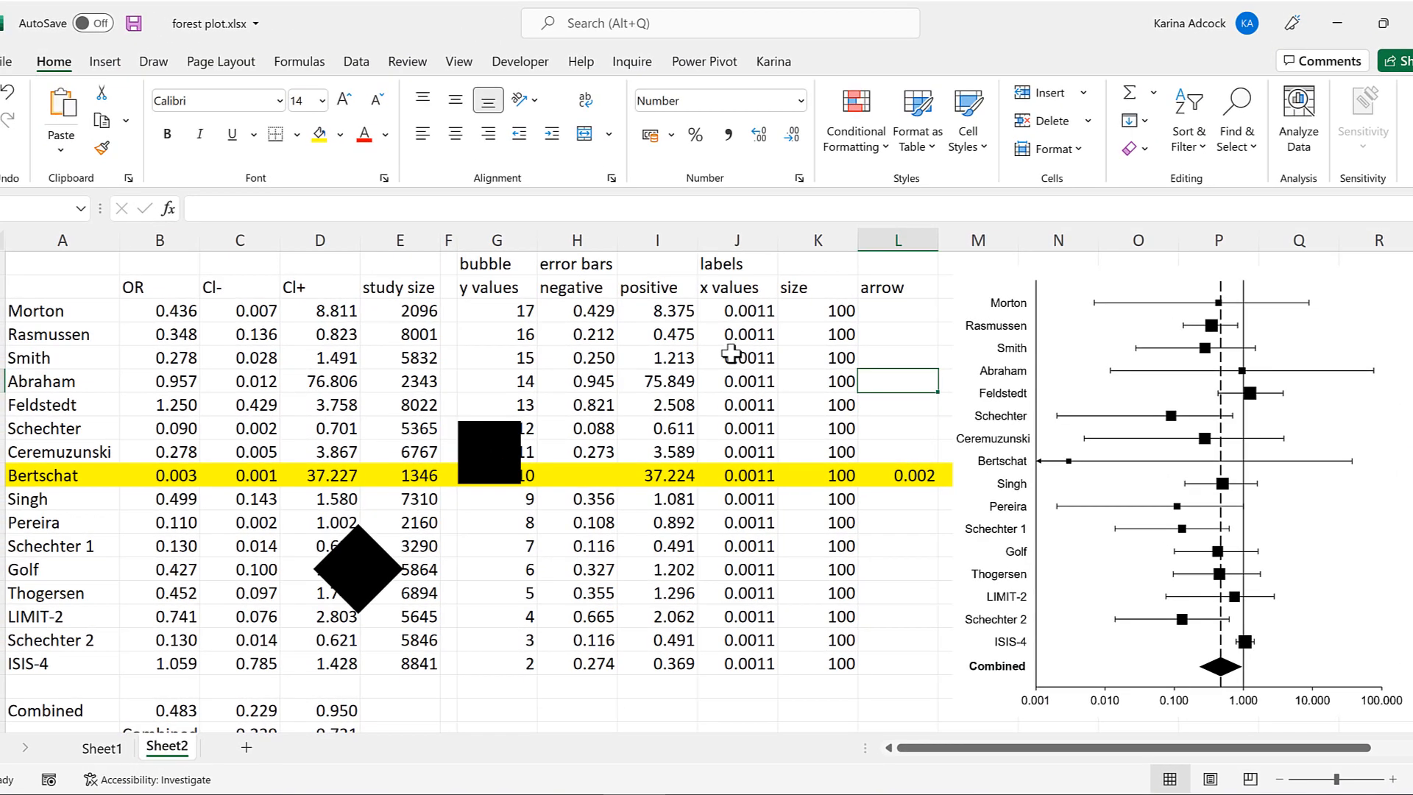